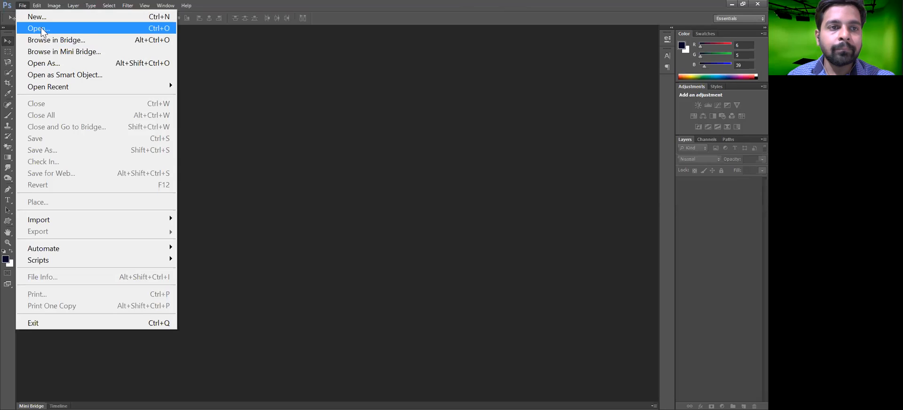
Step: Open the dark studio portrait JPG of the man in black from the Photoshop folder
mouse_move(53, 9)
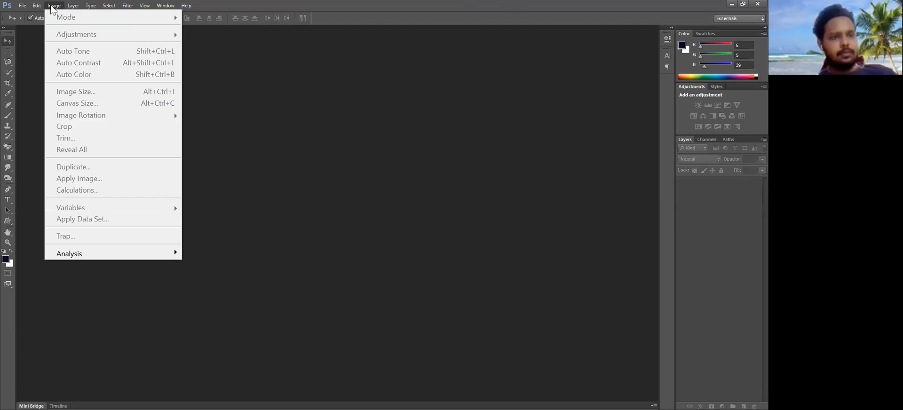
click(262, 102)
click(24, 6)
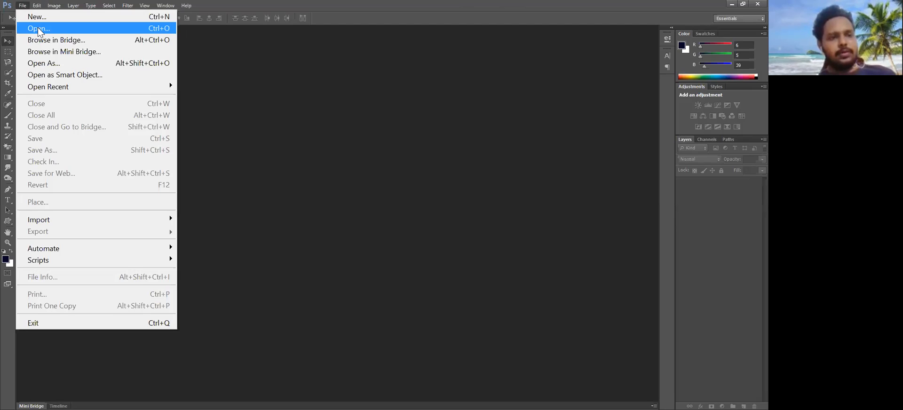
click(38, 28)
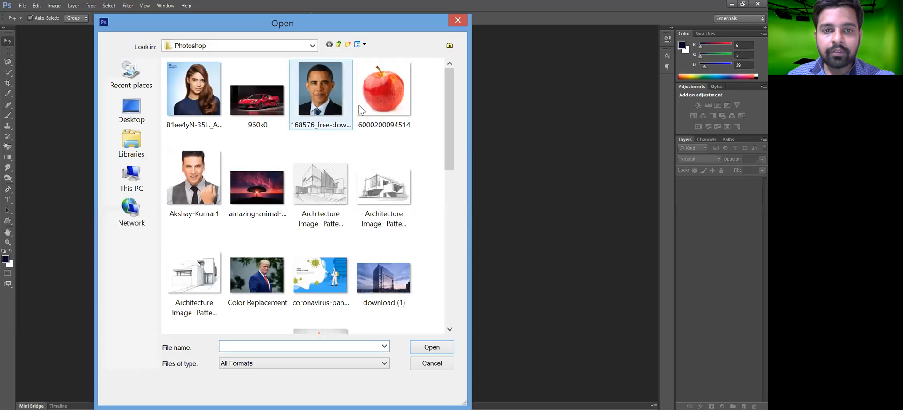
drag(454, 96, 457, 214)
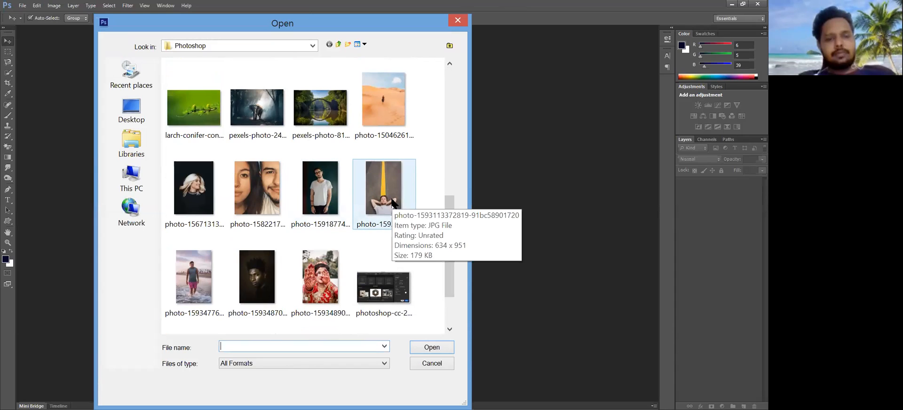
double_click(260, 281)
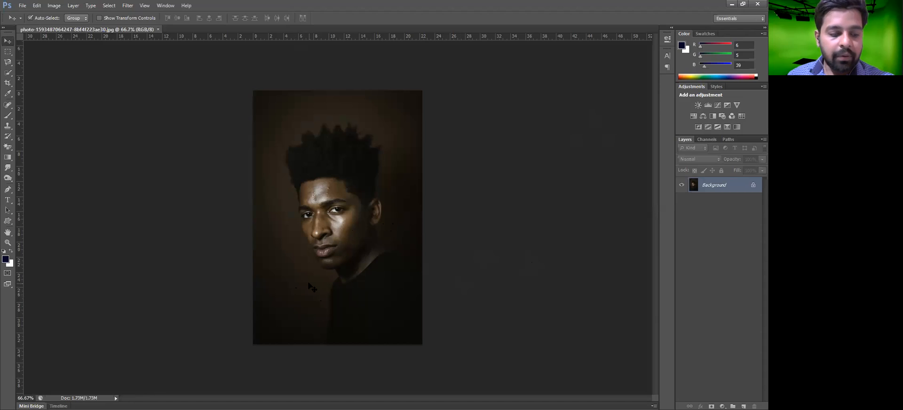
Step: Convert the locked Background into a regular layer named Layer 0
click(383, 162)
key(Return)
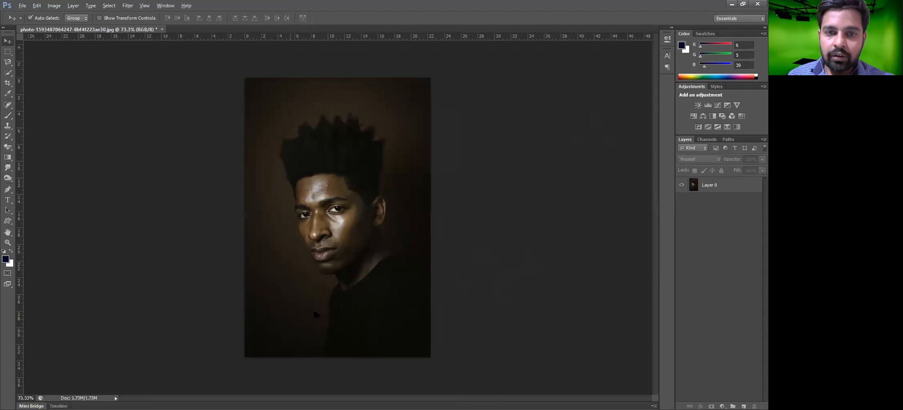
scroll(388, 273, up, 4)
mouse_move(419, 232)
mouse_down()
mouse_move(418, 241)
mouse_move(434, 237)
mouse_up()
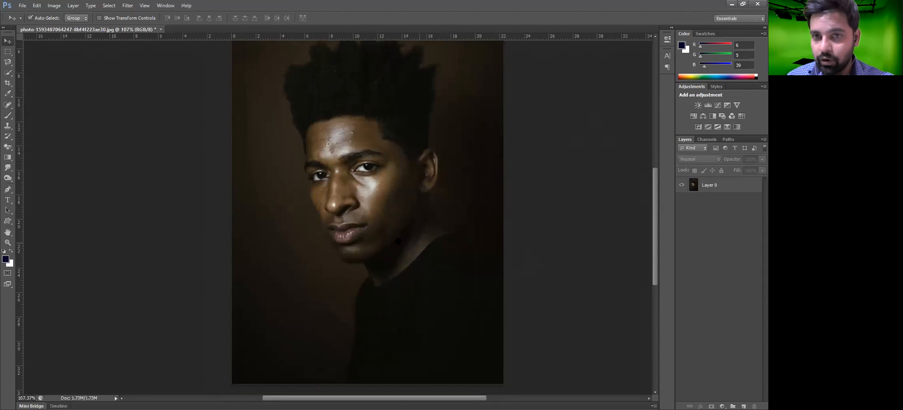
drag(386, 265, 382, 279)
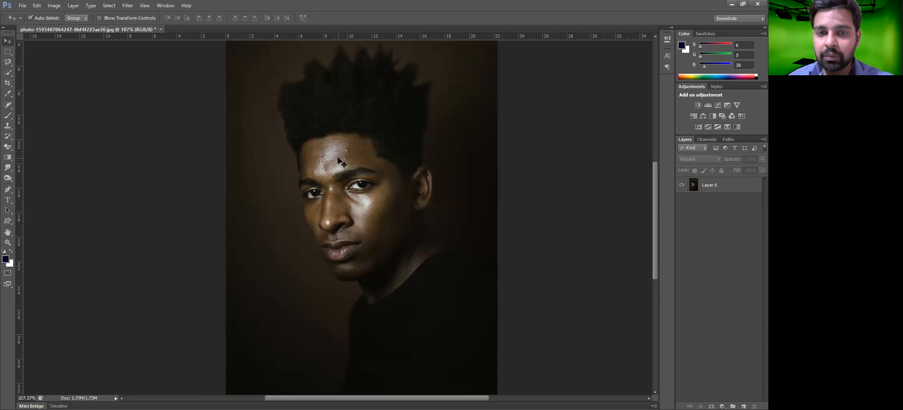
Step: Select Layer 0 and remove its colour with the Desaturate adjustment
click(56, 5)
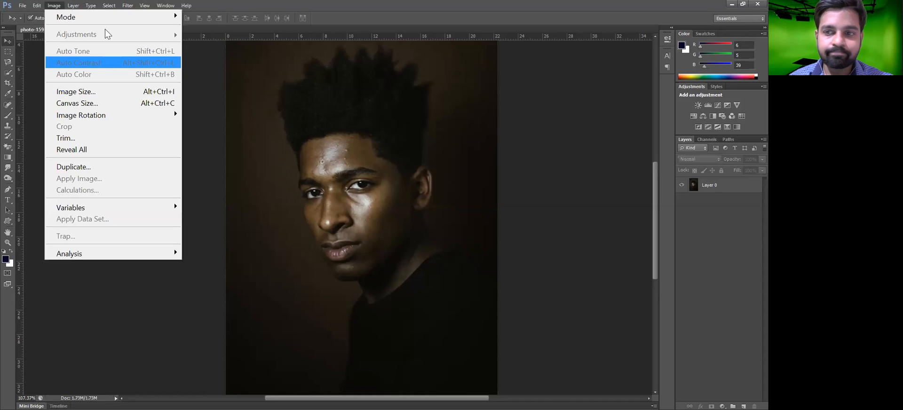
click(738, 187)
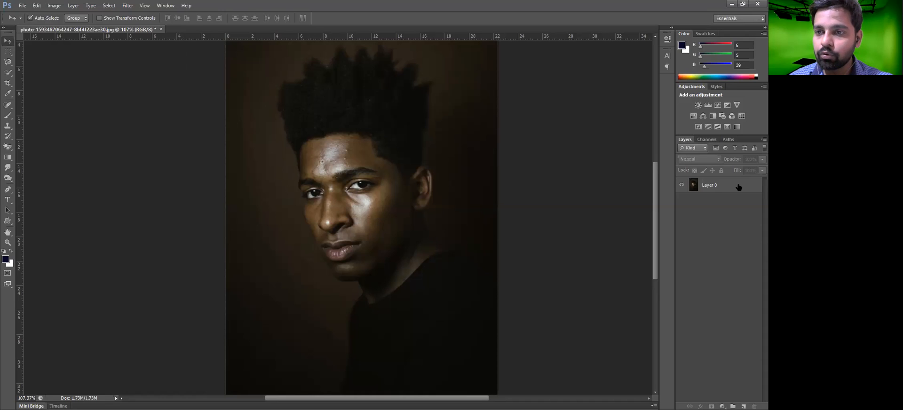
click(739, 187)
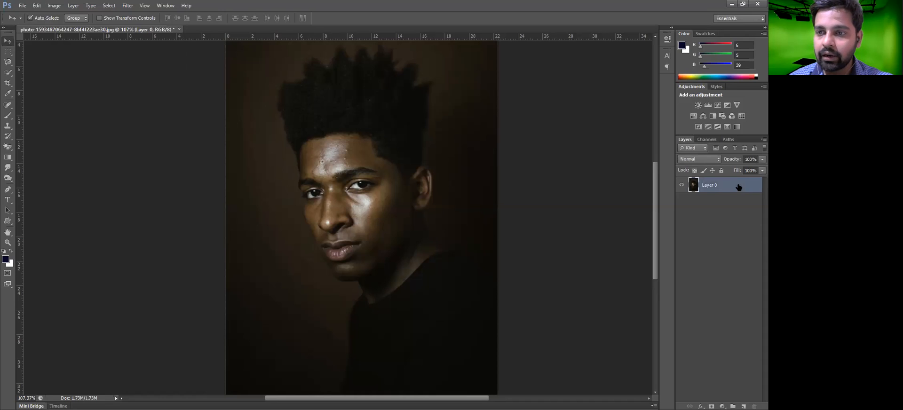
click(54, 6)
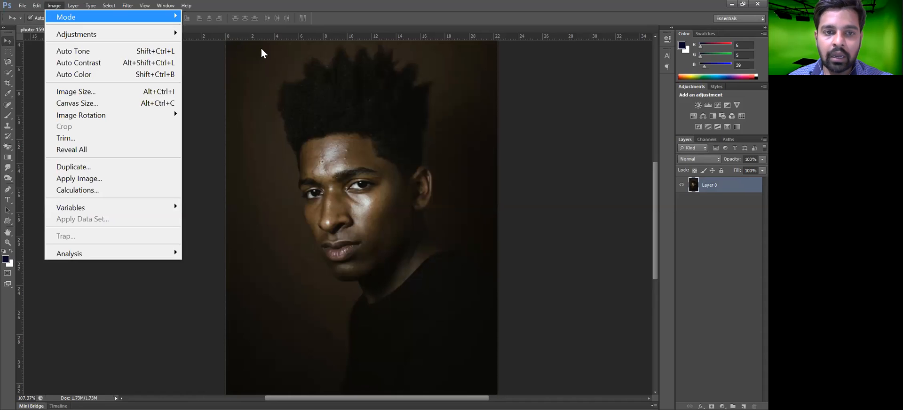
mouse_move(94, 33)
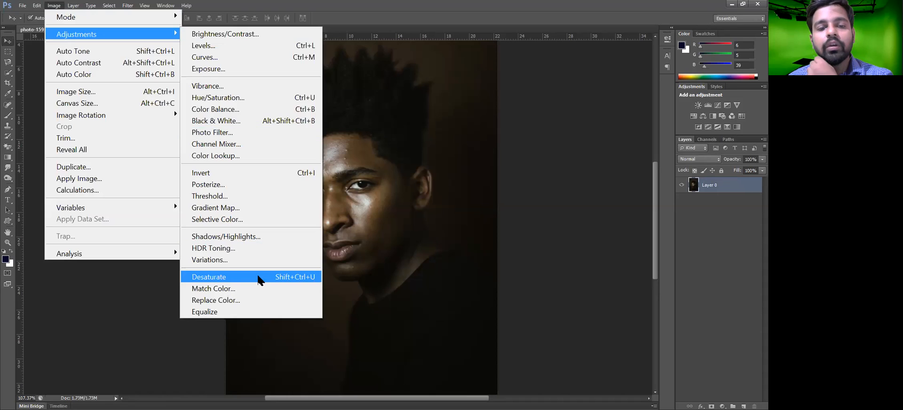
click(224, 281)
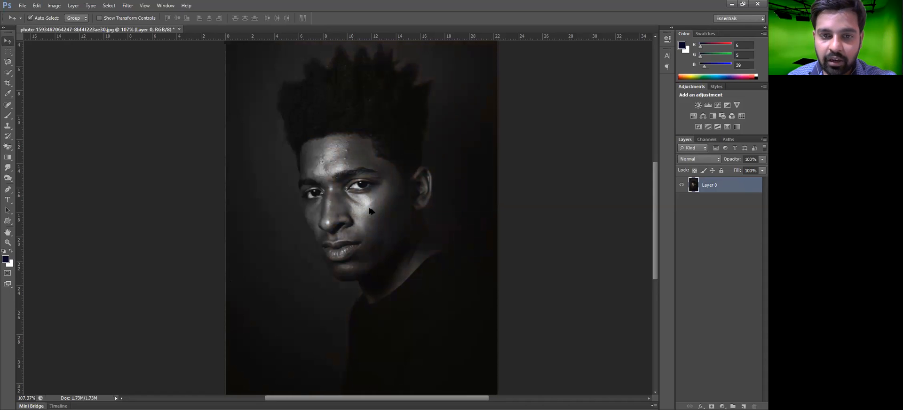
Step: Paint the original colours back over the whole portrait with the History Brush at 150 px
scroll(360, 234, up, 1)
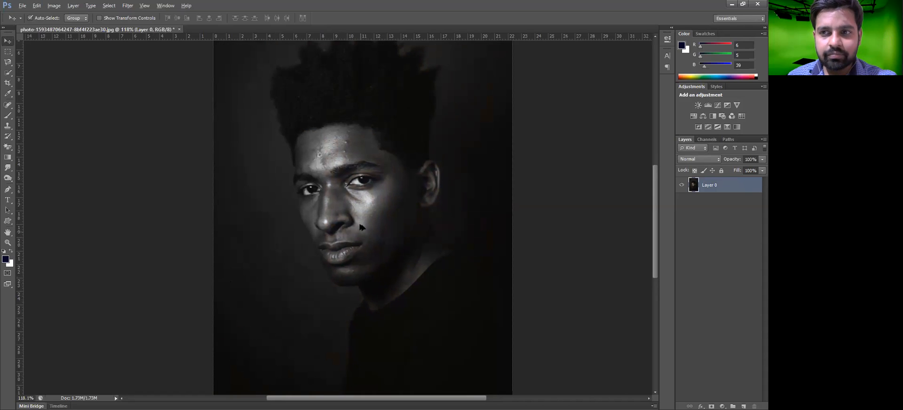
scroll(360, 228, up, 1)
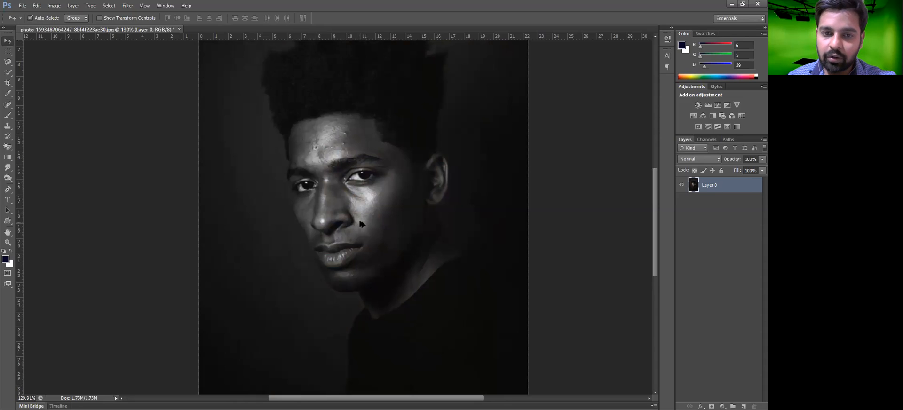
scroll(360, 136, down, 1)
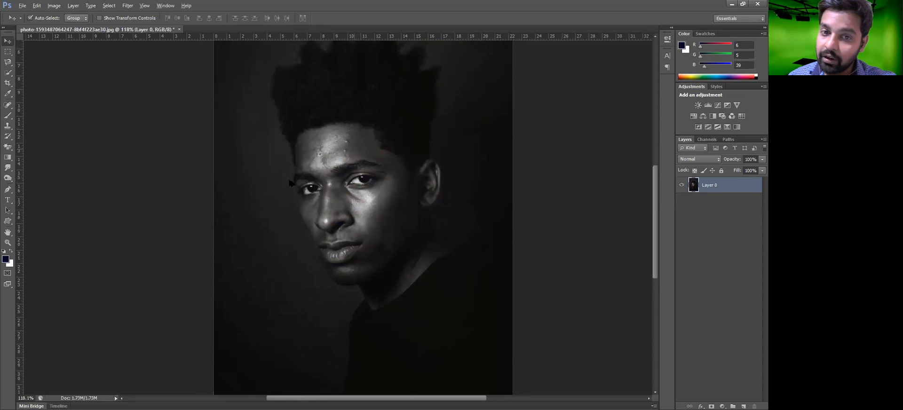
scroll(290, 183, down, 1)
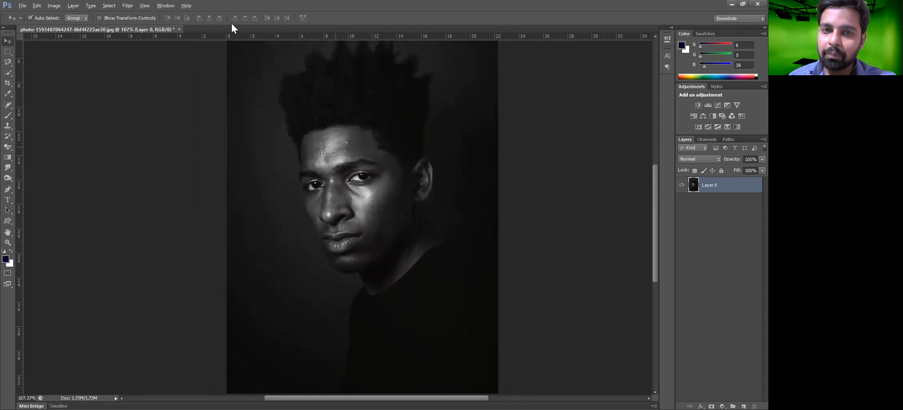
key(alt)
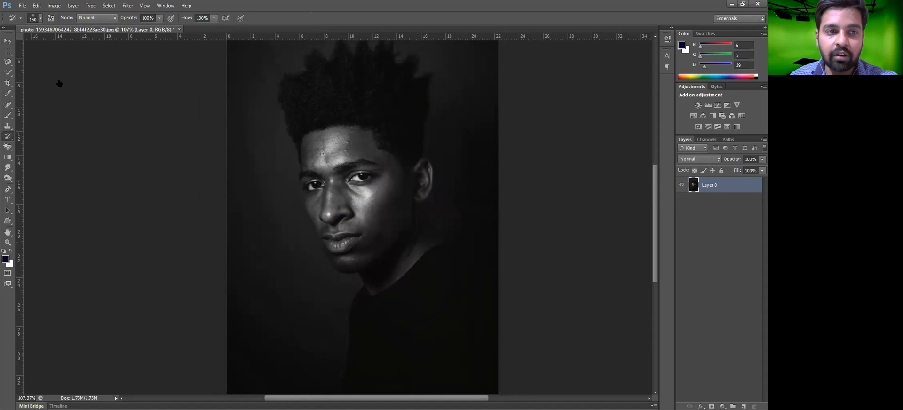
right_click(78, 82)
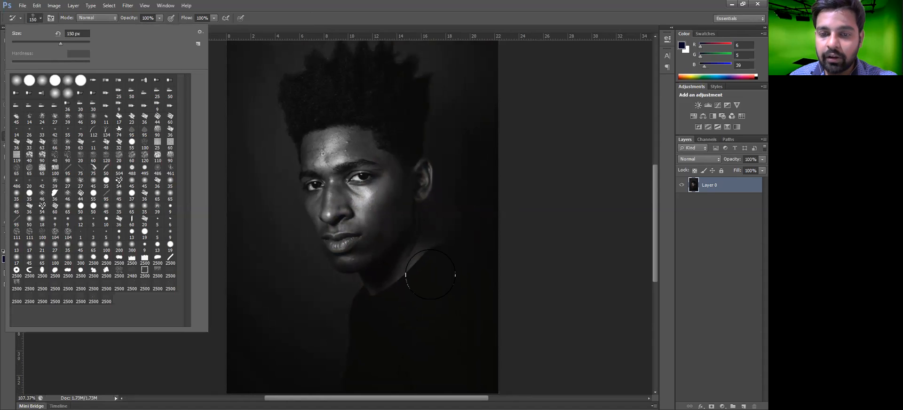
click(455, 310)
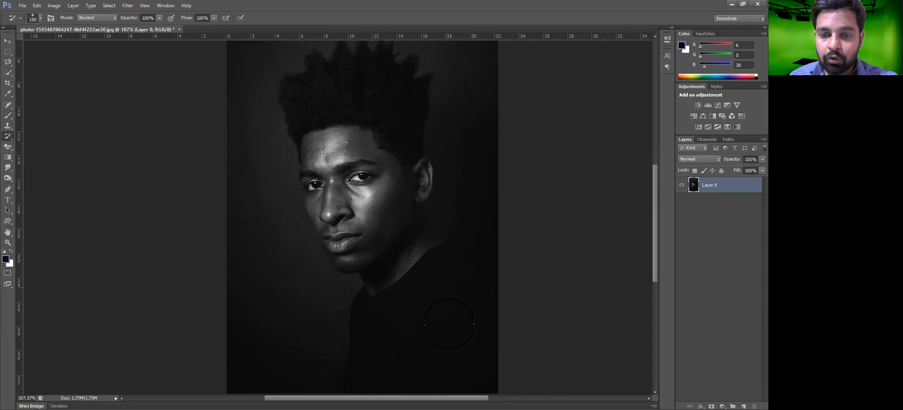
mouse_move(345, 157)
mouse_down()
mouse_move(335, 151)
mouse_move(379, 192)
mouse_move(348, 214)
mouse_move(325, 191)
mouse_move(339, 174)
mouse_move(394, 191)
mouse_move(400, 181)
mouse_move(405, 197)
mouse_move(381, 271)
mouse_move(336, 214)
mouse_move(341, 226)
mouse_move(355, 239)
mouse_move(319, 148)
mouse_move(355, 169)
mouse_move(270, 197)
mouse_move(270, 270)
mouse_move(243, 181)
mouse_move(312, 283)
mouse_move(254, 201)
mouse_move(256, 135)
mouse_up()
drag(482, 62, 470, 67)
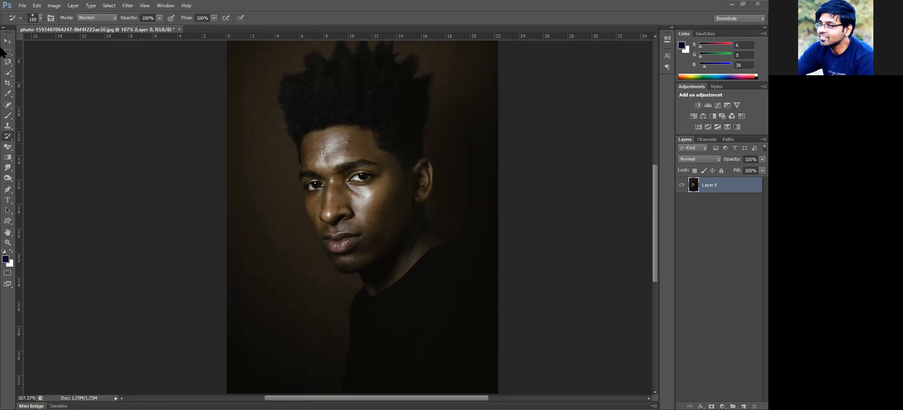
Step: Desaturate Layer 0 again so the repainted portrait is black and white
key(v)
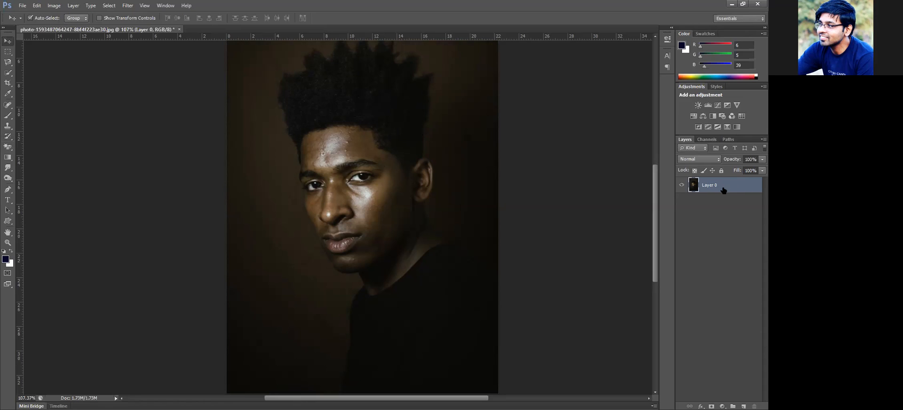
key(ctrl+shift+u)
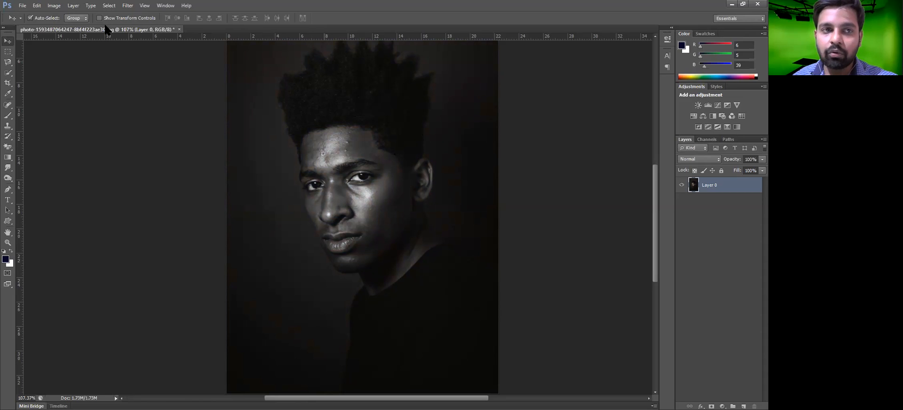
click(59, 5)
mouse_move(83, 34)
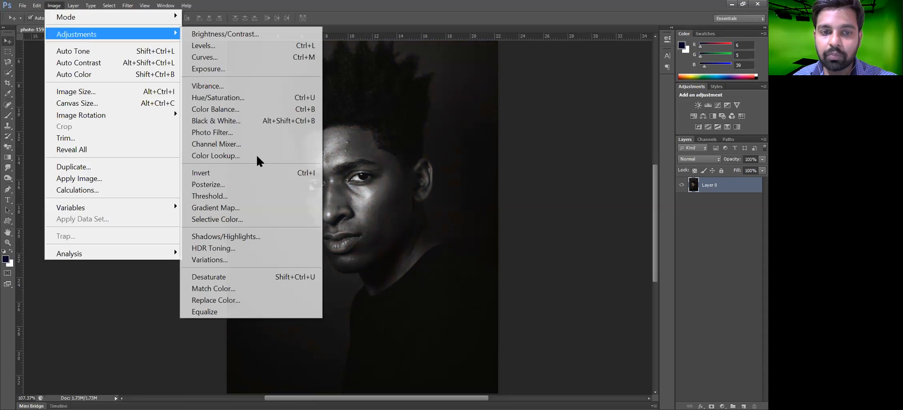
click(523, 115)
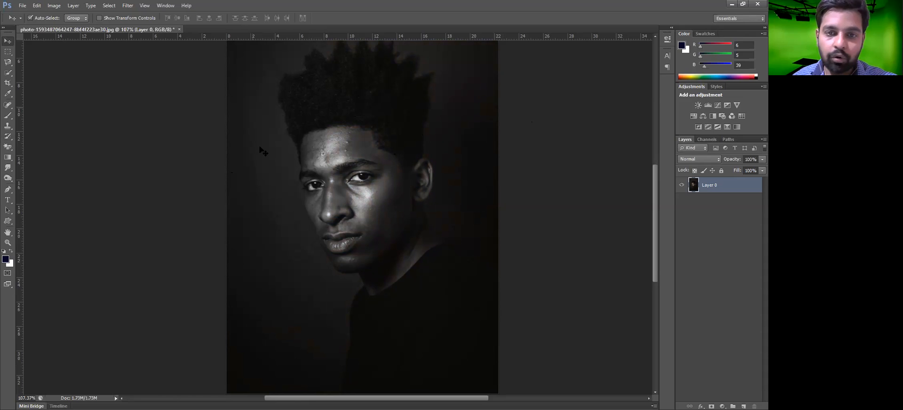
Step: Try to restore the original colour of the background beside the face with the History Brush, and undo the strokes
click(8, 118)
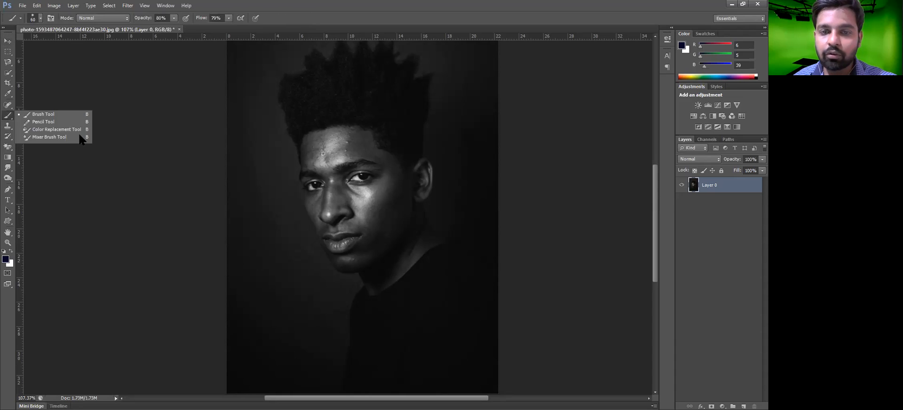
right_click(8, 137)
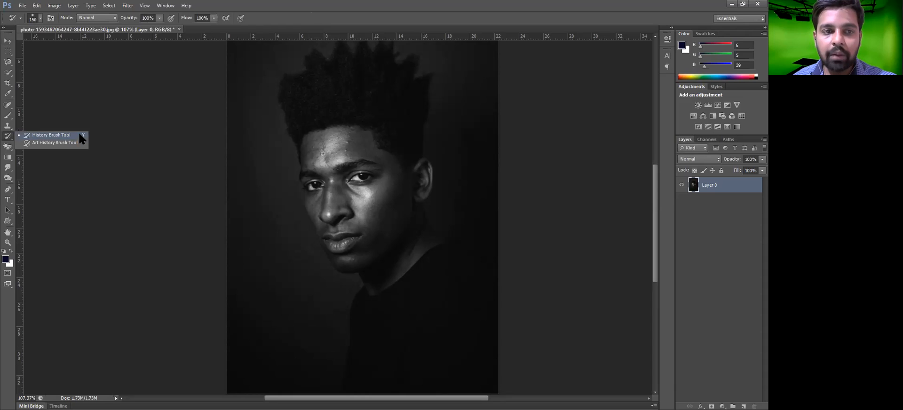
click(237, 149)
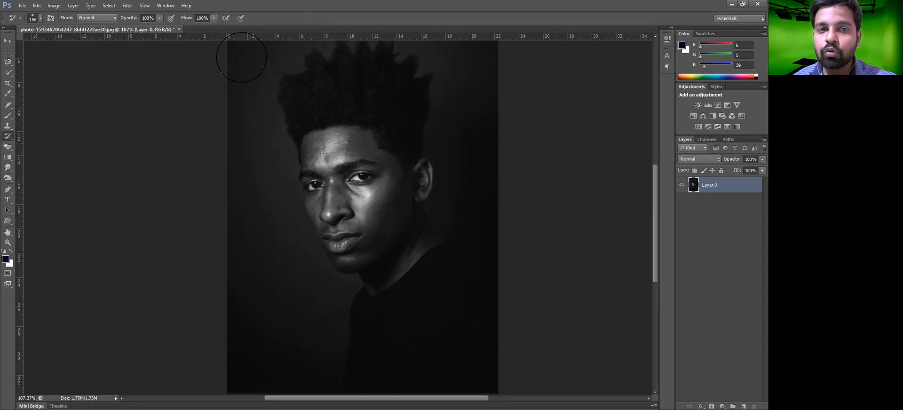
drag(238, 56, 238, 121)
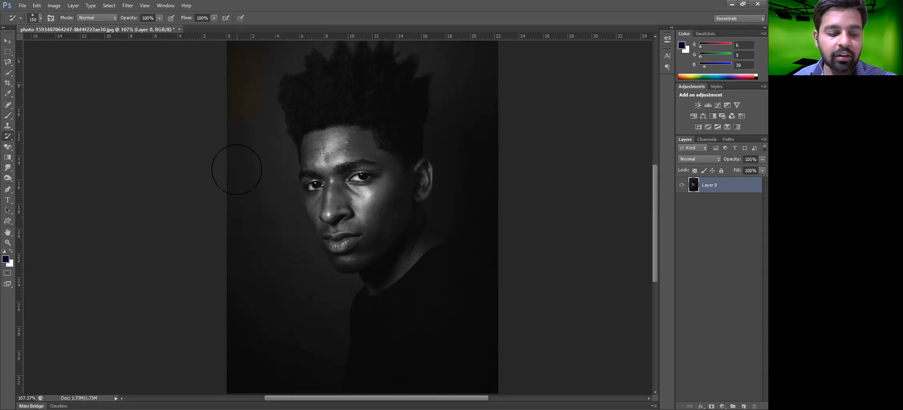
mouse_move(242, 112)
mouse_down()
mouse_move(230, 289)
mouse_move(260, 284)
mouse_move(281, 324)
mouse_move(315, 318)
mouse_move(287, 237)
mouse_up()
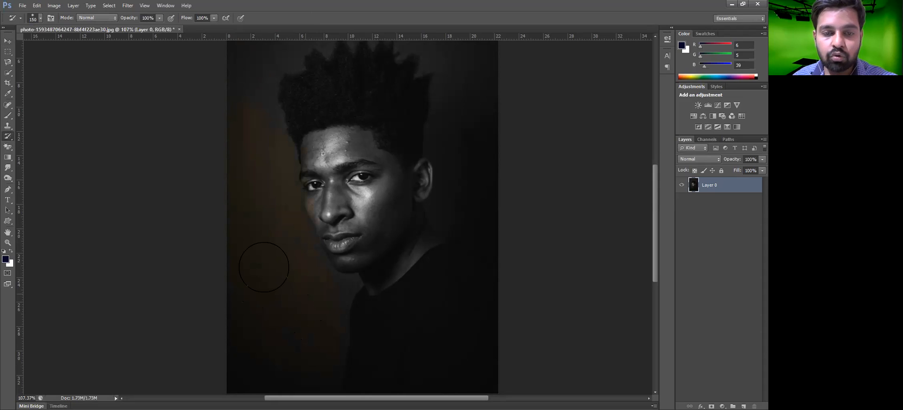
key(ctrl+alt+z)
key(ctrl+alt+z)
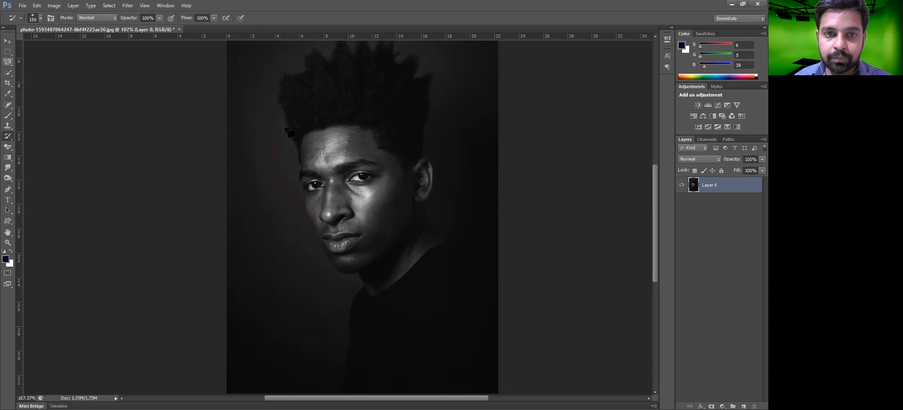
Step: Select the background around the man by tracing the photo's borders and his outline with the Magnetic Lasso
click(279, 82)
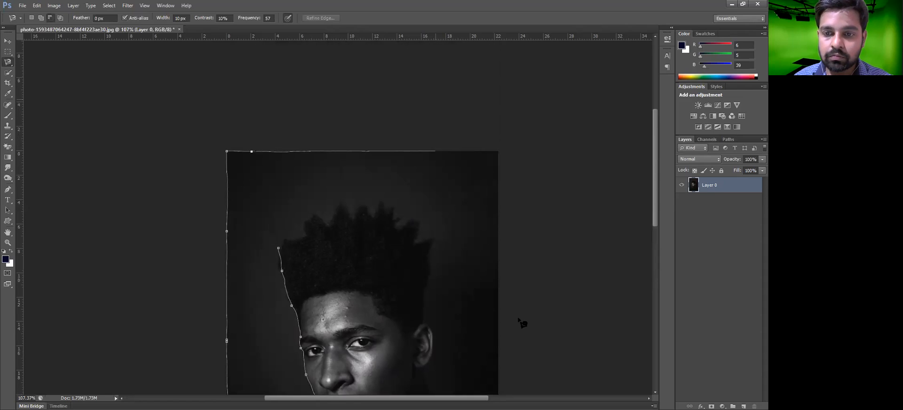
drag(524, 306, 524, 74)
scroll(524, 184, down, 3)
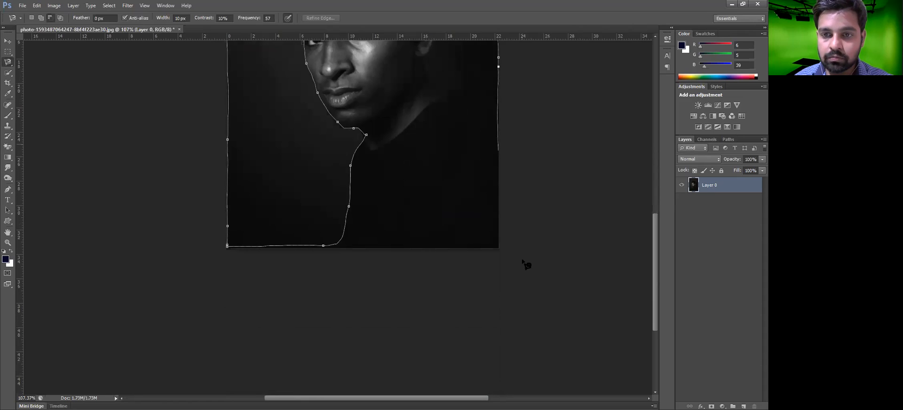
drag(456, 98, 426, 286)
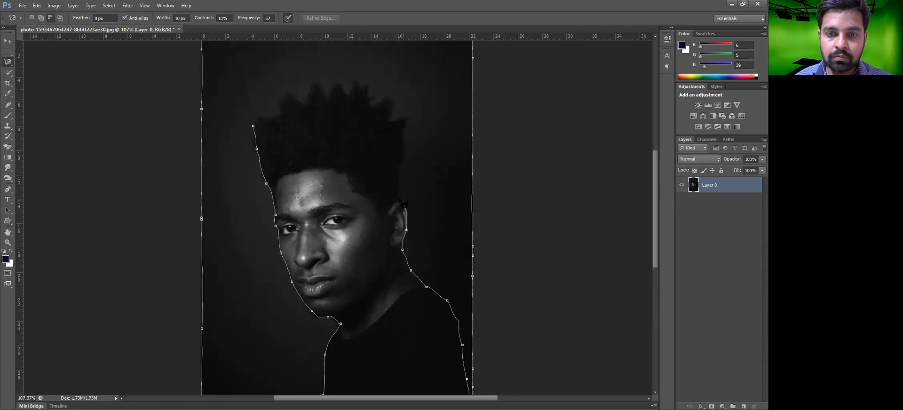
click(408, 117)
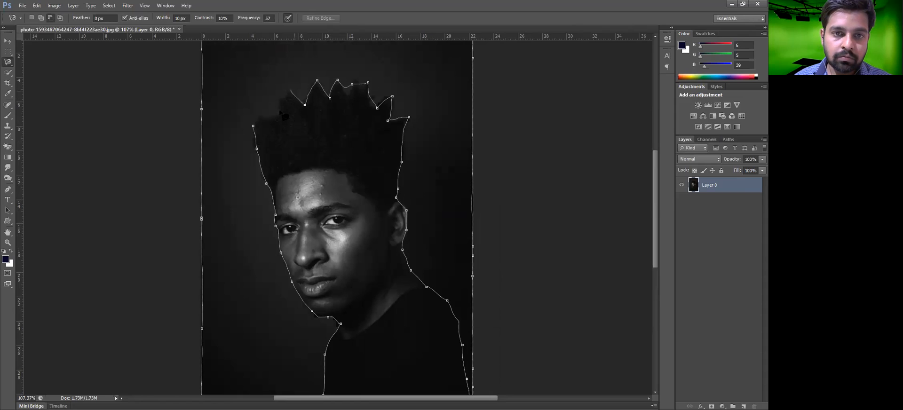
click(254, 126)
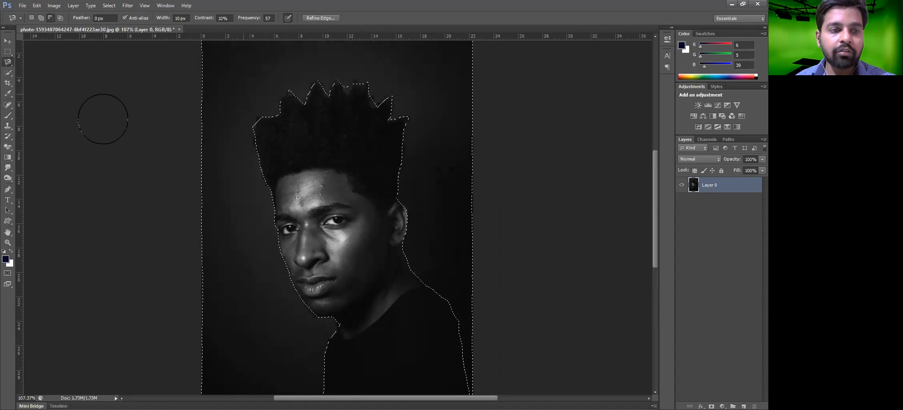
Step: Restore the original brown colour across the selected background with the History Brush at 150 px, and deselect
click(8, 136)
right_click(8, 136)
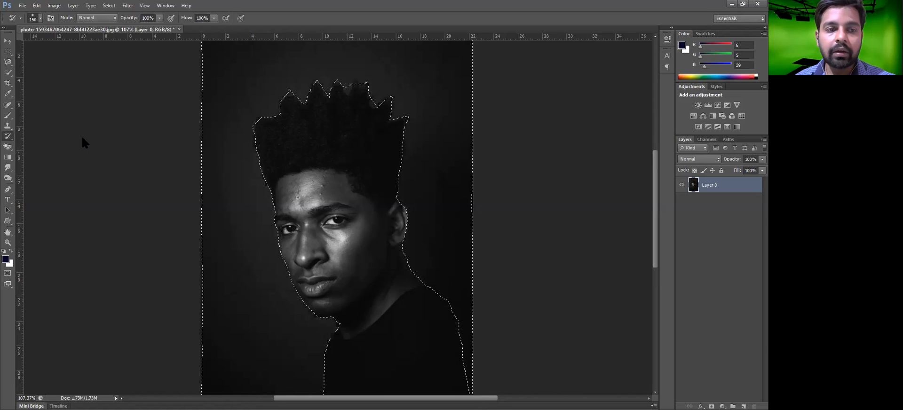
click(68, 135)
mouse_move(226, 57)
mouse_down()
mouse_move(566, 24)
mouse_move(470, 188)
mouse_move(24, 324)
mouse_move(248, 384)
mouse_up()
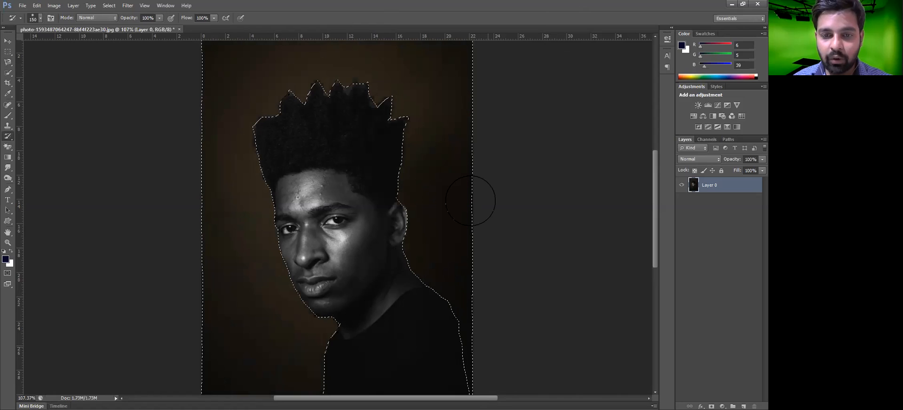
key(ctrl+d)
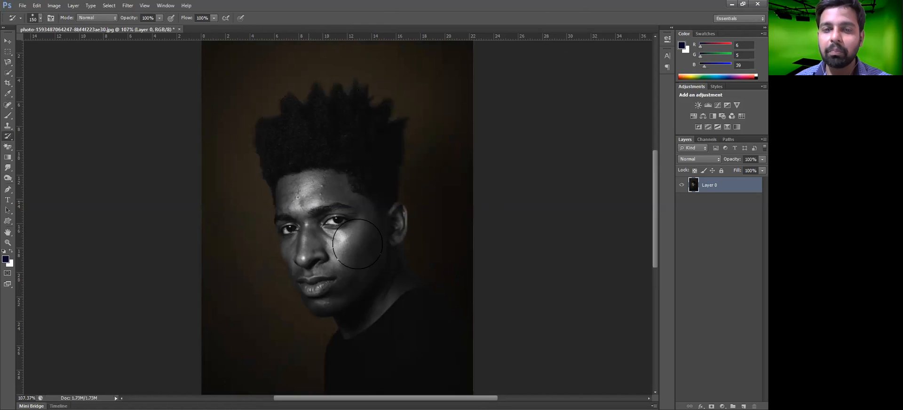
click(8, 40)
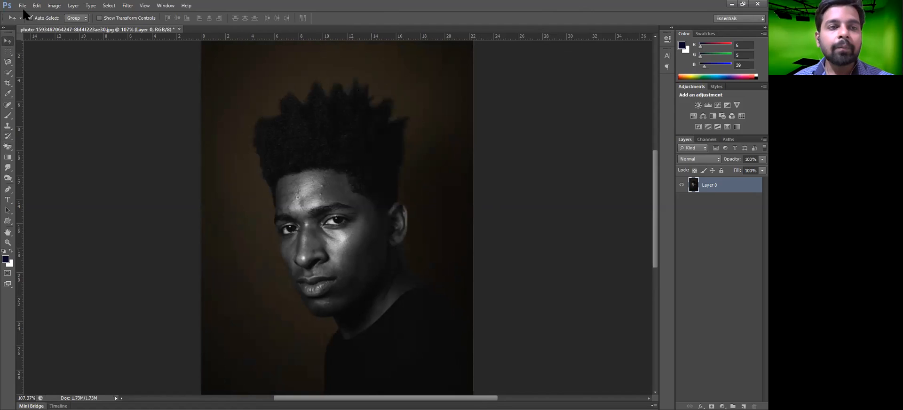
click(22, 5)
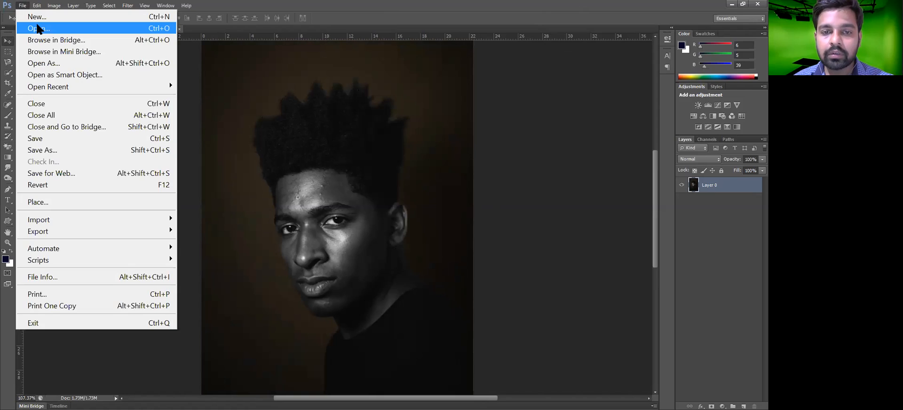
click(38, 28)
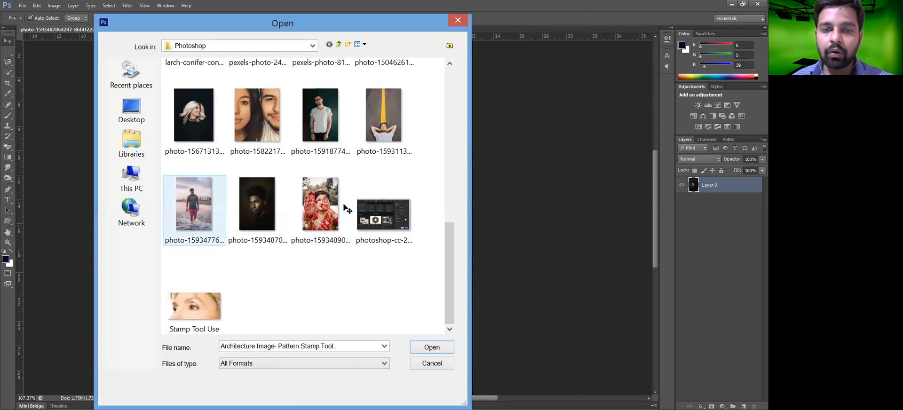
key(Return)
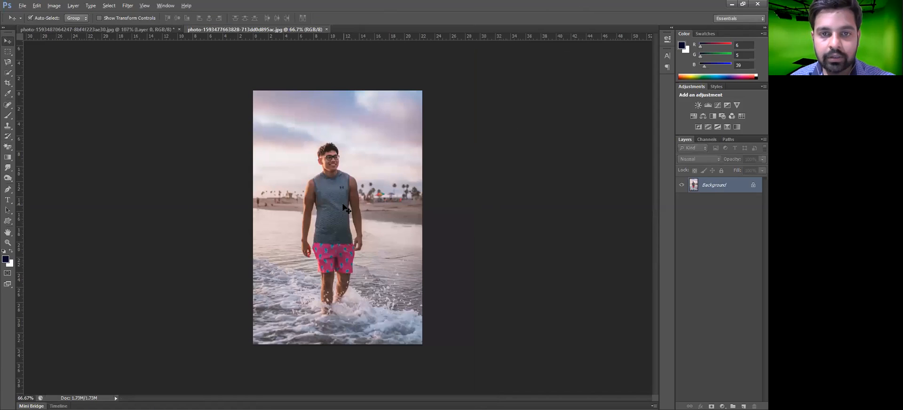
alt+scroll(345, 209, up, 4)
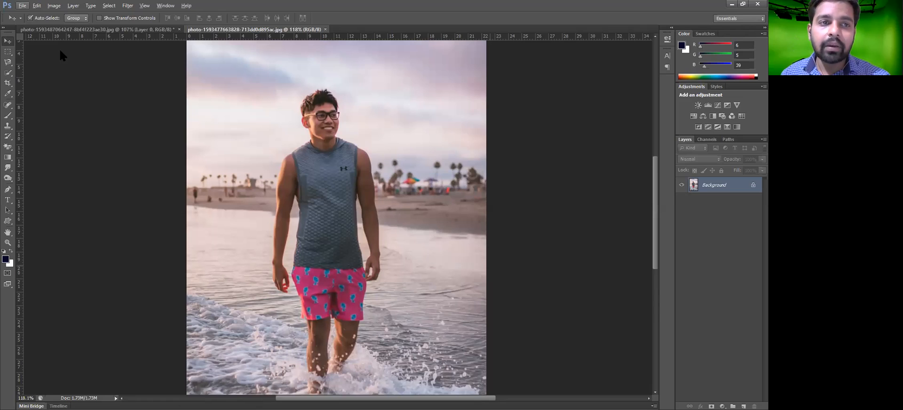
Step: Remove the colour from the beach photo with the Desaturate adjustment
key(i)
mouse_move(91, 39)
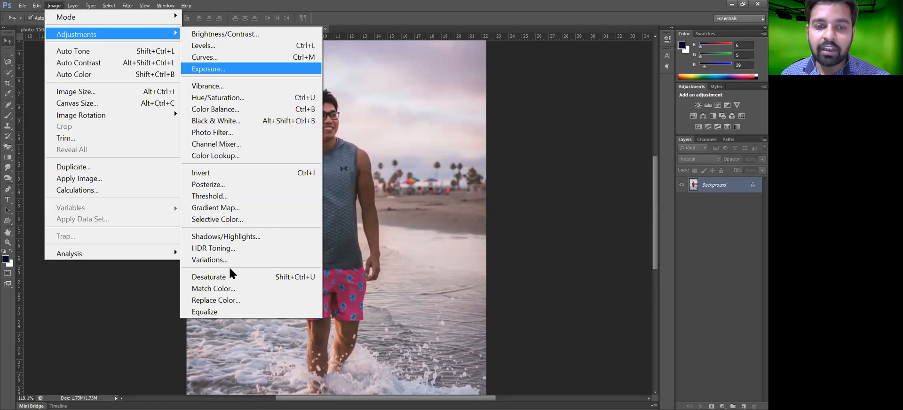
click(234, 279)
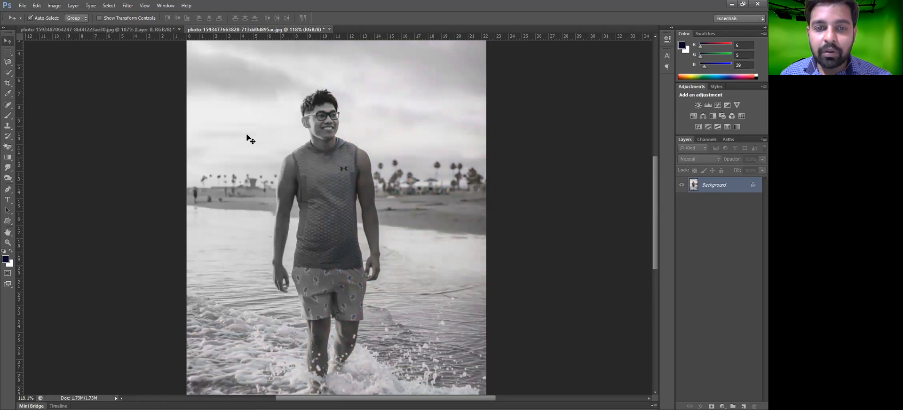
Step: Paint the original colour back over the man's face, neck and upper shirt with the History Brush at 80 px
click(8, 136)
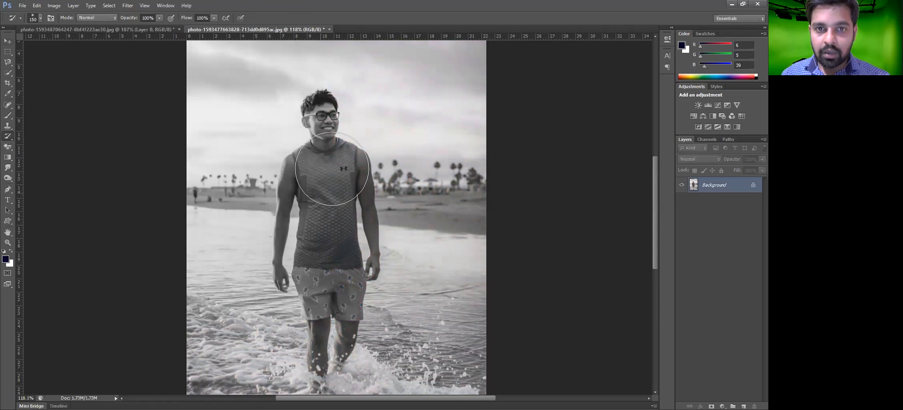
scroll(320, 193, up, 2)
key(bracketleft)
key(bracketleft)
key(bracketleft)
key(bracketleft)
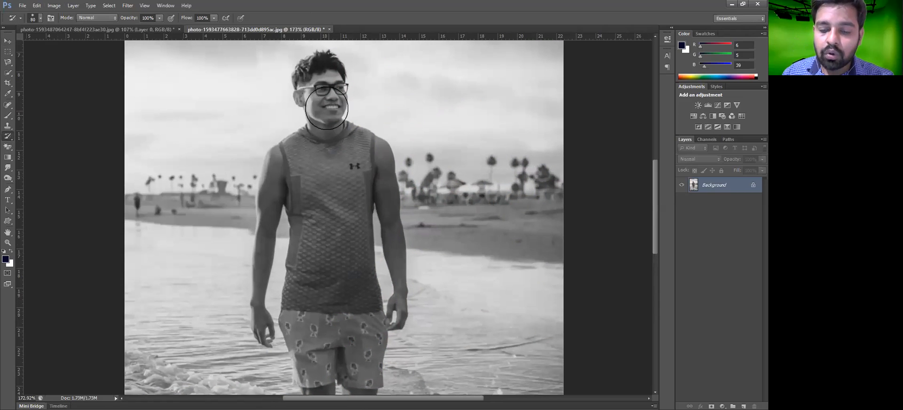
mouse_move(320, 78)
mouse_down()
mouse_move(331, 112)
mouse_move(316, 95)
mouse_move(329, 121)
mouse_move(323, 145)
mouse_move(314, 163)
mouse_move(310, 151)
mouse_move(299, 157)
mouse_move(300, 147)
mouse_move(332, 138)
mouse_move(357, 154)
mouse_up()
Step: Restore the colour of the rest of the shirt and the shorts with the History Brush at 70 px
key(bracketleft)
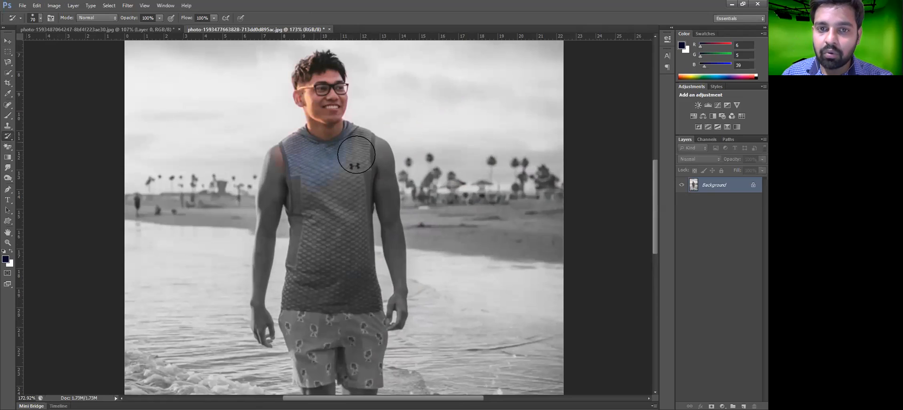
drag(331, 221, 343, 211)
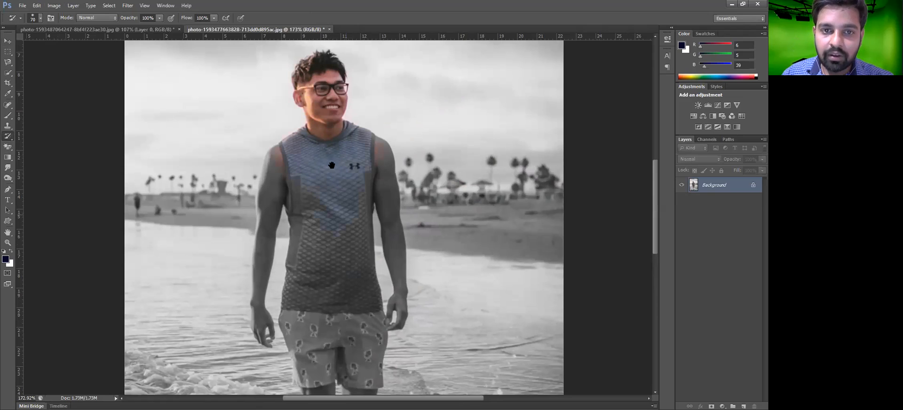
scroll(304, 112, down, 3)
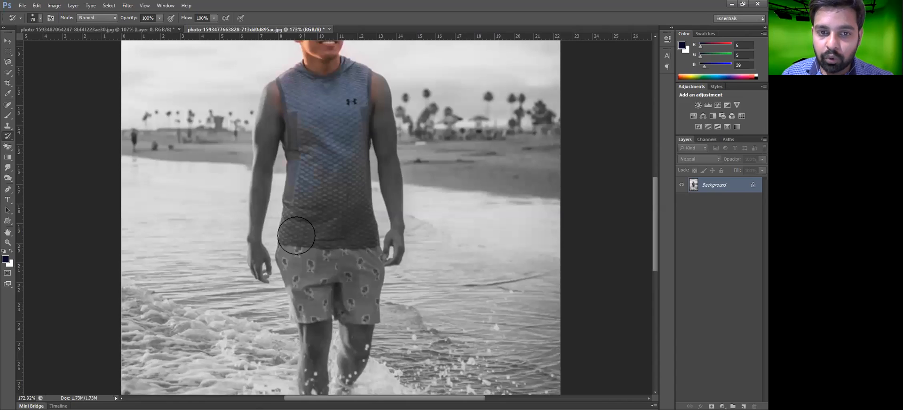
mouse_move(311, 245)
mouse_down()
mouse_move(298, 264)
mouse_move(306, 260)
mouse_move(311, 299)
mouse_move(347, 245)
mouse_move(357, 293)
mouse_move(368, 283)
mouse_up()
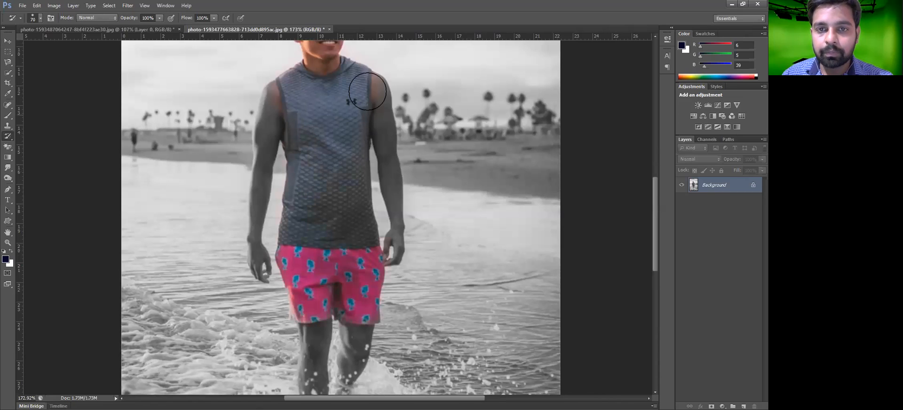
Step: Restore the colour of both arms and hands with the History Brush at 50 px
key(bracketleft)
key(bracketleft)
mouse_move(375, 86)
mouse_down()
mouse_move(393, 189)
mouse_move(391, 259)
mouse_up()
mouse_move(258, 277)
mouse_down()
mouse_move(265, 104)
mouse_move(288, 114)
mouse_up()
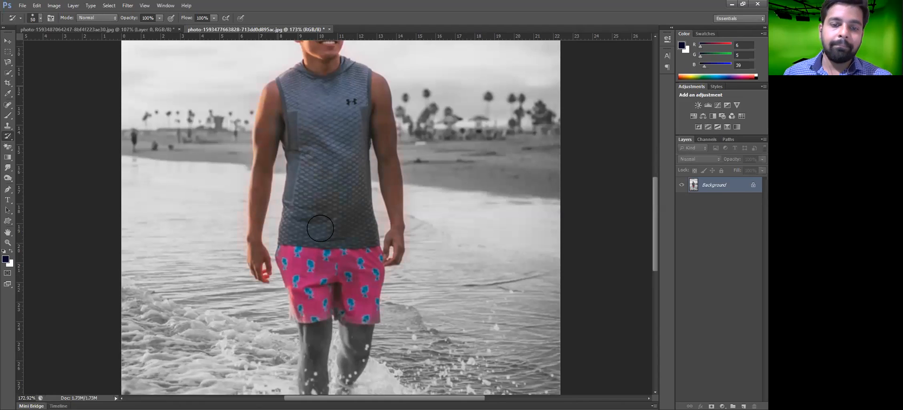
Step: Paint the original colour back over the man's legs down to the water with the History Brush
scroll(311, 225, down, 3)
mouse_move(310, 246)
mouse_down()
mouse_move(310, 292)
mouse_move(332, 191)
mouse_move(349, 278)
mouse_move(359, 229)
mouse_up()
drag(383, 171, 393, 153)
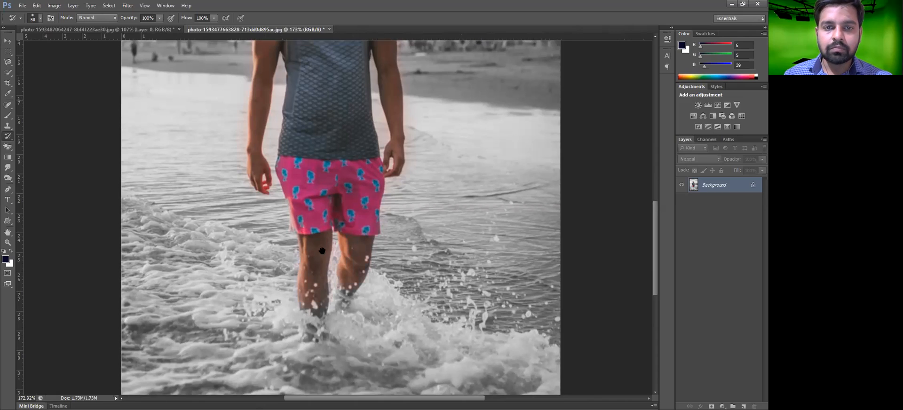
Step: Examine the recoloured man and the edges of the painted areas against the black-and-white beach
drag(322, 251, 306, 403)
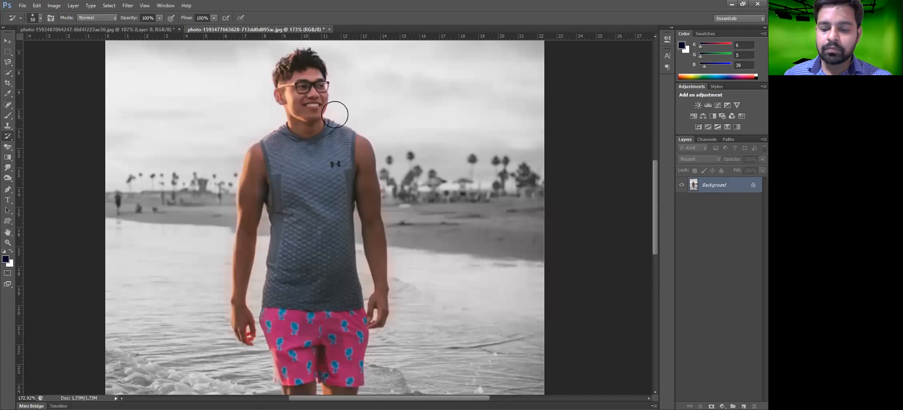
scroll(496, 99, down, 3)
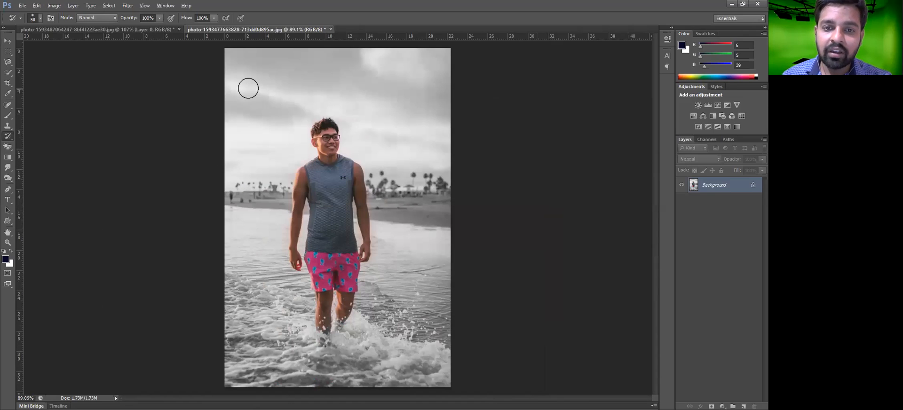
scroll(254, 97, up, 1)
scroll(274, 123, up, 2)
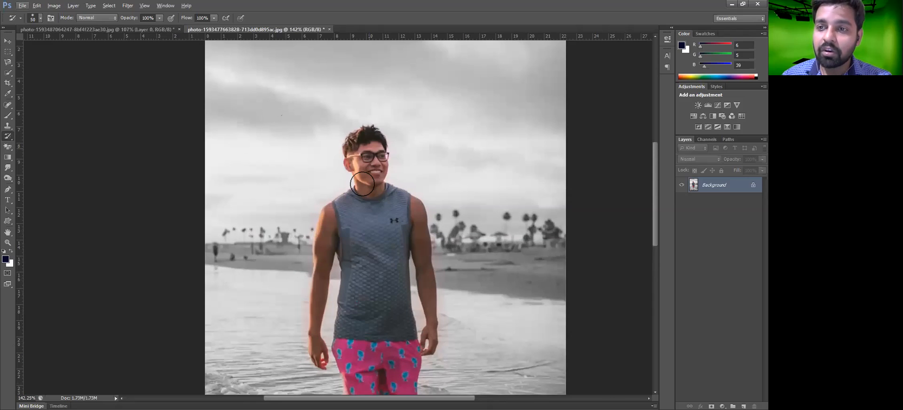
scroll(362, 184, up, 1)
scroll(362, 181, up, 1)
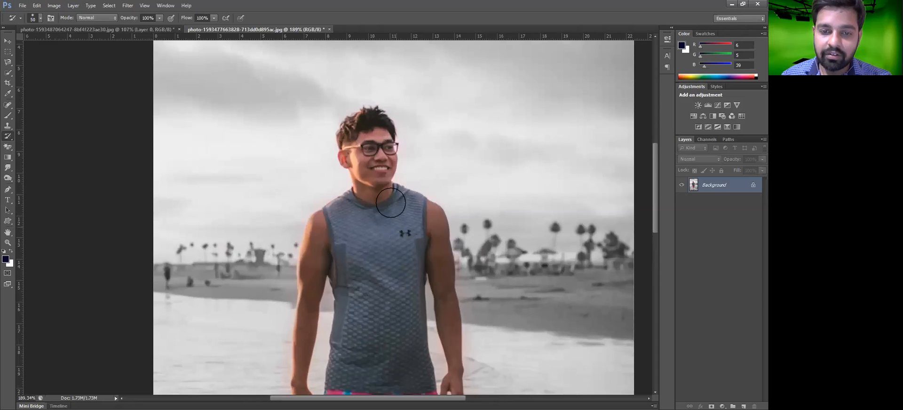
scroll(391, 203, down, 3)
scroll(389, 202, up, 1)
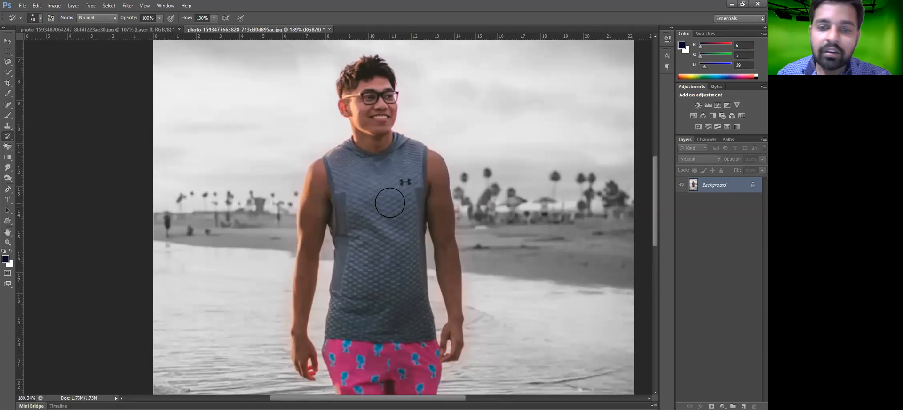
scroll(391, 200, down, 1)
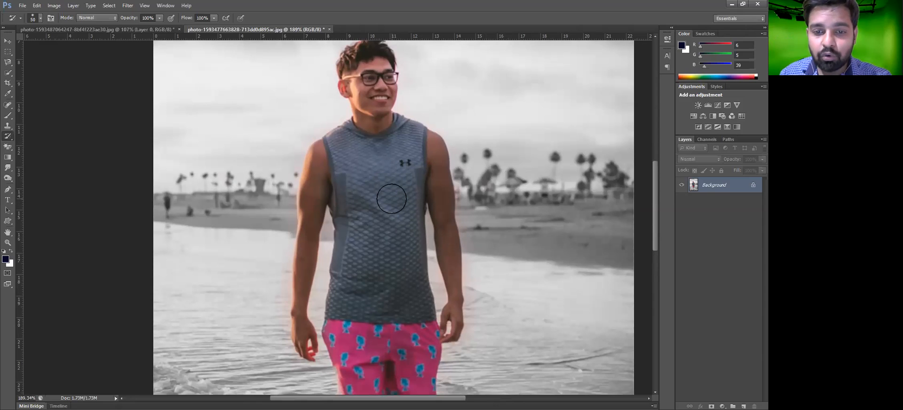
scroll(391, 199, up, 1)
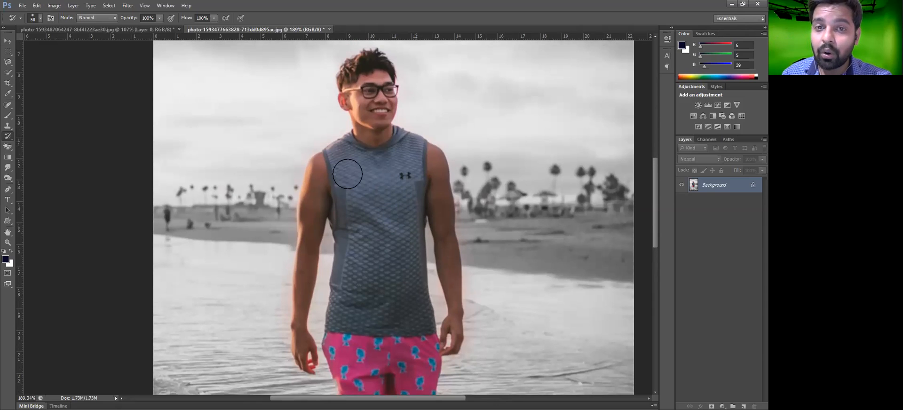
scroll(372, 69, up, 2)
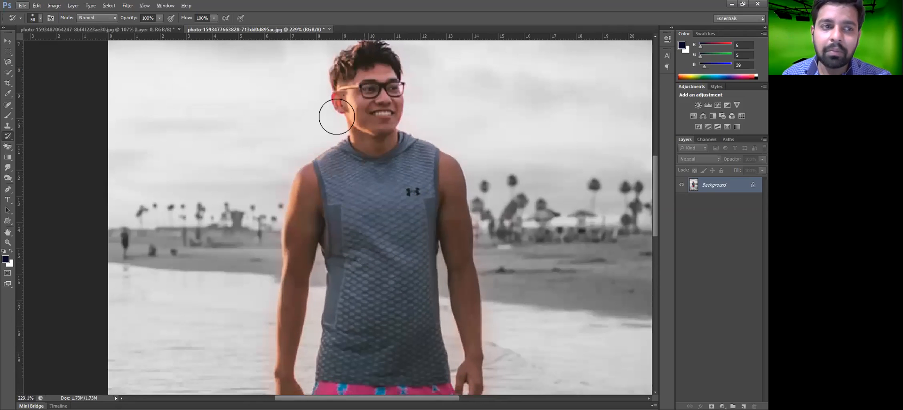
scroll(335, 115, down, 1)
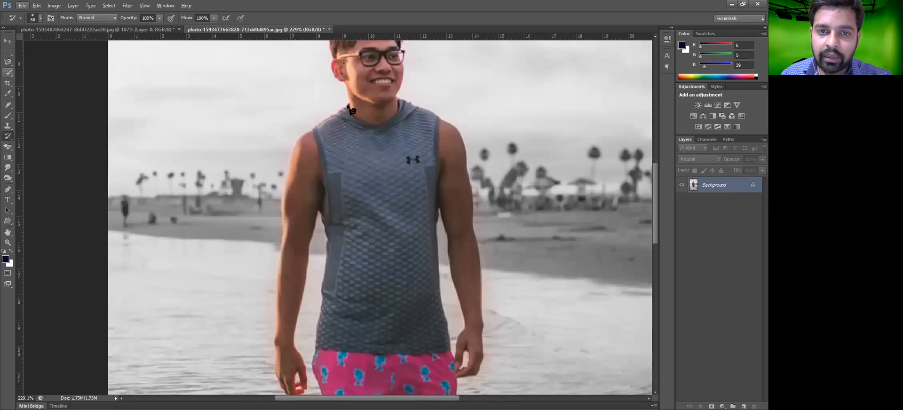
Step: Select the man's sleeveless shirt by tracing its outline with the Magnetic Lasso, and check the selection edge around the collar
key(l)
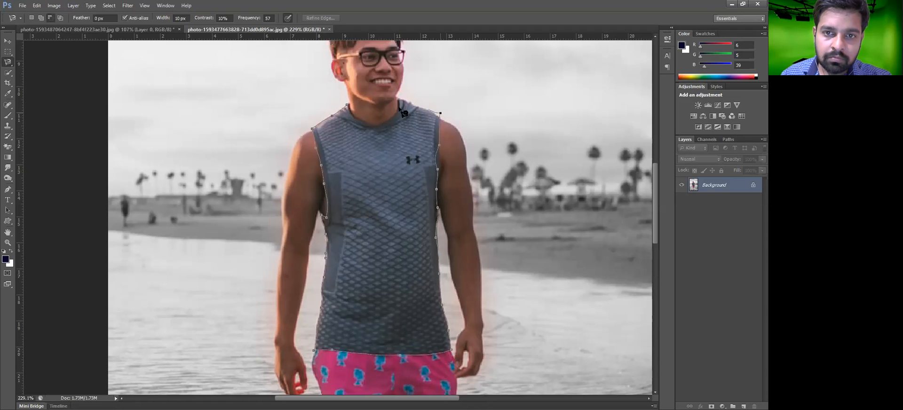
click(347, 105)
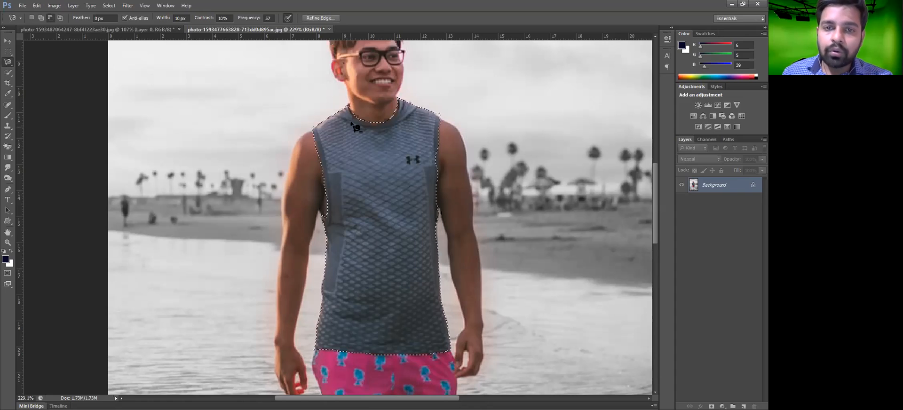
scroll(358, 128, up, 3)
scroll(382, 133, up, 3)
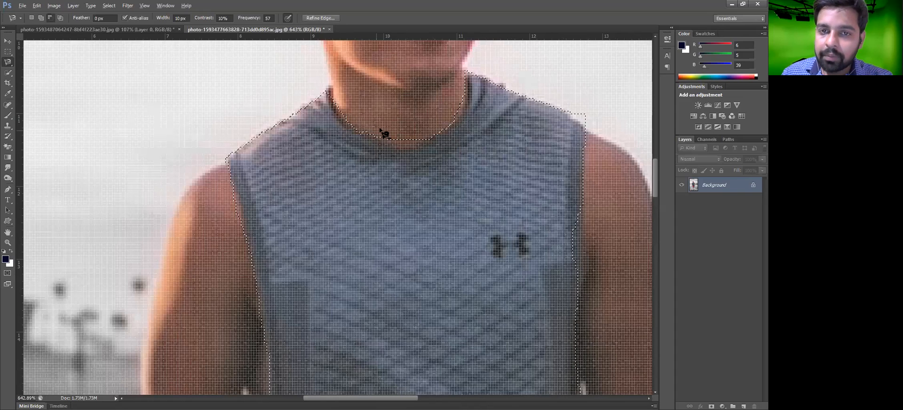
Step: Subtract the strip of neck skin above the collar from the shirt selection with the Magnetic Lasso
scroll(374, 136, down, 2)
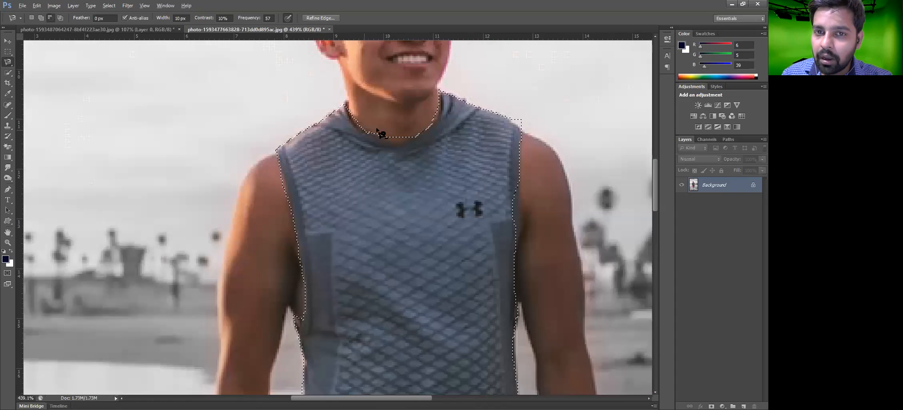
scroll(386, 137, up, 2)
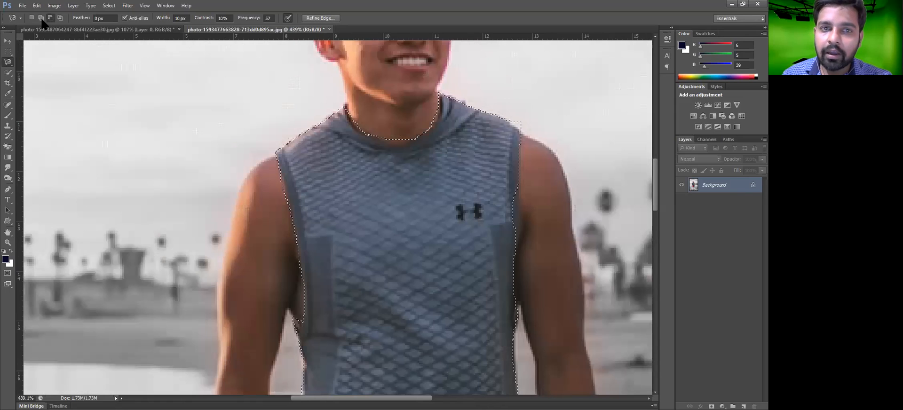
click(40, 18)
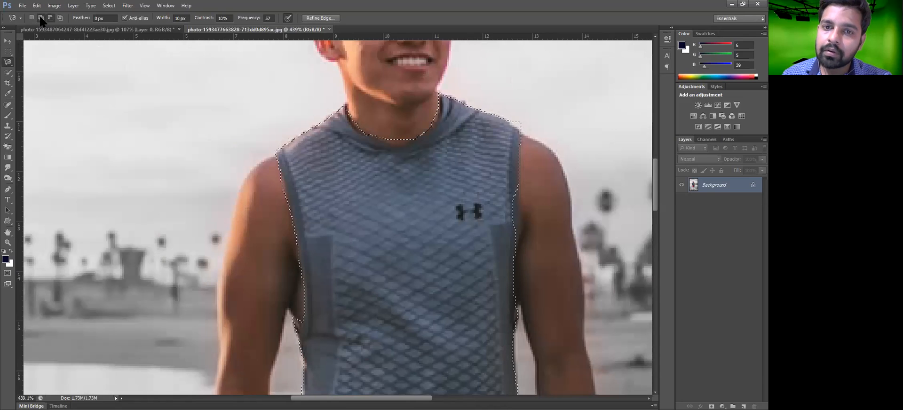
click(50, 18)
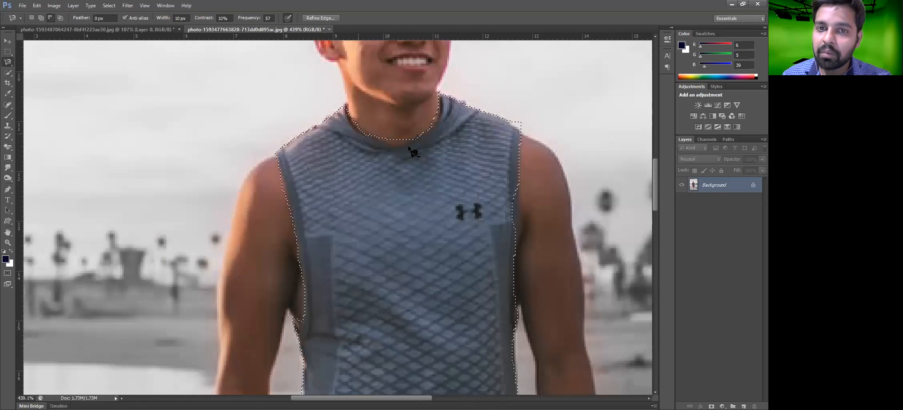
click(363, 129)
click(383, 144)
click(396, 148)
click(417, 138)
click(382, 140)
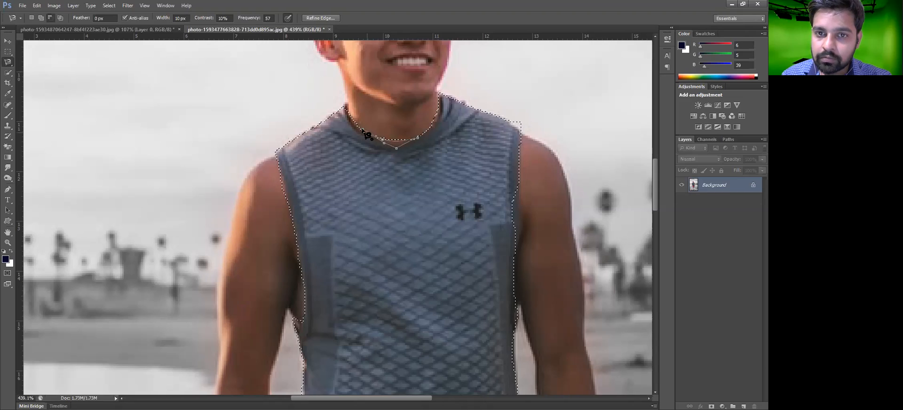
click(369, 135)
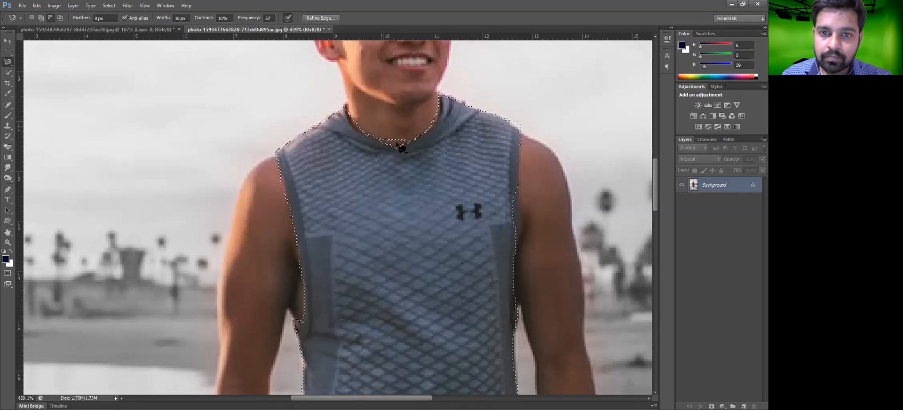
Step: Trim the remaining sliver of neck at the middle of the collar out of the shirt selection
scroll(398, 140, up, 3)
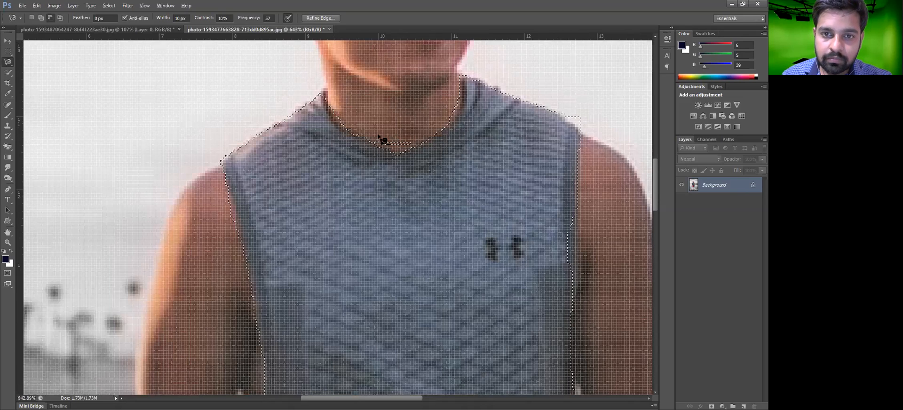
scroll(400, 143, down, 2)
click(400, 145)
click(415, 138)
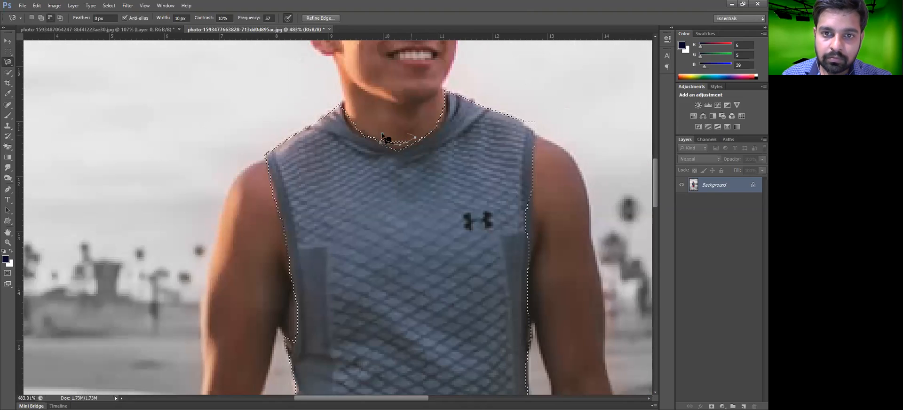
double_click(398, 143)
click(381, 134)
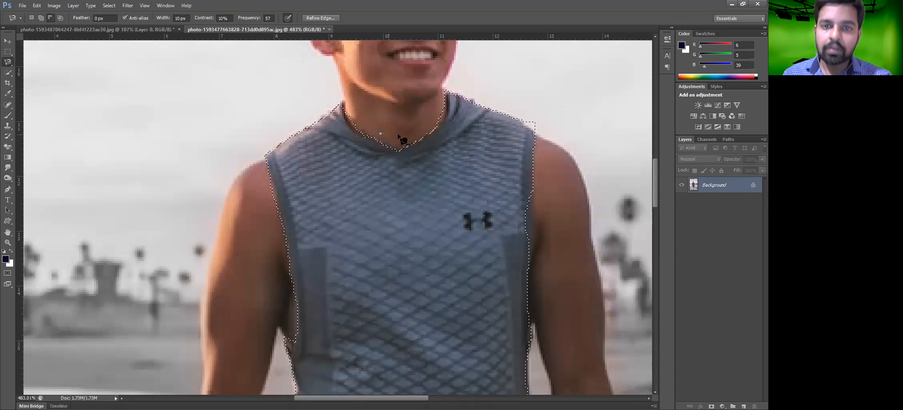
Step: Start a Color Balance adjustment on the selected shirt and shift its midtones to green +4 and blue +22
scroll(416, 160, down, 2)
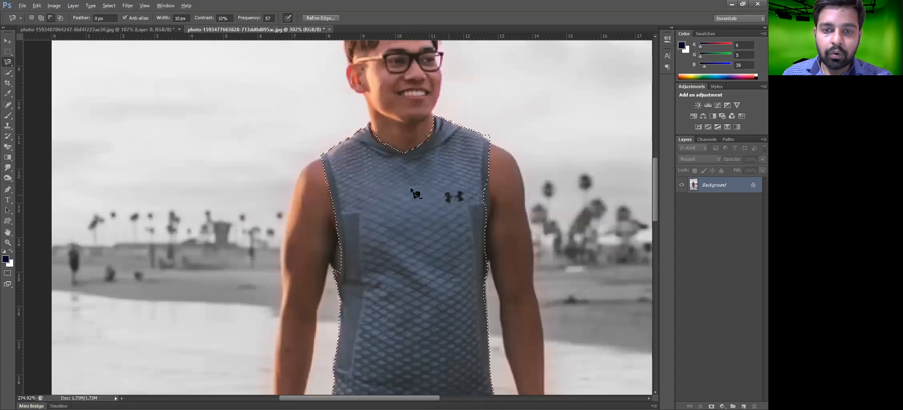
scroll(429, 217, down, 1)
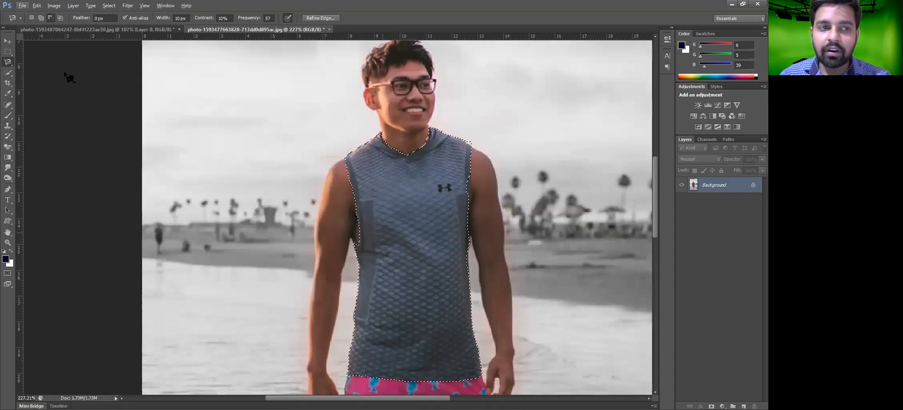
click(7, 42)
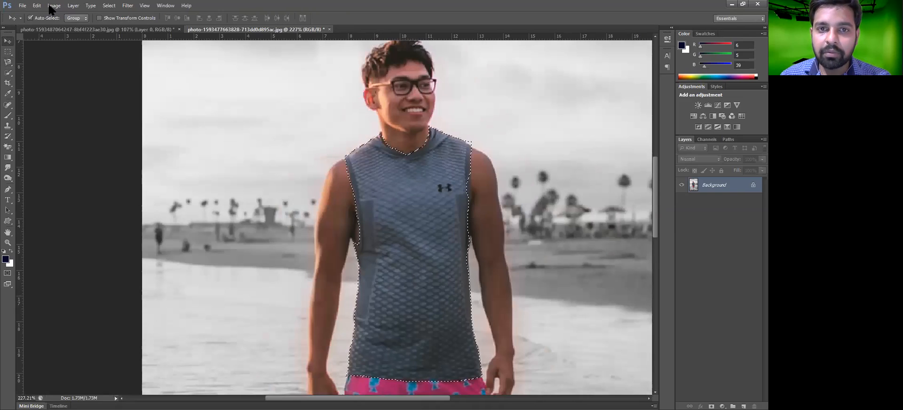
click(54, 6)
mouse_move(96, 37)
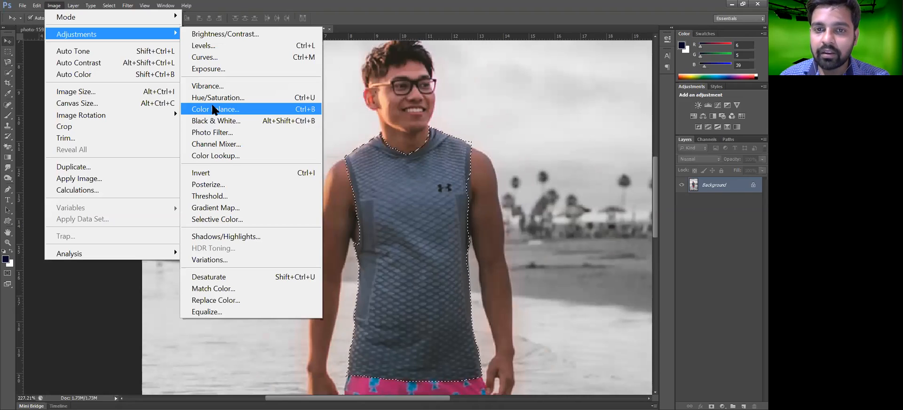
click(213, 109)
click(602, 151)
drag(602, 152, 588, 161)
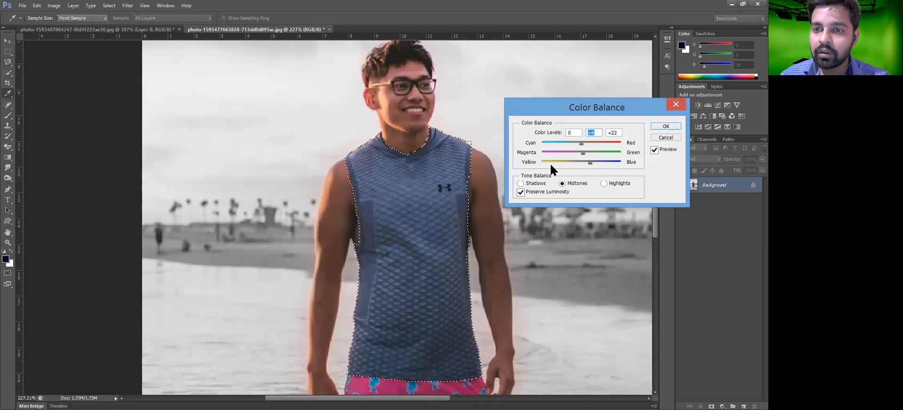
Step: Try yellow, magenta, cyan and red shifts on the shirt's midtones, settling on a slight red shift with green +3 and blue +2
click(540, 162)
click(582, 161)
click(544, 153)
click(582, 162)
click(582, 153)
drag(580, 143, 574, 143)
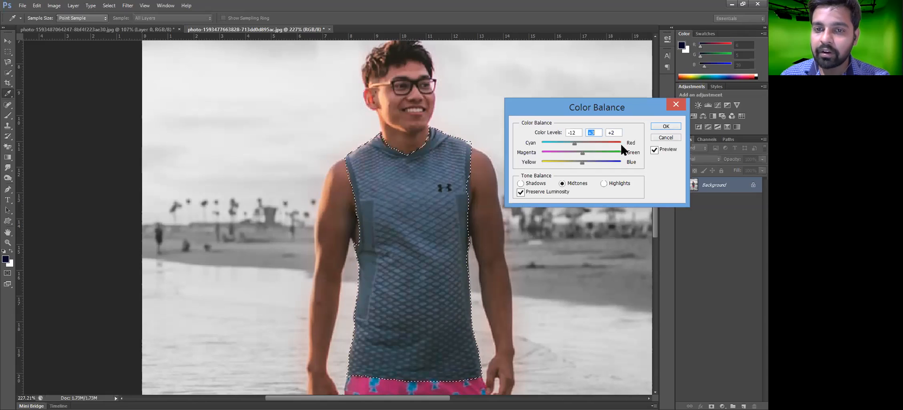
click(619, 142)
click(585, 143)
click(583, 143)
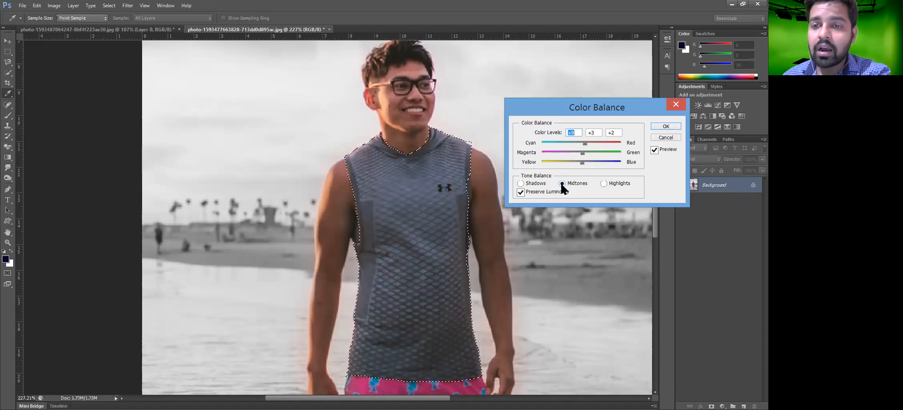
Step: Try blue, yellow and magenta shifts on the shirt's shadows, settling on Color Balance levels of +2, +1 and +2
click(519, 183)
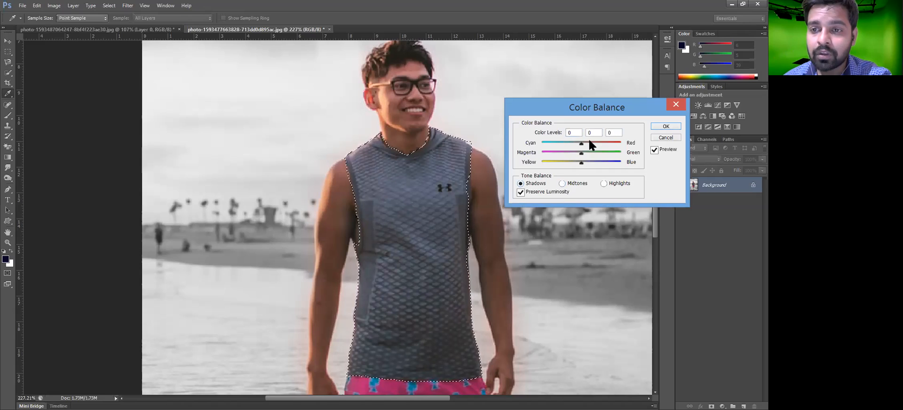
click(609, 162)
click(591, 163)
click(544, 162)
click(582, 163)
drag(580, 150, 546, 157)
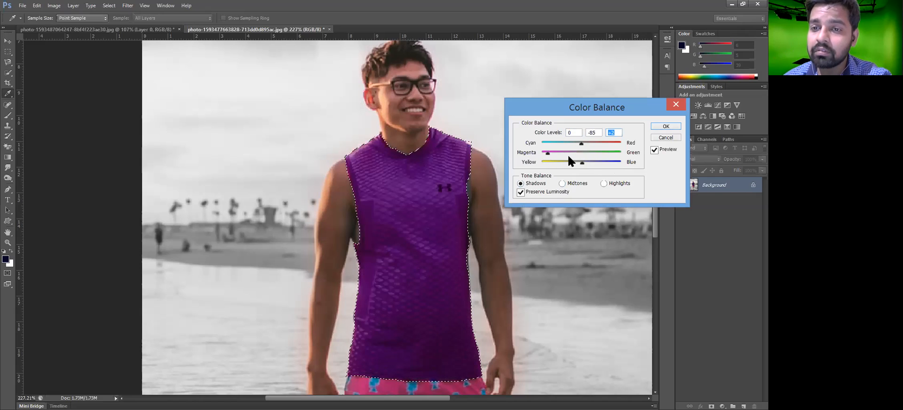
click(580, 152)
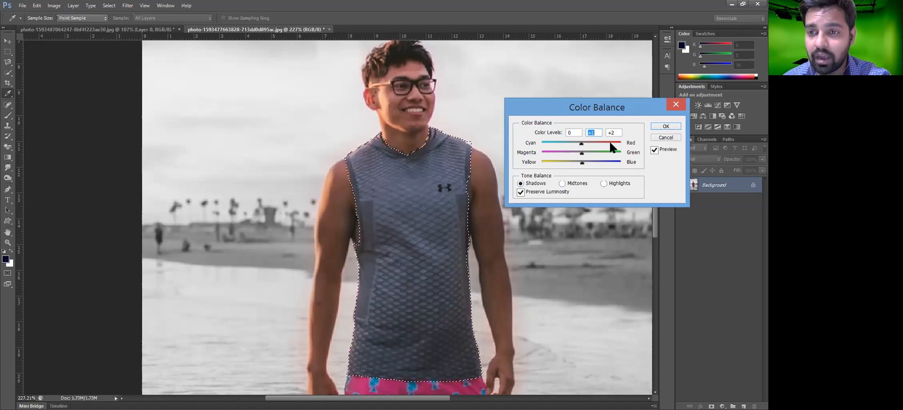
click(587, 142)
drag(583, 142, 582, 144)
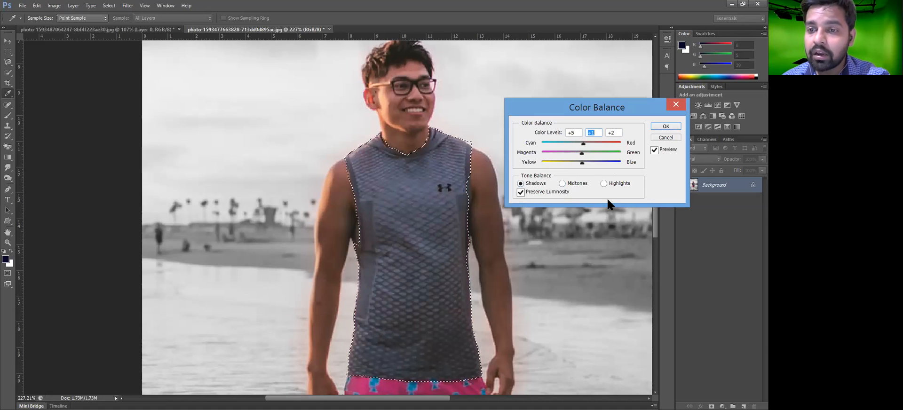
Step: Adjust the shirt's highlights in Color Balance, setting the levels to +77, -43 and +59 for a pinkish purple
click(604, 184)
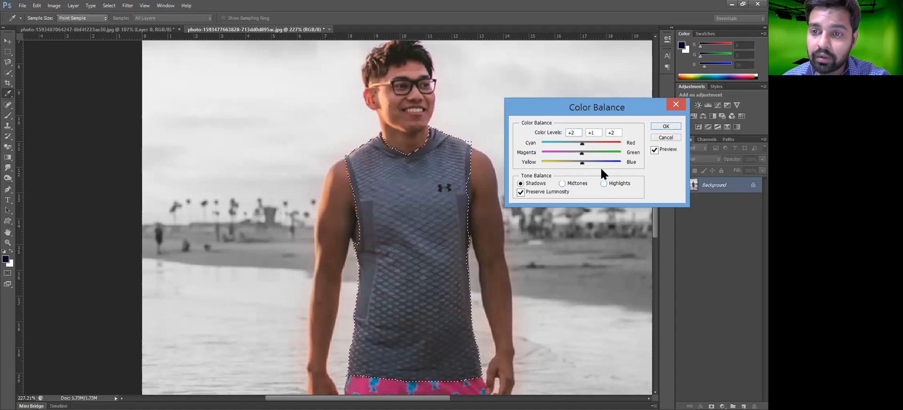
click(604, 162)
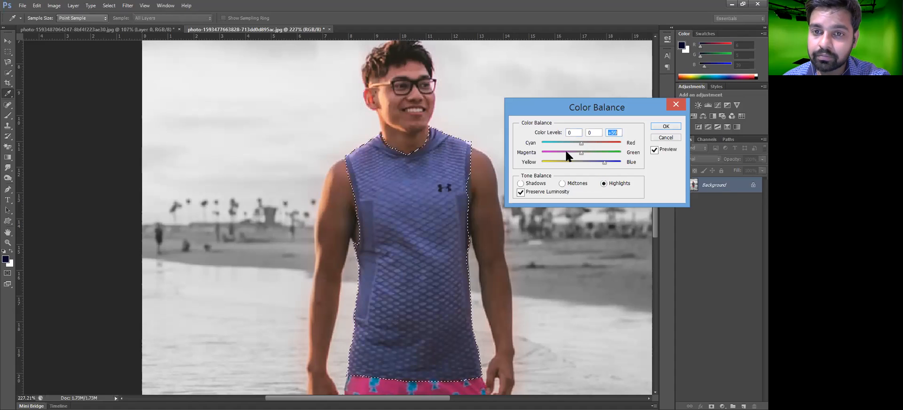
click(564, 152)
click(554, 142)
click(605, 143)
drag(611, 141, 592, 142)
click(612, 142)
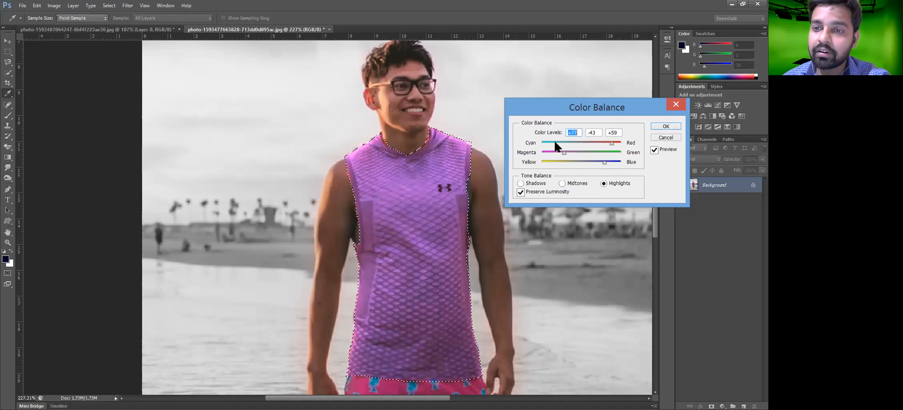
Step: Set the shirt's highlight levels to red +22, green +21 and blue +14
click(580, 142)
click(588, 147)
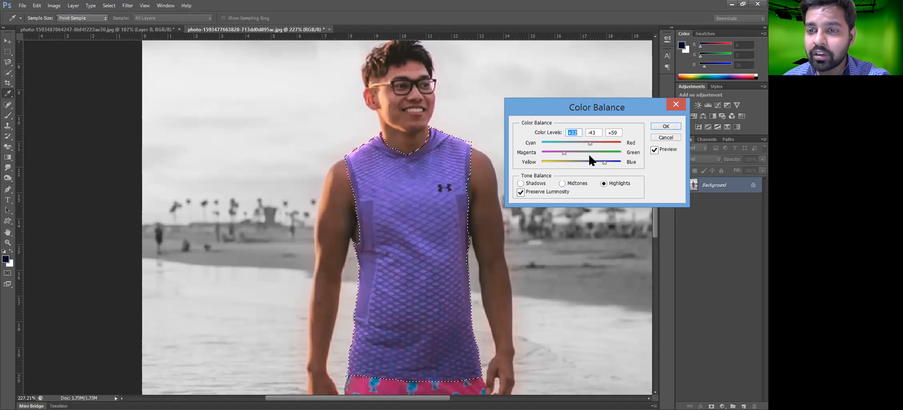
click(588, 152)
click(586, 161)
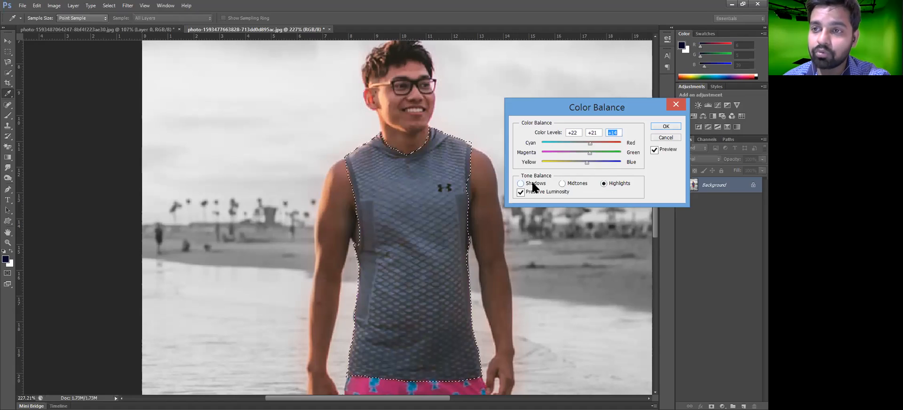
Step: Try cyan and green highlight shifts, set the highlight levels to +65, +7 and +54, and apply the Color Balance
click(541, 142)
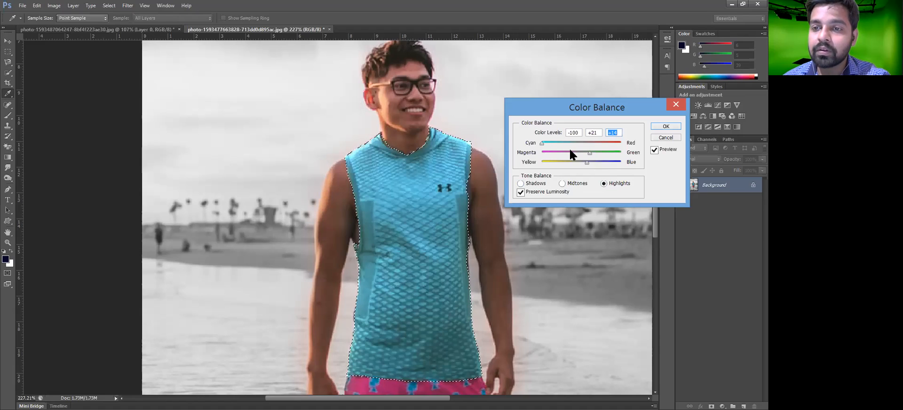
click(606, 149)
click(556, 152)
click(610, 152)
mouse_move(611, 152)
mouse_down()
mouse_move(606, 159)
mouse_move(617, 159)
mouse_up()
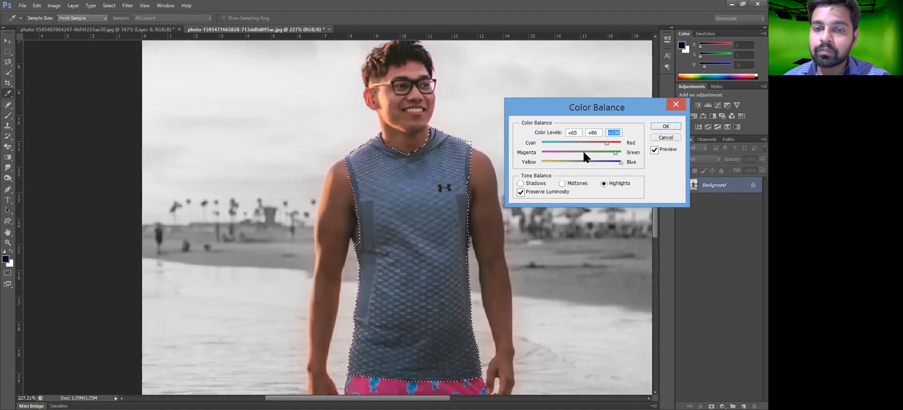
click(583, 152)
click(602, 161)
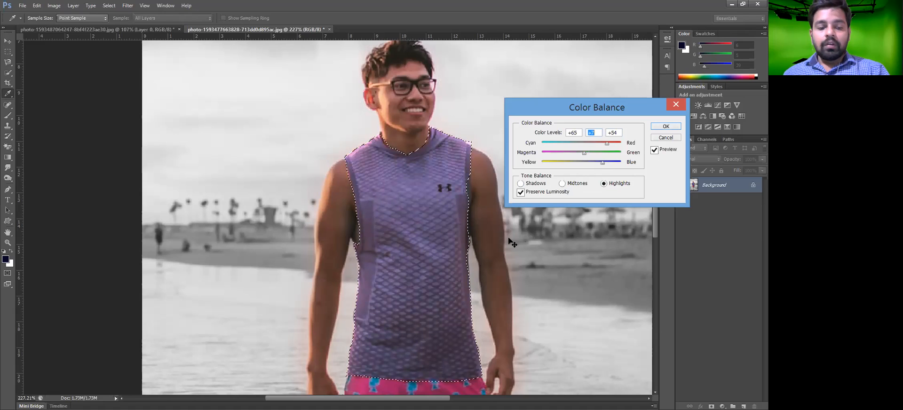
key(Return)
key(v)
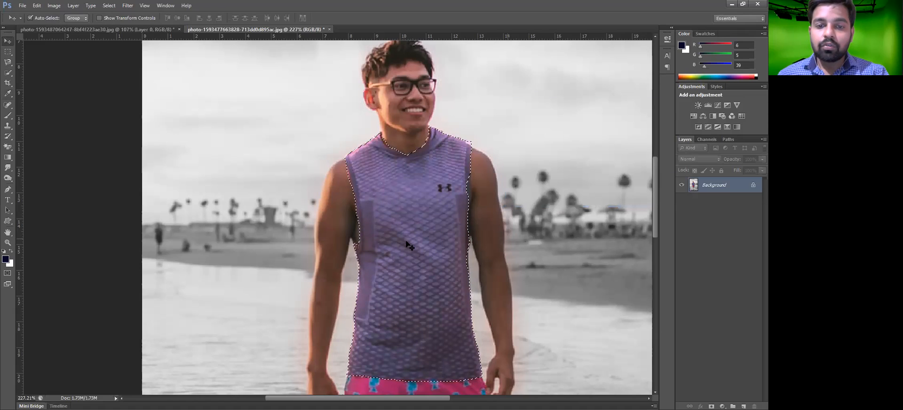
Step: Deselect the shirt and inspect its new purple colour against the man's skin and the grey beach
key(ctrl+d)
scroll(417, 239, down, 3)
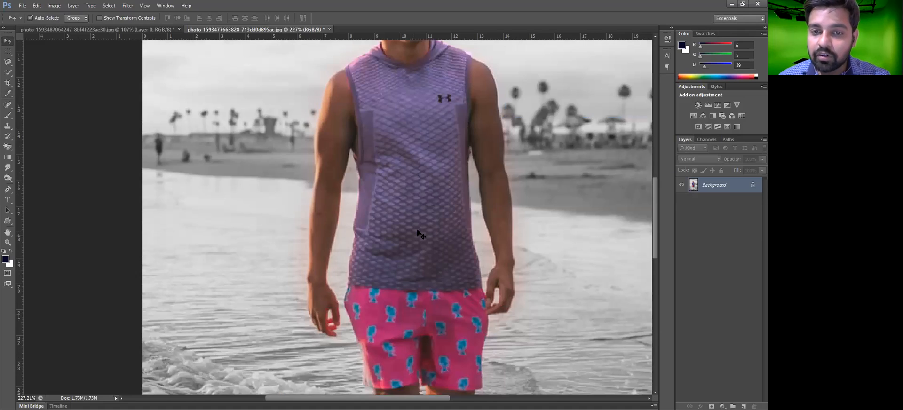
scroll(451, 105, down, 4)
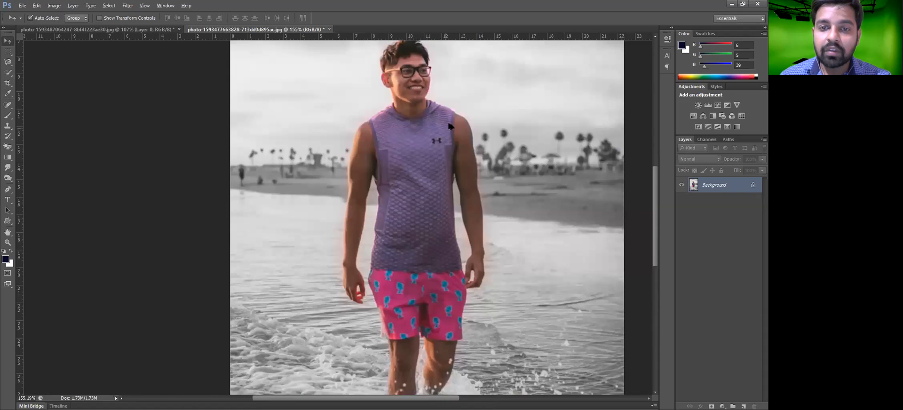
scroll(448, 146, up, 3)
scroll(443, 171, up, 1)
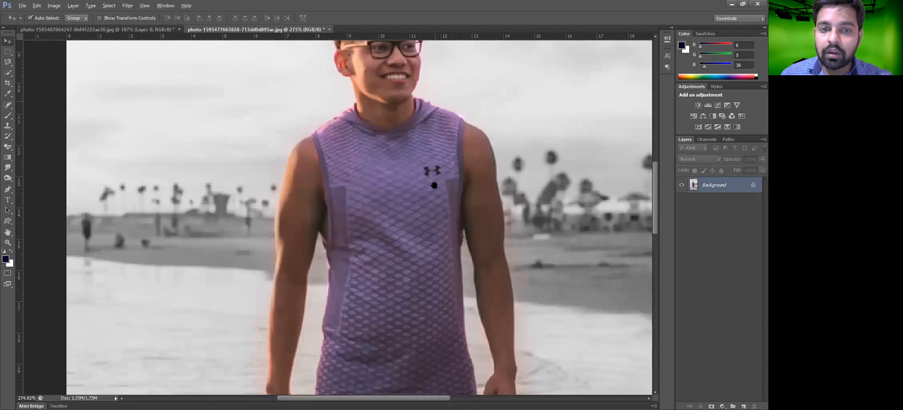
scroll(432, 186, up, 1)
drag(421, 196, 419, 204)
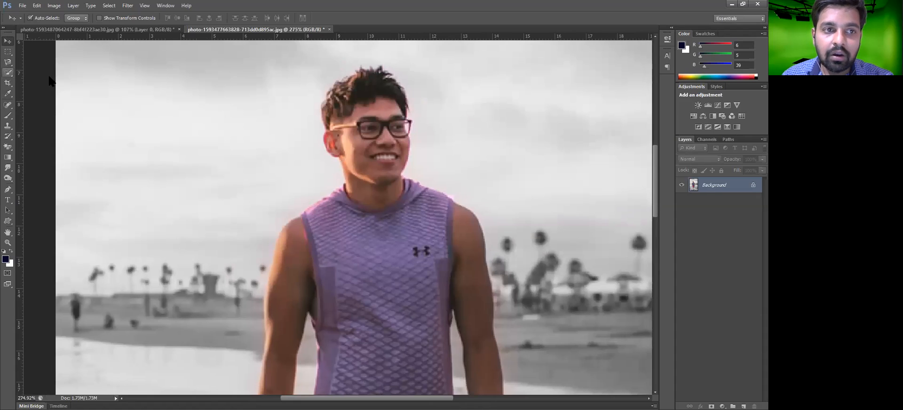
Step: Select the man's face, hair and neck down to the shirt collar with the Magnetic Lasso
key(l)
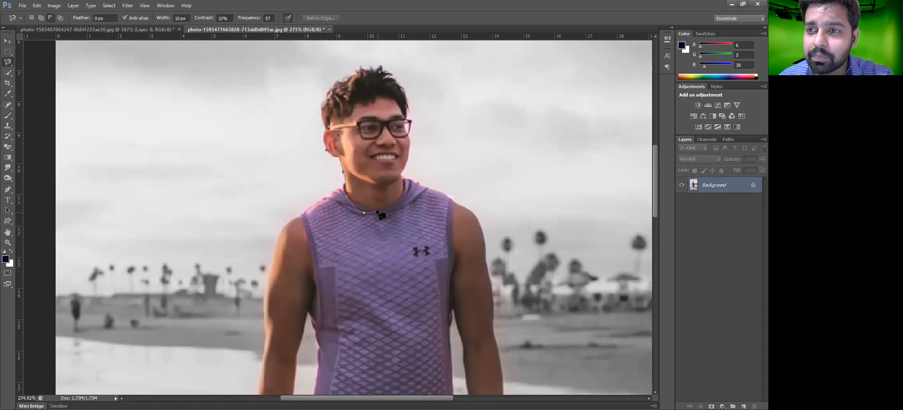
key(Delete)
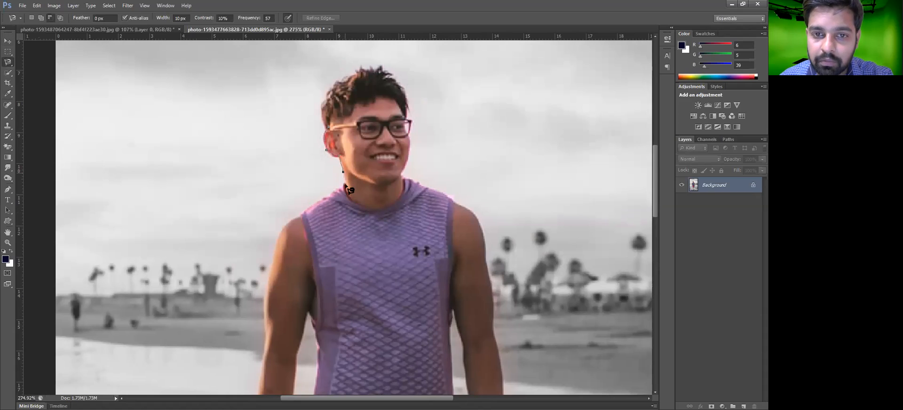
key(Delete)
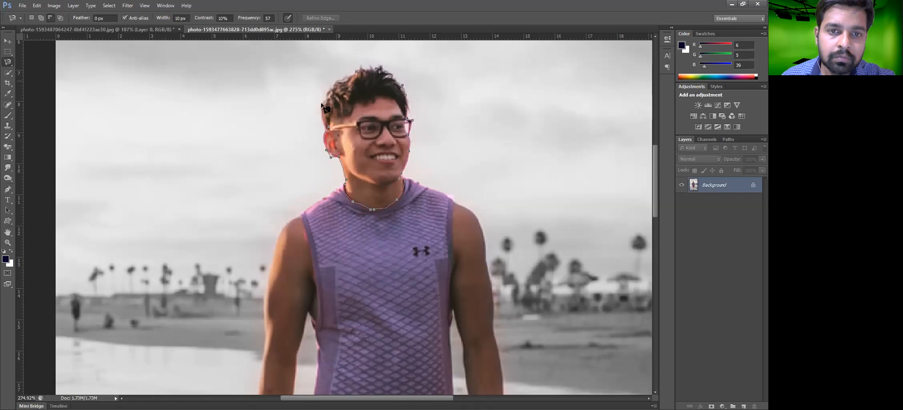
click(329, 127)
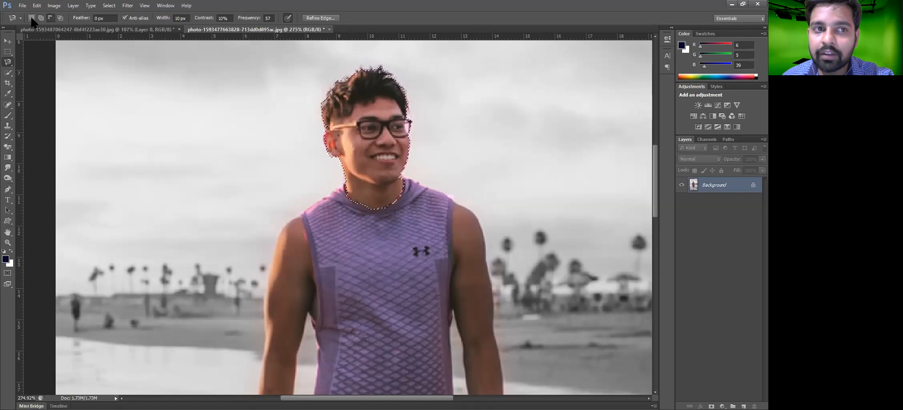
Step: Subtract the man's hair from the selection by tracing along his forehead hairline and around the hair
click(50, 17)
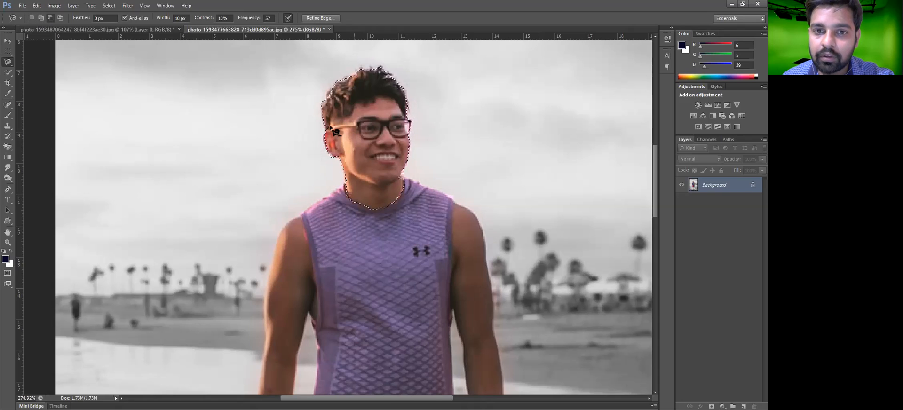
click(329, 116)
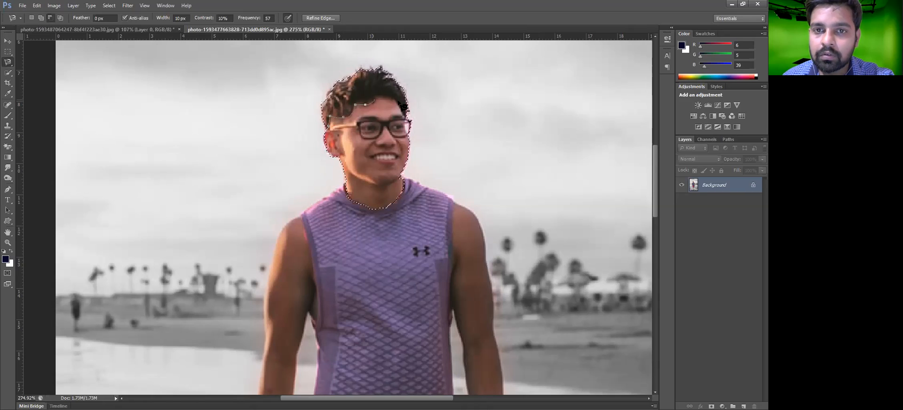
double_click(412, 122)
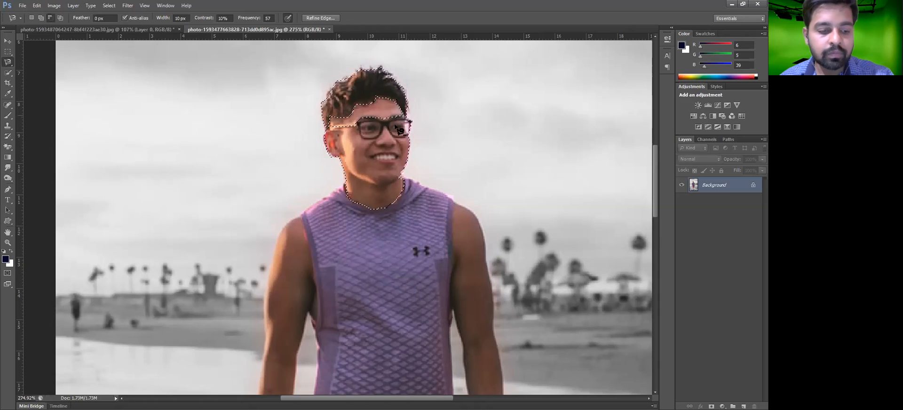
key(ctrl+z)
click(332, 116)
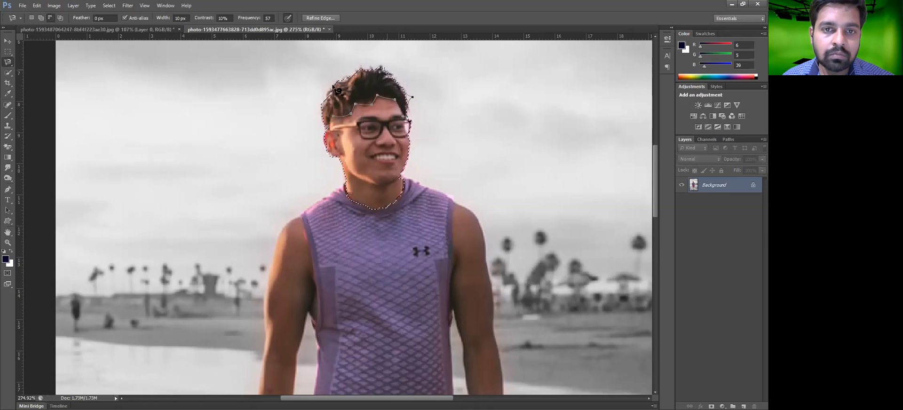
double_click(334, 131)
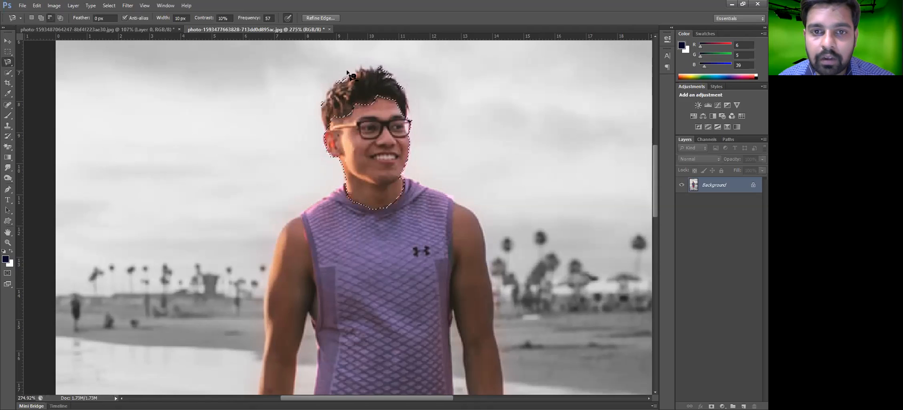
Step: Subtract the leftover selection fragments along the outer edge and crown of the man's hair
scroll(360, 136, up, 1)
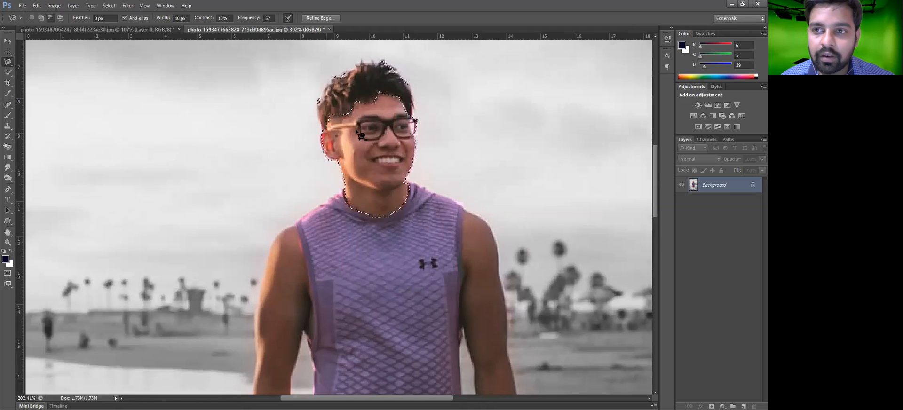
scroll(330, 80, up, 1)
scroll(327, 89, up, 1)
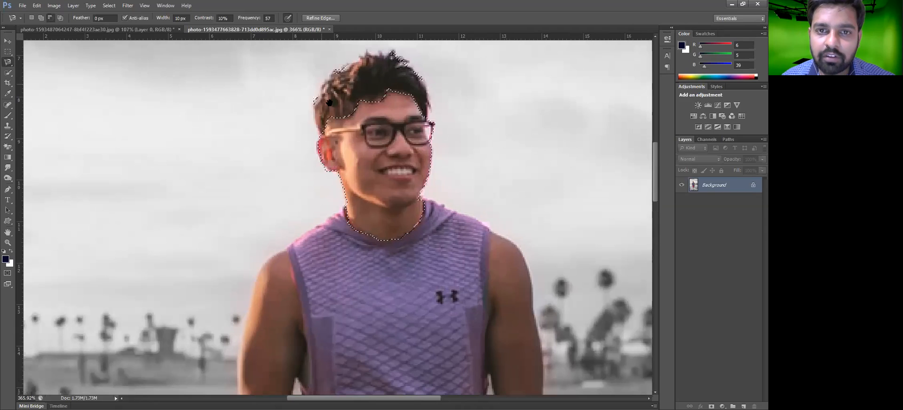
scroll(298, 135, up, 1)
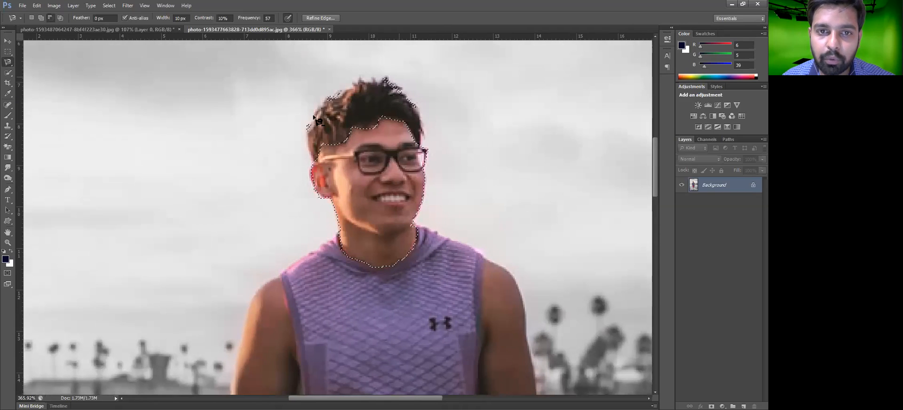
click(298, 136)
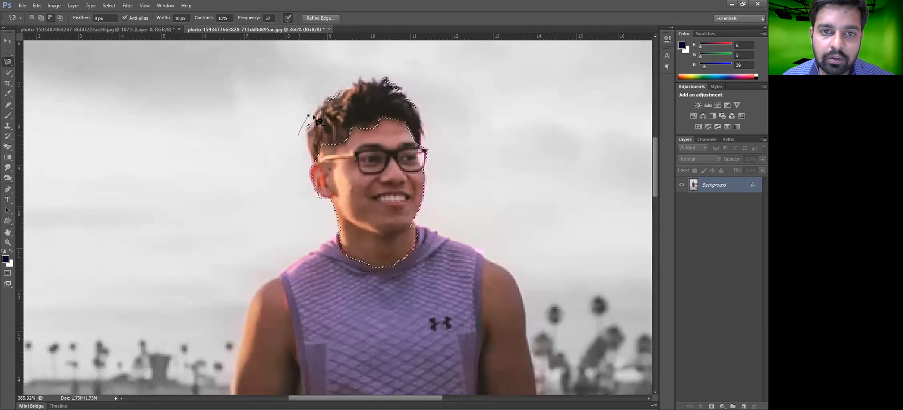
click(309, 115)
click(313, 98)
click(338, 80)
click(340, 80)
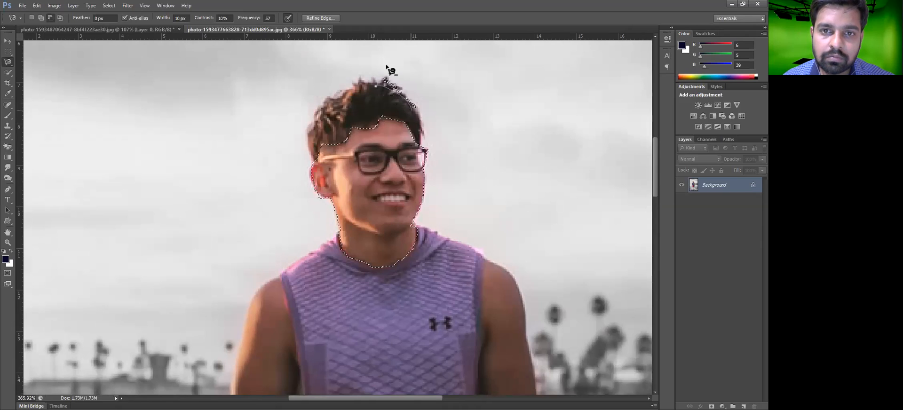
key(Escape)
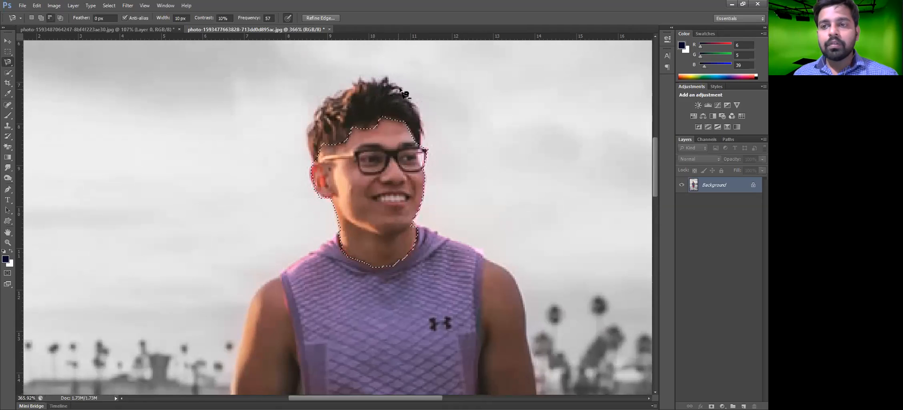
Step: Open Curves for the selected face and neck, try raising the RGB curve to output 135 at input 103, and undo that change
scroll(398, 159, up, 1)
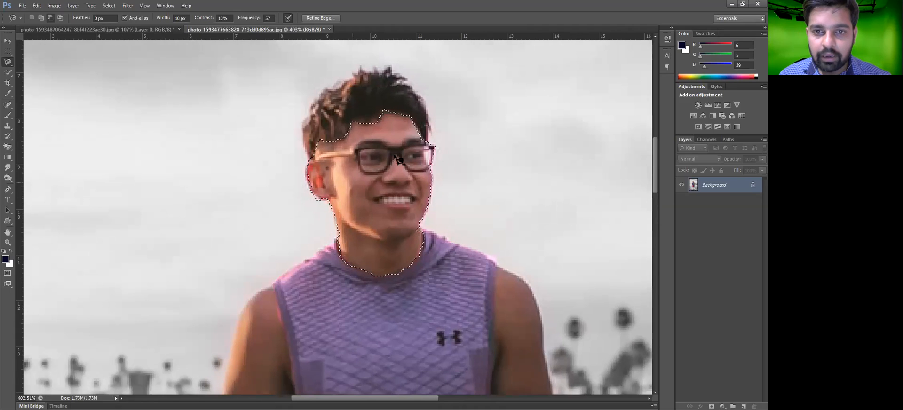
scroll(355, 183, up, 1)
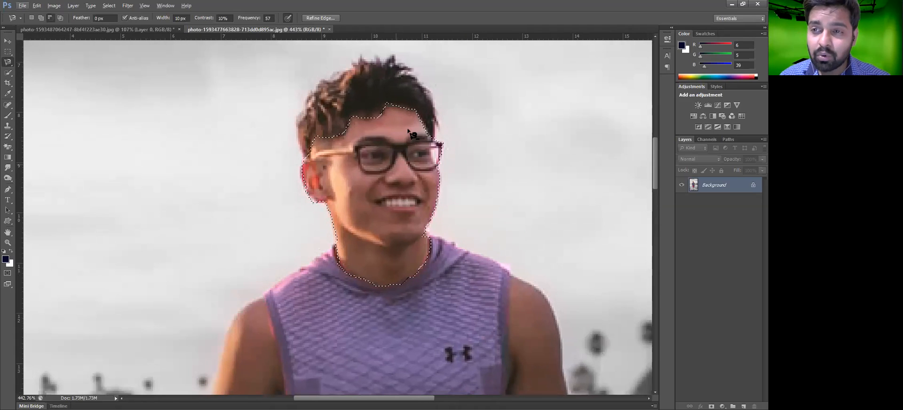
click(54, 6)
mouse_move(152, 33)
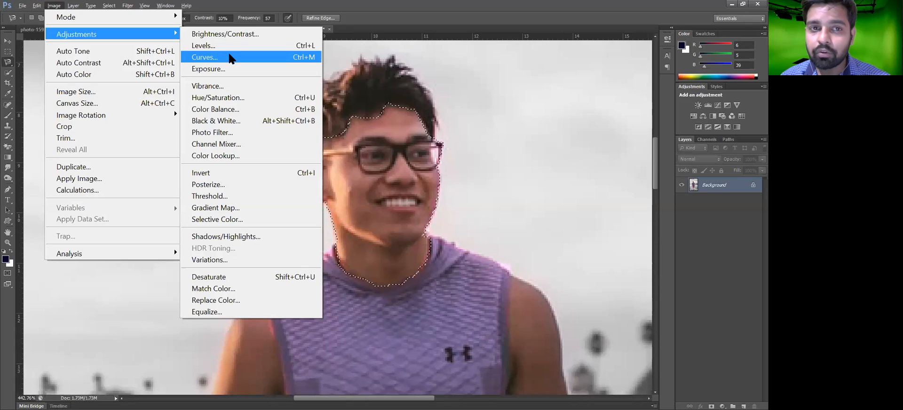
click(230, 57)
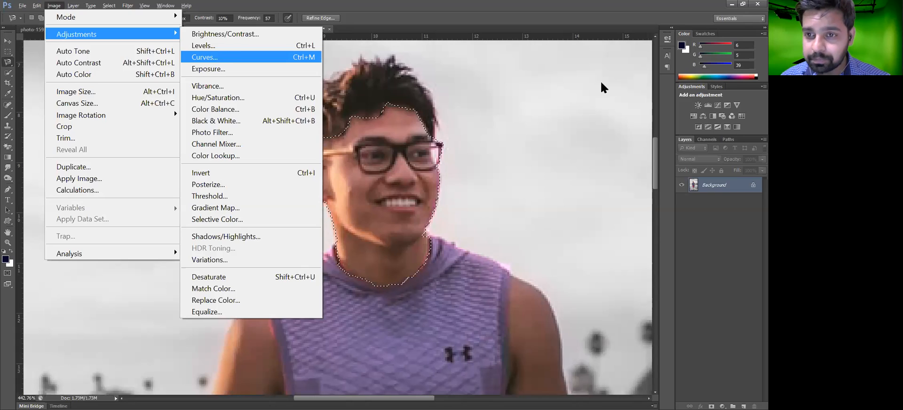
click(570, 243)
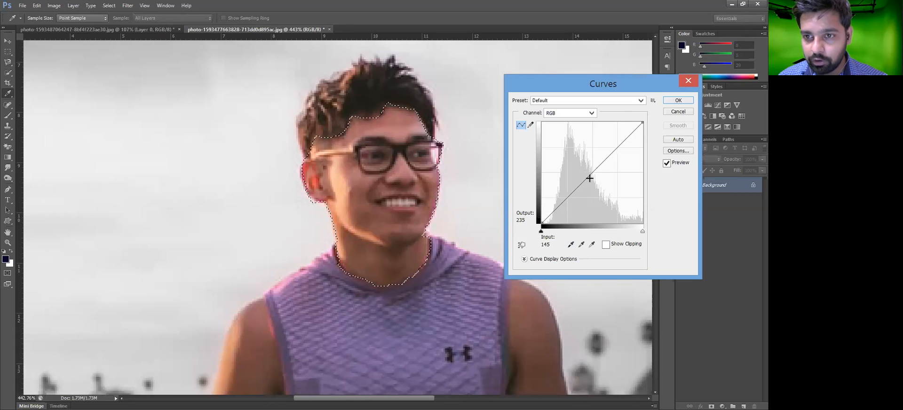
drag(584, 171, 582, 169)
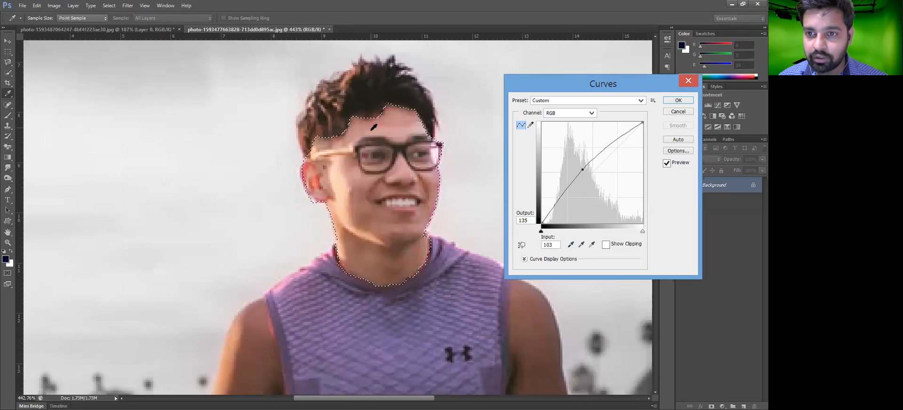
key(ctrl+z)
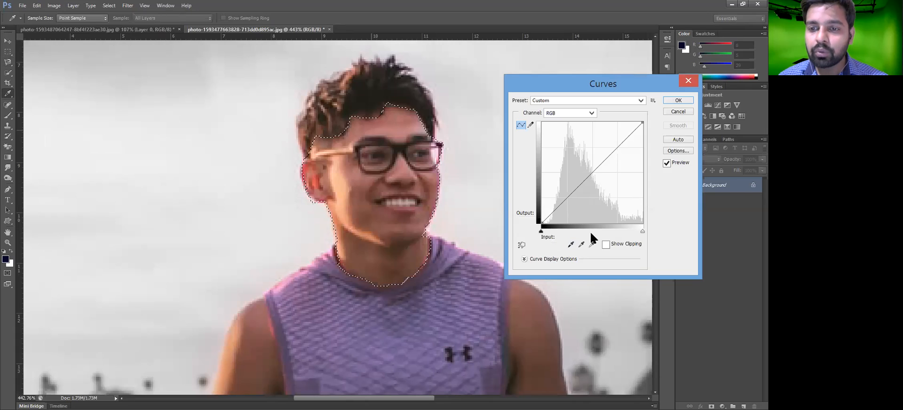
Step: Try the Curves black, gray and white point samplers, sampling different spots on the face as the white point
click(581, 244)
click(571, 245)
click(582, 245)
click(567, 243)
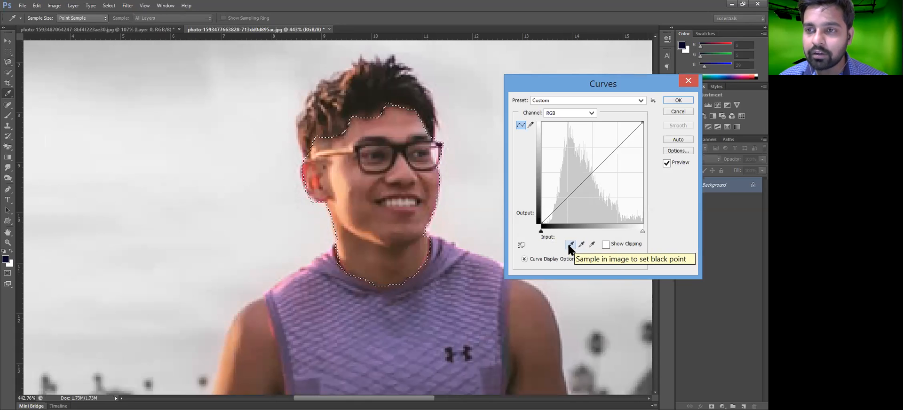
click(578, 245)
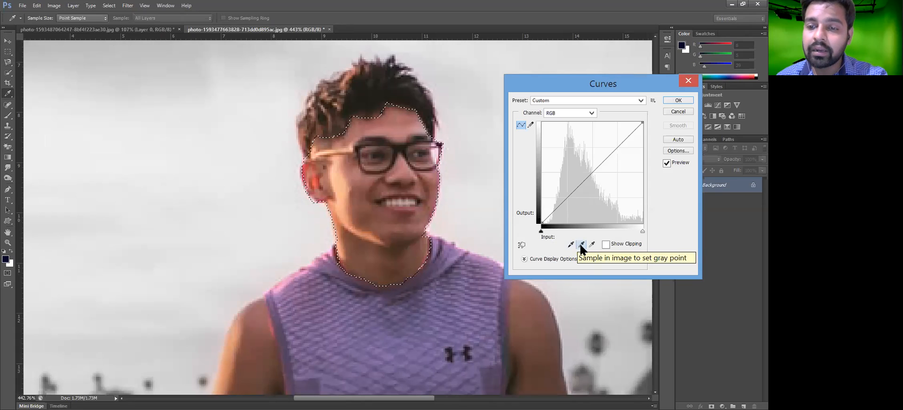
click(591, 245)
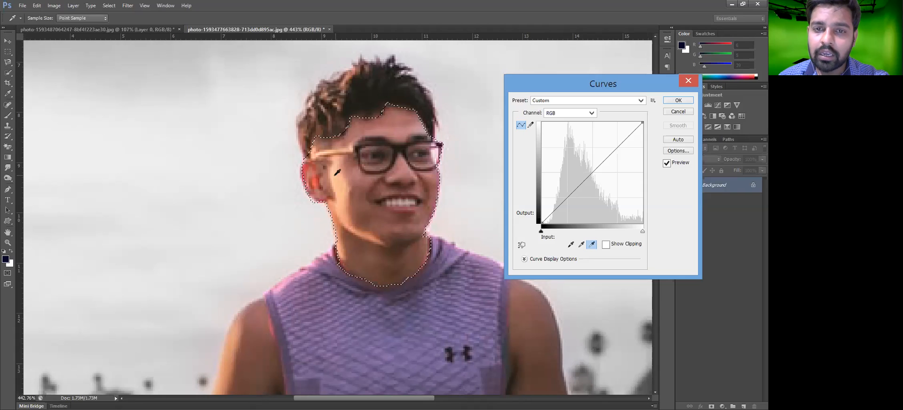
click(401, 128)
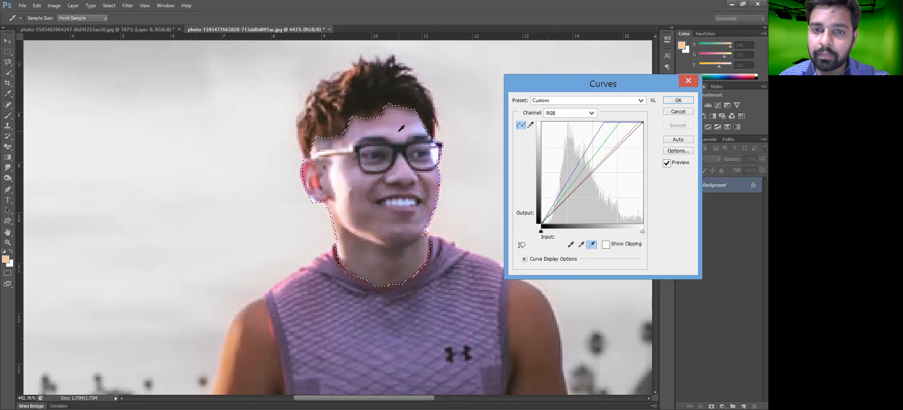
click(377, 155)
click(412, 235)
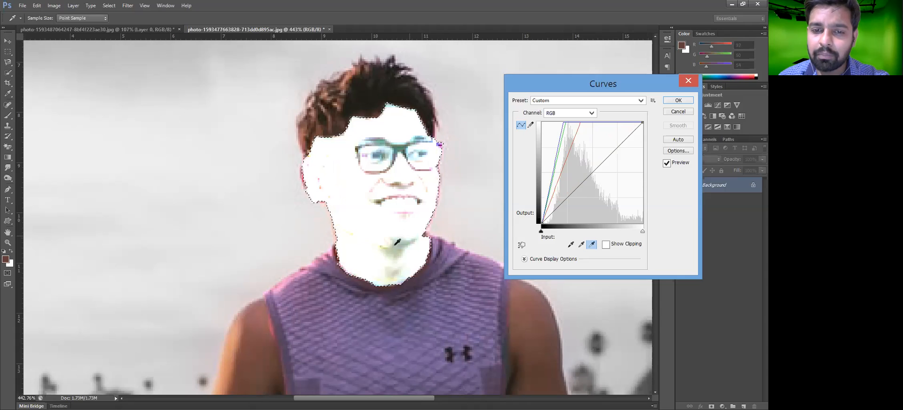
alt+click(340, 210)
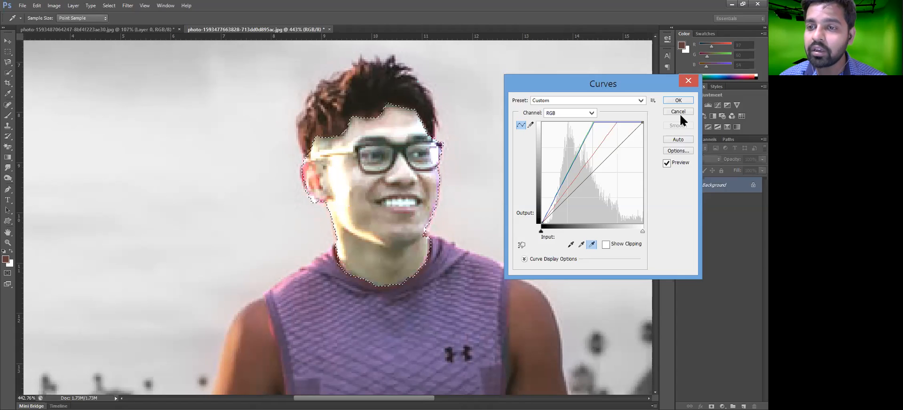
Step: Apply the automatic Curves correction to the face and raise its midtone point to input 98, output 145
click(677, 140)
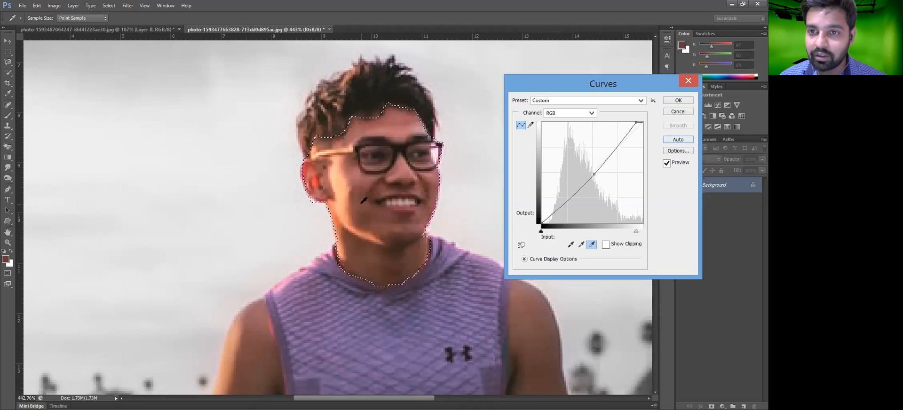
click(591, 174)
drag(591, 174, 588, 169)
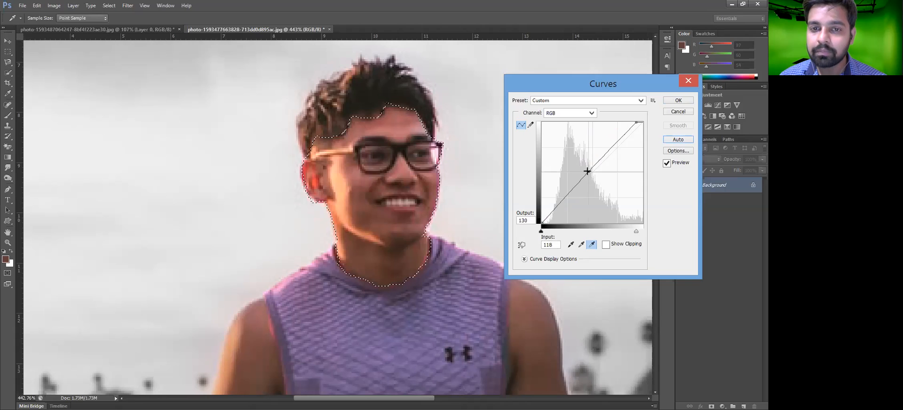
drag(584, 167, 574, 167)
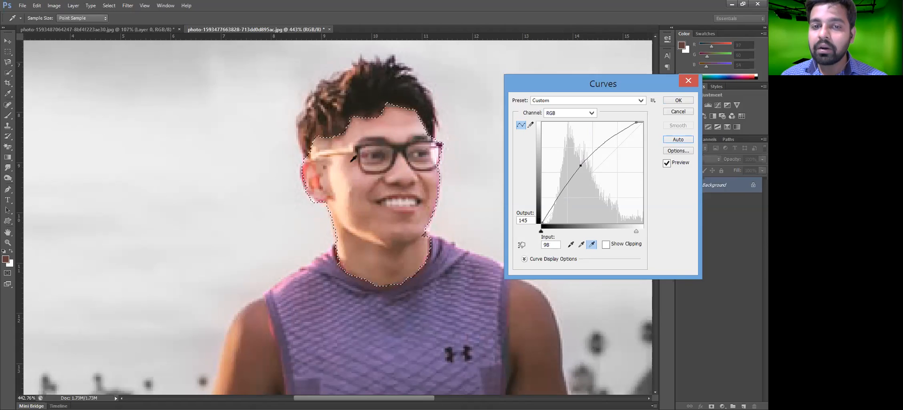
Step: Compare the brightened face with the man's arms and move the curve point to input 108, output 145
scroll(360, 154, down, 2)
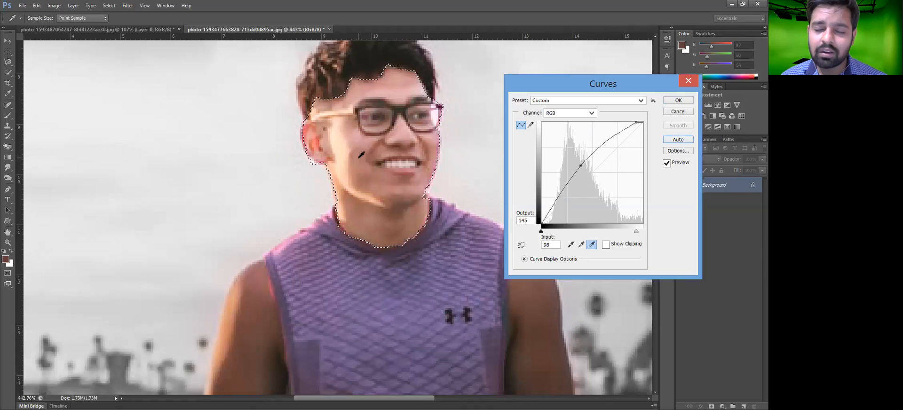
scroll(361, 154, up, 1)
scroll(279, 288, down, 1)
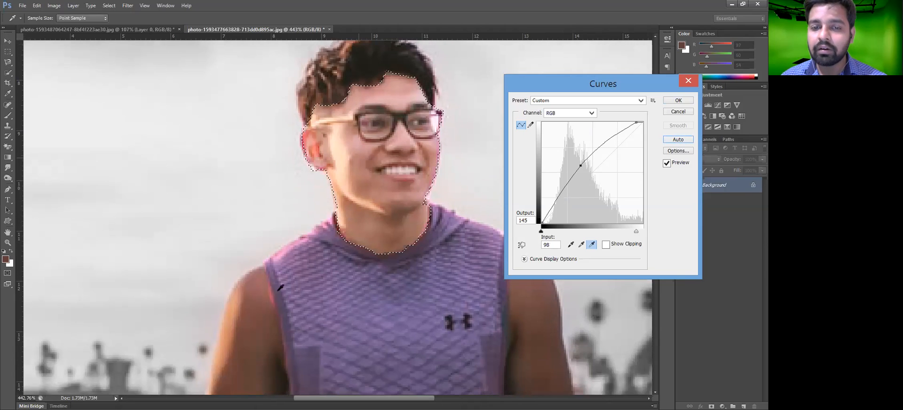
scroll(241, 286, down, 1)
scroll(277, 242, down, 3)
scroll(278, 241, down, 3)
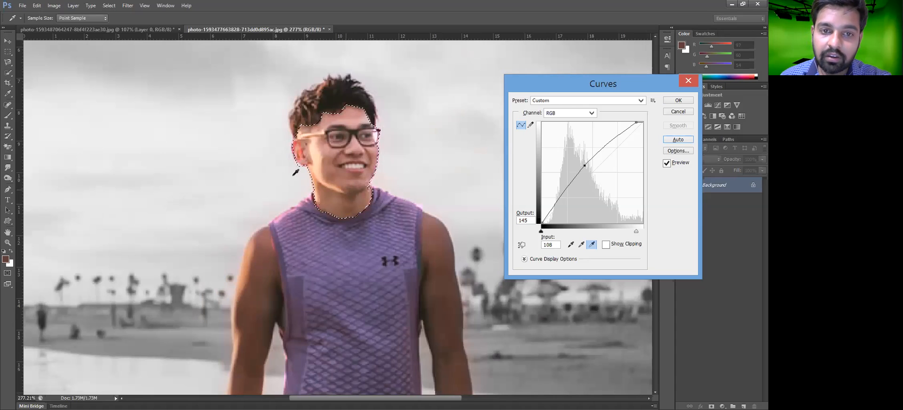
scroll(345, 187, up, 1)
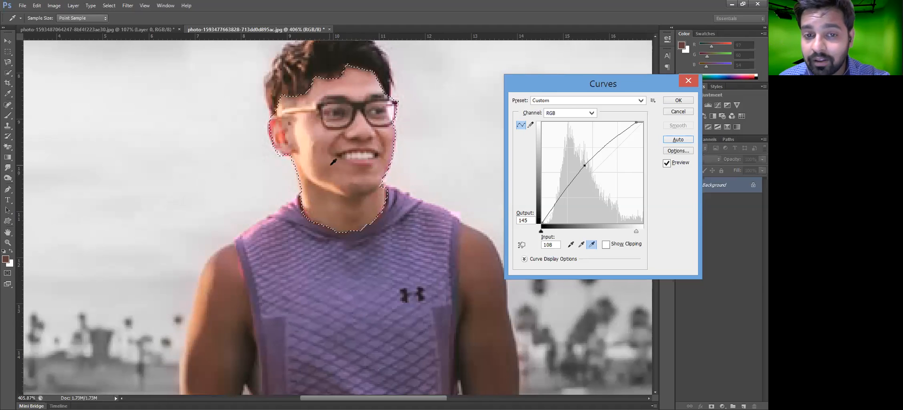
Step: Soften the face brightening by moving the curve point to input 121, output 145, apply Curves and clear the selection
scroll(216, 295, down, 1)
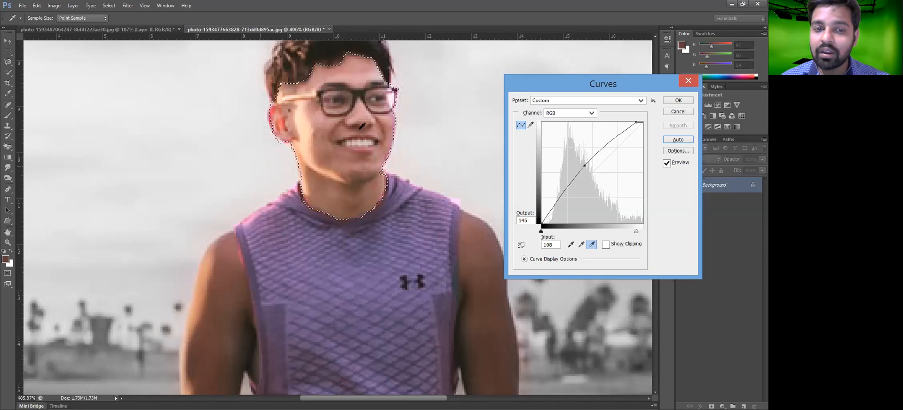
scroll(224, 264, down, 5)
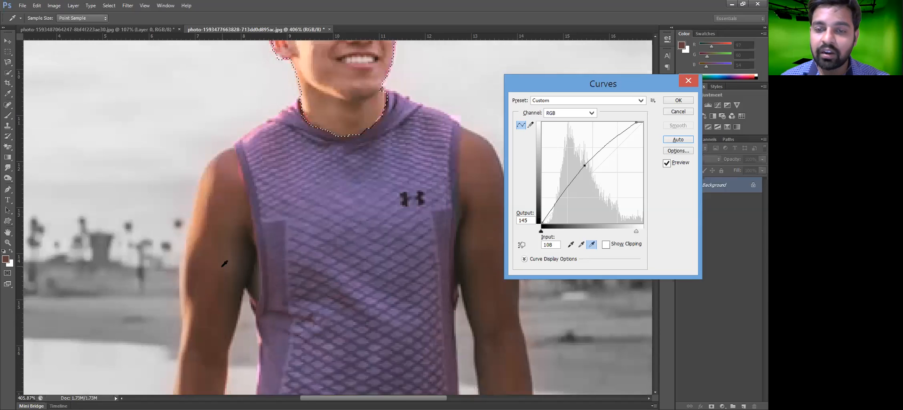
scroll(225, 264, up, 3)
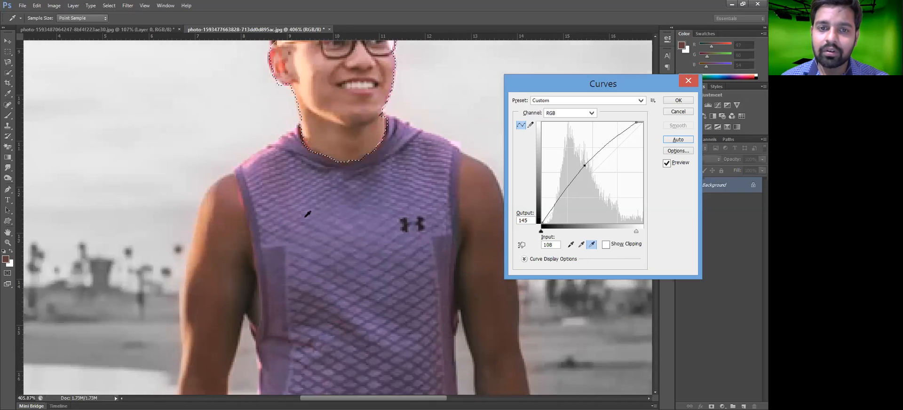
scroll(306, 214, up, 2)
scroll(282, 211, up, 2)
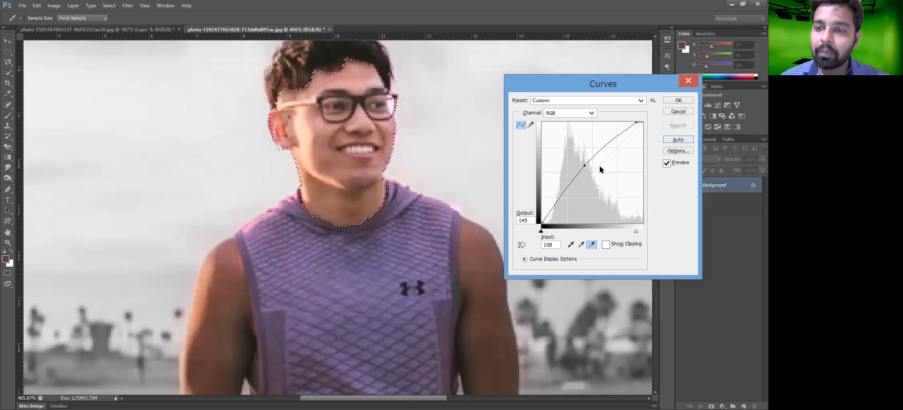
drag(584, 166, 588, 166)
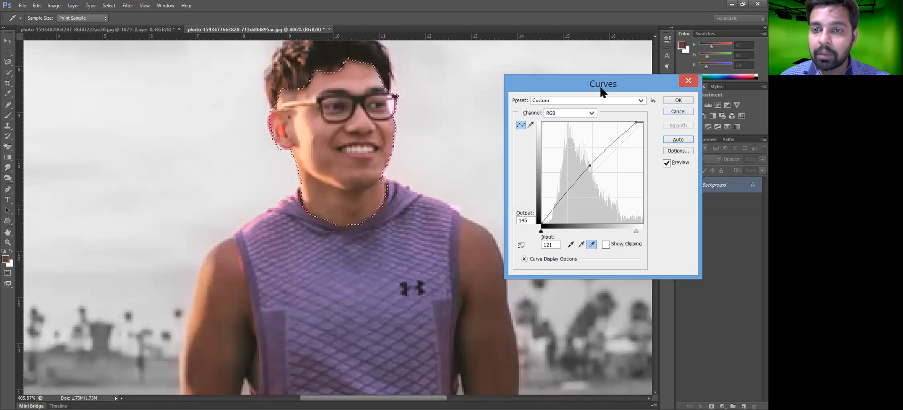
drag(601, 89, 428, 128)
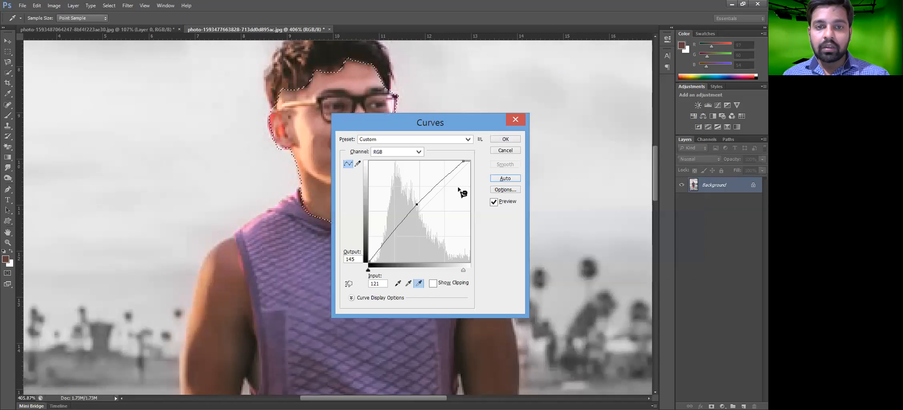
key(Return)
key(ctrl+d)
Step: Reset the Essentials workspace and show the photo's edit history
scroll(395, 164, down, 5)
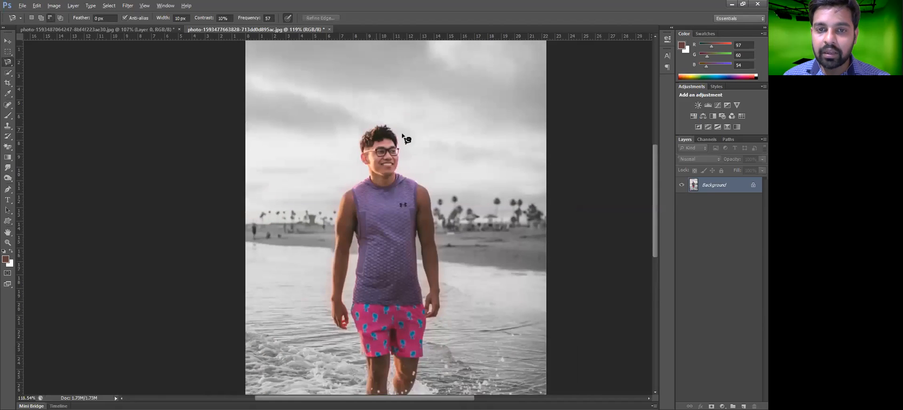
scroll(346, 205, up, 3)
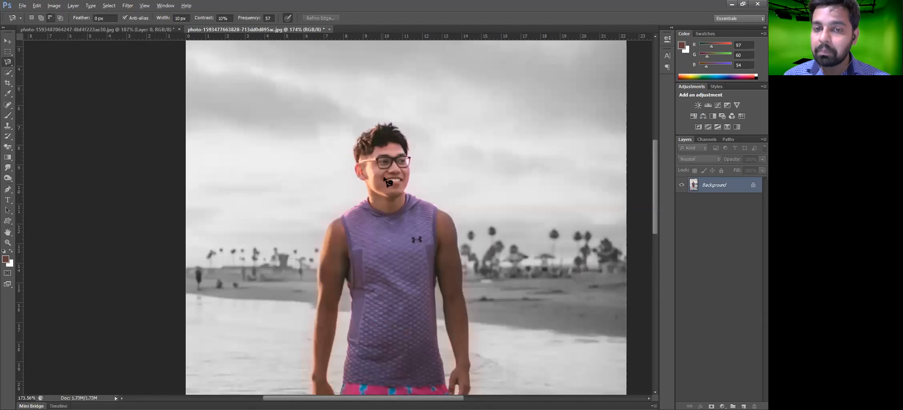
scroll(388, 182, up, 2)
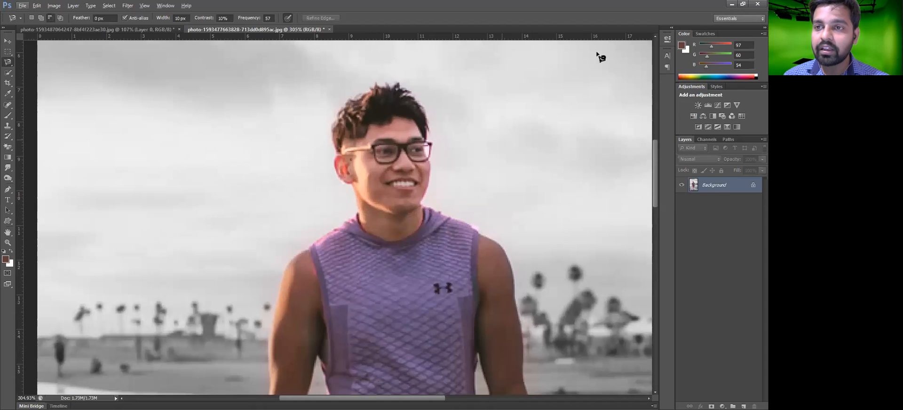
click(168, 5)
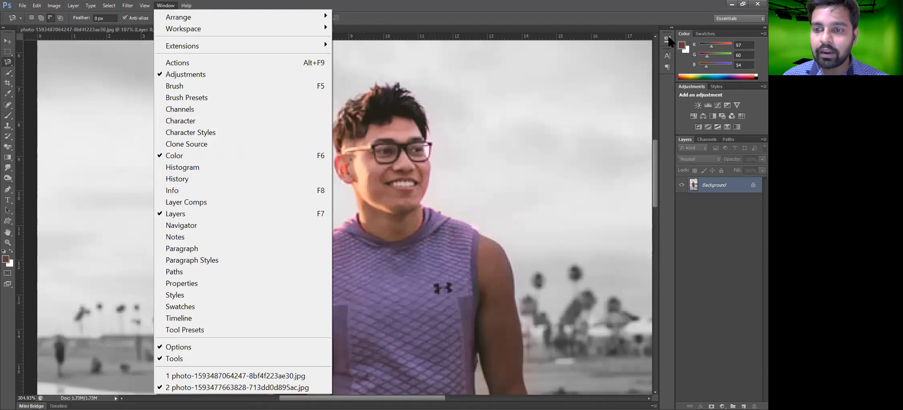
click(156, 6)
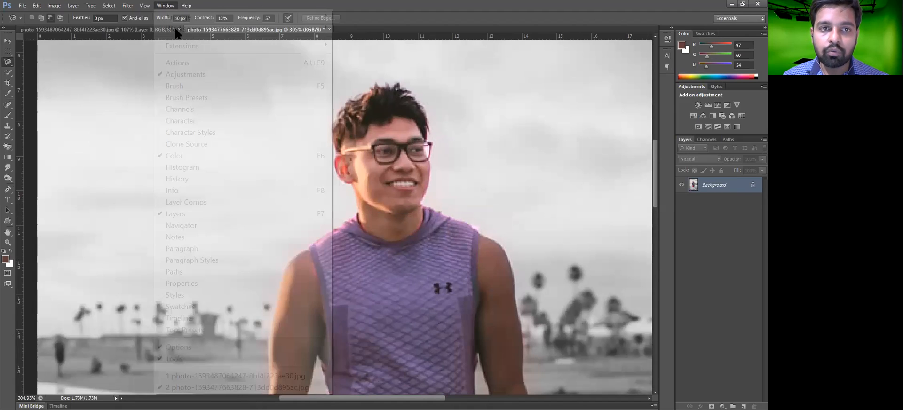
mouse_move(178, 31)
click(71, 98)
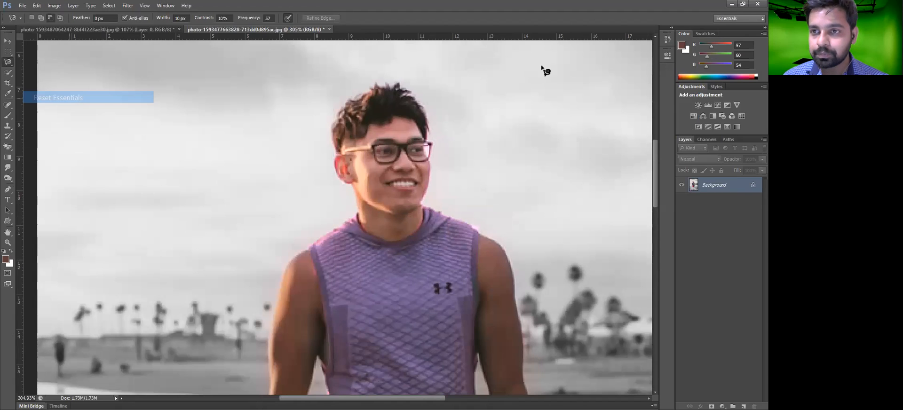
click(666, 41)
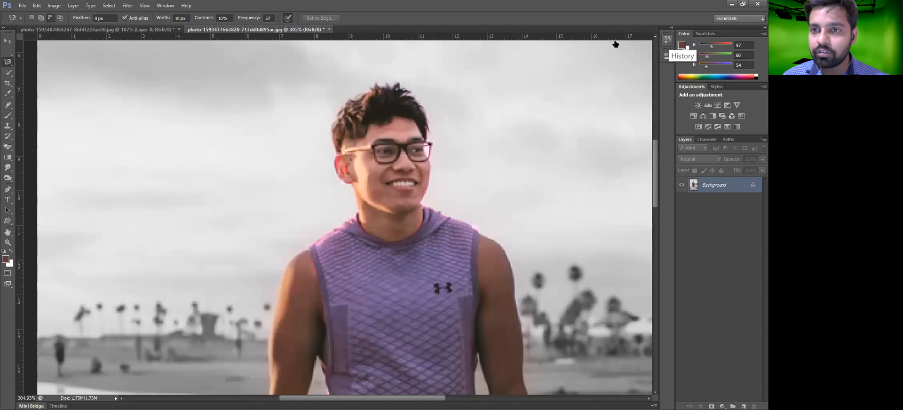
Step: Switch between the opening history snapshot and the final edited state to compare the original and edited photo
scroll(610, 49, up, 5)
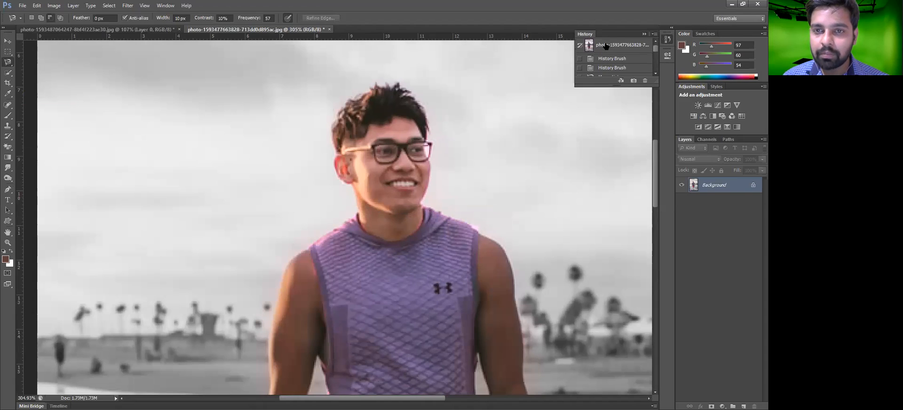
click(606, 46)
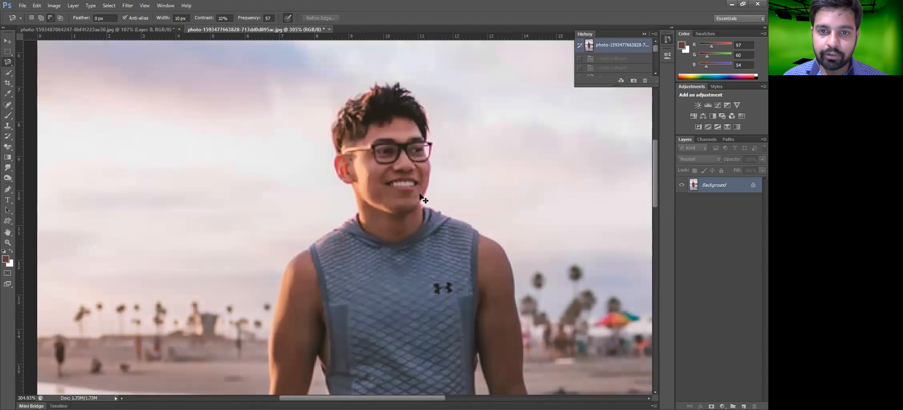
key(ctrl+z)
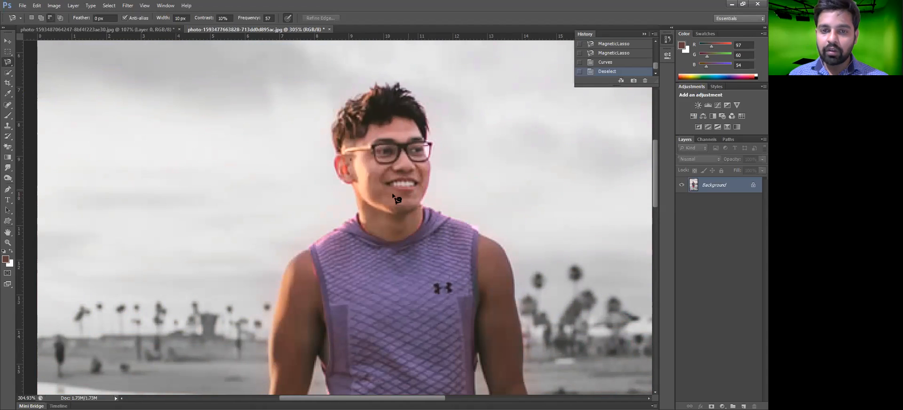
scroll(392, 195, down, 7)
scroll(404, 195, down, 4)
key(ctrl+z)
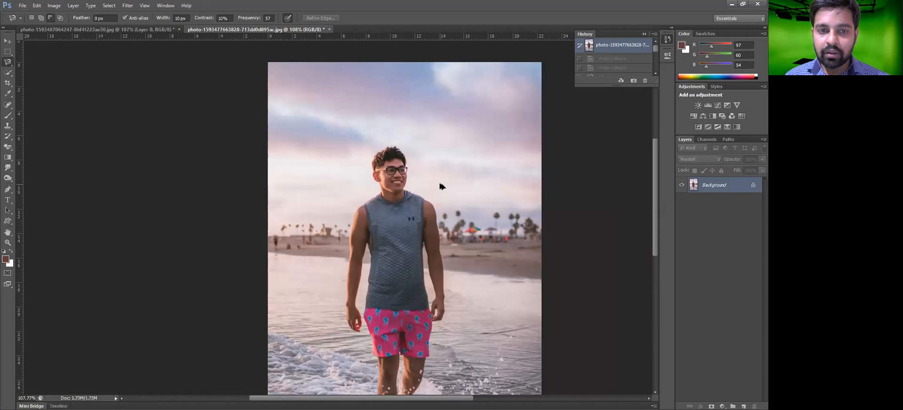
scroll(343, 117, up, 2)
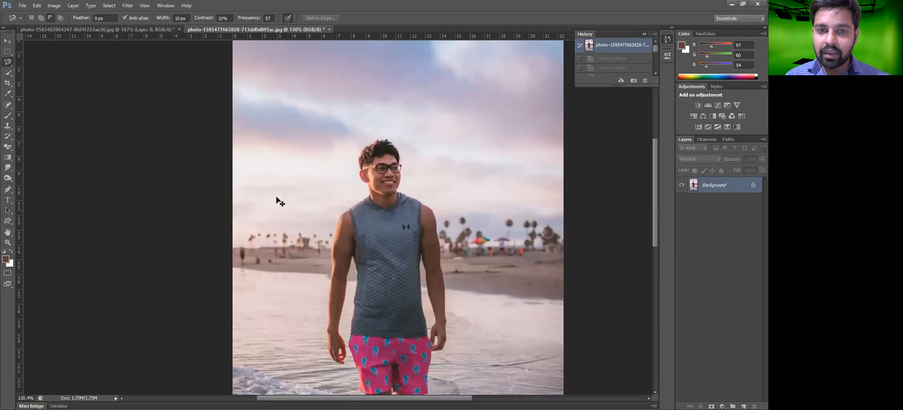
key(ctrl+z)
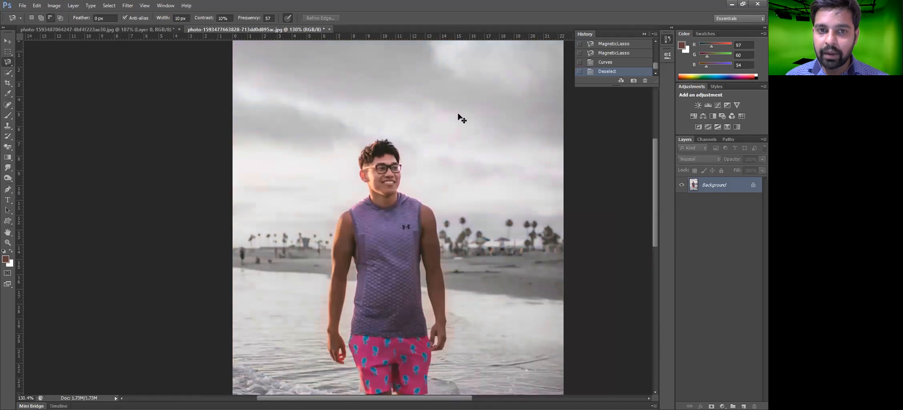
key(ctrl+z)
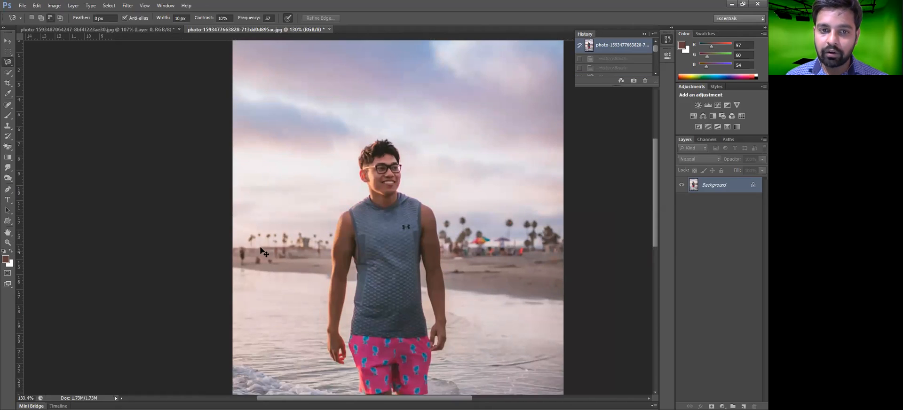
key(ctrl+z)
key(ctrl+z)
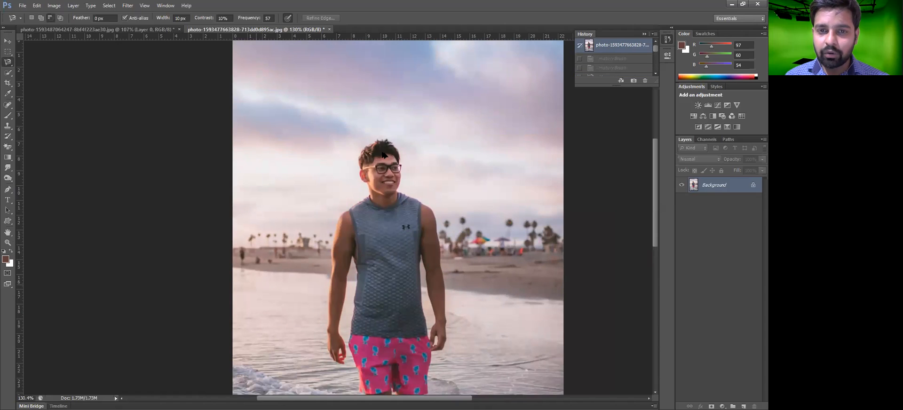
Step: Compare the man's face and shirt close up by toggling between the original and edited states
scroll(381, 202, up, 5)
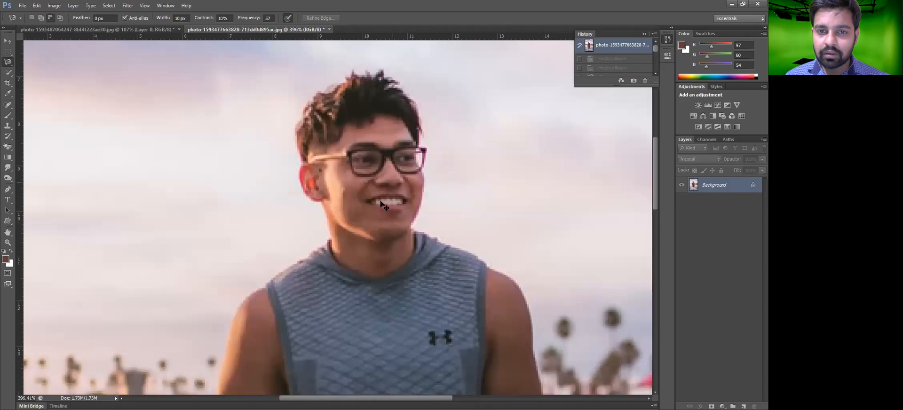
key(ctrl+z)
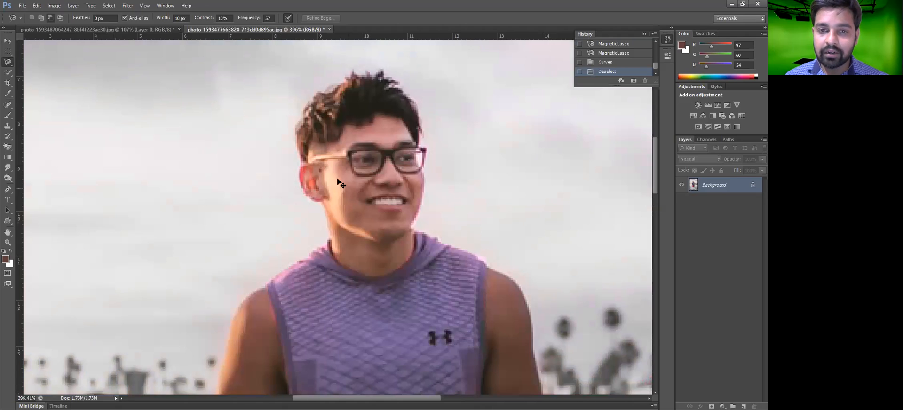
key(ctrl+z)
key(ctrl+z)
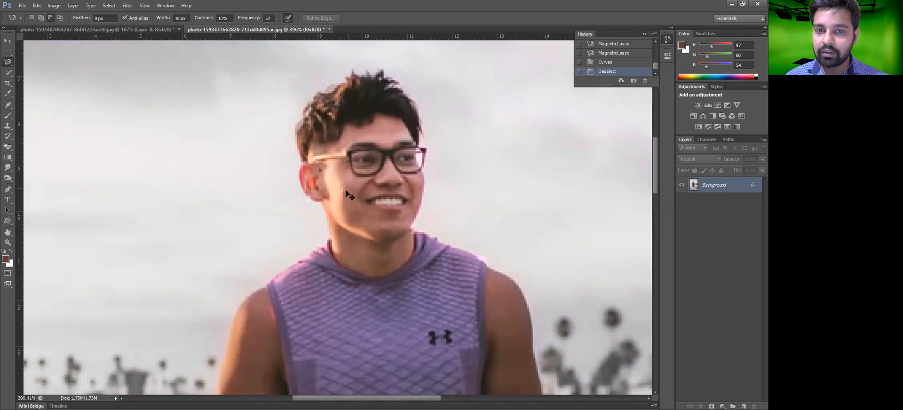
key(ctrl+z)
key(ctrl+z)
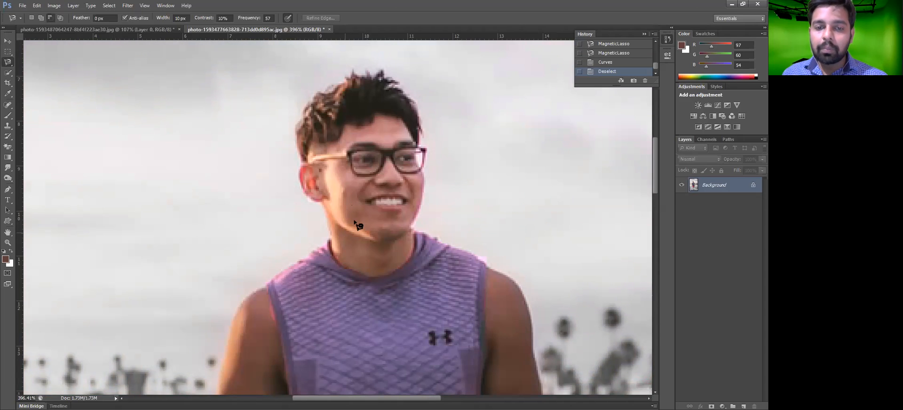
Step: Examine the edited photo around the man's face, shoulders, arms and shorts, checking the colour edges against the gray background
scroll(353, 246, down, 1)
scroll(343, 270, down, 3)
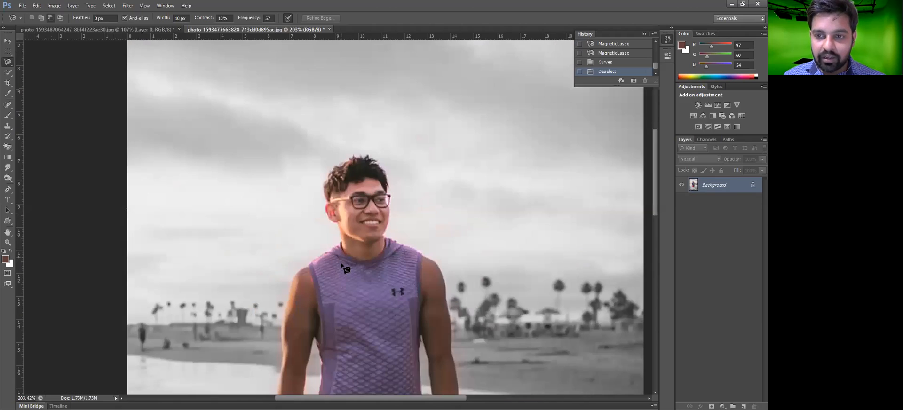
scroll(333, 143, up, 1)
scroll(369, 155, up, 1)
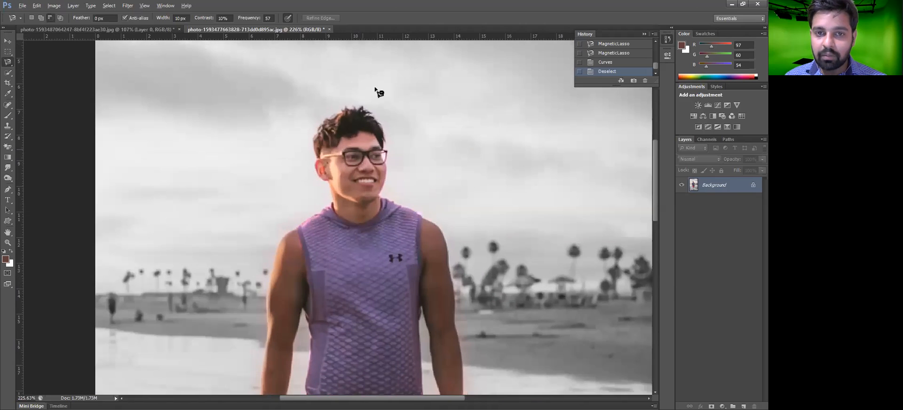
scroll(357, 140, up, 1)
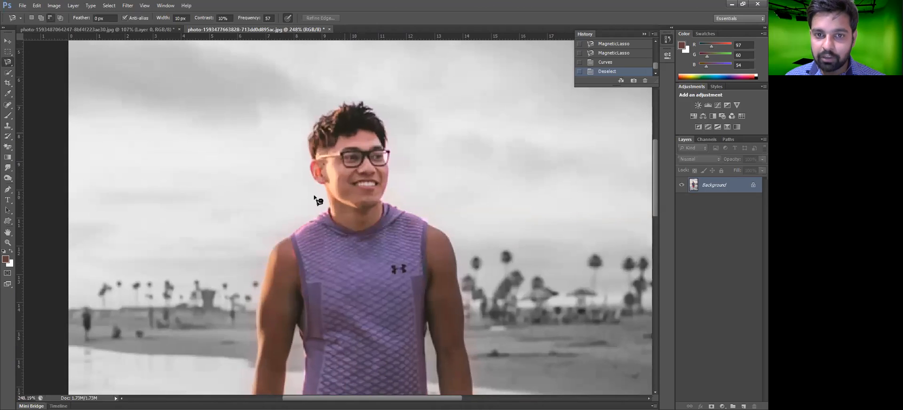
scroll(313, 228, up, 1)
scroll(315, 226, up, 1)
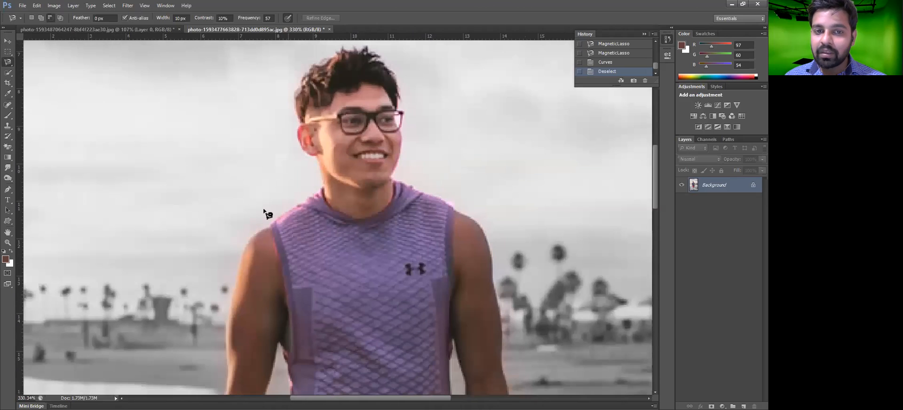
scroll(242, 272, down, 2)
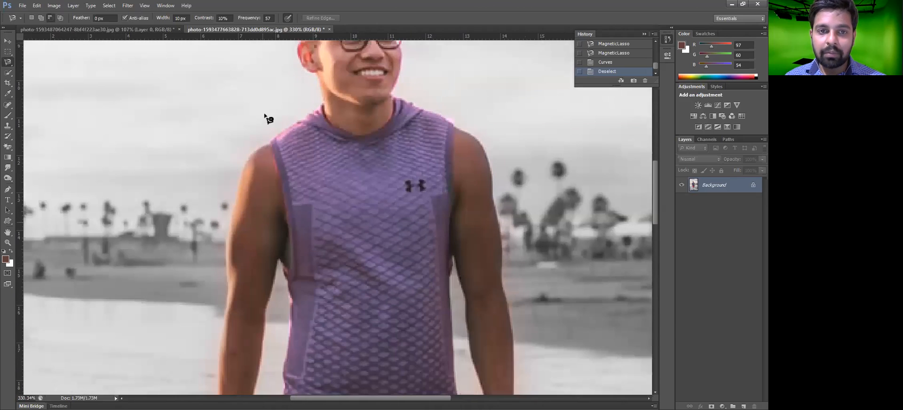
scroll(270, 118, down, 1)
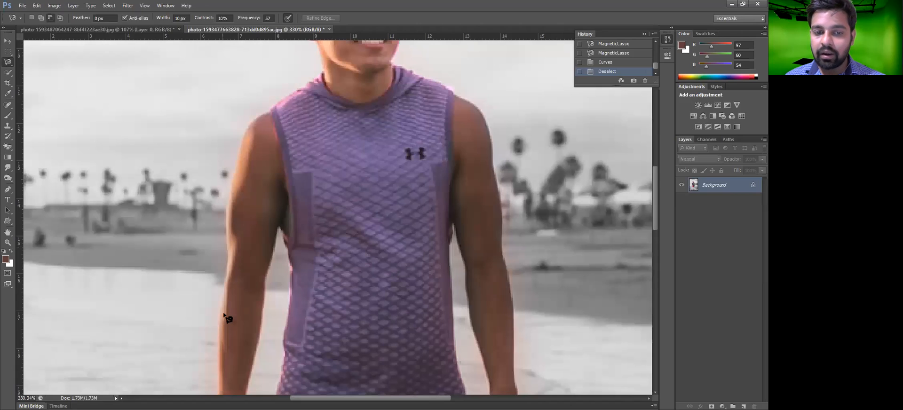
scroll(256, 205, down, 1)
scroll(260, 146, down, 1)
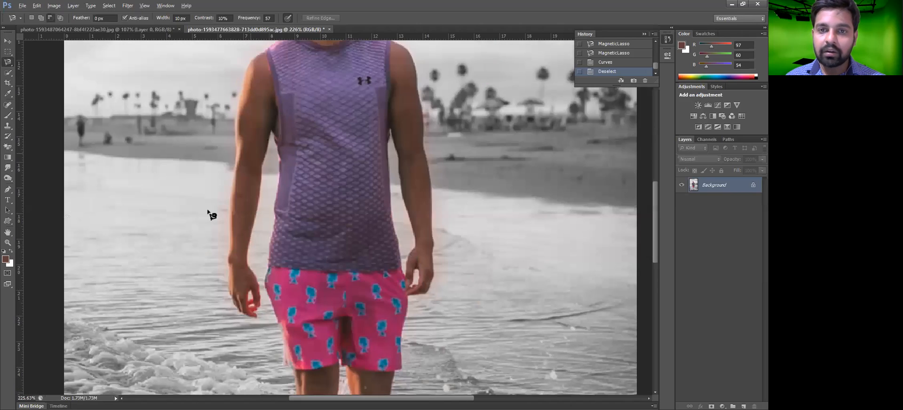
scroll(433, 182, up, 3)
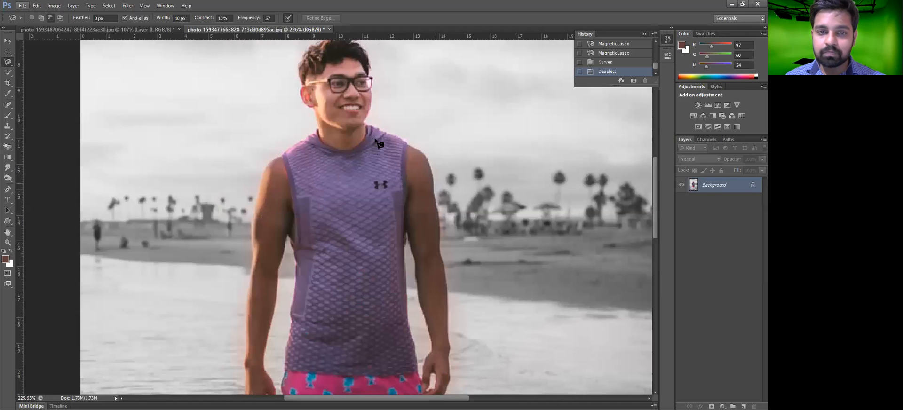
scroll(263, 164, up, 1)
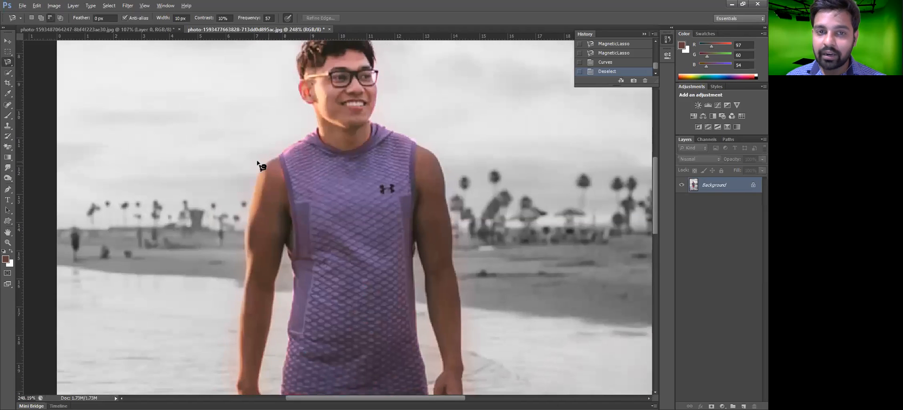
scroll(302, 207, up, 1)
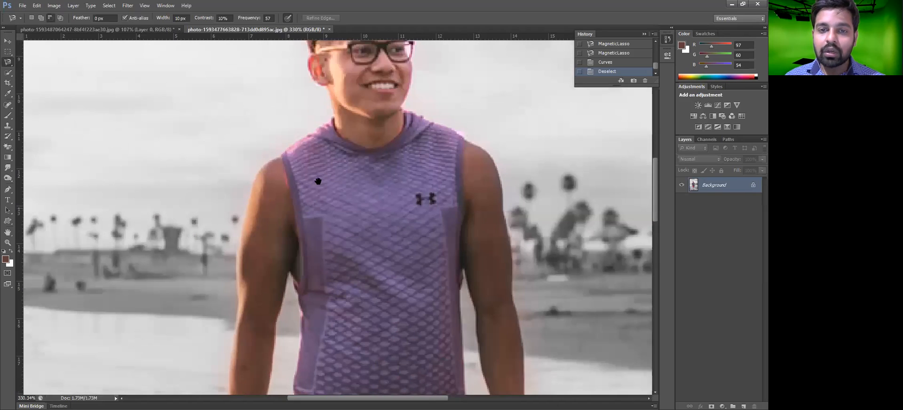
Step: Select the man's arm at the left of the photo, from shoulder to fingers, with the Magnetic Lasso
drag(318, 181, 329, 155)
click(289, 130)
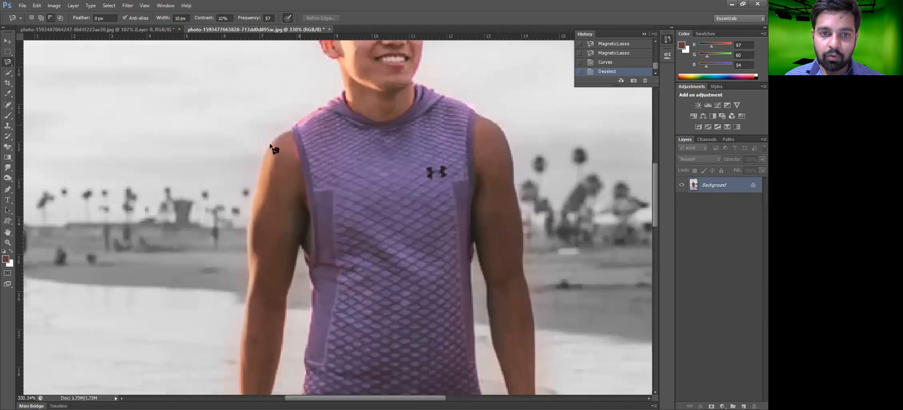
drag(250, 263, 262, 158)
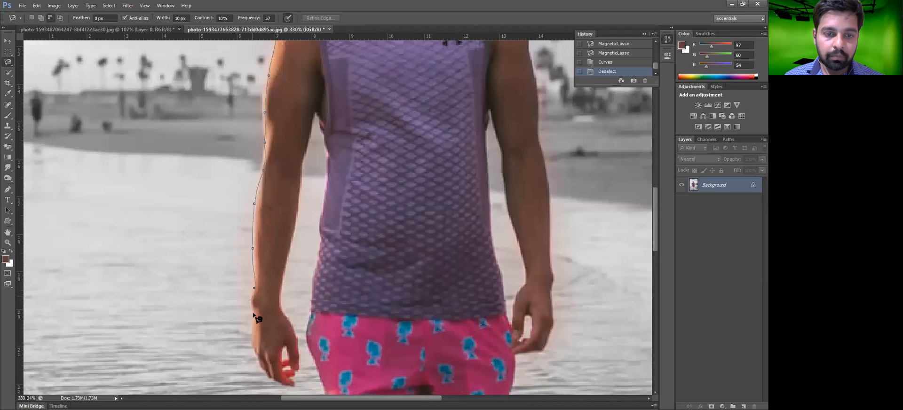
drag(253, 311, 236, 195)
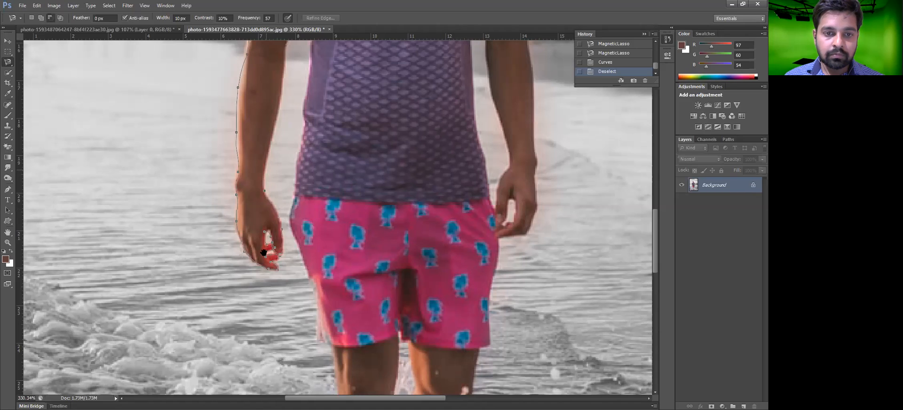
scroll(269, 256, up, 3)
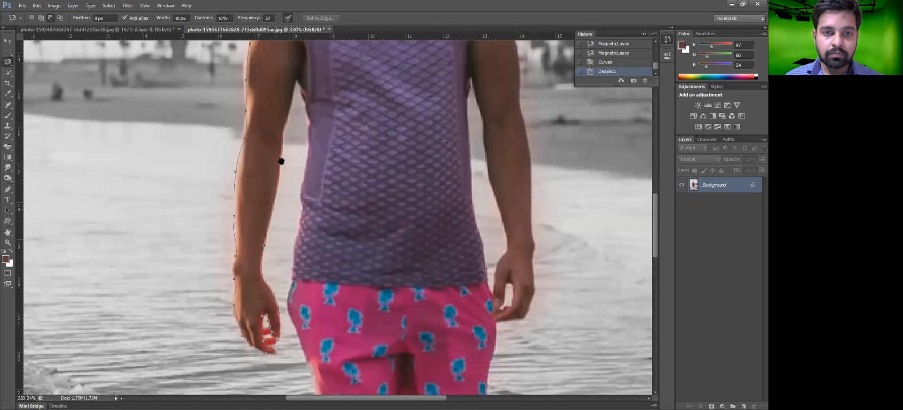
scroll(262, 276, up, 4)
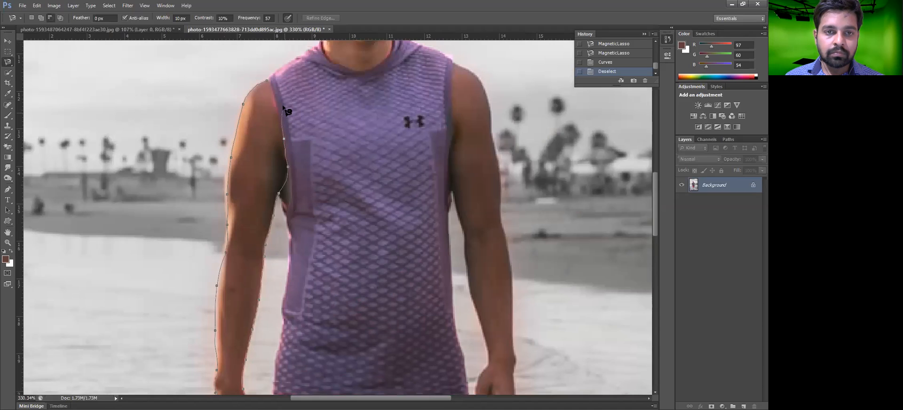
click(266, 80)
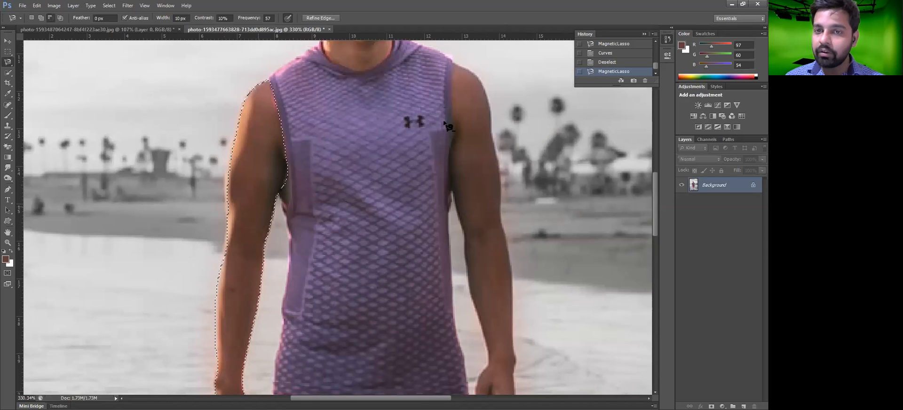
Step: Add the man's other arm, from shoulder to hand, to the existing selection with the Magnetic Lasso
click(41, 18)
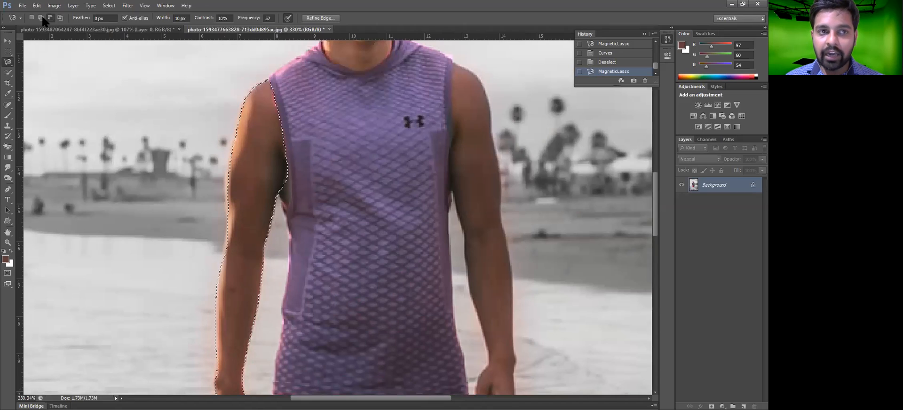
click(453, 62)
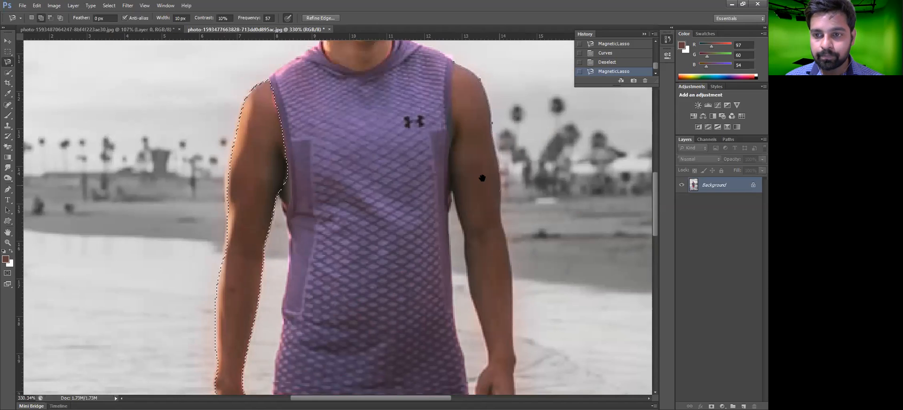
drag(481, 177, 469, 133)
scroll(479, 213, down, 3)
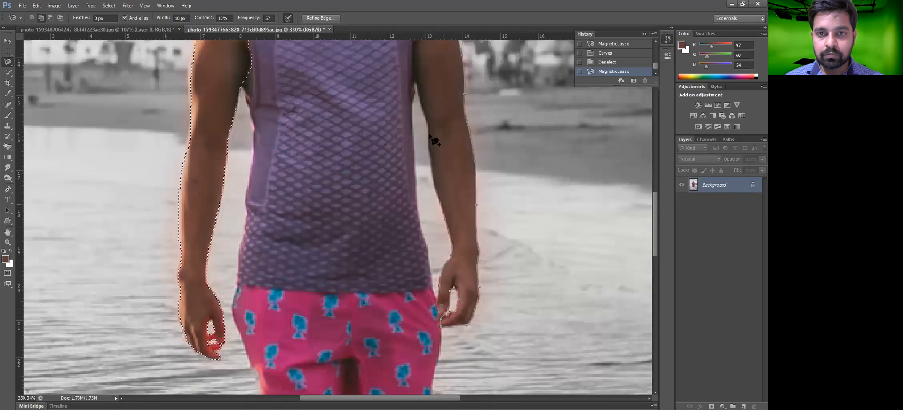
scroll(433, 287, up, 6)
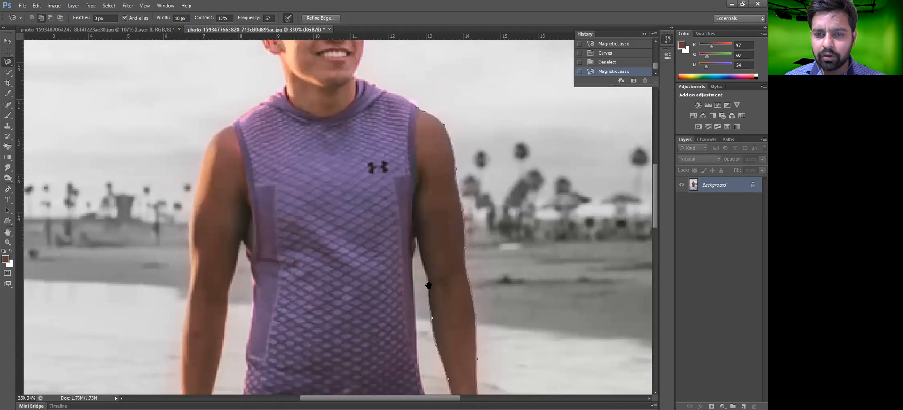
scroll(428, 285, up, 1)
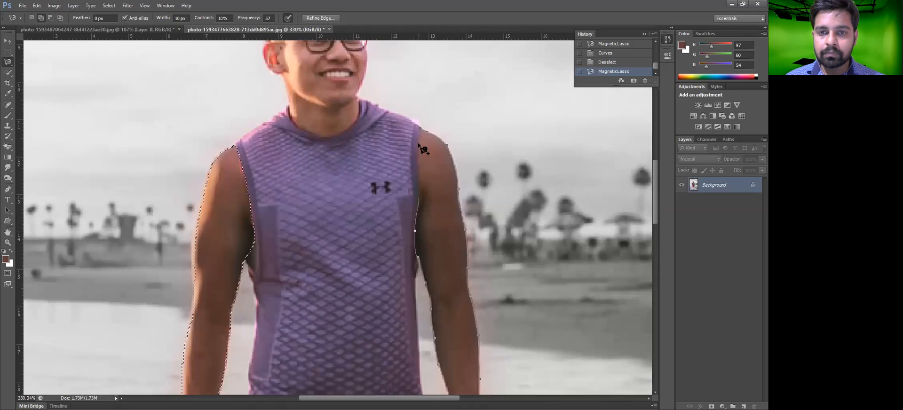
click(420, 128)
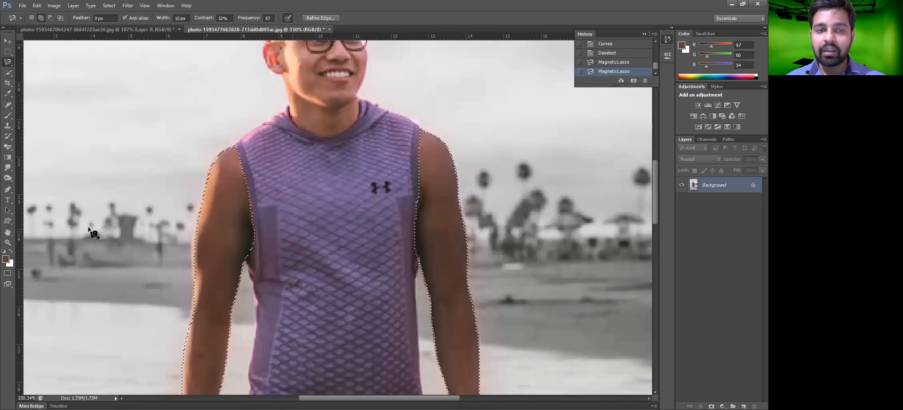
Step: Start a Curves adjustment on the selected arms and raise the RGB curve to output 148 at input 106
click(56, 4)
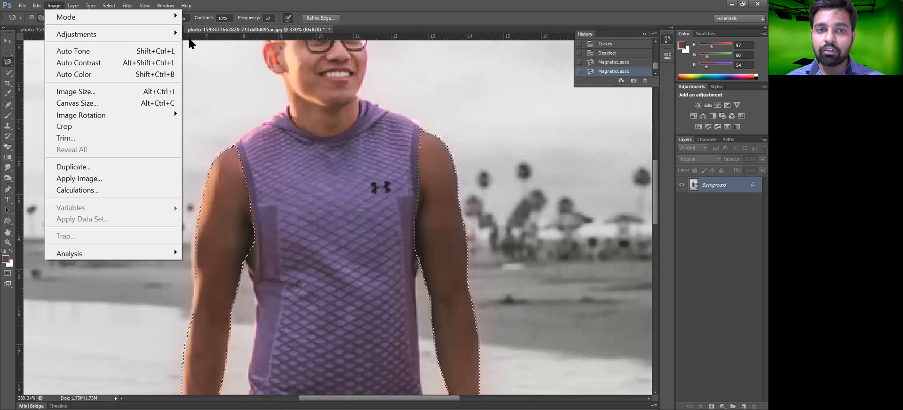
mouse_move(118, 33)
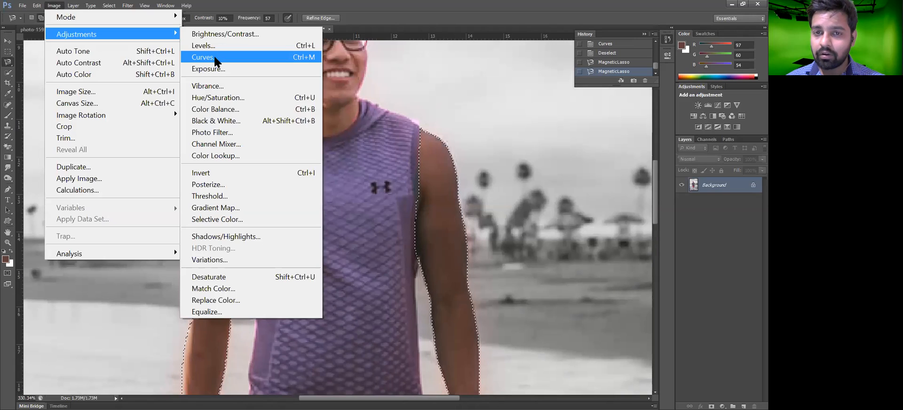
key(Return)
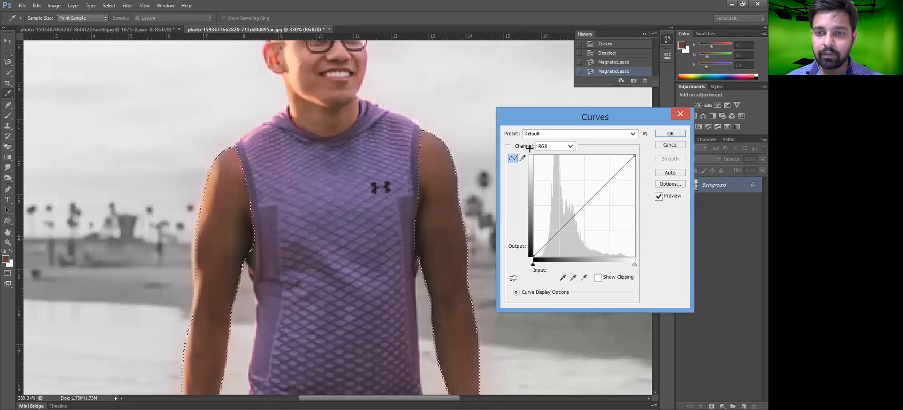
drag(573, 115, 519, 59)
drag(528, 147, 521, 141)
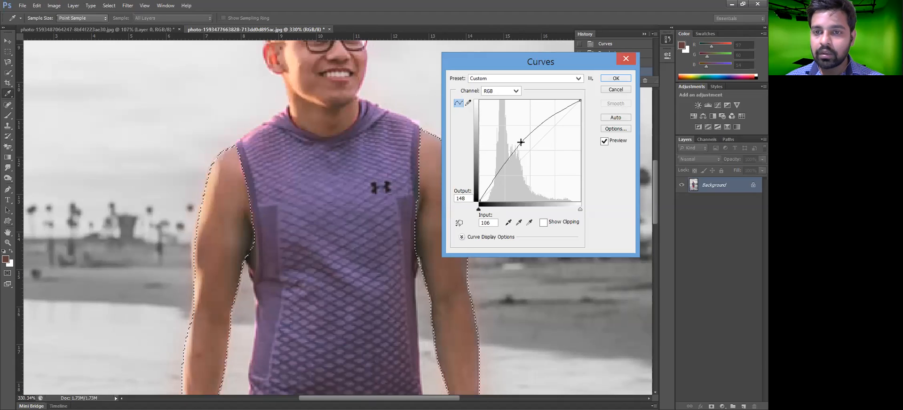
Step: Try setting the white point for the arms by sampling various spots on the man's face and neck
click(529, 222)
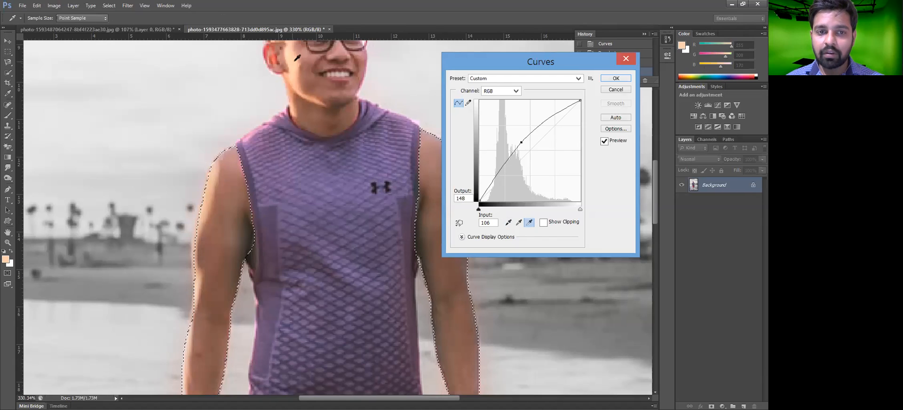
click(314, 101)
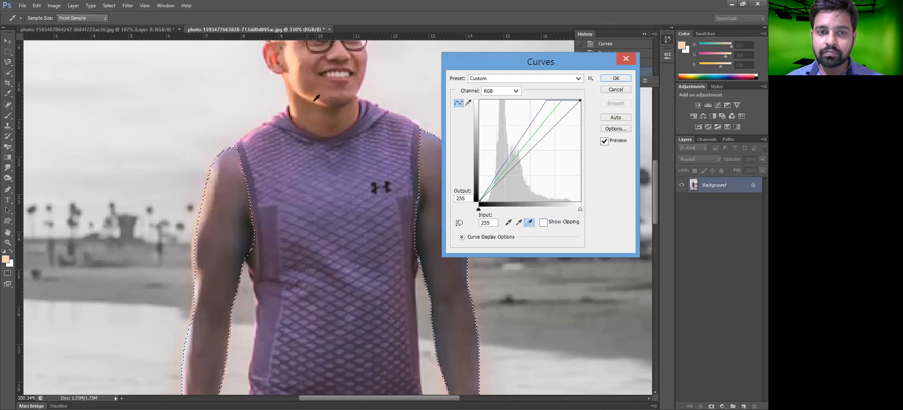
click(365, 70)
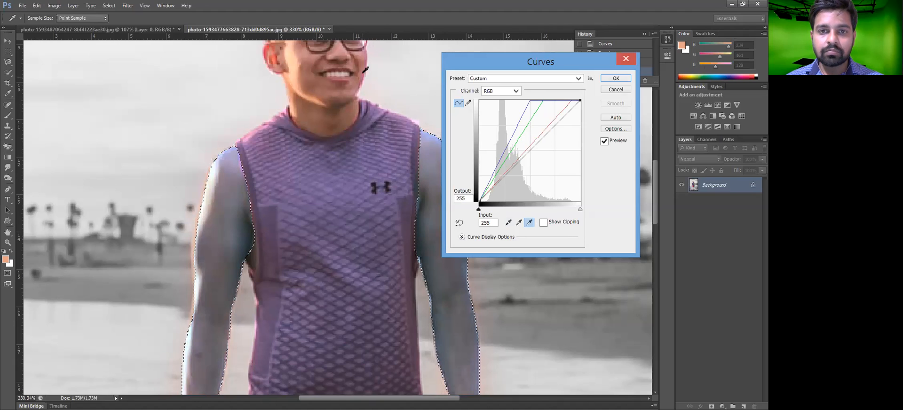
click(359, 50)
click(305, 50)
click(289, 57)
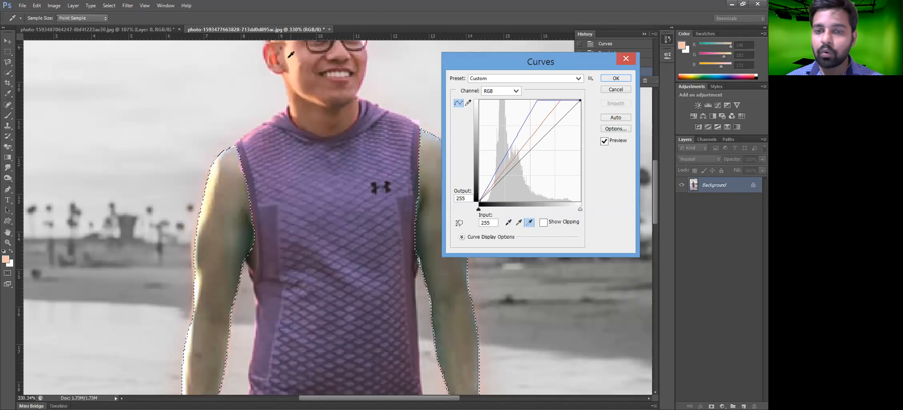
click(290, 59)
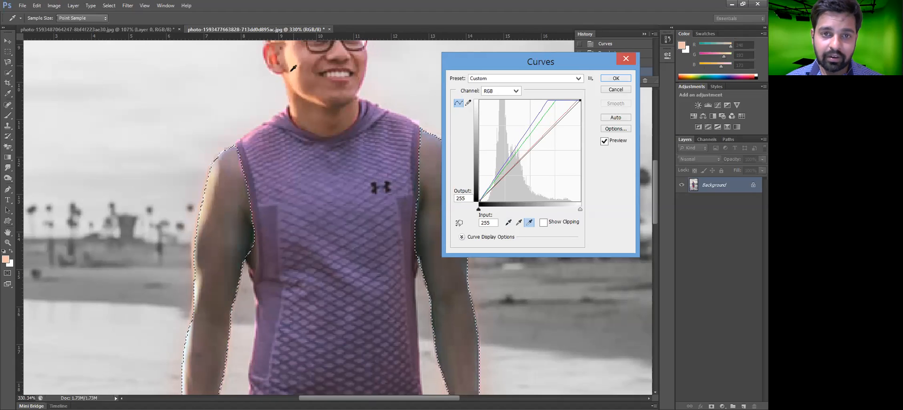
click(294, 77)
click(292, 83)
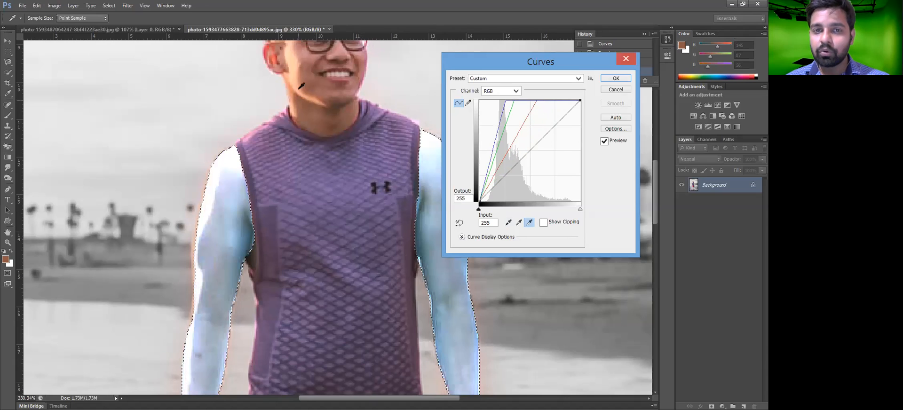
click(295, 83)
click(288, 79)
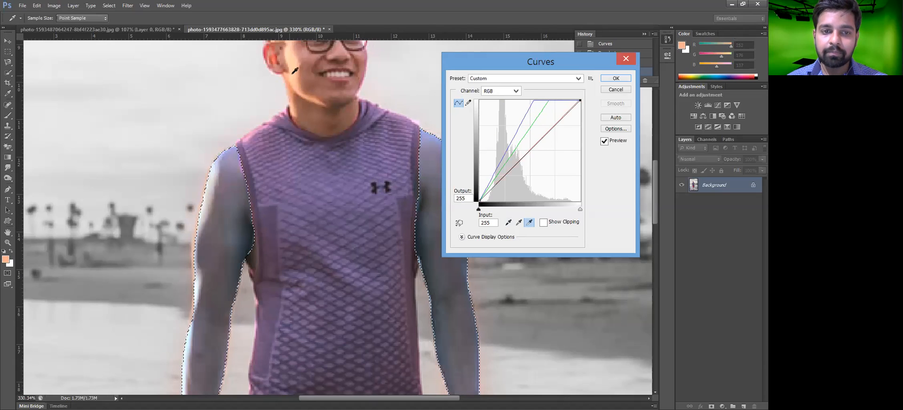
click(292, 73)
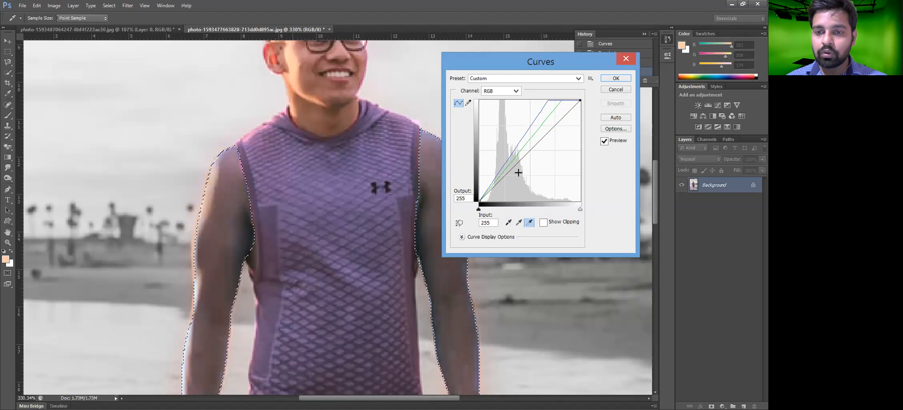
Step: Apply the automatic Curves correction to the arms, raise the curve to output 140 at input 108, and deselect them
click(606, 117)
drag(532, 152, 524, 146)
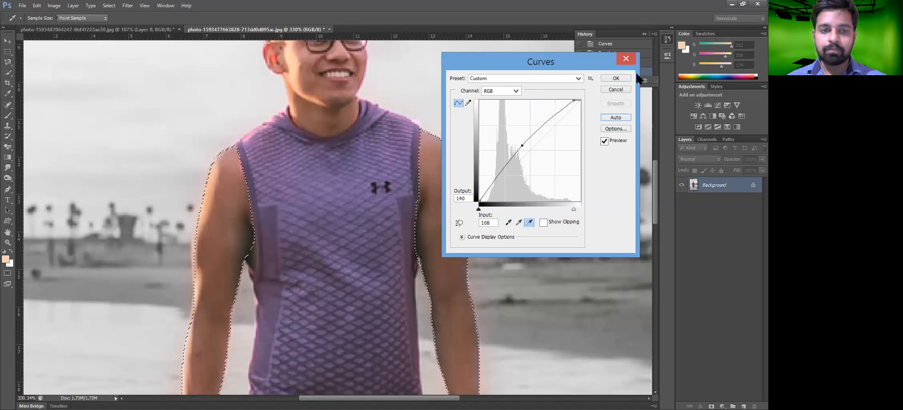
key(Return)
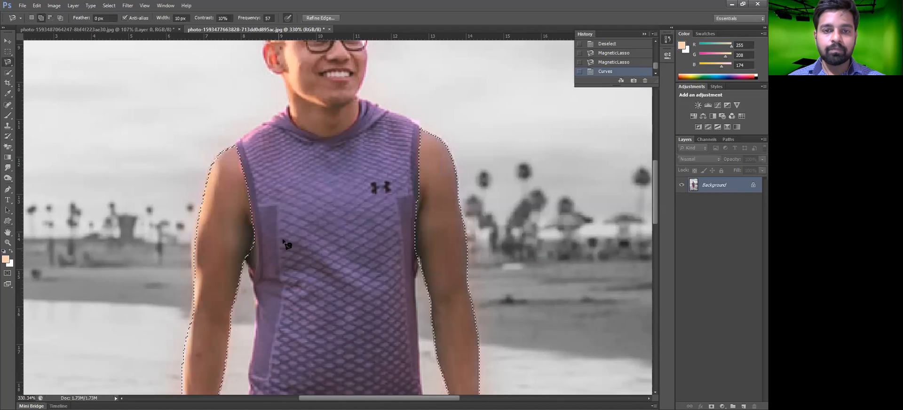
key(ctrl+d)
key(ctrl+0)
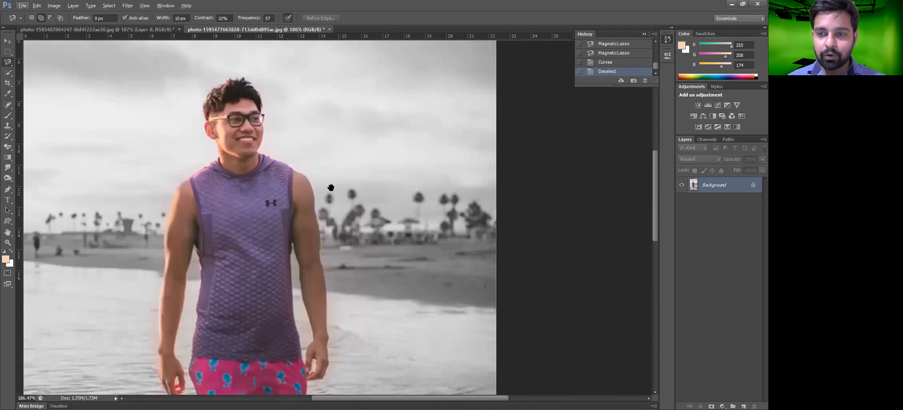
Step: Compare the edited photo with the original snapshot and with the earlier state where only the face was brightened
drag(329, 187, 253, 188)
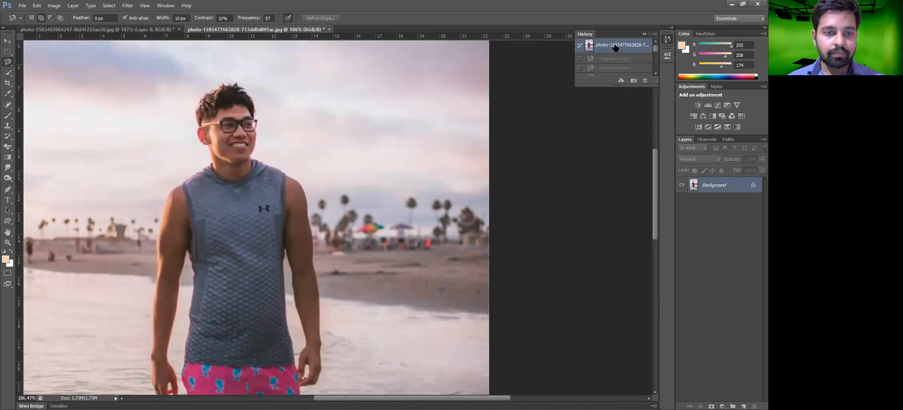
click(614, 44)
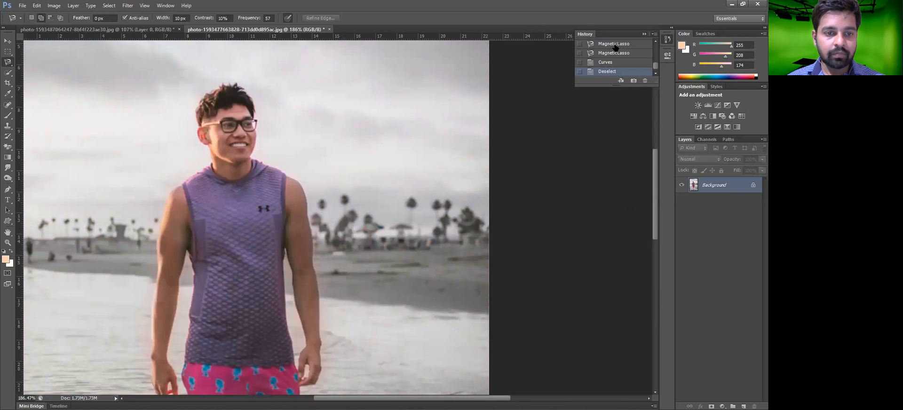
key(ctrl+d)
key(ctrl+z)
key(ctrl+alt+z)
key(ctrl+alt+z)
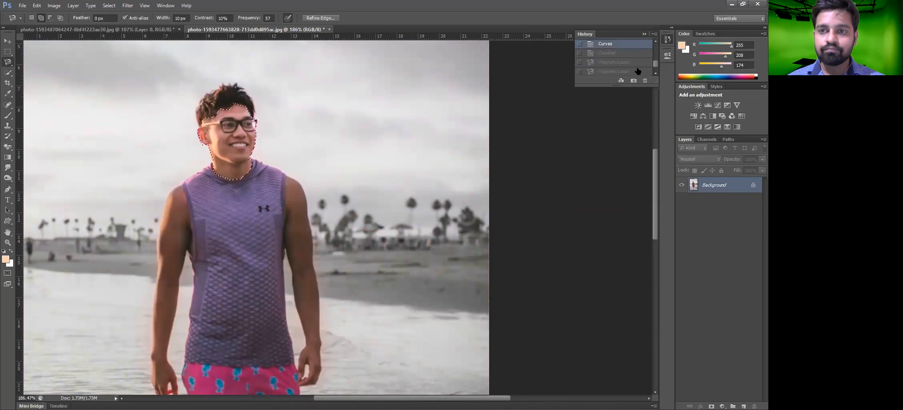
Step: Compare the original photo snapshot with the final edited state in the history
scroll(636, 63, up, 3)
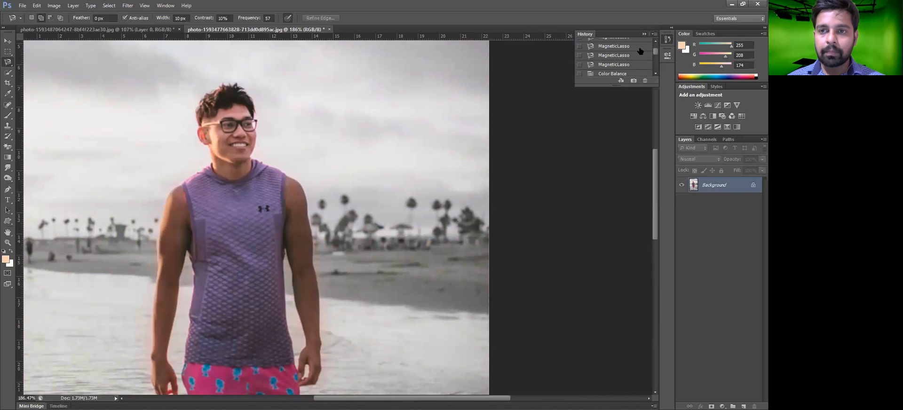
click(633, 46)
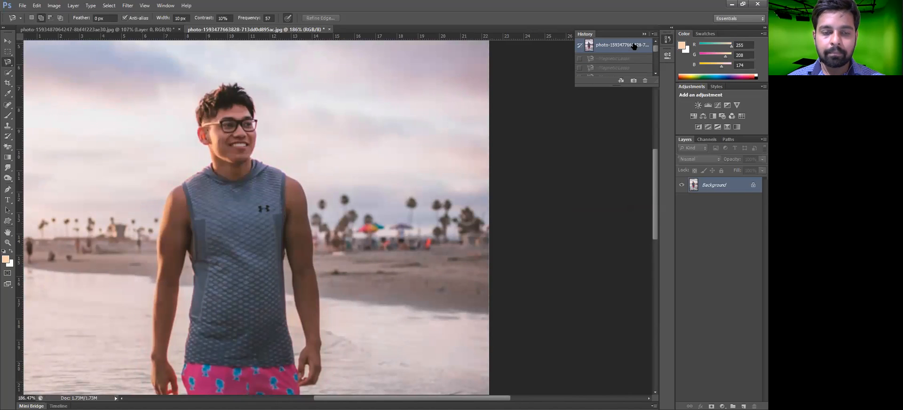
scroll(628, 74, down, 2)
click(627, 72)
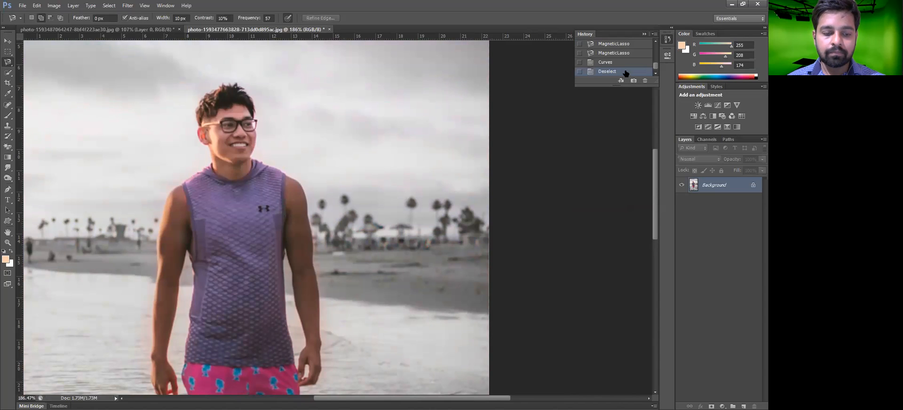
key(ctrl+z)
click(625, 72)
scroll(623, 59, up, 2)
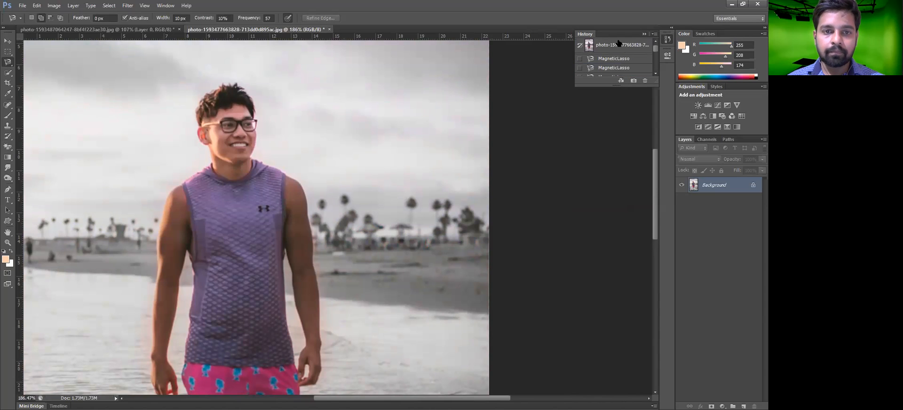
Step: Enlarge the history list and switch from the original snapshot back to the last Deselect state
click(618, 43)
scroll(653, 54, down, 3)
scroll(656, 73, down, 2)
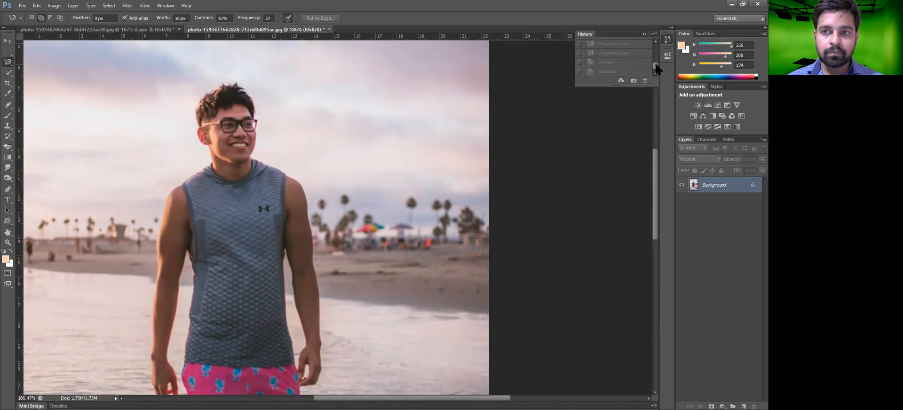
drag(616, 86, 616, 151)
click(611, 136)
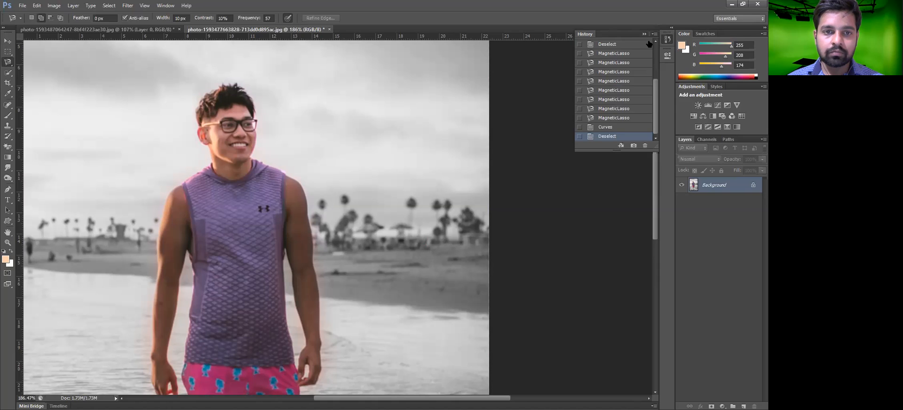
Step: Toggle repeatedly between the original snapshot and the finished edit for a before-and-after comparison
scroll(649, 44, up, 3)
click(629, 45)
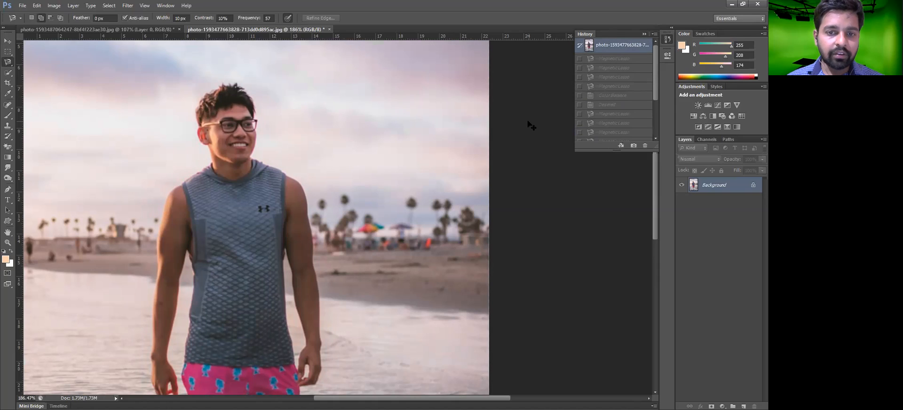
key(ctrl+z)
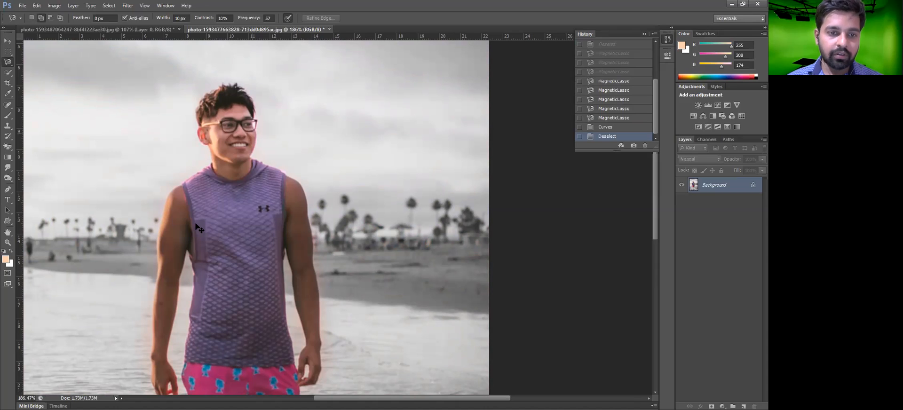
key(ctrl+z)
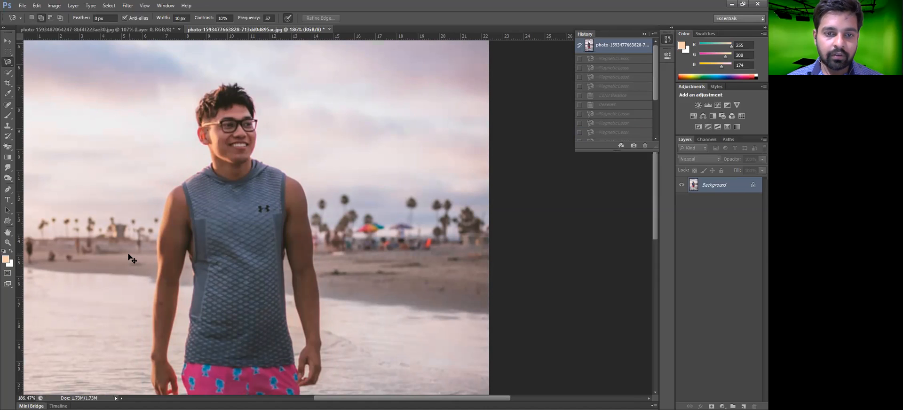
key(ctrl+z)
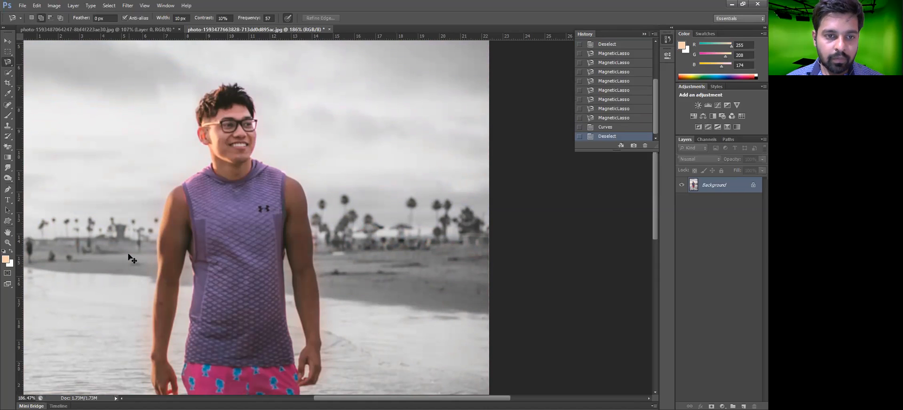
key(ctrl+z)
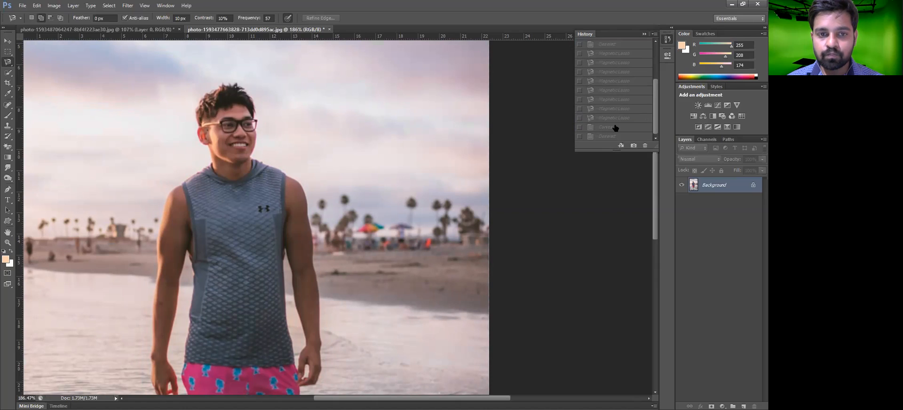
Step: Review the latest Curves, Magnetic Lasso and Deselect history states, ending on the final Deselect state
click(615, 128)
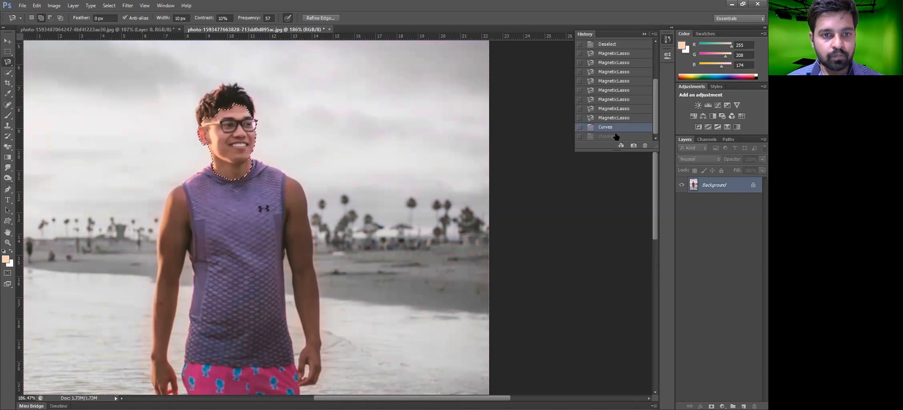
click(616, 136)
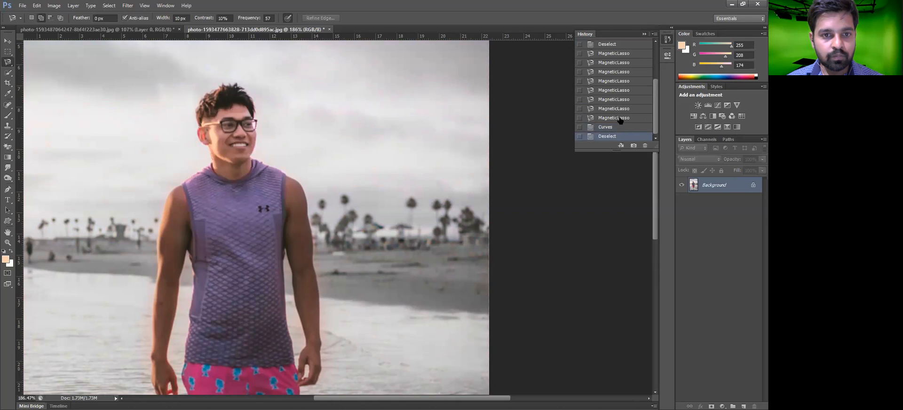
click(620, 118)
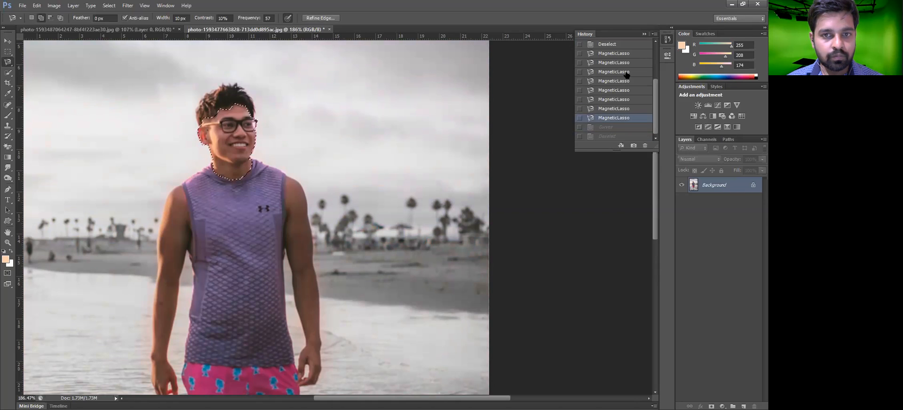
key(ctrl+alt+z)
key(ctrl+alt+z)
key(ctrl+alt+z)
key(ctrl+alt+z)
key(ctrl+alt+z)
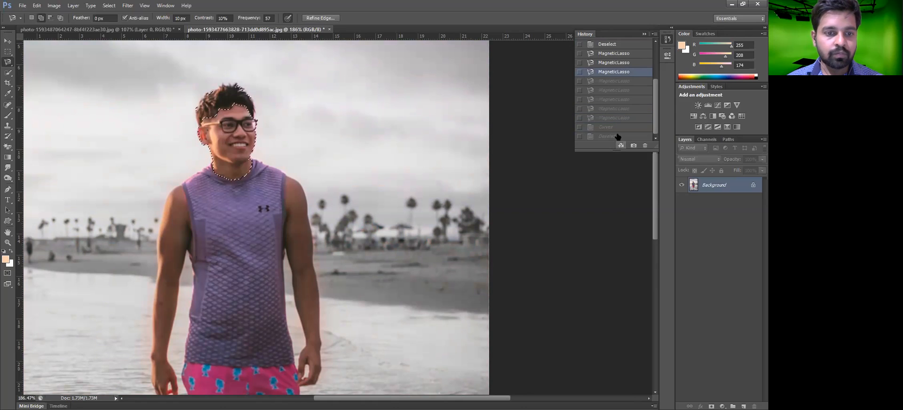
click(617, 136)
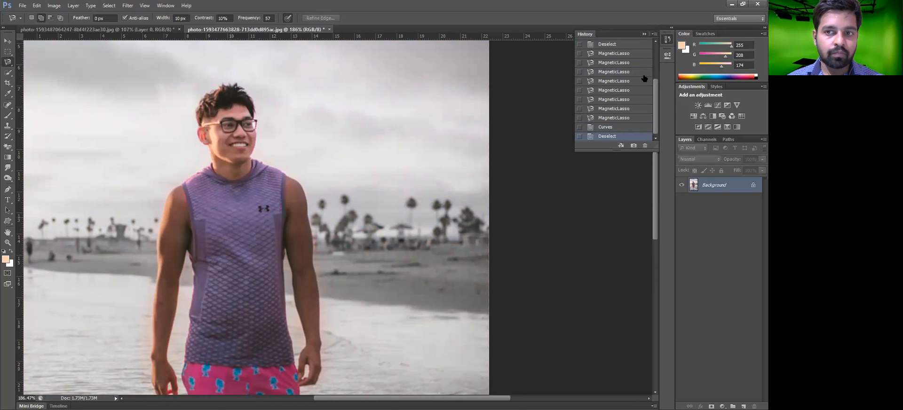
Step: Revert the photo to its original opening snapshot in the history
scroll(644, 78, up, 5)
click(619, 45)
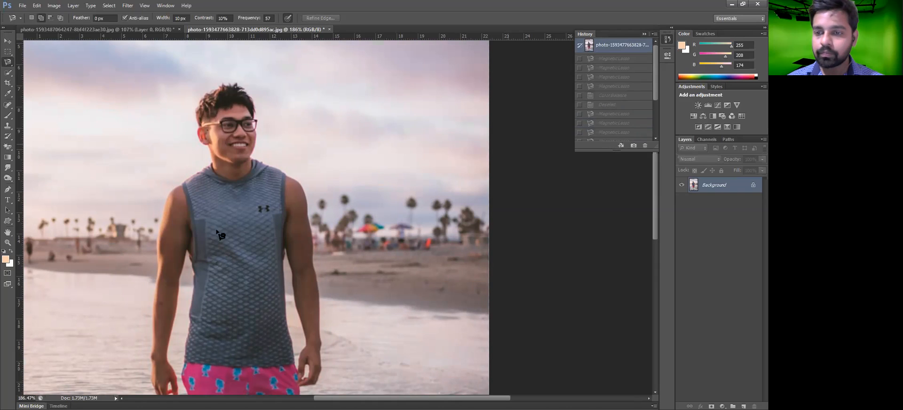
key(ctrl+0)
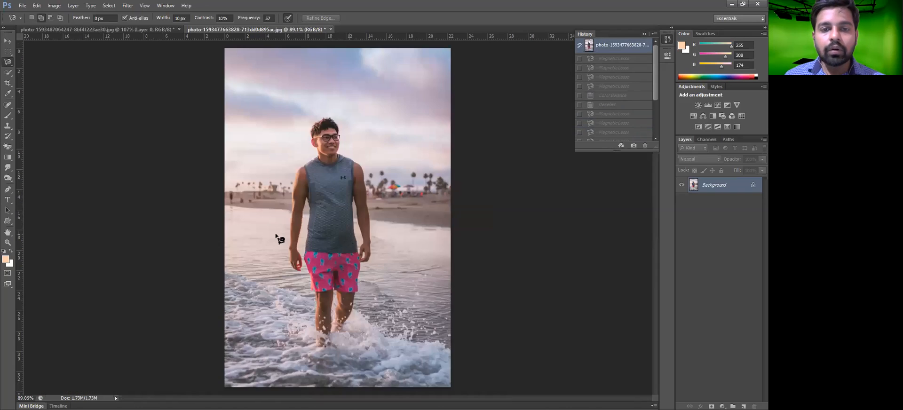
Step: Select the man's hair by tracing along the forehead and its outer outline with the Magnetic Lasso
scroll(313, 113, up, 8)
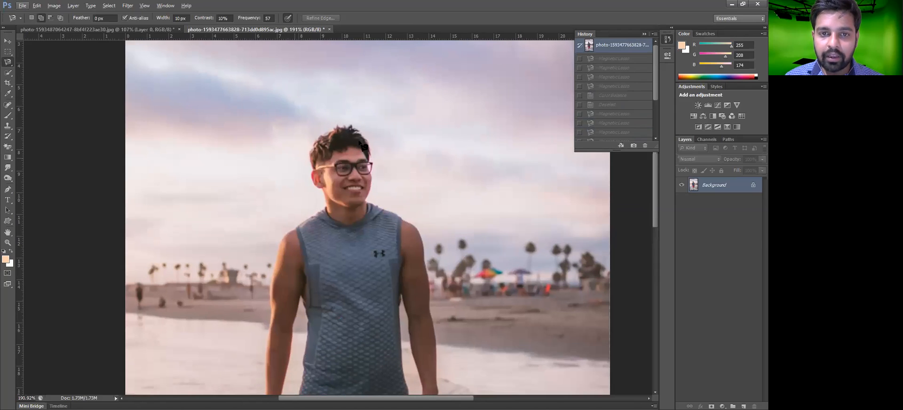
scroll(241, 214, up, 6)
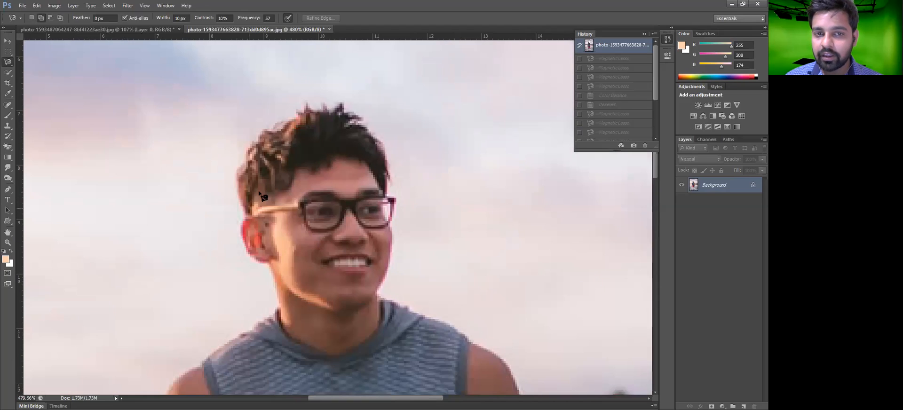
click(262, 188)
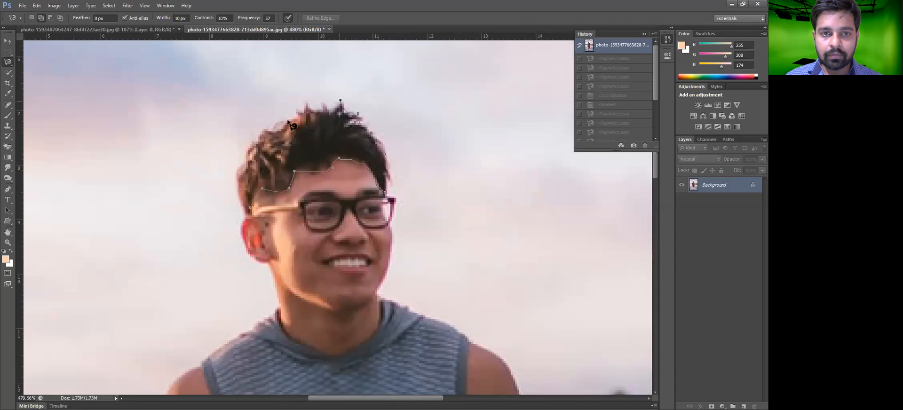
click(251, 209)
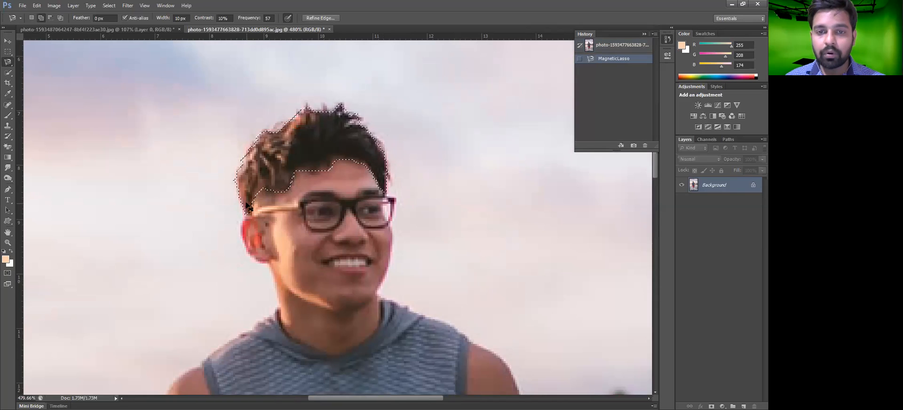
Step: Recolour the selected hair reddish with Color Balance, deselect it, and inspect the hair up close
key(ctrl+b)
click(602, 141)
drag(602, 141, 598, 140)
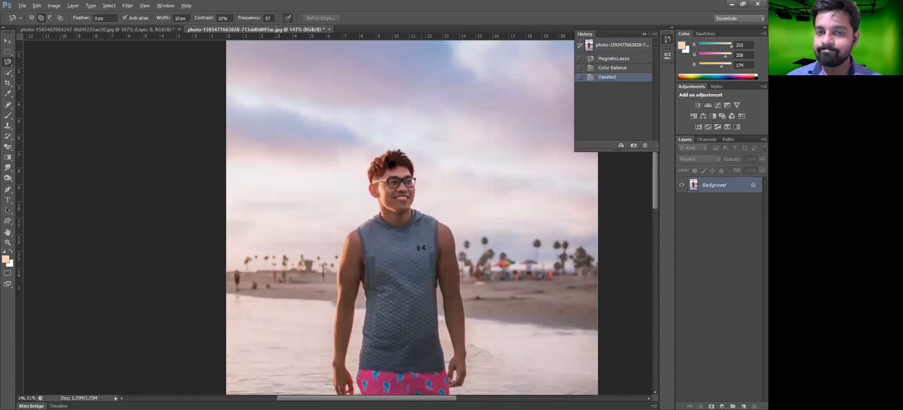
key(ctrl+plus)
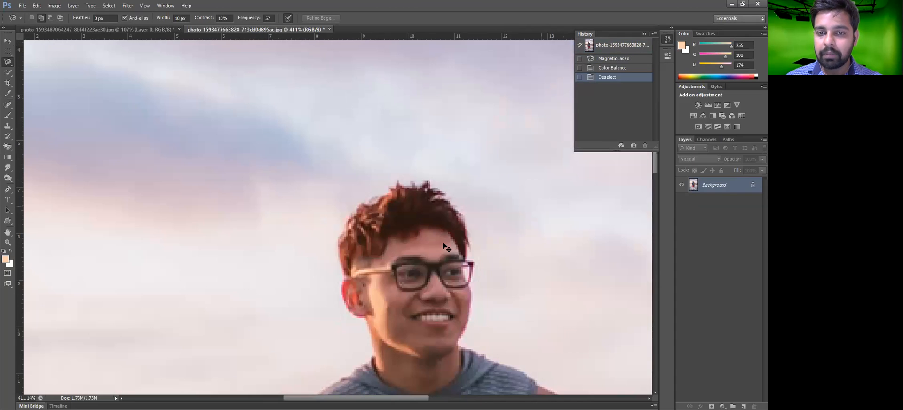
Step: Undo the hair's deselection, Color Balance recolouring and Magnetic Lasso selection
key(ctrl+alt+z)
key(ctrl+alt+z)
key(ctrl+alt+z)
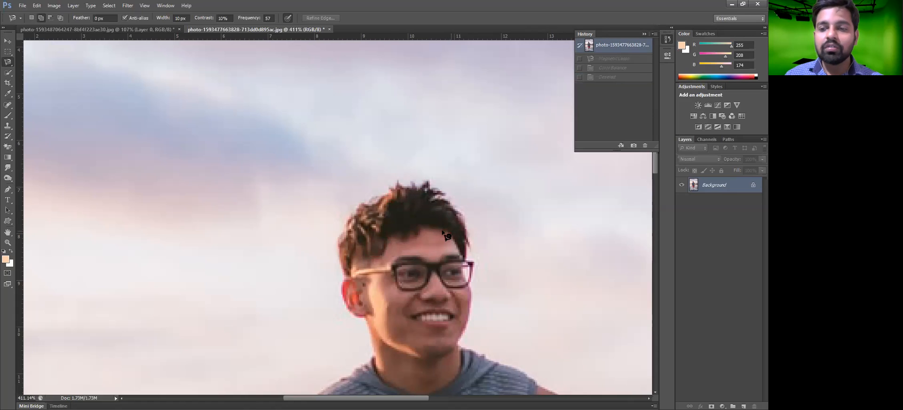
key(ctrl+0)
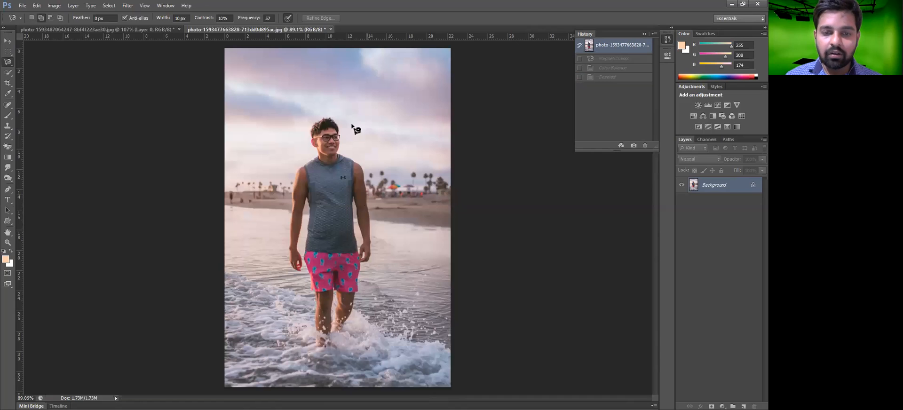
Step: Try several master hue shifts on the whole photo with Hue/Saturation, finishing at a hue of +25
scroll(352, 119, up, 5)
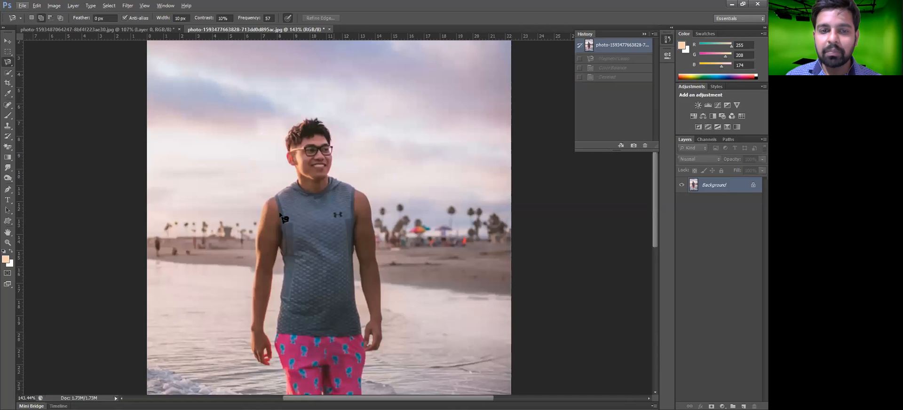
scroll(281, 216, down, 4)
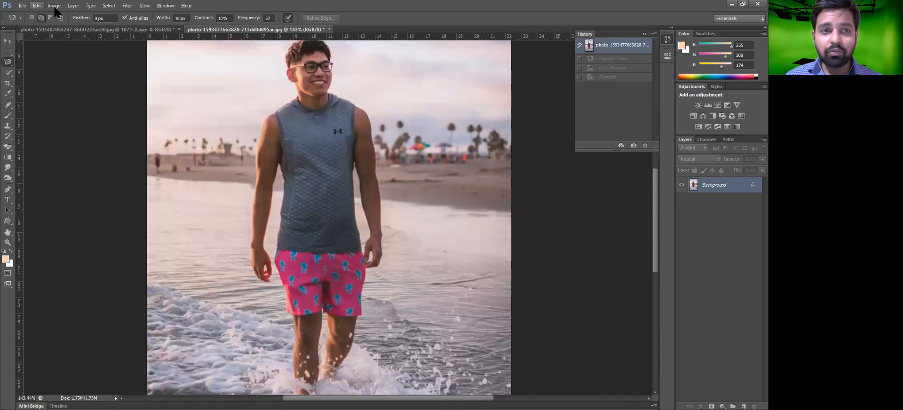
click(54, 6)
mouse_move(99, 33)
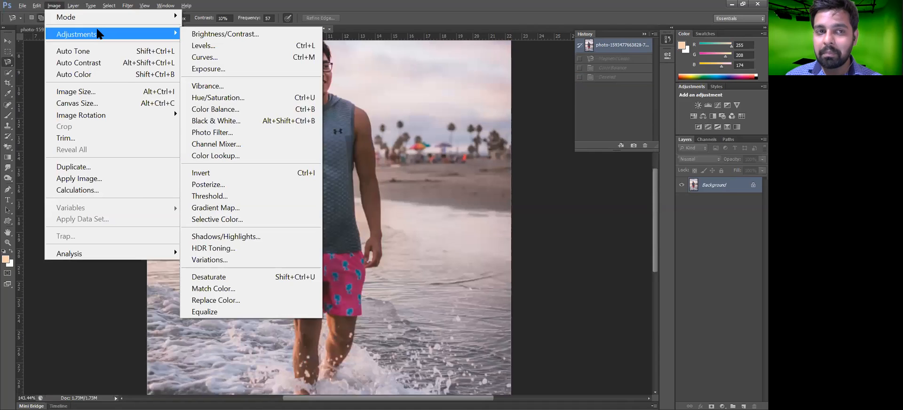
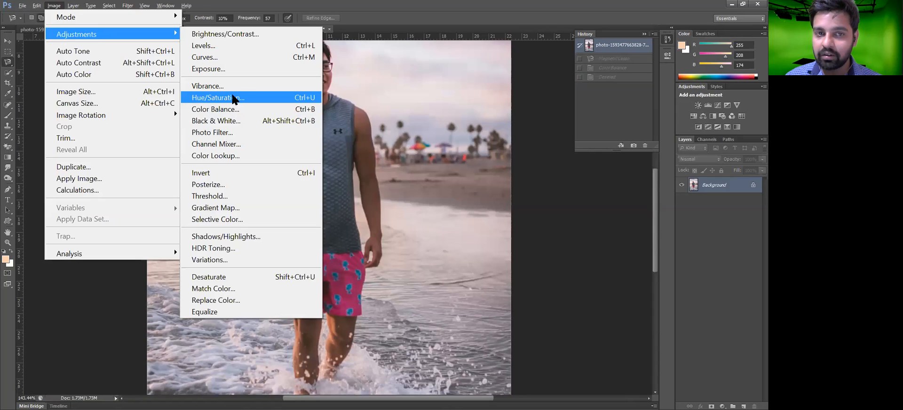
click(233, 99)
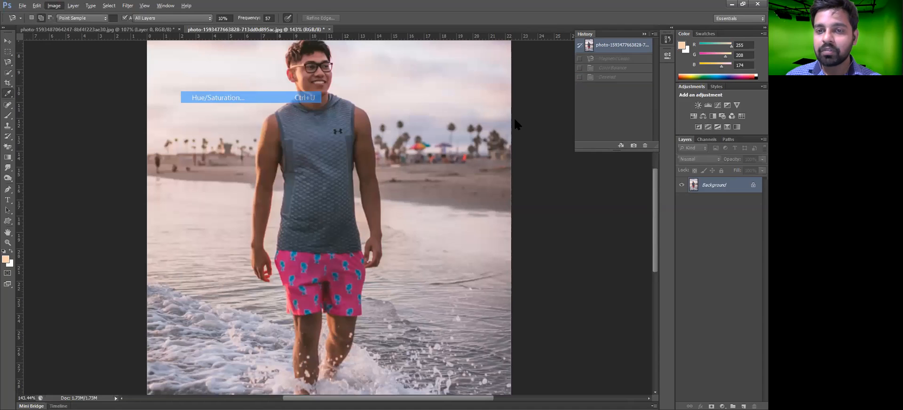
mouse_move(472, 132)
mouse_down()
mouse_move(496, 128)
mouse_move(476, 127)
mouse_move(484, 123)
mouse_move(471, 135)
mouse_move(484, 134)
mouse_up()
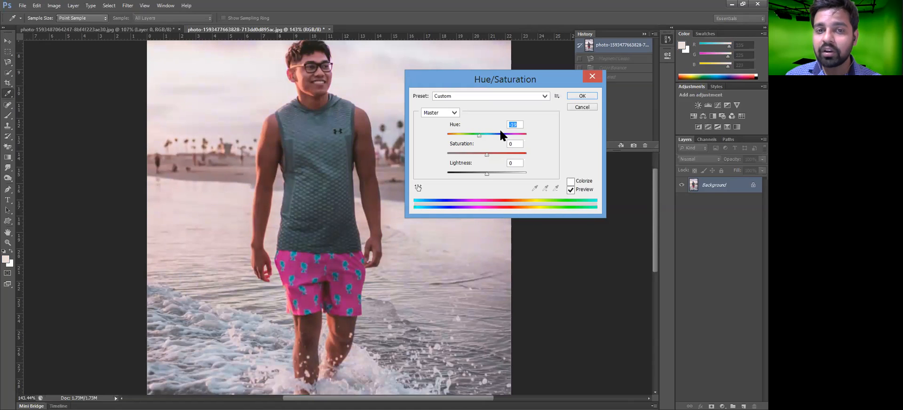
click(502, 134)
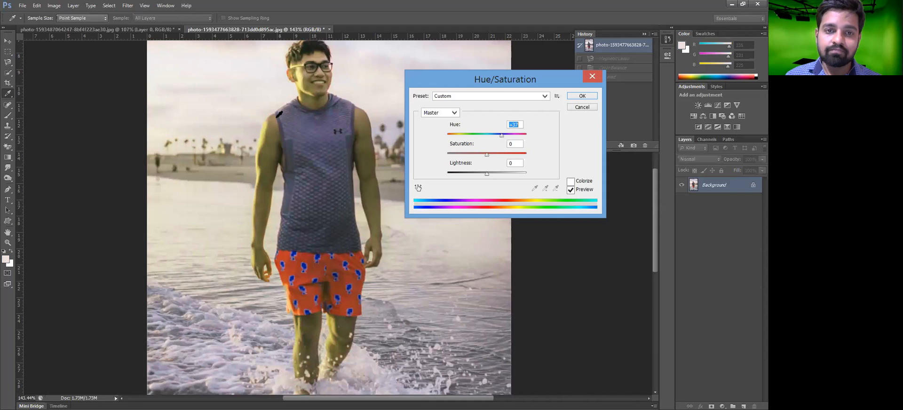
key(ctrl+z)
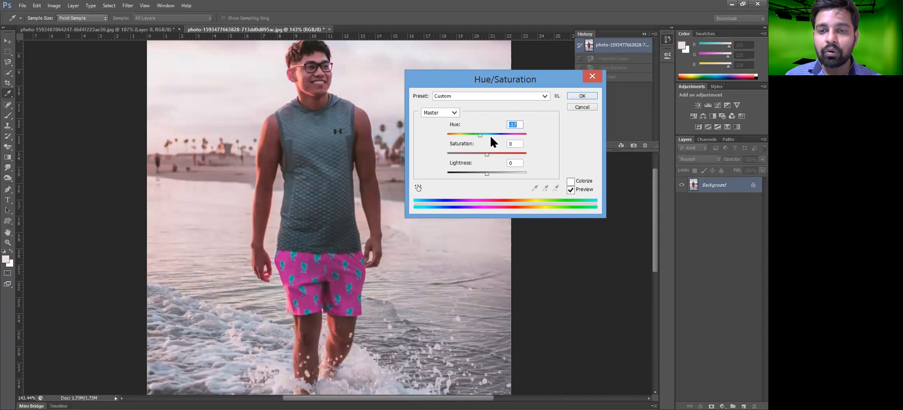
drag(479, 135, 489, 139)
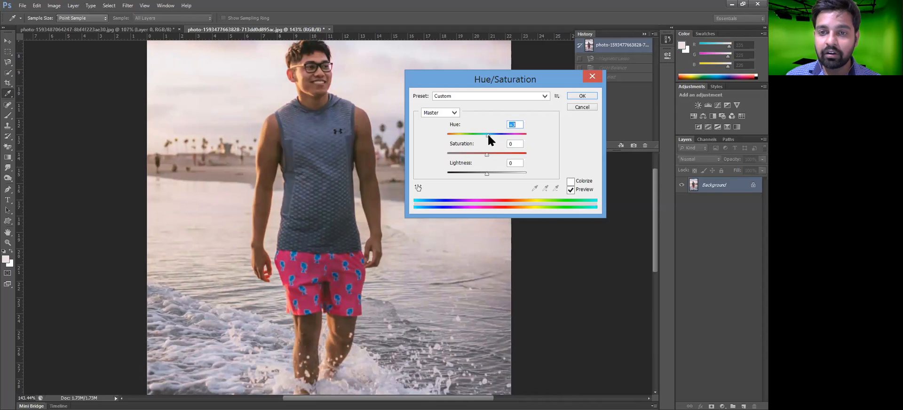
mouse_move(469, 136)
mouse_down()
mouse_move(495, 135)
mouse_move(484, 135)
mouse_up()
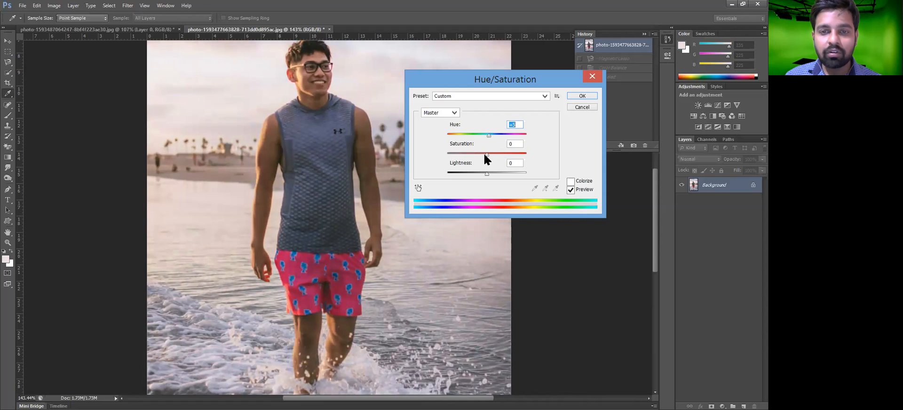
click(496, 135)
Step: Test boosted and fully desaturated colour by varying the master saturation down to -100, finishing at -2
drag(486, 153, 501, 153)
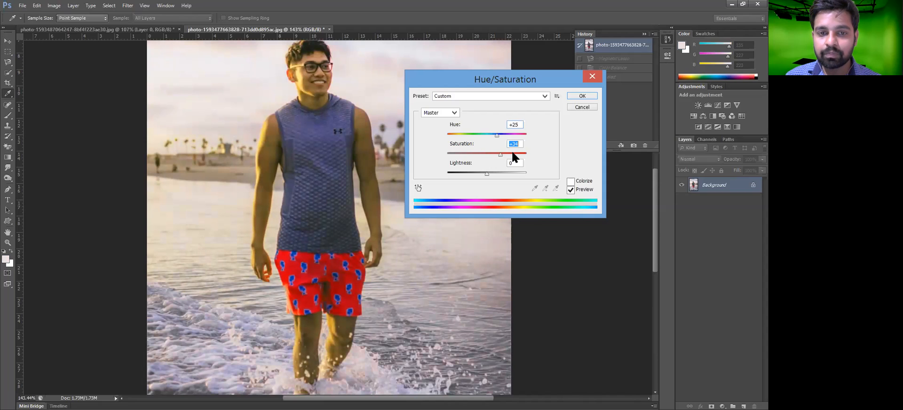
click(513, 153)
click(504, 151)
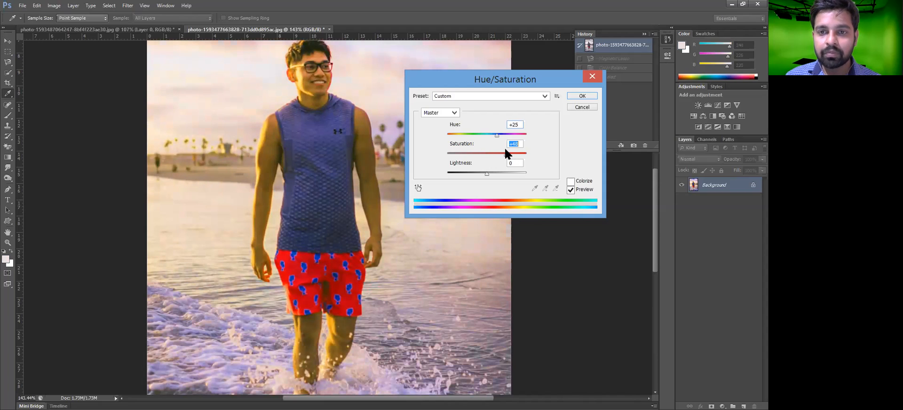
click(456, 154)
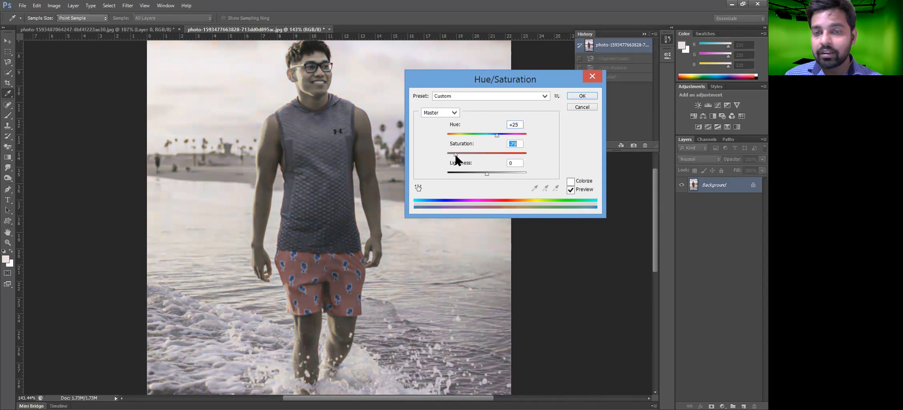
drag(453, 154, 444, 153)
click(510, 144)
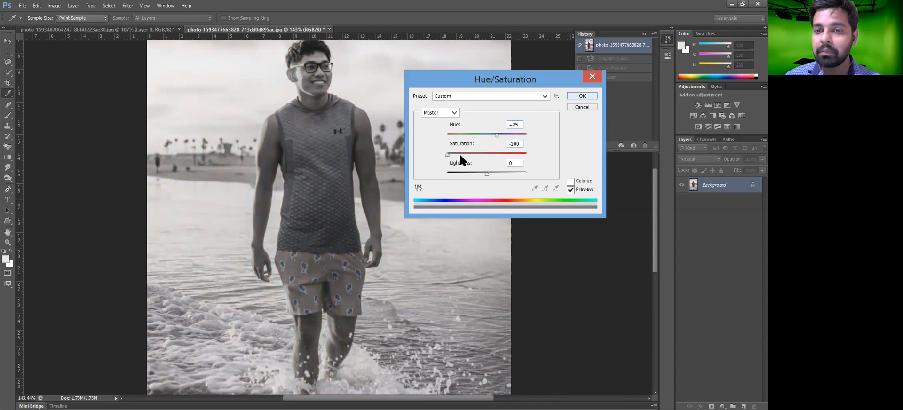
drag(483, 150, 481, 149)
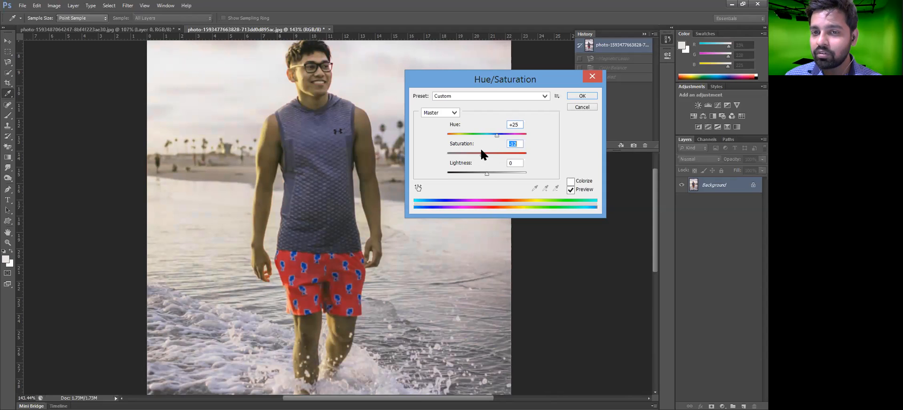
drag(489, 153, 432, 158)
click(485, 157)
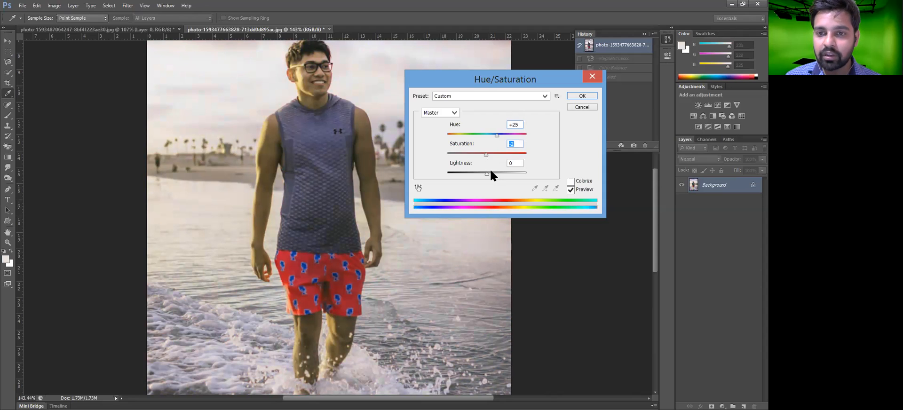
Step: Try brightening the photo with lightness, darken it to about -55, and cancel the Hue/Saturation adjustment
drag(493, 171, 498, 170)
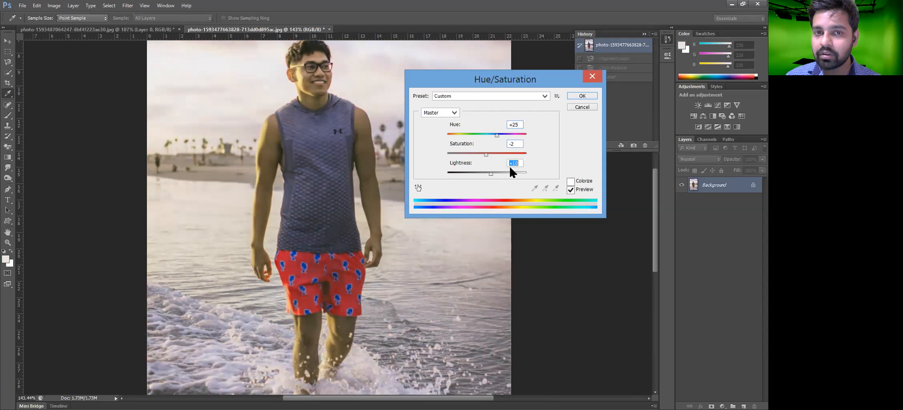
click(510, 169)
drag(487, 169, 464, 173)
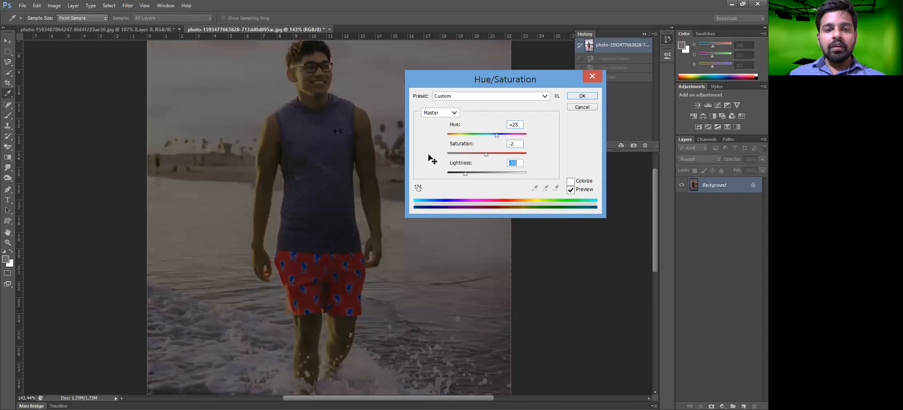
key(Escape)
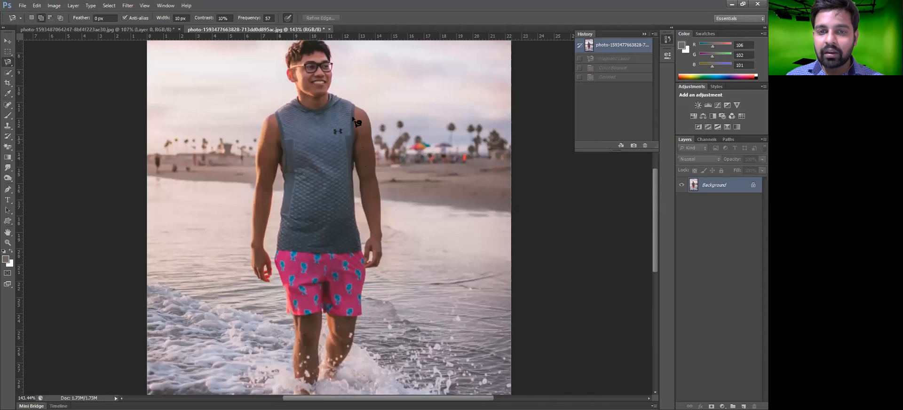
Step: Invert the beach photo's colours, inspect the negative on the man and background, and undo the inversion
scroll(353, 117, up, 2)
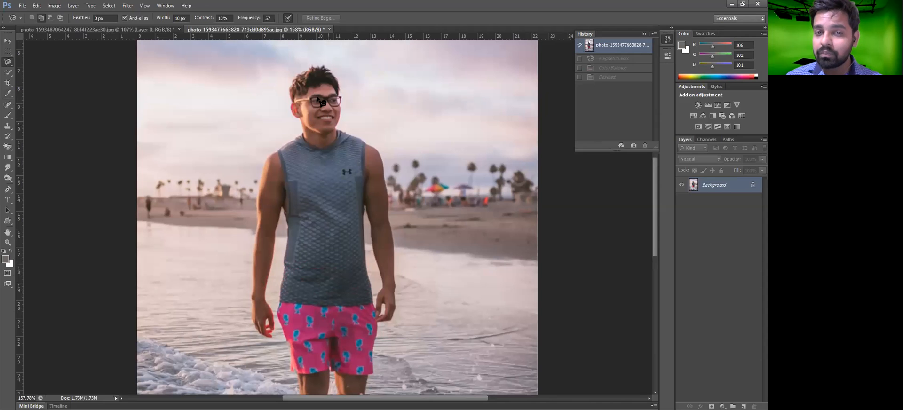
scroll(322, 102, up, 1)
scroll(319, 120, up, 4)
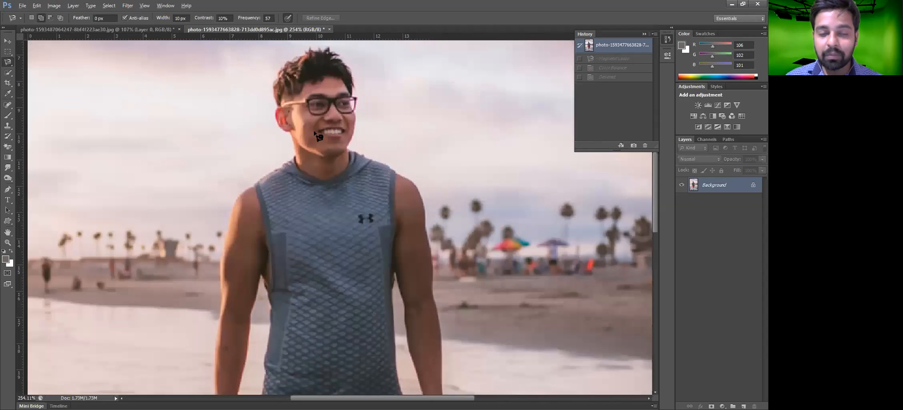
scroll(315, 135, up, 1)
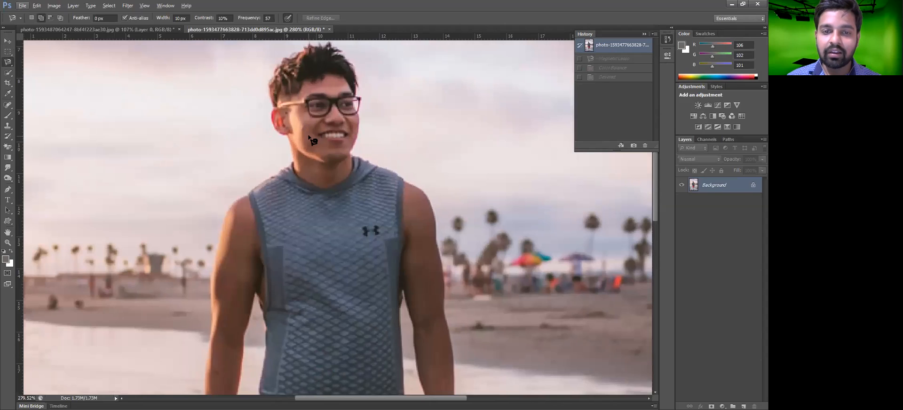
scroll(307, 135, down, 1)
scroll(305, 133, up, 1)
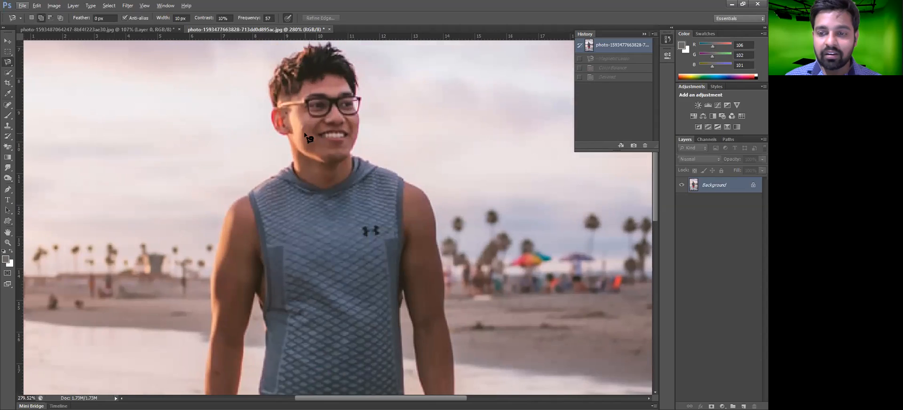
click(58, 6)
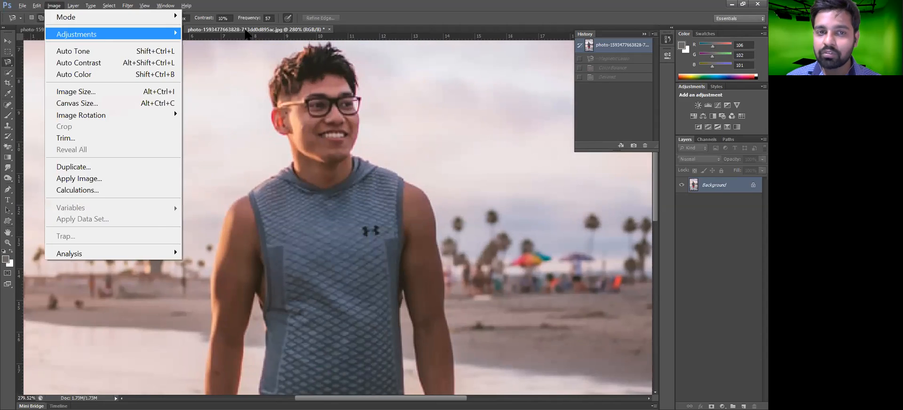
mouse_move(94, 34)
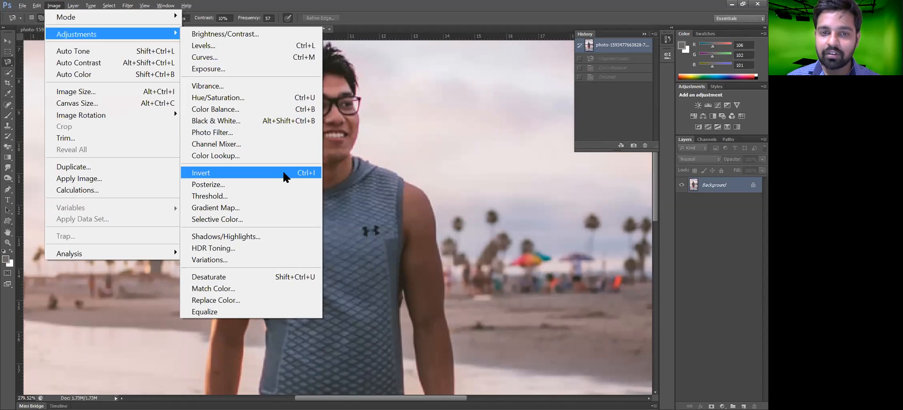
click(296, 175)
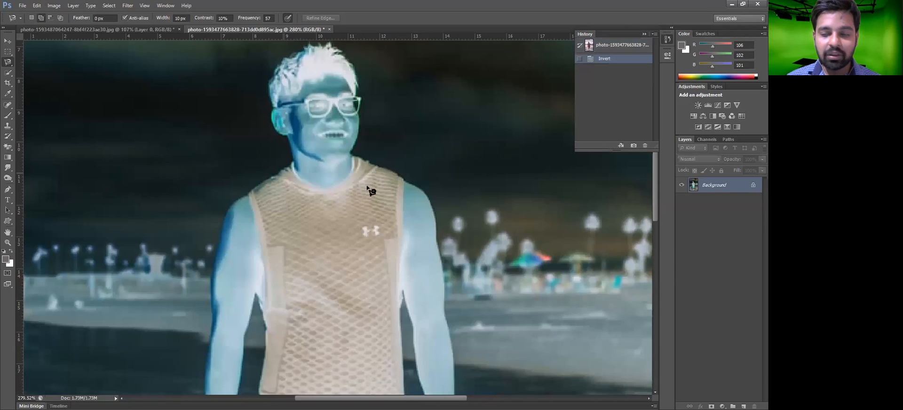
scroll(332, 199, down, 3)
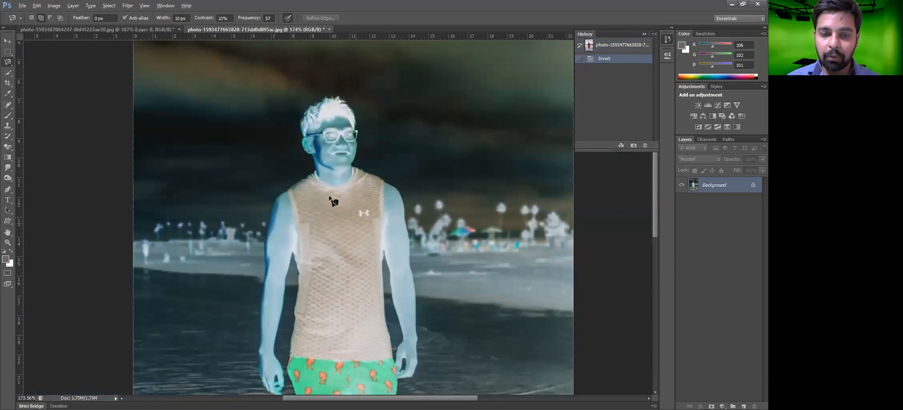
scroll(333, 200, up, 1)
scroll(330, 194, up, 1)
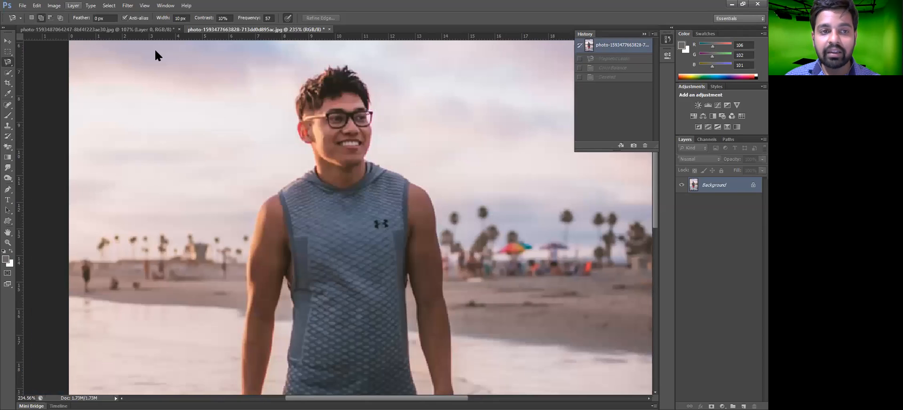
Step: Try a Photo Filter on the photo using Warming Filter (85) at 25% density with luminosity preserved
key(alt+i)
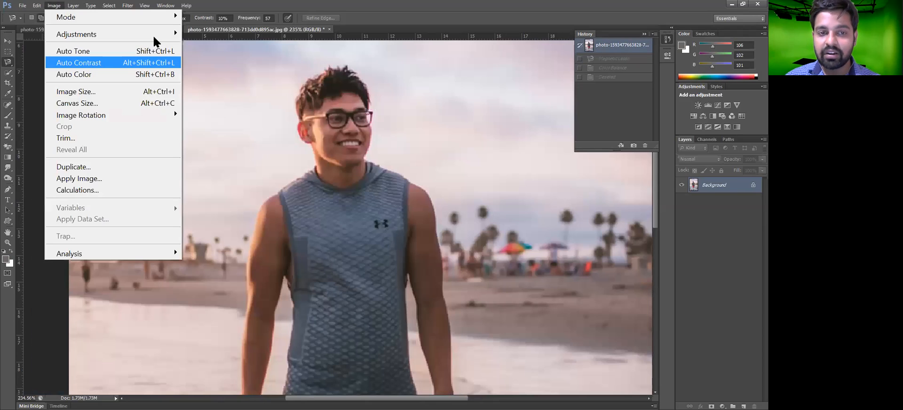
mouse_move(154, 37)
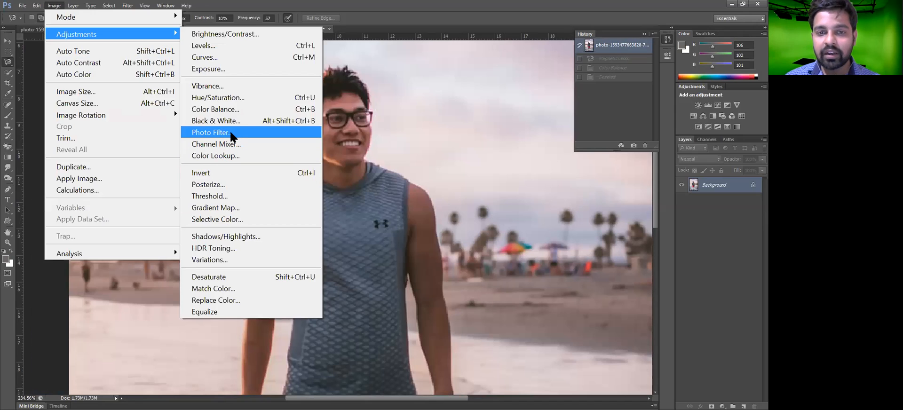
key(Return)
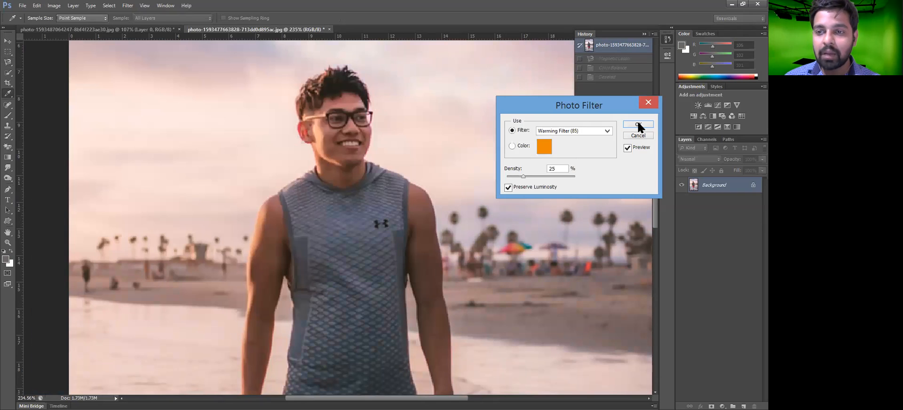
click(637, 124)
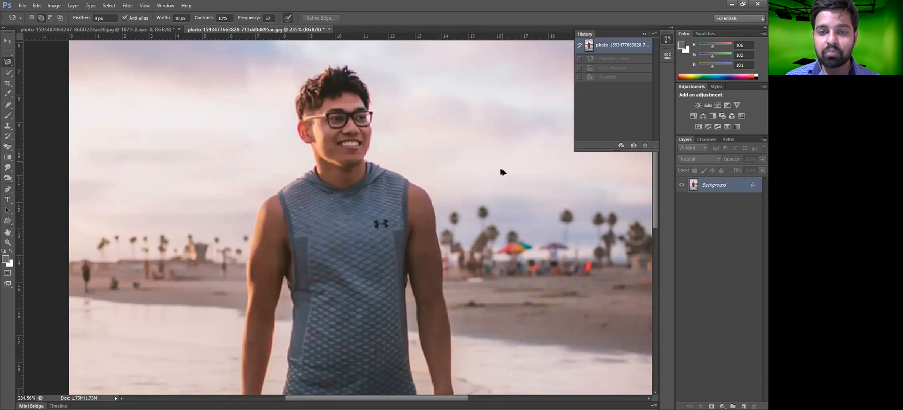
Step: Try a Photo Filter with Warming Filter (LBA), raising the density to 100% and reducing it to 1%
scroll(502, 172, down, 4)
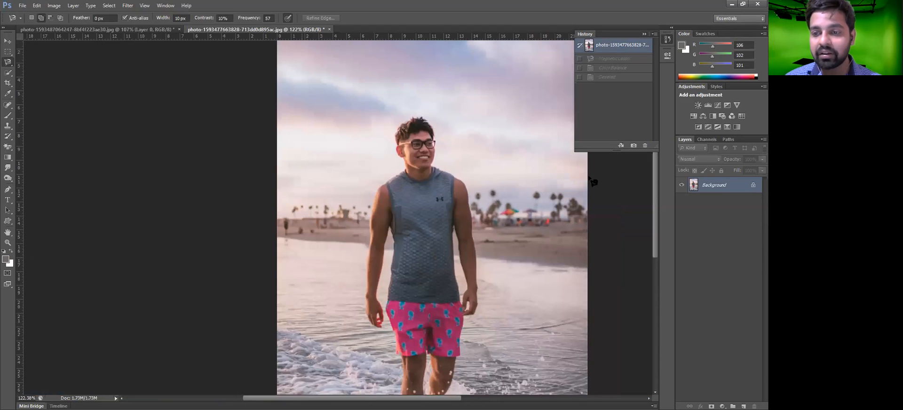
click(51, 6)
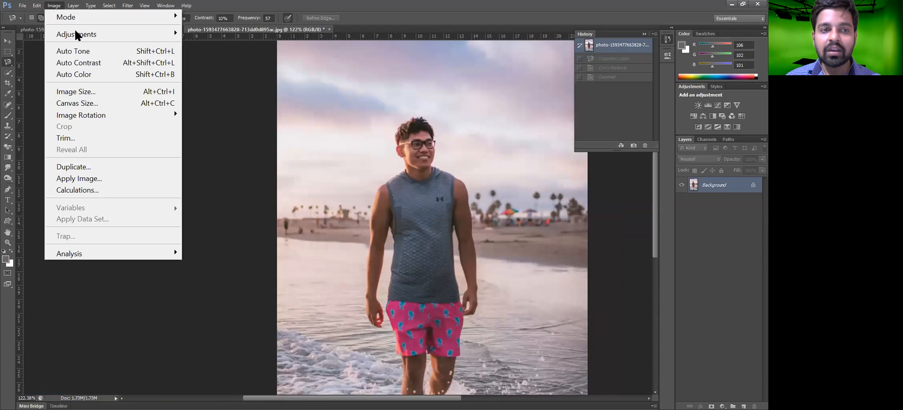
mouse_move(75, 34)
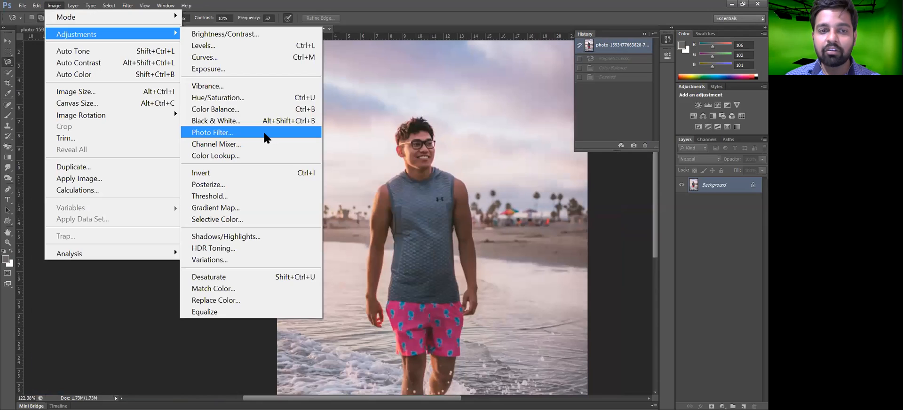
click(240, 159)
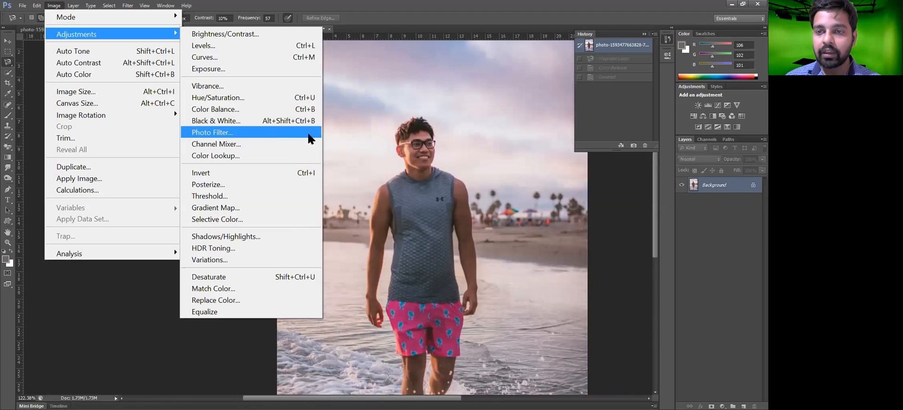
click(225, 133)
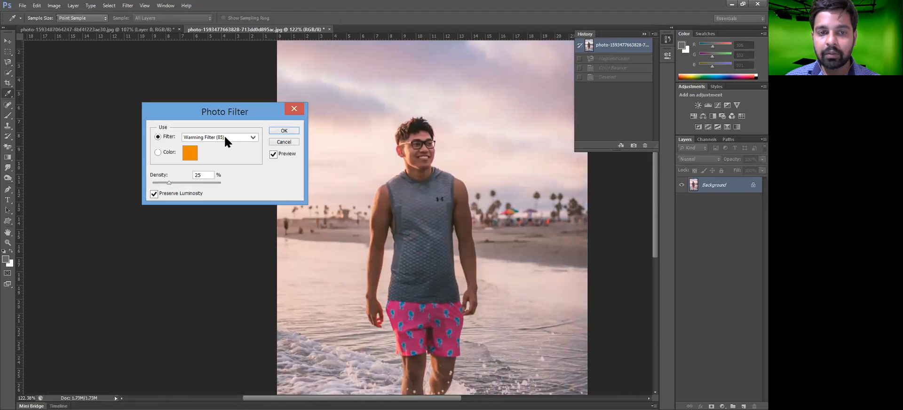
click(226, 140)
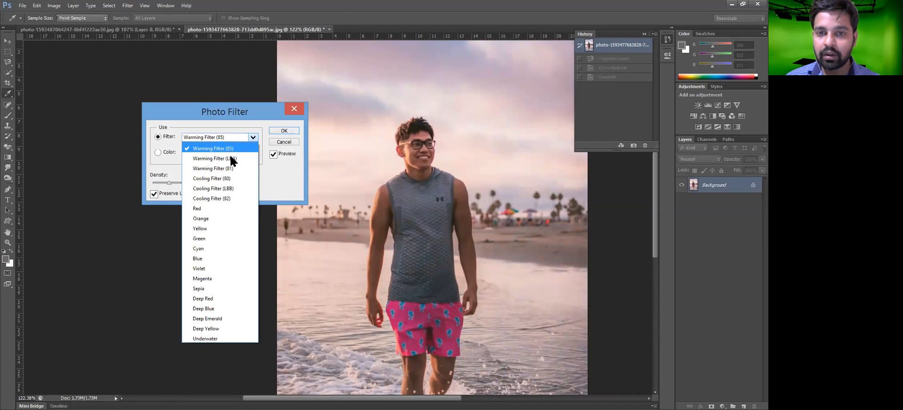
click(232, 159)
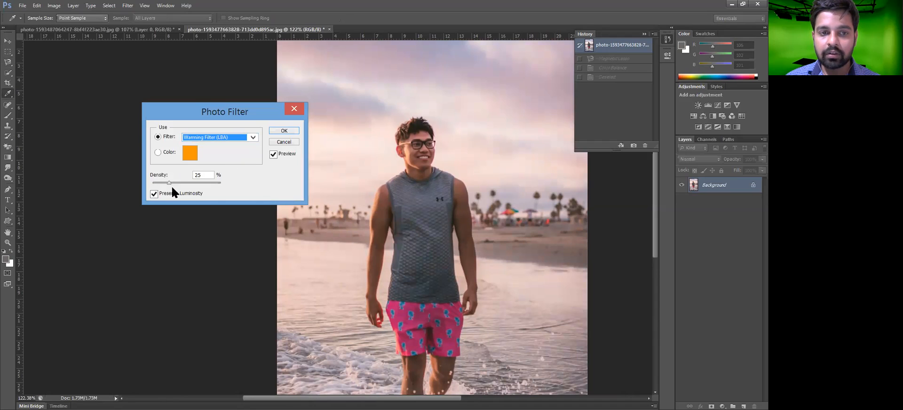
drag(171, 185, 190, 182)
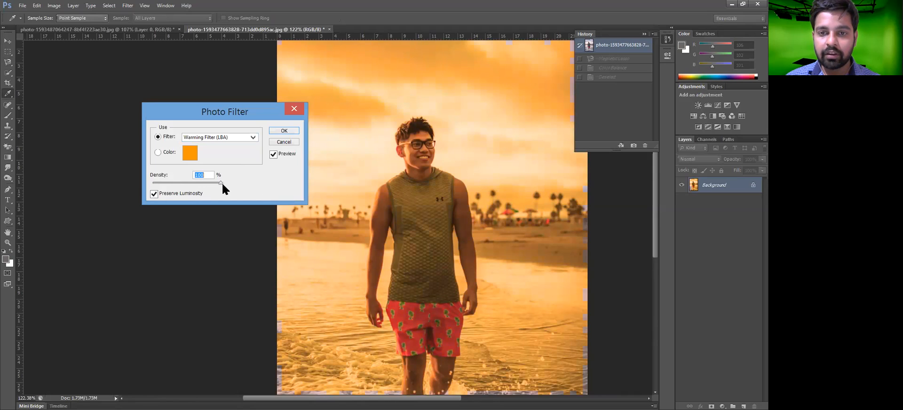
key(shift+Up)
key(shift+Up)
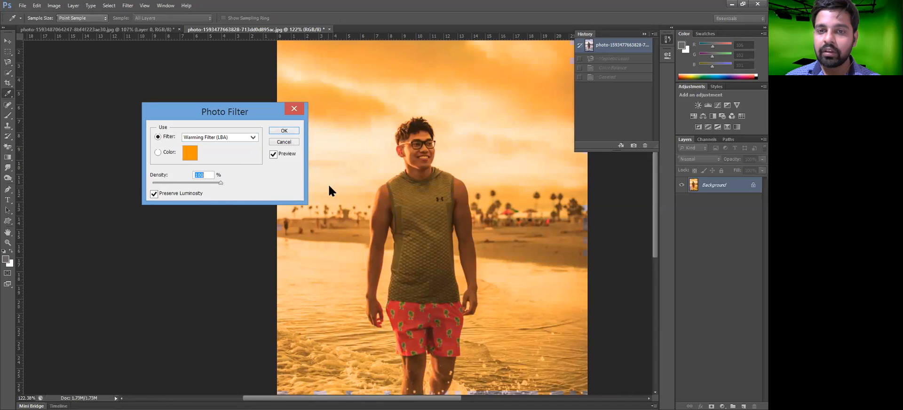
text(1)
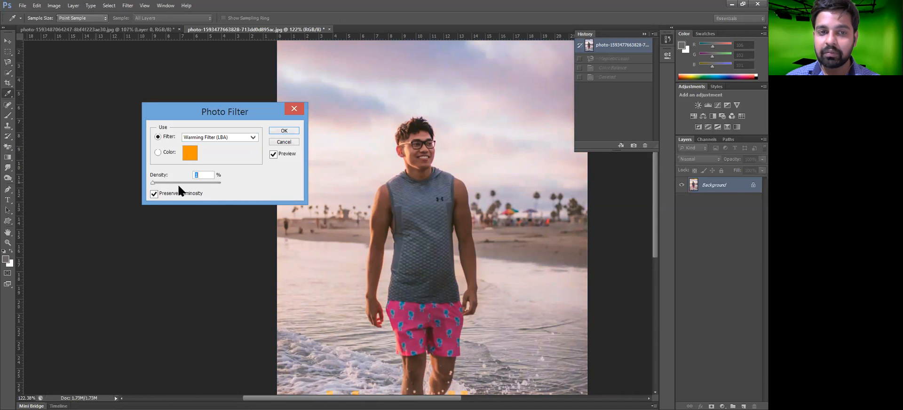
Step: Try the Red photo filter at 57% density and the Green one at 100%
click(220, 138)
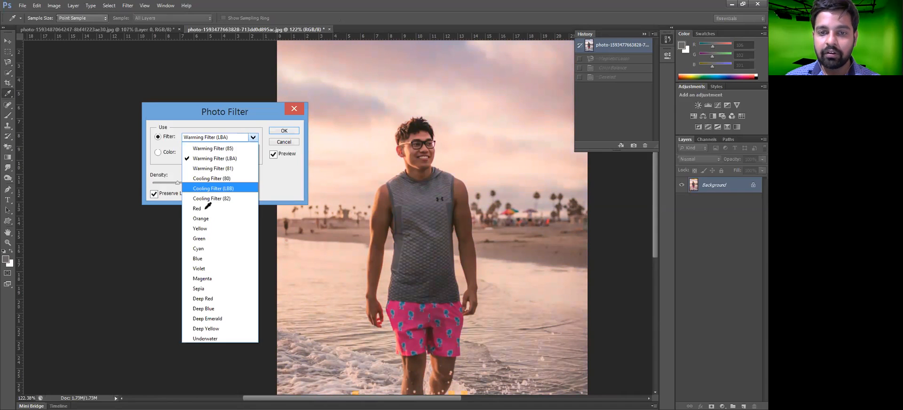
click(203, 208)
mouse_move(179, 182)
mouse_down()
mouse_move(230, 183)
mouse_move(155, 195)
mouse_move(192, 187)
mouse_up()
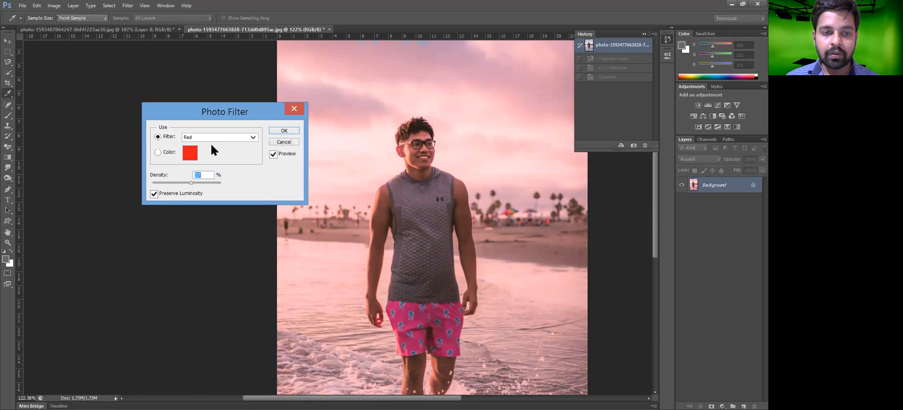
click(211, 139)
click(207, 238)
drag(204, 183, 234, 186)
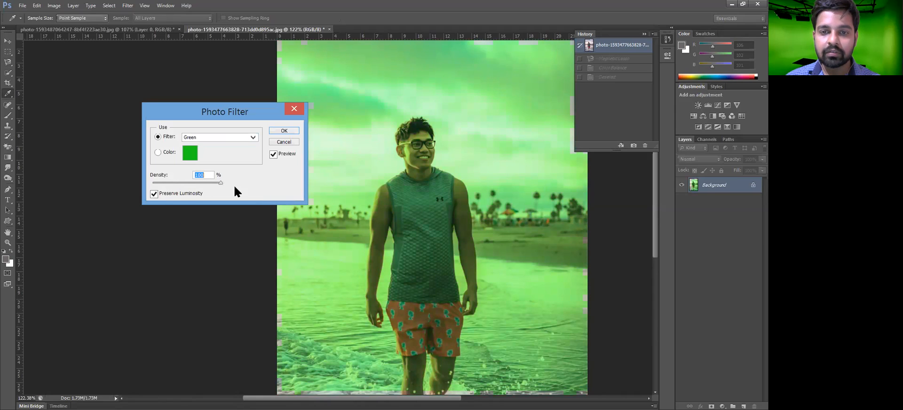
Step: Try the Deep Red and Underwater photo filters with lower density, and cancel the Photo Filter adjustment
click(221, 299)
click(198, 184)
click(220, 137)
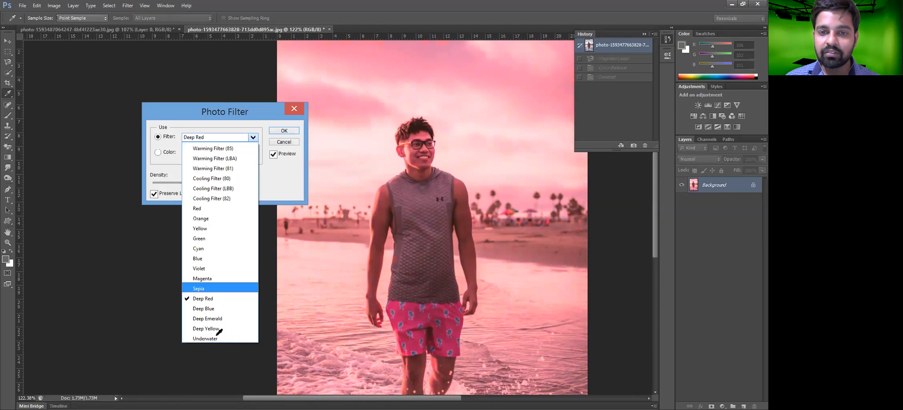
click(217, 341)
drag(197, 183, 167, 190)
click(281, 141)
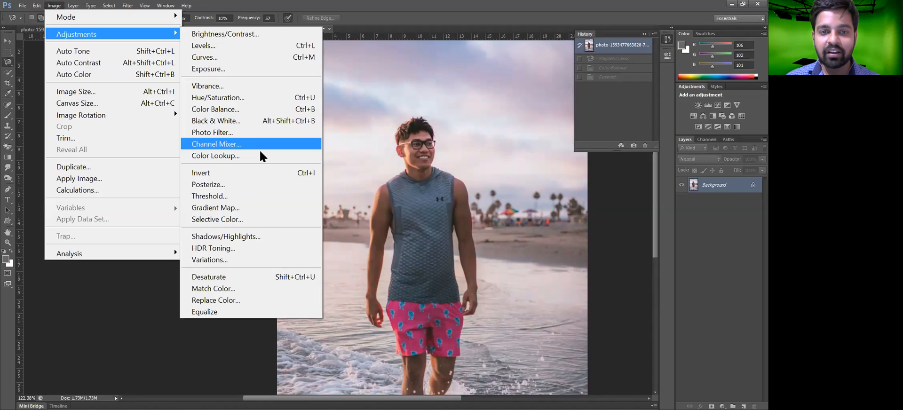
Step: Try Color Lookup on the photo with several 3DLUT files, including Crisp_Winter.look and TealOrangePlusContrast.3DL
click(186, 156)
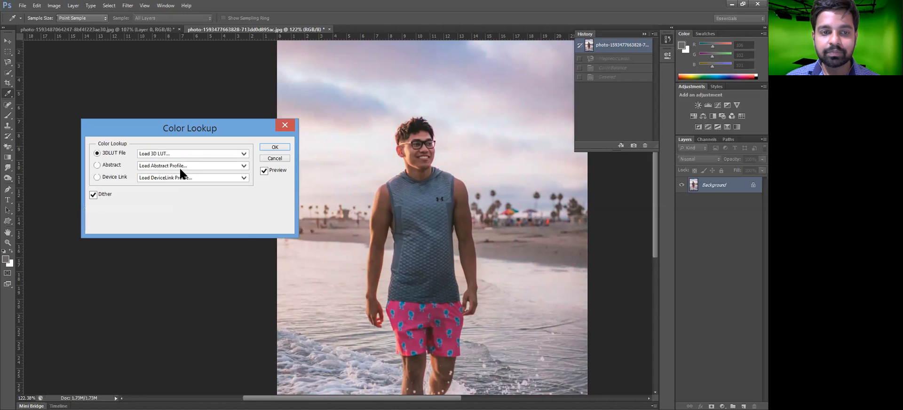
click(180, 154)
click(174, 194)
click(204, 153)
click(199, 154)
click(198, 154)
click(189, 245)
click(188, 154)
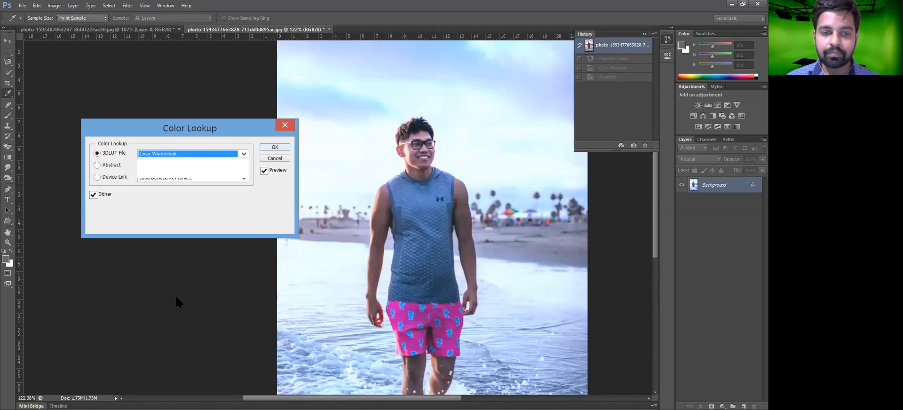
click(176, 295)
scroll(176, 291, down, 5)
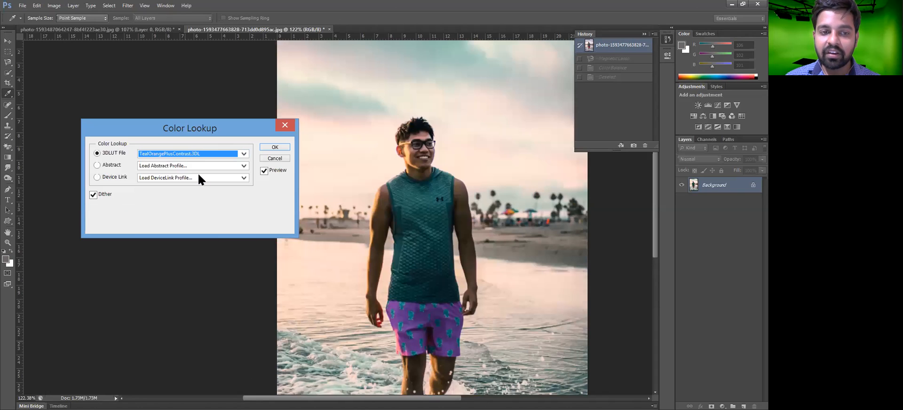
Step: Try the Sienna-Blue abstract profile, the FuturisticBleak.3DL LUT and the Smokey device link, and cancel the Color Lookup
click(197, 169)
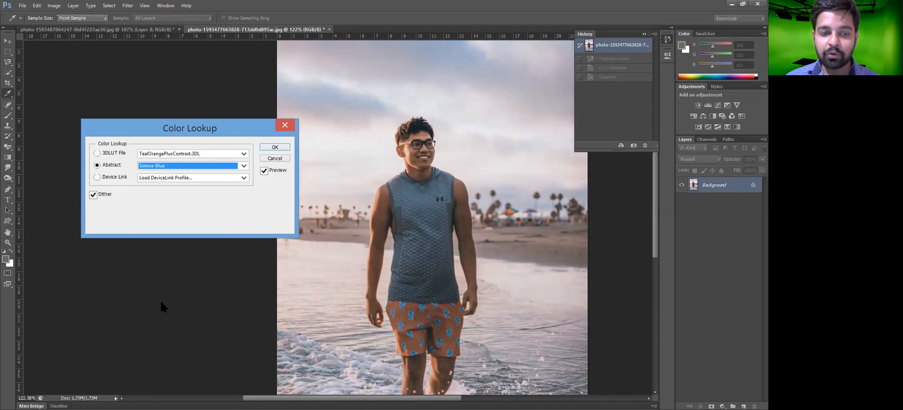
click(238, 154)
click(202, 305)
click(208, 177)
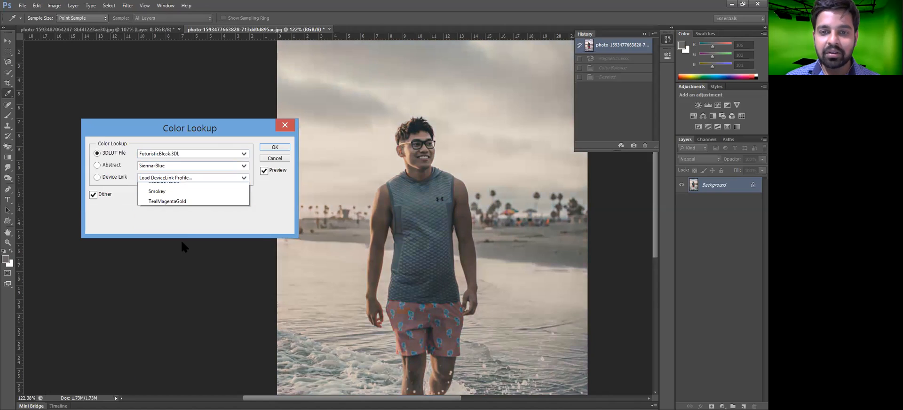
click(195, 190)
click(200, 177)
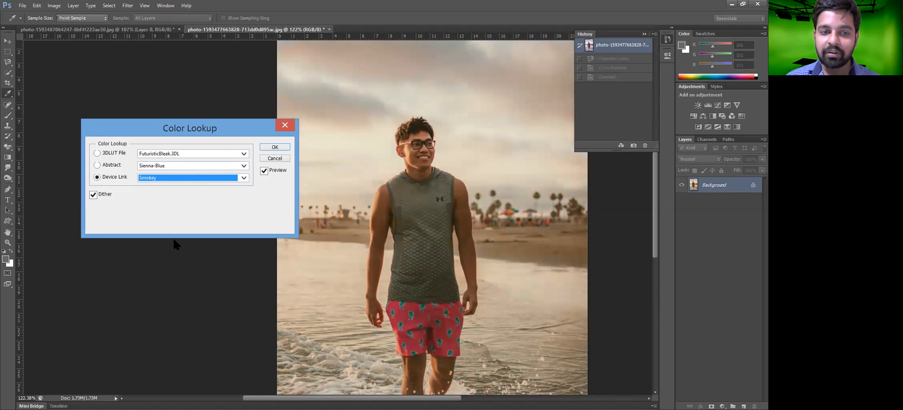
click(184, 225)
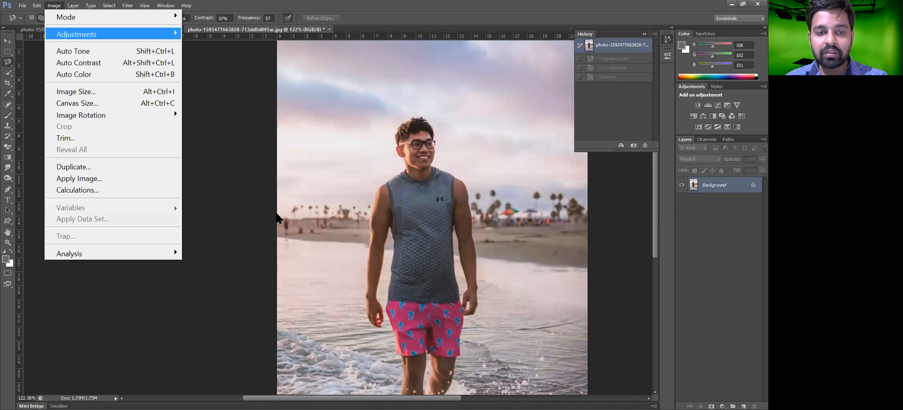
Step: Start a Gradient Map on the beach photo and try gradient presets such as the white-to-orange Orange preset
mouse_move(94, 34)
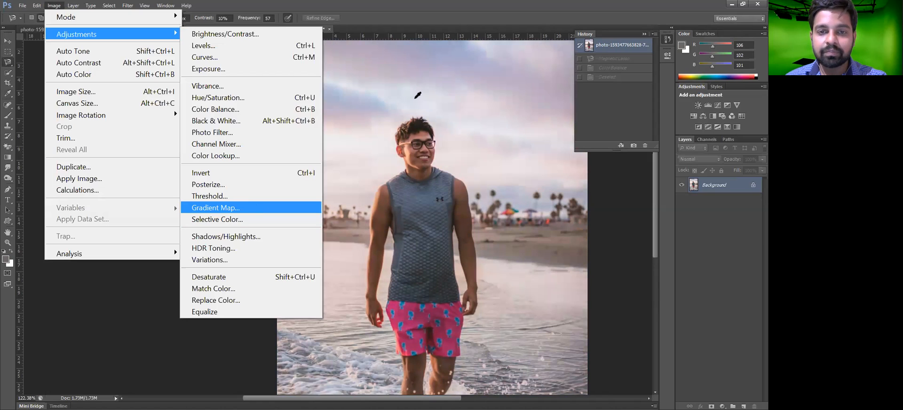
key(Return)
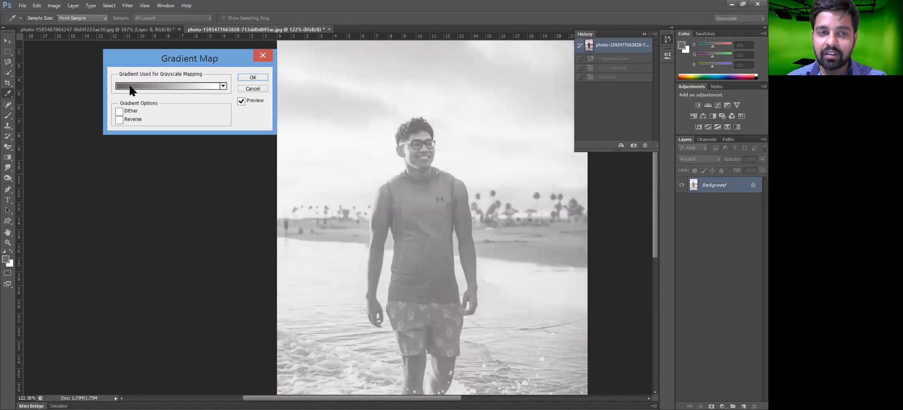
click(544, 137)
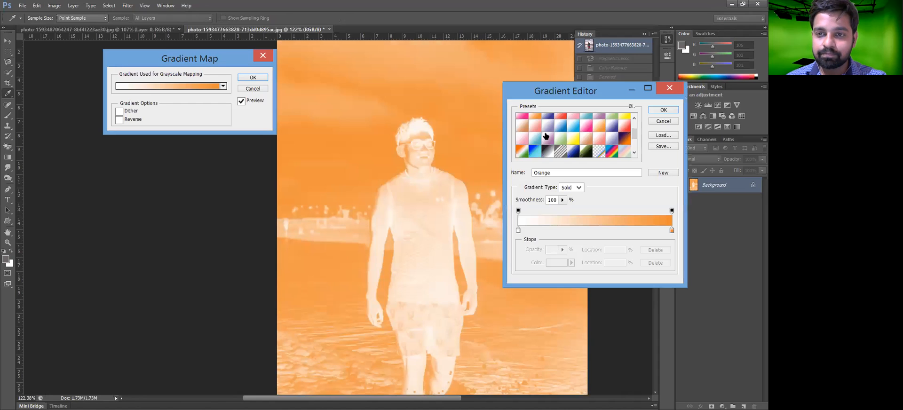
click(585, 129)
scroll(600, 129, down, 3)
click(599, 129)
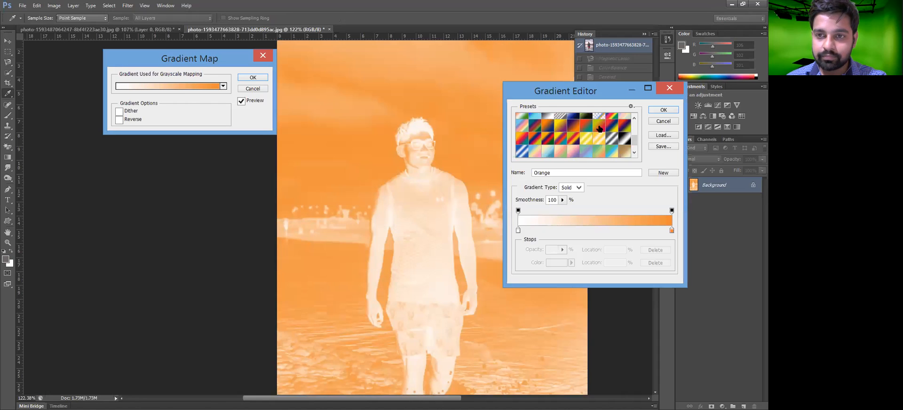
Step: Preview the gradient map with the Green, Yellow, Orange preset and with the custom orange-white-green preset
click(601, 150)
scroll(551, 155, up, 3)
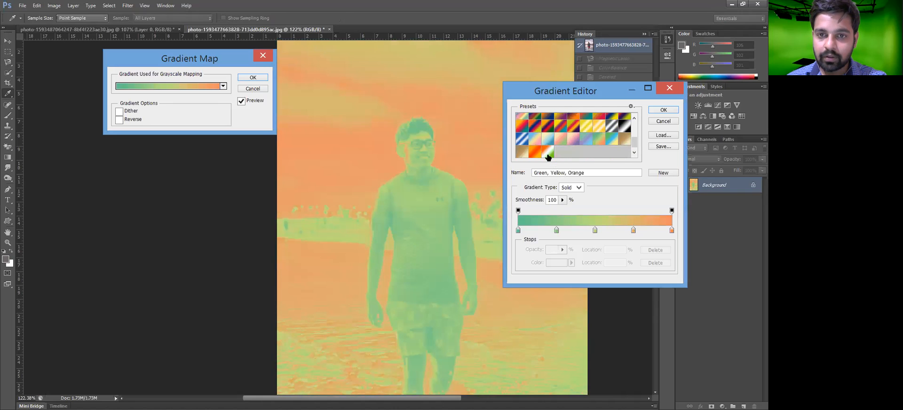
click(568, 137)
scroll(567, 137, up, 3)
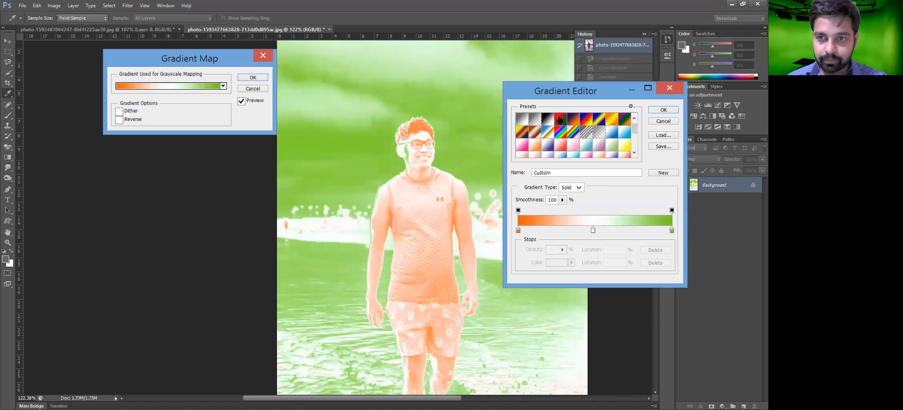
Step: Compare the Violet, Orange preset with the Blue, Red, Yellow preset on the gradient-mapped photo
click(560, 120)
click(570, 120)
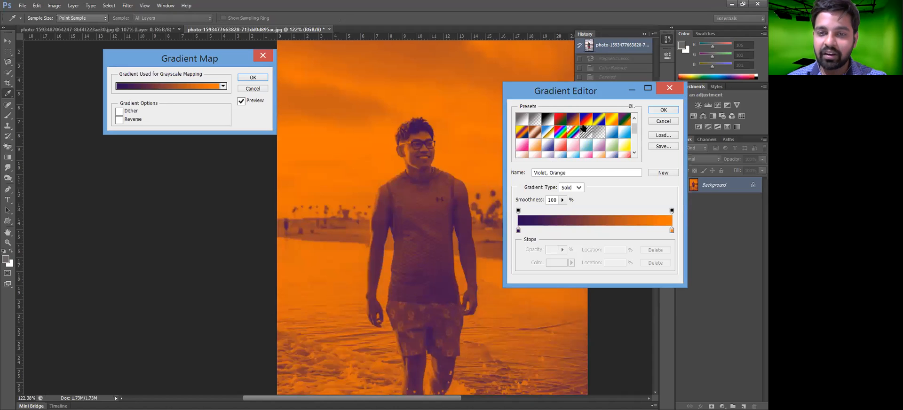
click(535, 120)
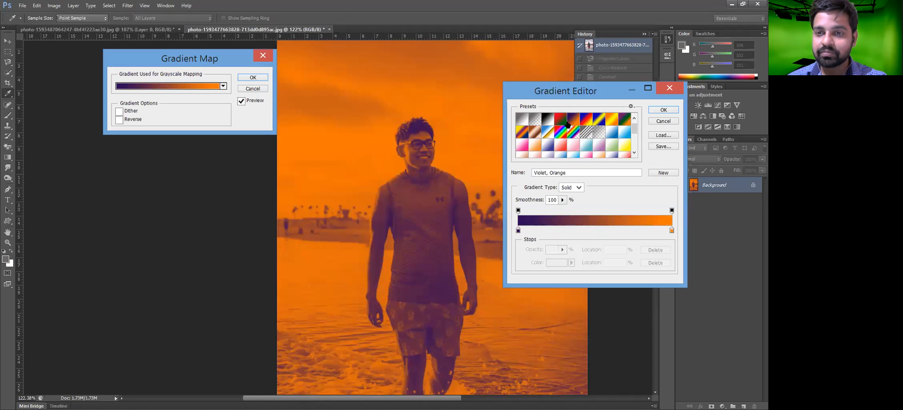
click(594, 120)
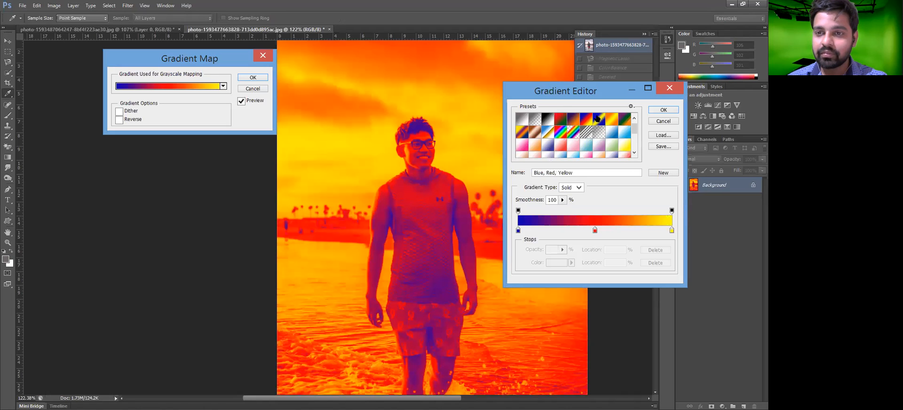
click(572, 123)
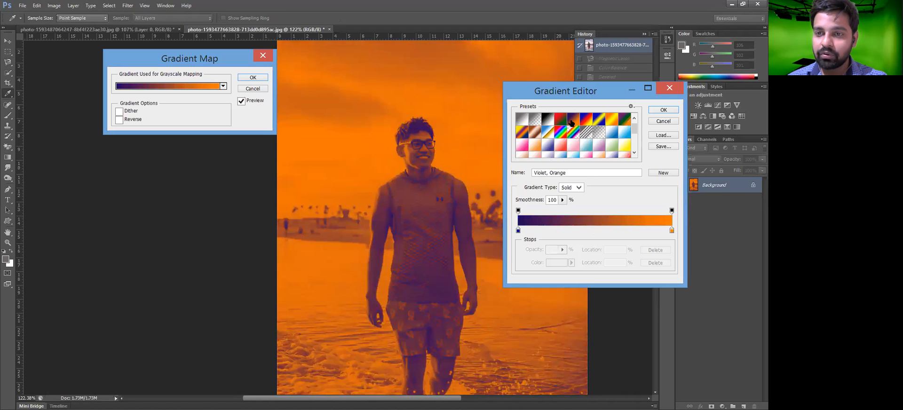
Step: Try lighter gradient presets on the gradient map, including the Orange and Pink ones
click(604, 134)
click(628, 133)
click(594, 148)
click(534, 149)
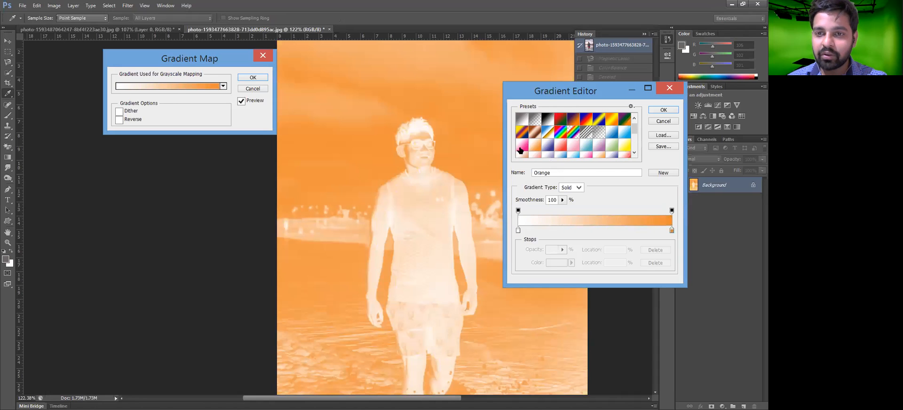
scroll(521, 150, down, 2)
click(522, 149)
scroll(535, 145, down, 2)
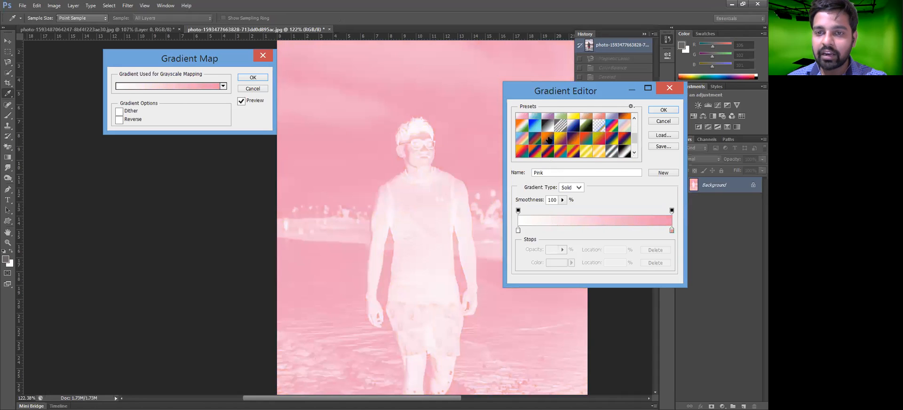
Step: Try the Orange, Blue preset, the Blue-Violet, Yellow-Orange preset and the custom orange-white-green preset on the photo
click(549, 140)
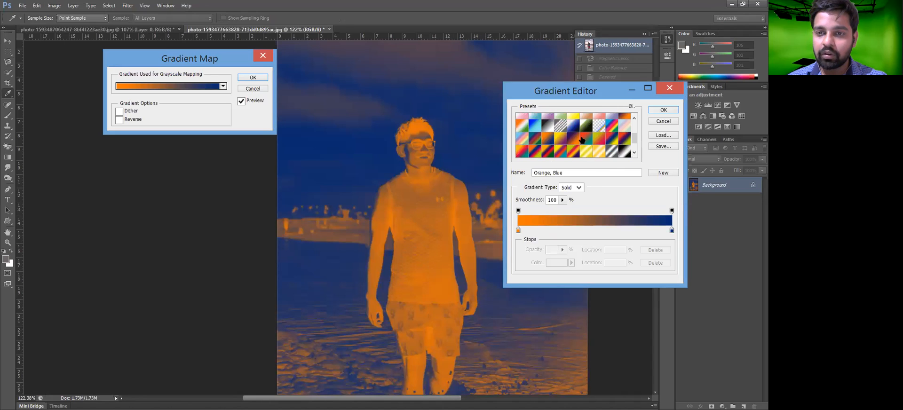
click(574, 139)
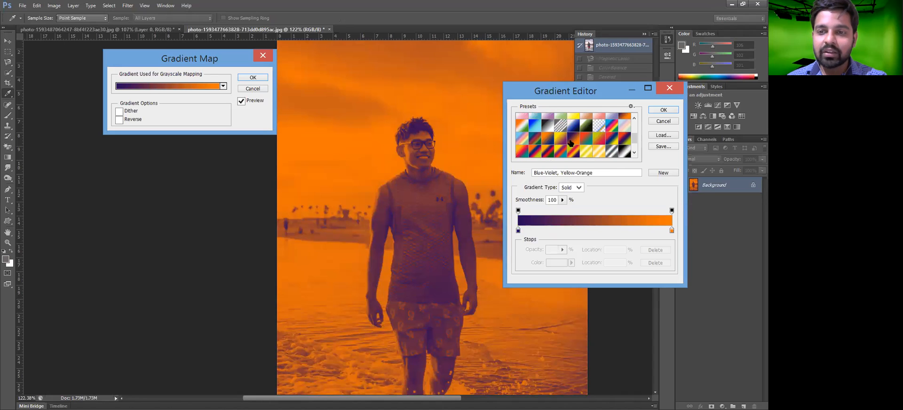
scroll(560, 145, down, 3)
click(548, 151)
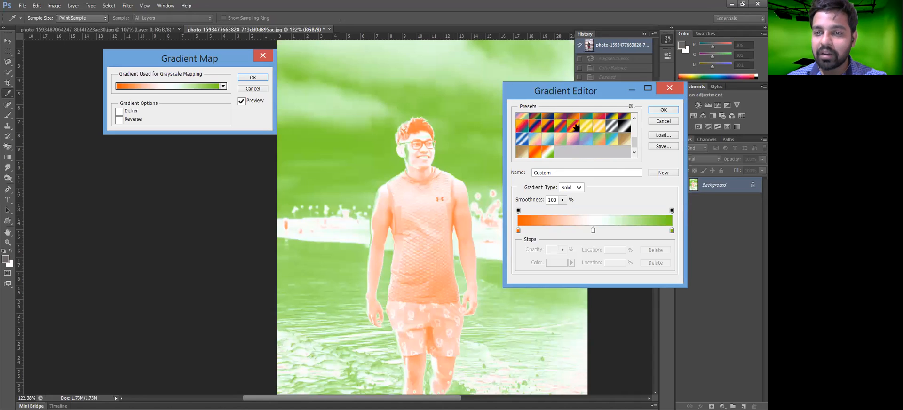
Step: Try the Matte Sphere gradient preset on the photo and leave the gradient map without applying it
scroll(575, 134, up, 3)
click(574, 133)
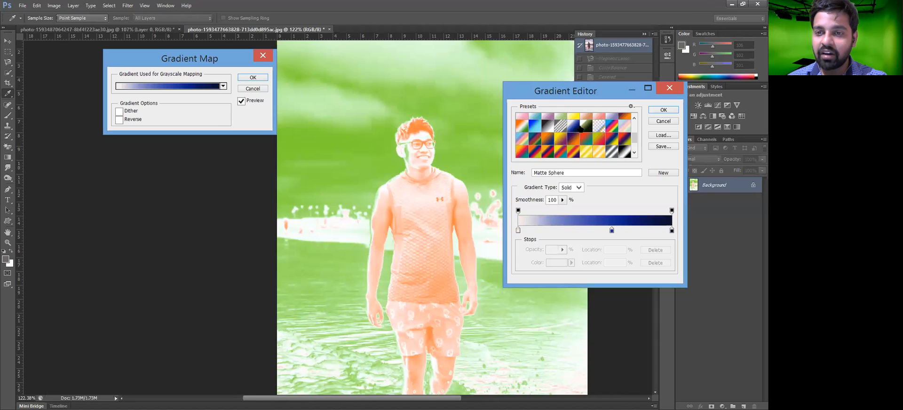
scroll(573, 132, up, 3)
click(572, 119)
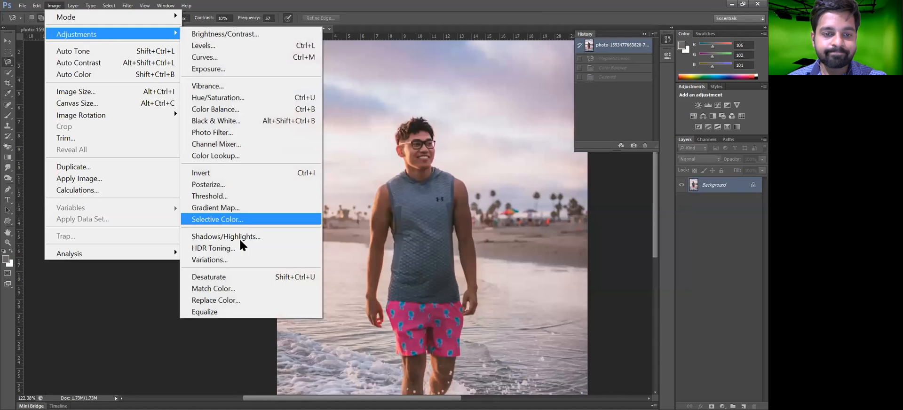
Step: Start a Variations adjustment on the photo and shift its midtones with More Yellow, More Red, More Magenta and More Cyan
click(219, 260)
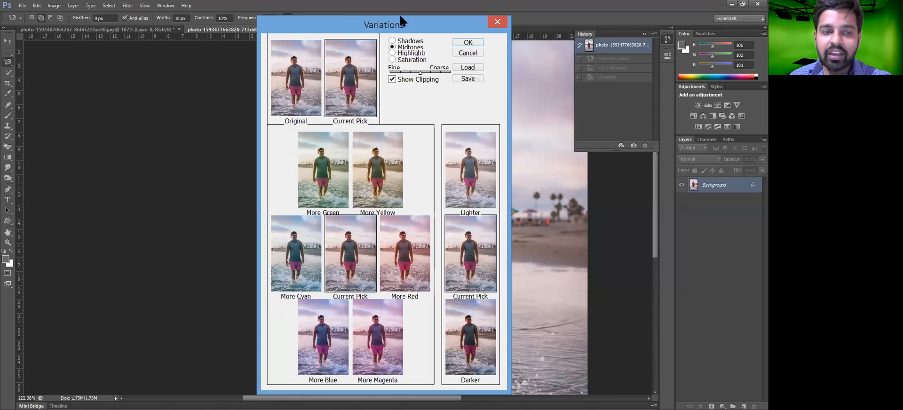
drag(400, 18, 205, 14)
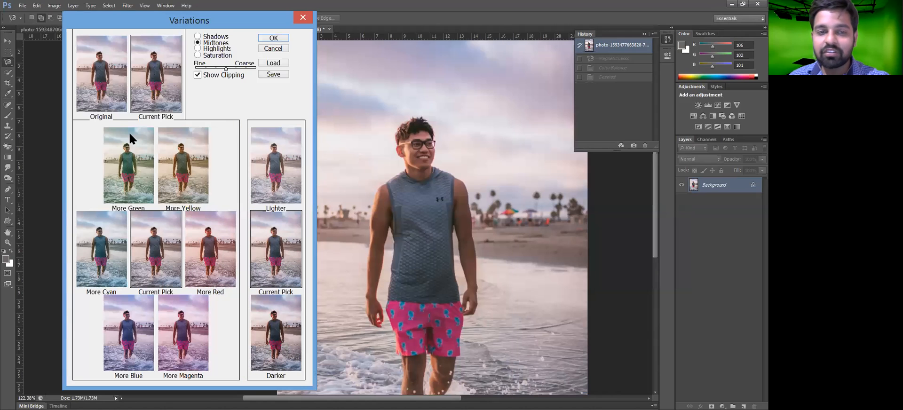
click(177, 154)
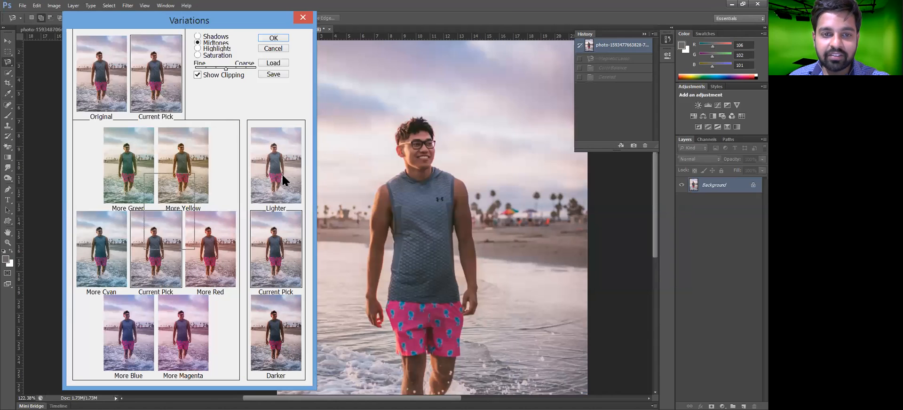
click(193, 254)
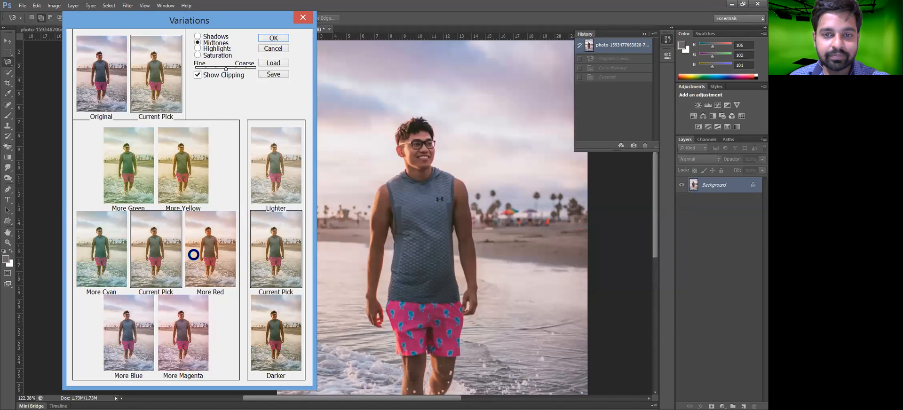
click(122, 280)
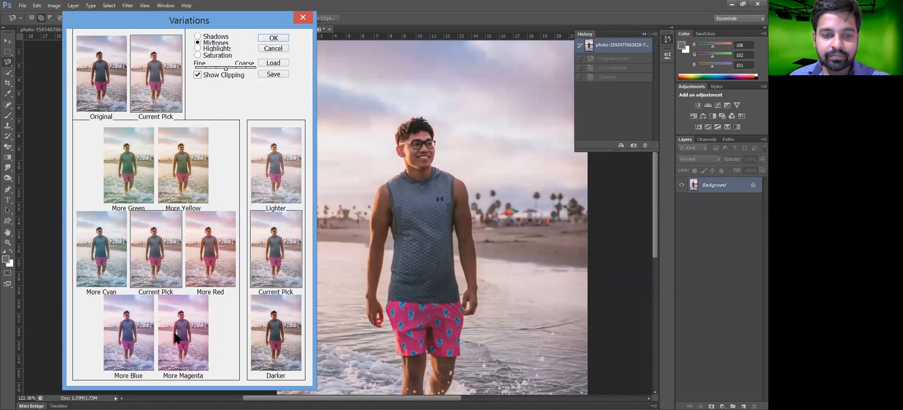
click(87, 236)
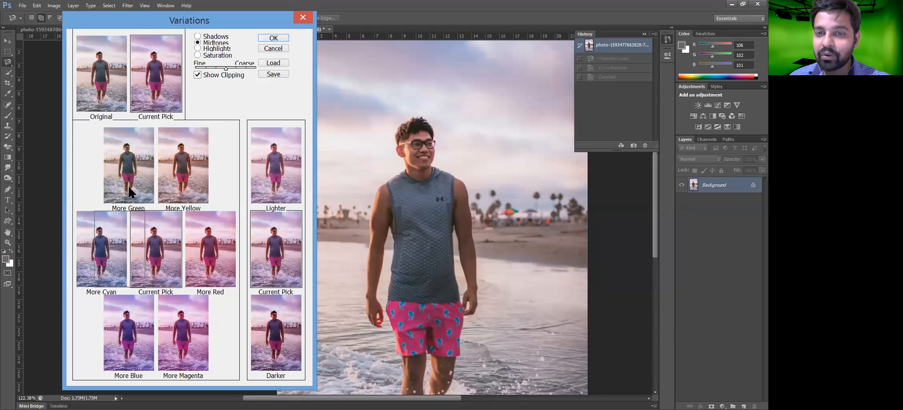
Step: Look at the shadow variations, adjust the photo's saturation with less and more saturation, and apply the Variations adjustment
click(210, 37)
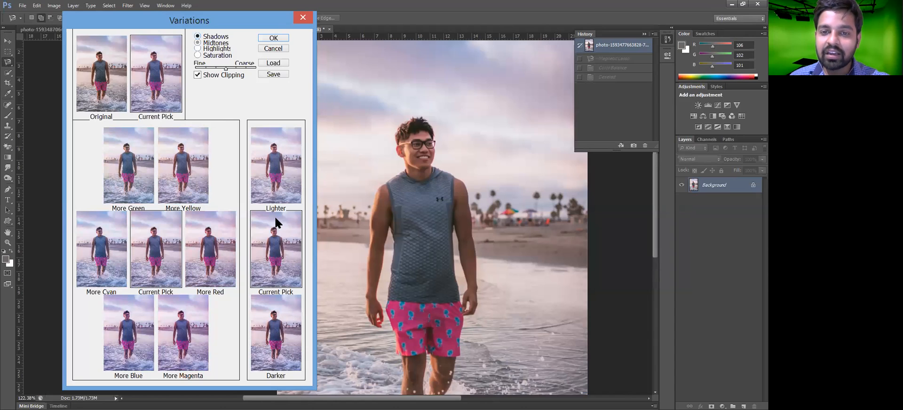
click(198, 55)
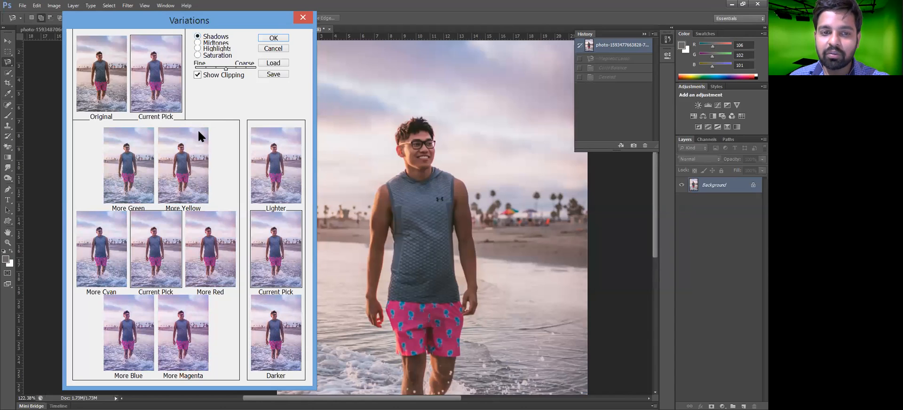
click(82, 252)
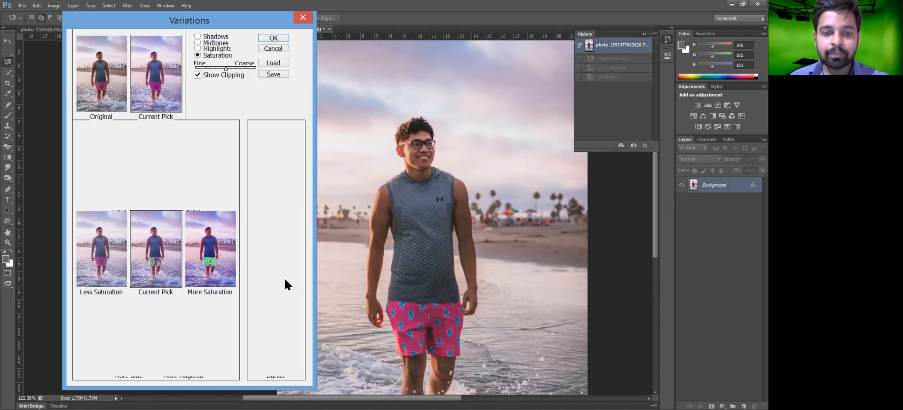
click(204, 257)
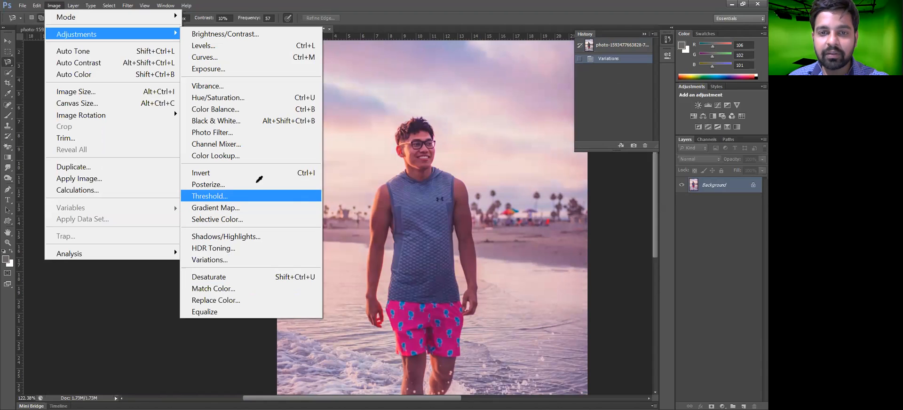
Step: Try a Threshold adjustment on the photo with different levels, ending at about 78
click(209, 196)
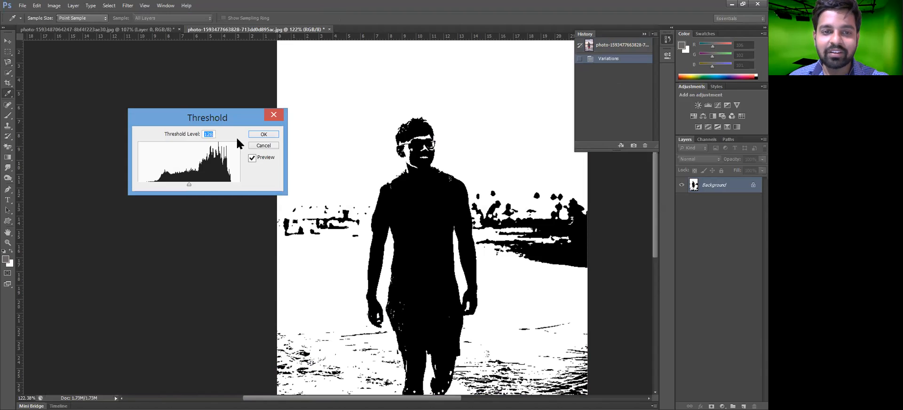
scroll(212, 134, down, 15)
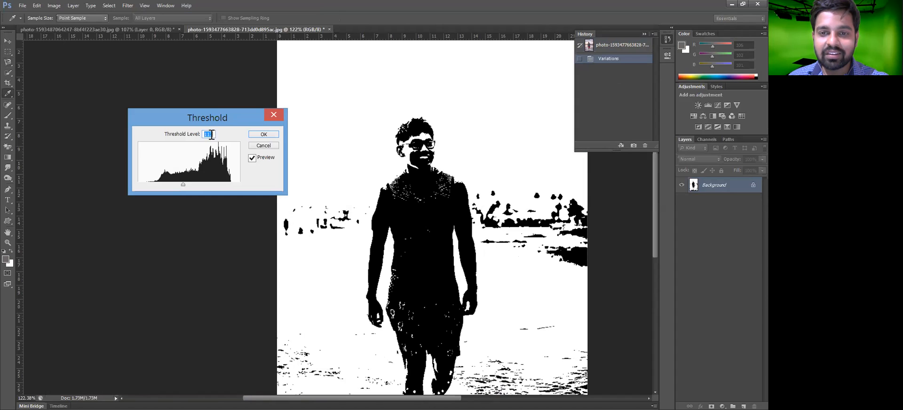
scroll(211, 134, down, 20)
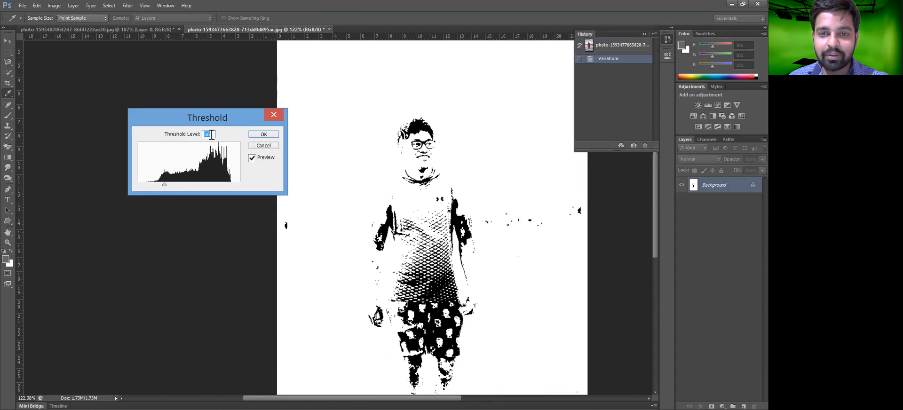
scroll(212, 134, up, 6)
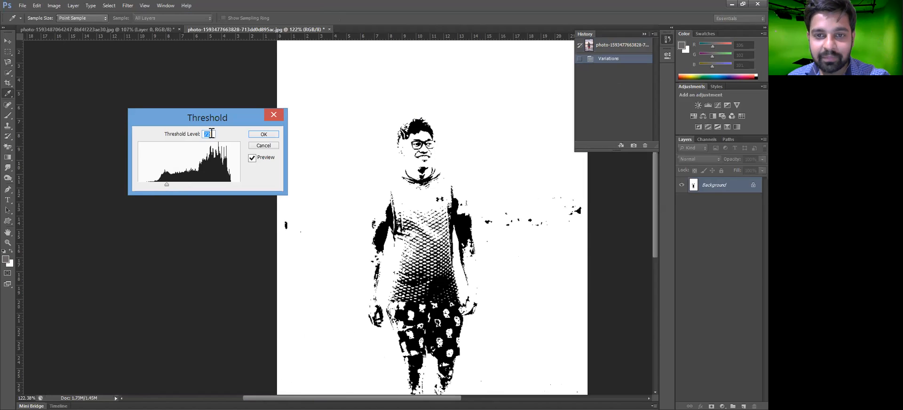
scroll(211, 133, up, 4)
scroll(212, 133, down, 15)
scroll(212, 133, up, 16)
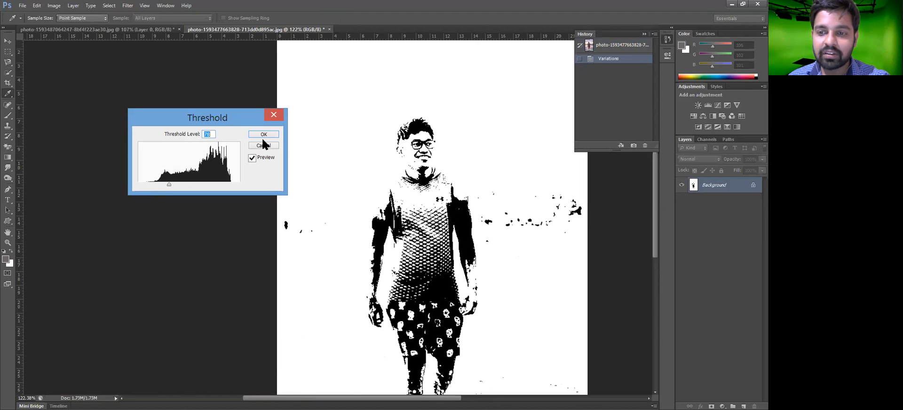
Step: Try a Channel Mixer adjustment on the Red output channel with red +67%, green +17% and blue about -16%
click(51, 6)
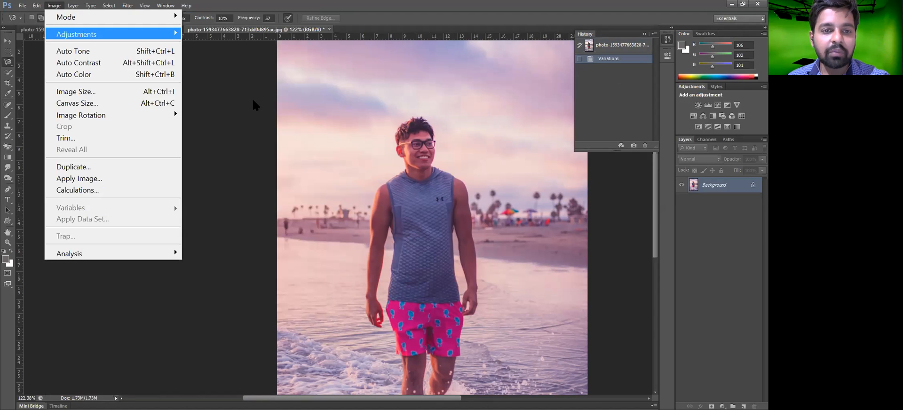
mouse_move(113, 34)
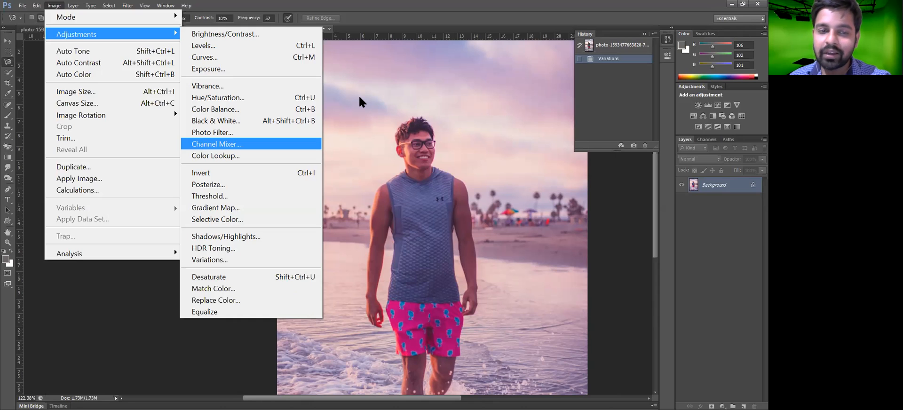
key(Return)
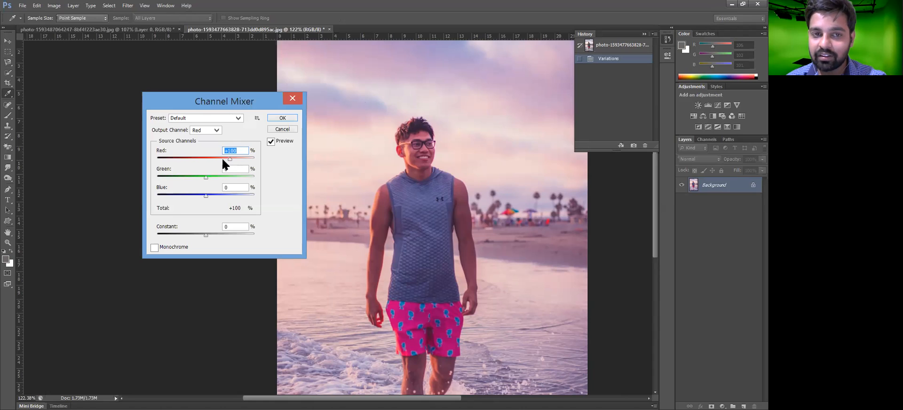
drag(222, 160, 212, 159)
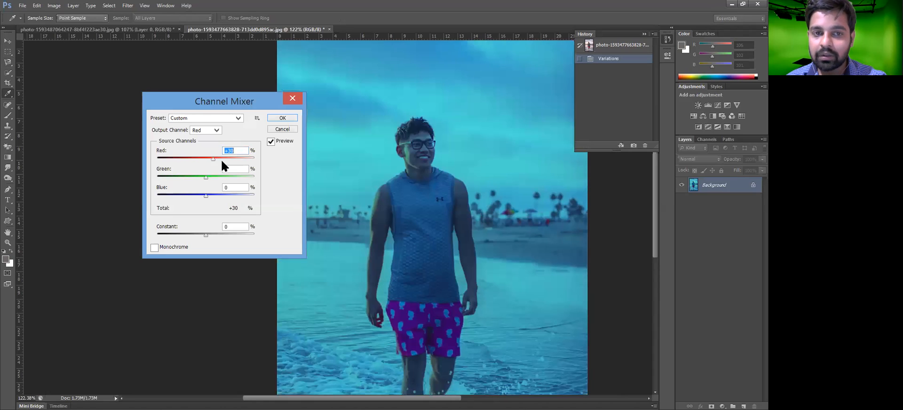
click(223, 159)
drag(206, 176, 210, 193)
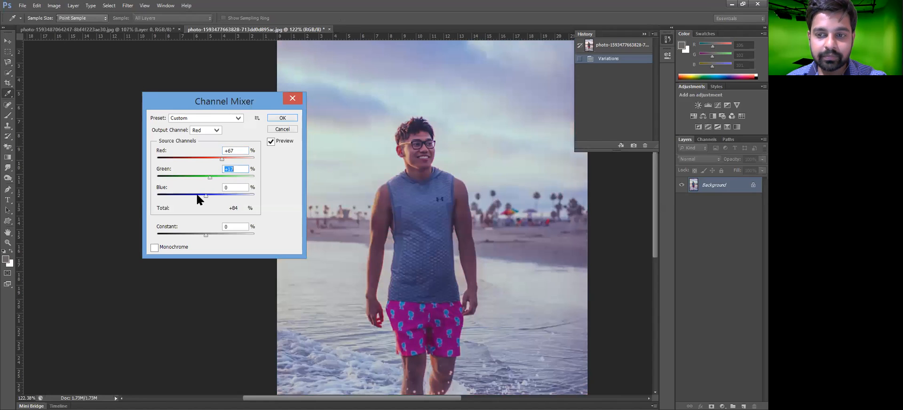
click(201, 196)
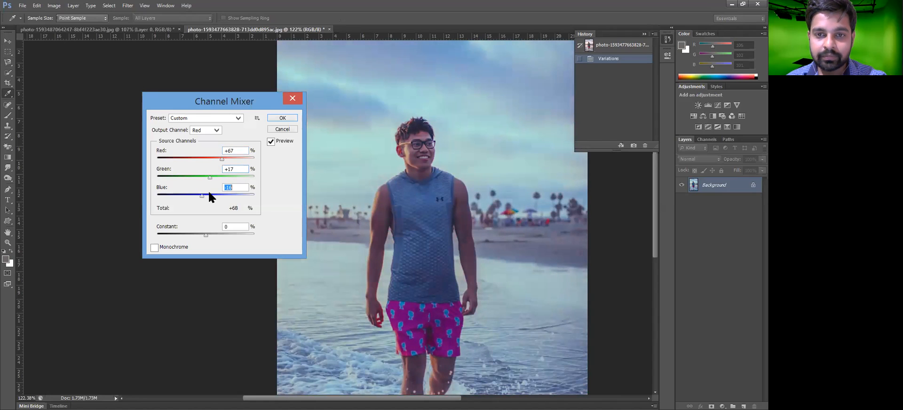
click(199, 194)
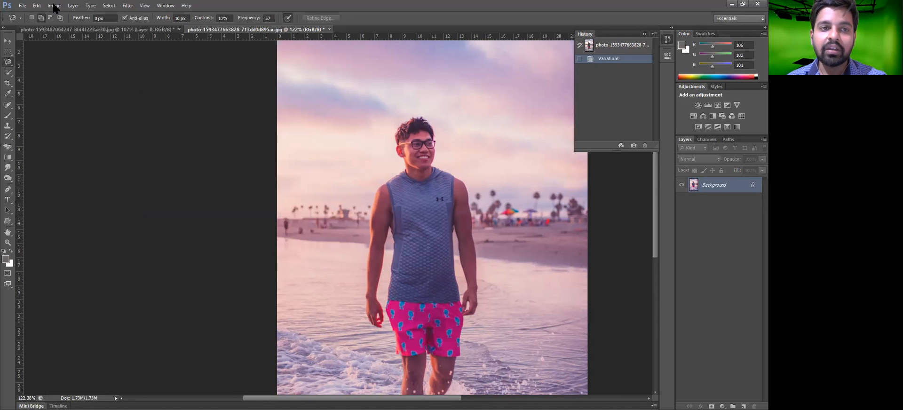
Step: Try an Equalize adjustment on the photo and undo it
click(54, 5)
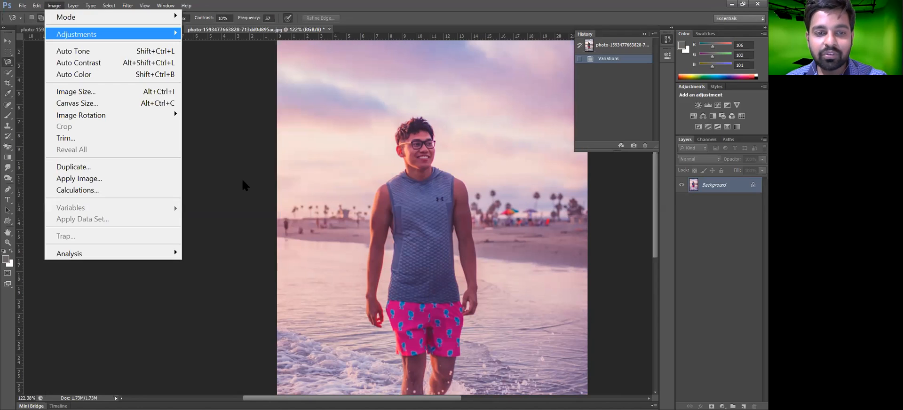
click(226, 301)
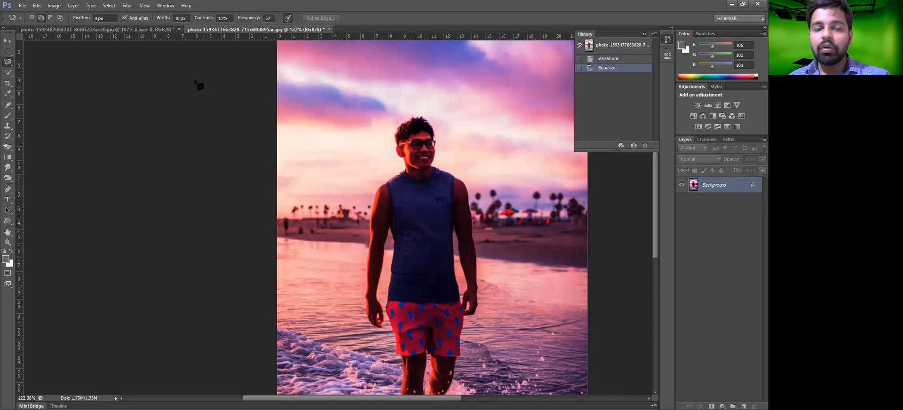
key(ctrl+z)
Step: Start a Vibrance adjustment on the photo and try saturation +65 with vibrance +100
click(54, 5)
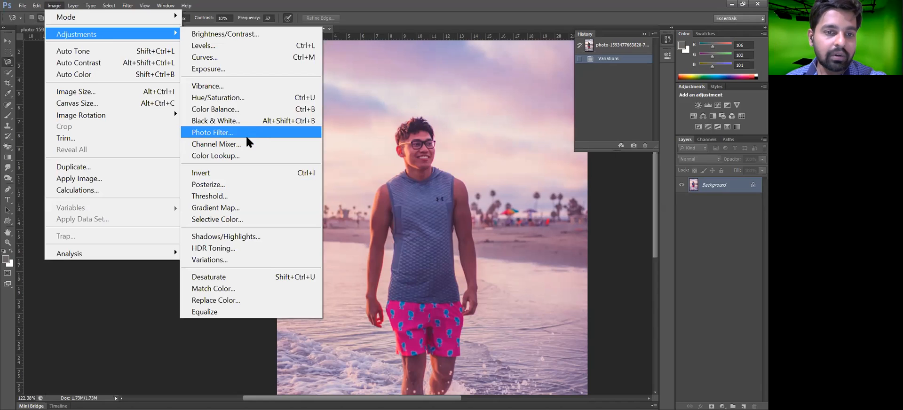
click(229, 86)
drag(377, 121, 185, 130)
drag(200, 155, 174, 155)
click(174, 155)
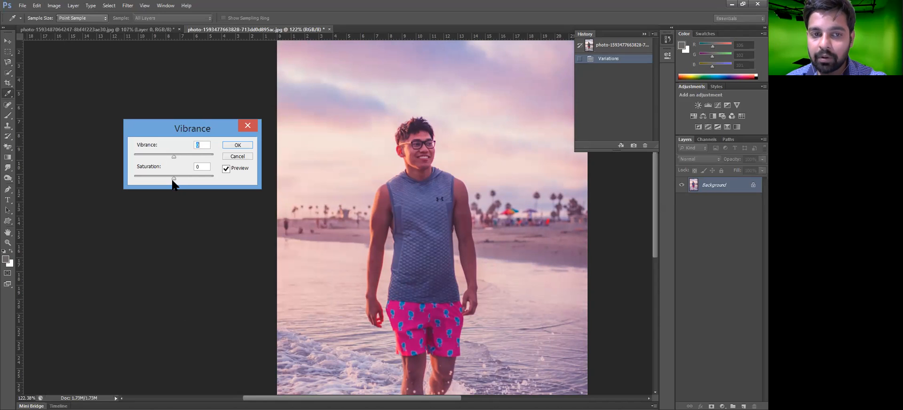
click(174, 179)
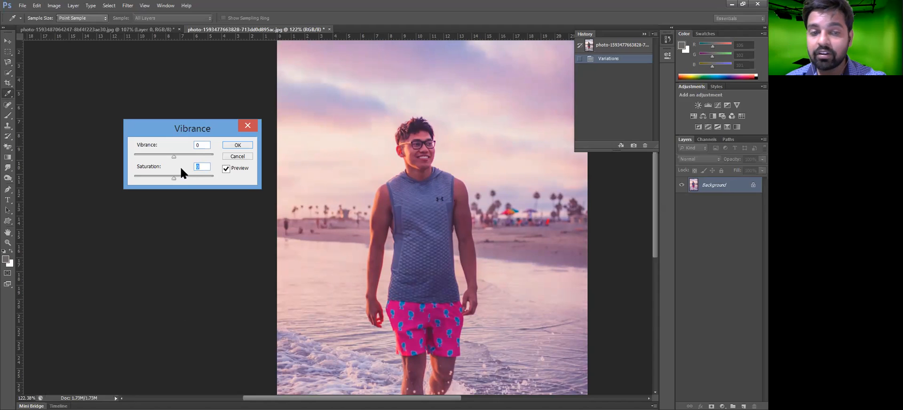
click(198, 177)
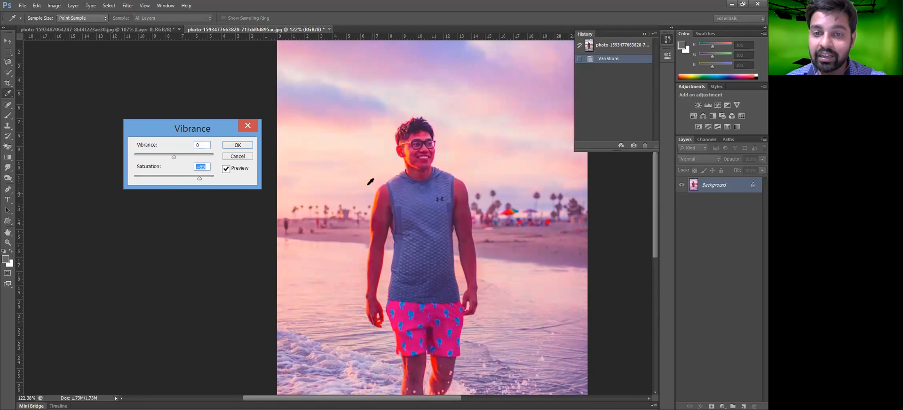
drag(175, 156, 186, 157)
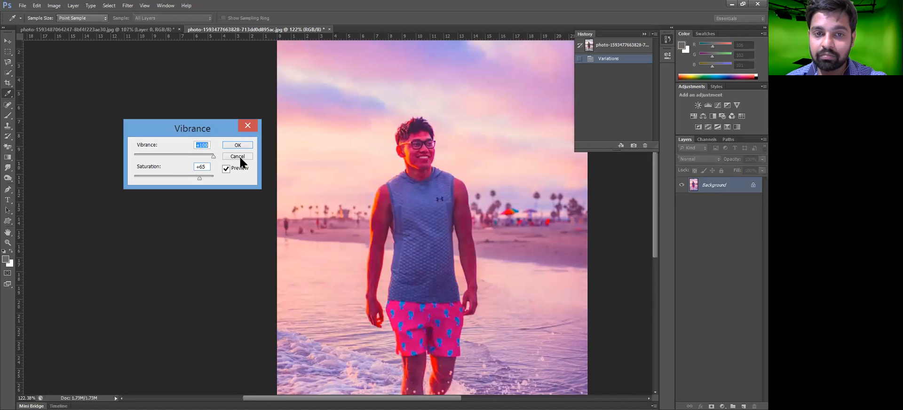
Step: Try vibrance +21 with saturation -100, bring saturation back to about -1, and cancel the Vibrance adjustment
text(1)
drag(169, 165, 179, 176)
click(134, 178)
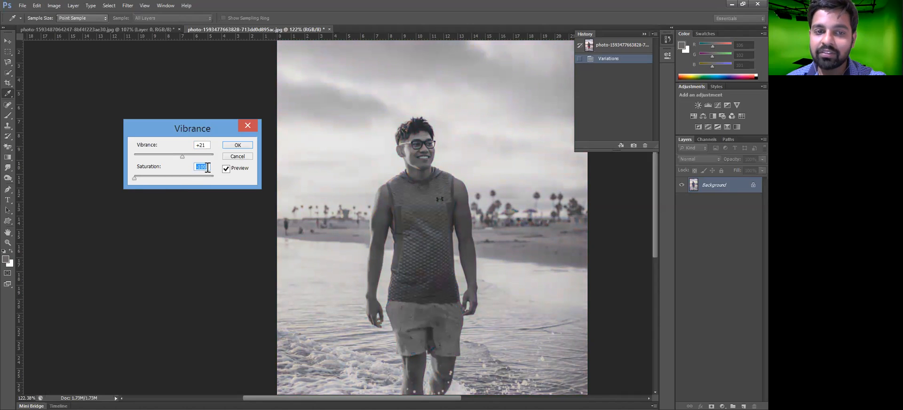
click(173, 177)
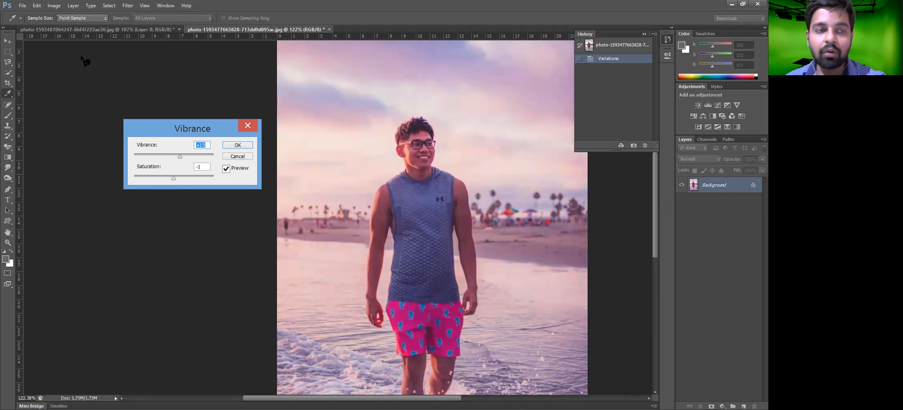
key(Escape)
click(53, 6)
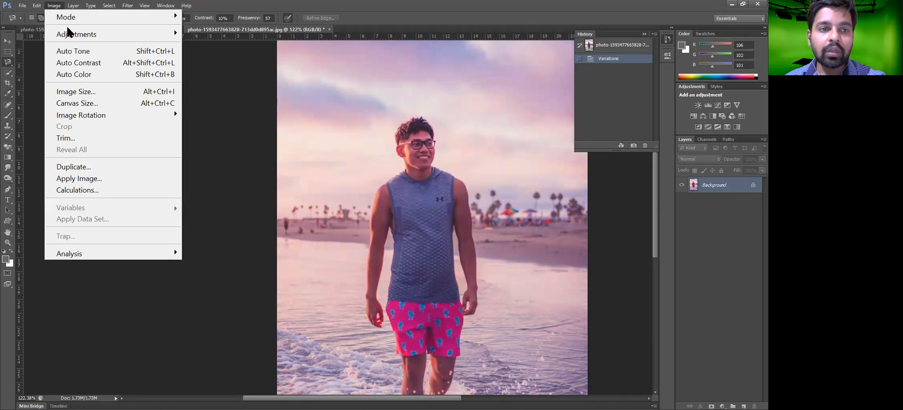
mouse_move(70, 34)
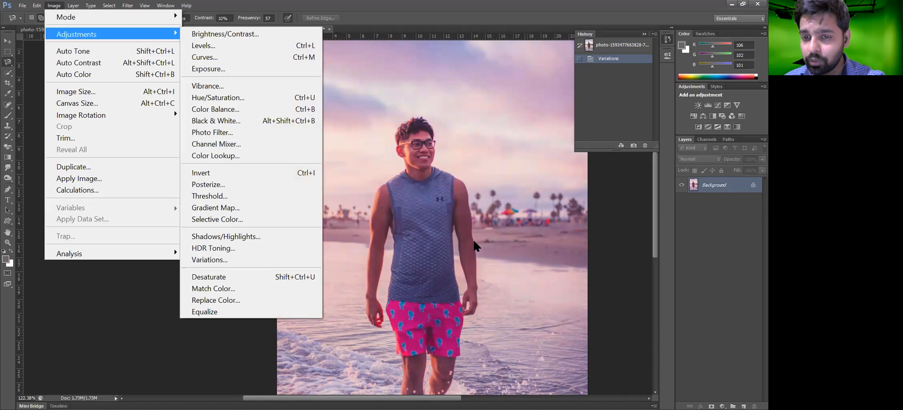
click(441, 244)
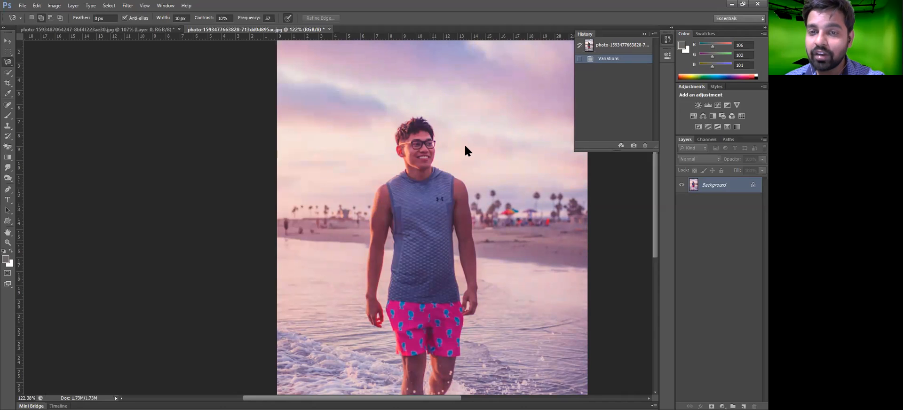
Step: Convert the locked Background into a regular layer and duplicate it
double_click(724, 187)
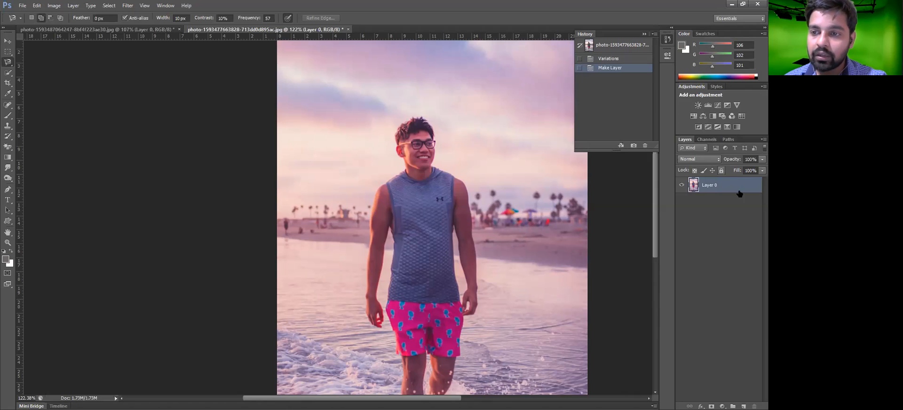
key(ctrl+j)
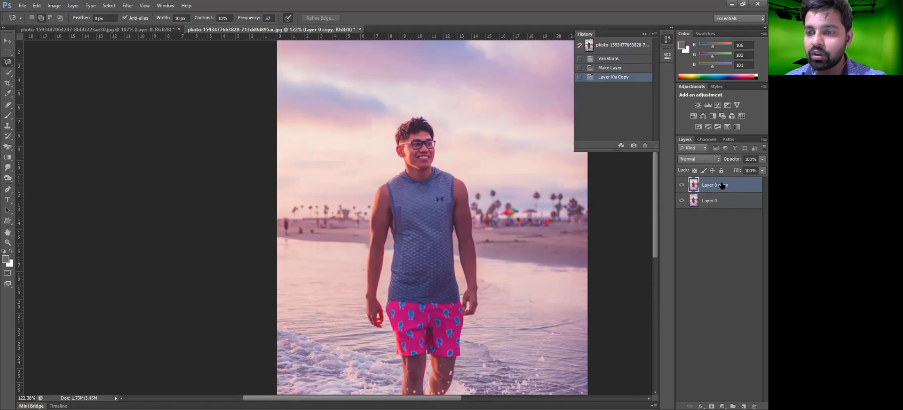
Step: Rename the lower layer as original and make the copied layer above it active
double_click(710, 200)
text(origin)
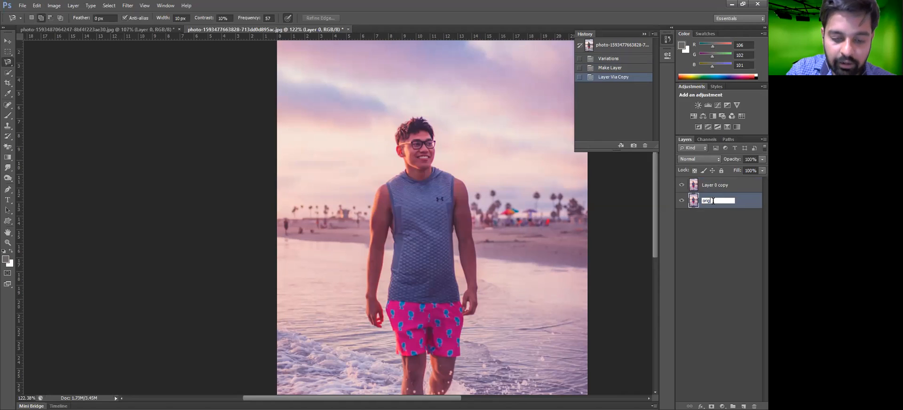
text(al)
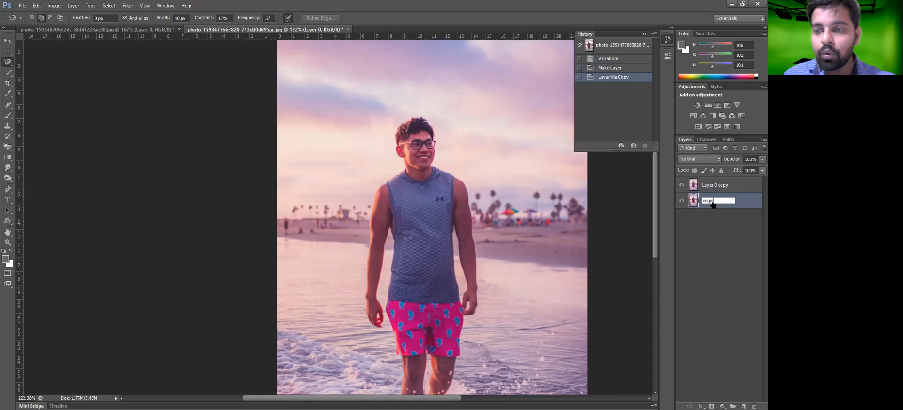
key(Return)
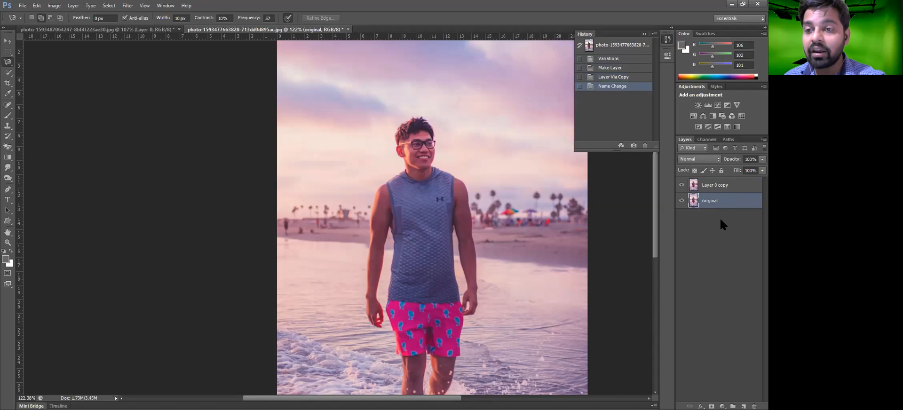
click(716, 187)
click(722, 201)
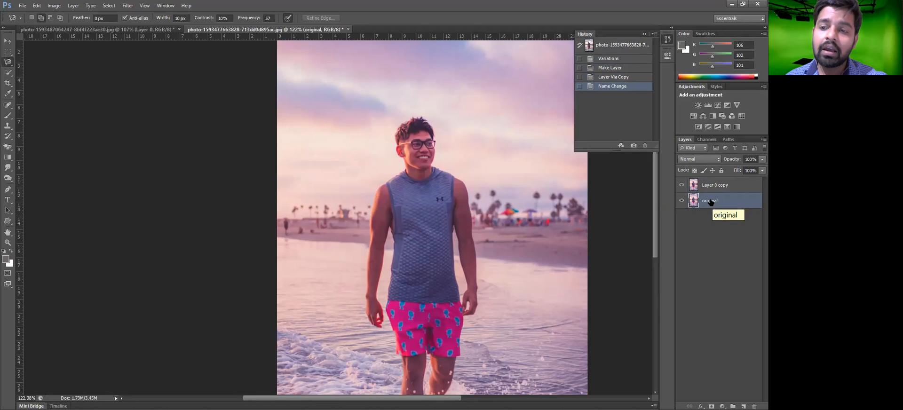
click(710, 186)
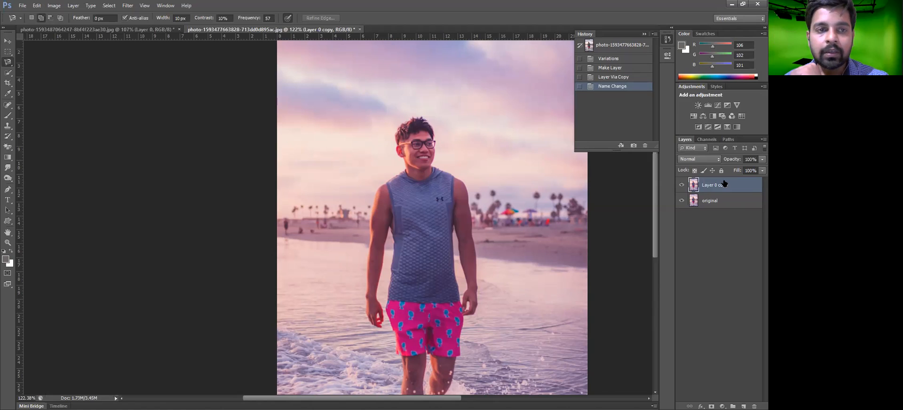
Step: Examine the image's available colour modes and the colour mode options for a new document, and cancel the new document
click(50, 5)
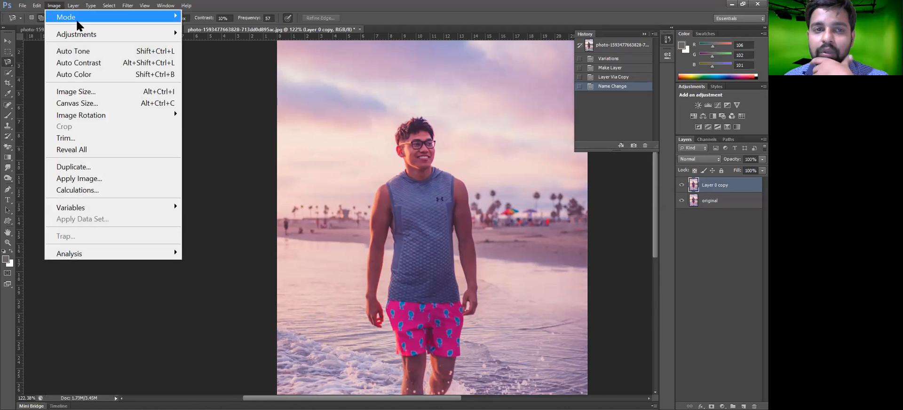
mouse_move(78, 23)
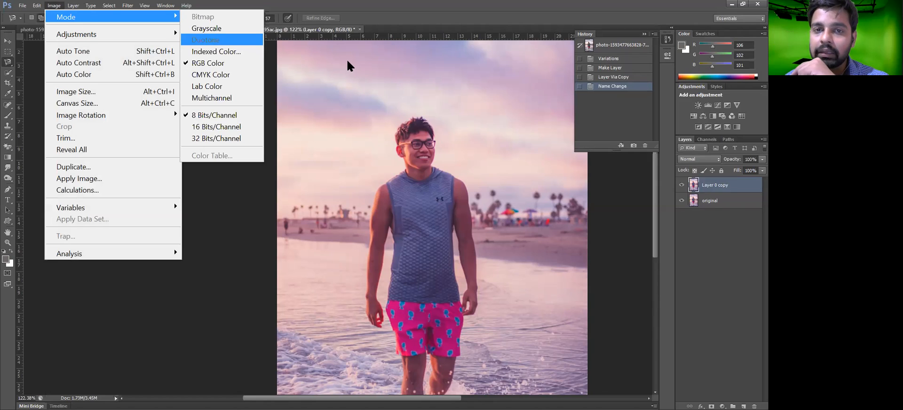
click(342, 39)
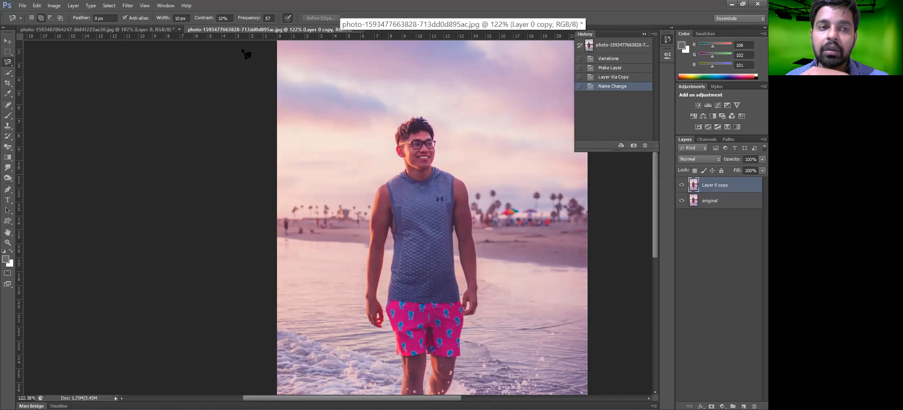
click(22, 6)
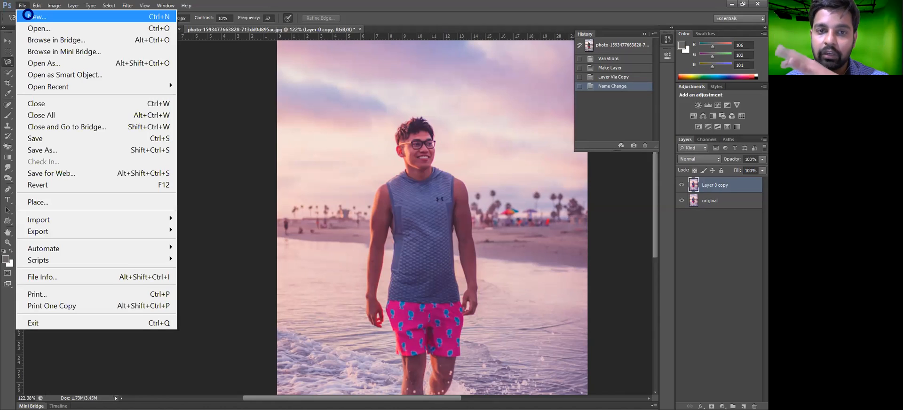
key(Return)
click(323, 183)
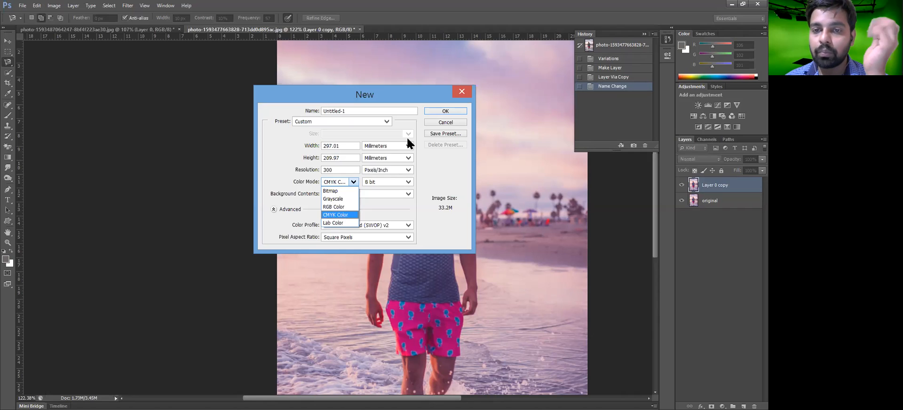
click(442, 120)
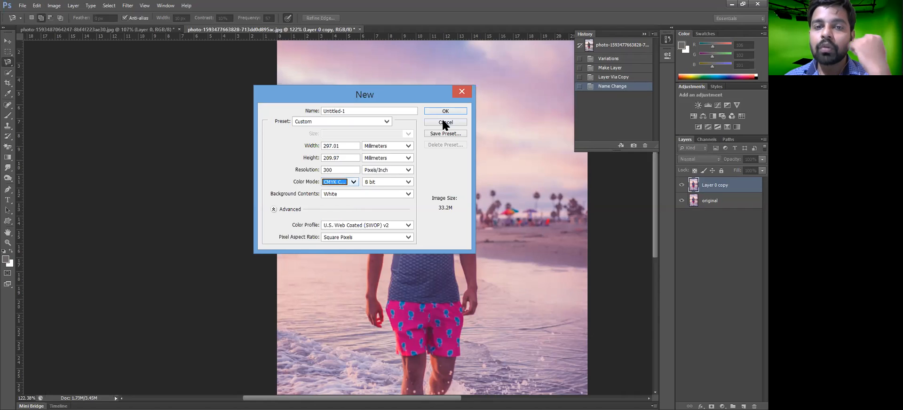
key(Escape)
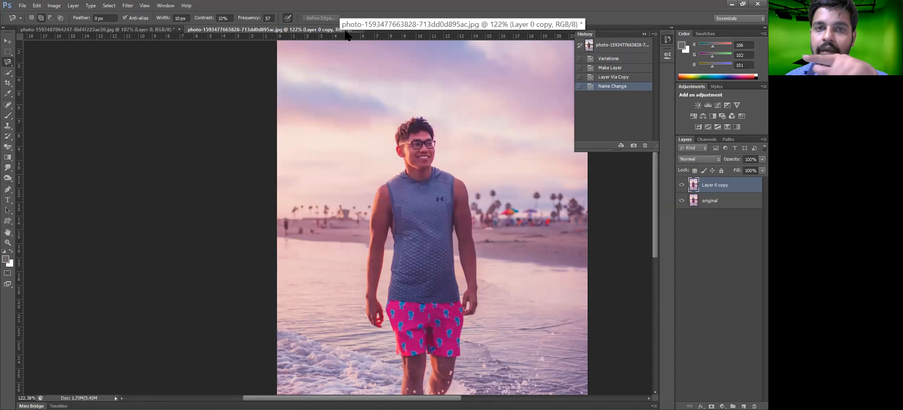
Step: Convert the photo to CMYK Color mode without merging its layers
click(55, 6)
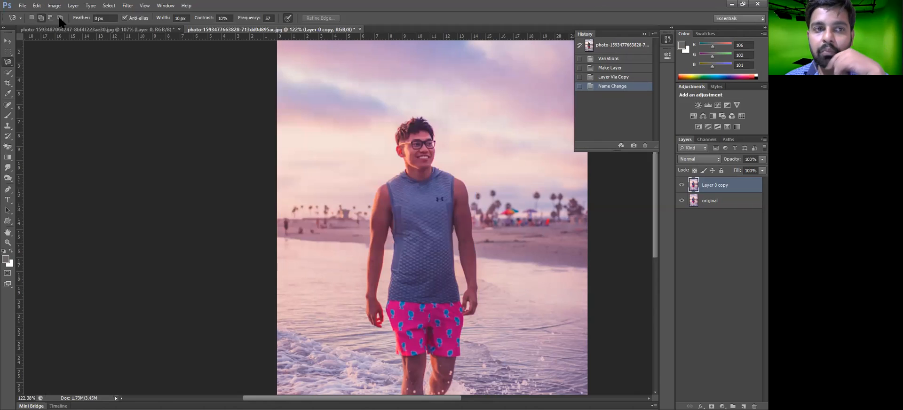
mouse_move(75, 20)
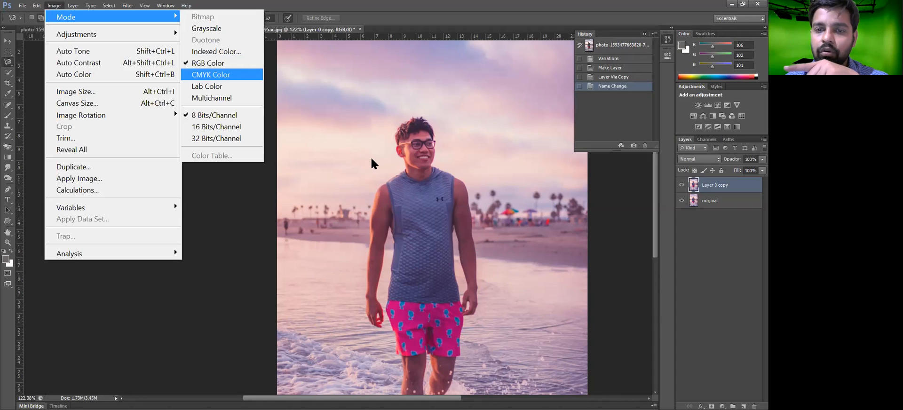
key(Return)
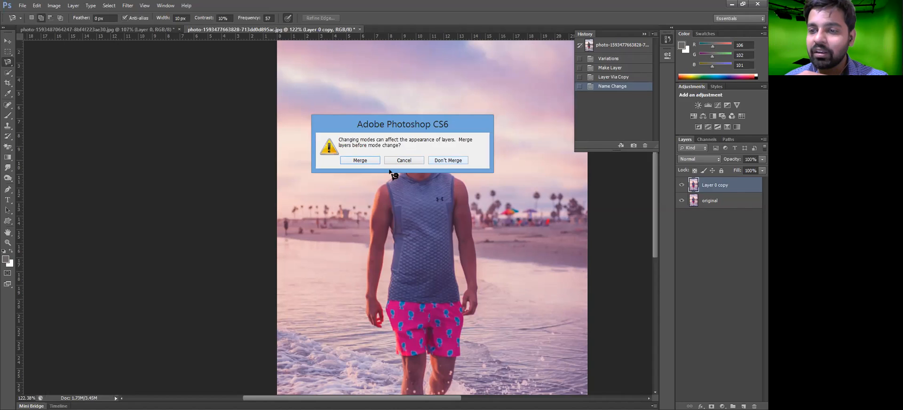
click(447, 161)
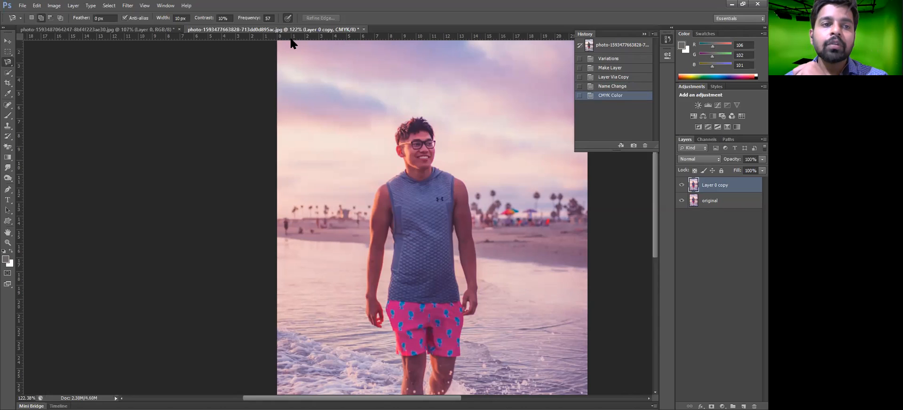
Step: Convert the photo back to RGB Color mode, keeping its two layers separate
click(54, 6)
mouse_move(66, 16)
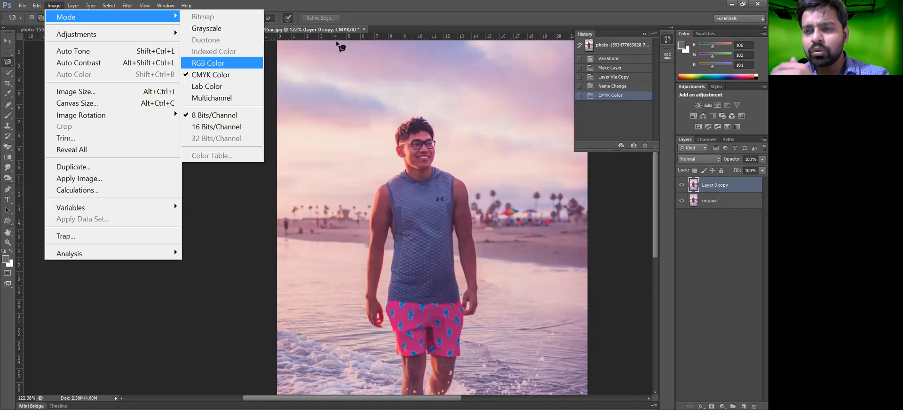
key(Return)
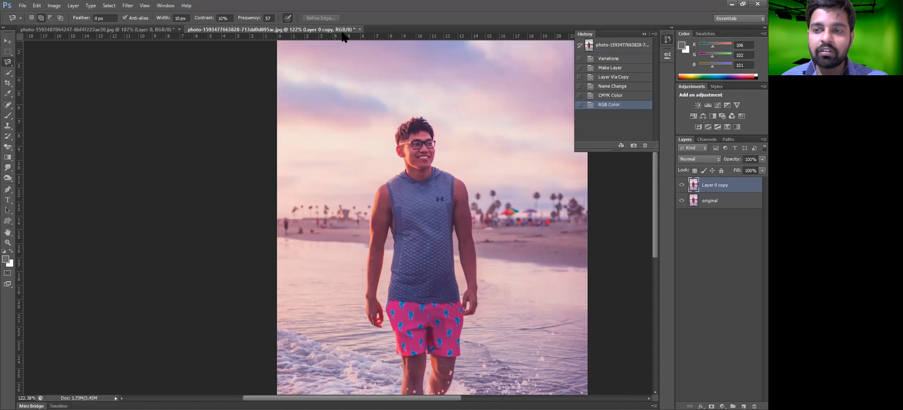
Step: Convert the photo to Indexed Color mode, flattening its layers into one
click(53, 5)
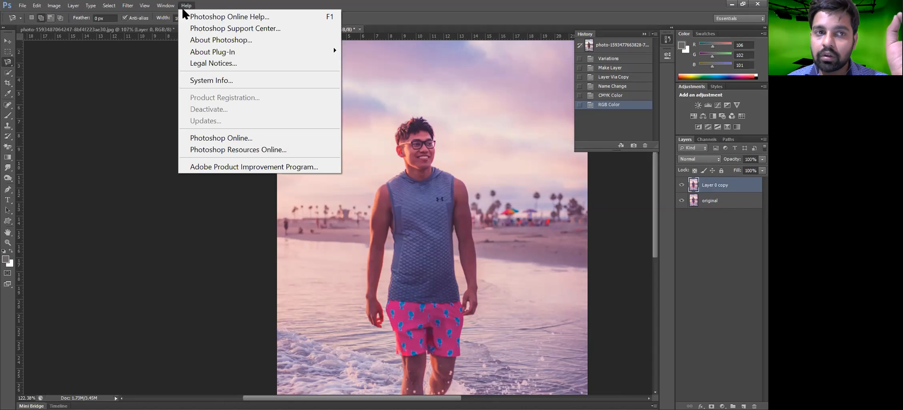
mouse_move(129, 12)
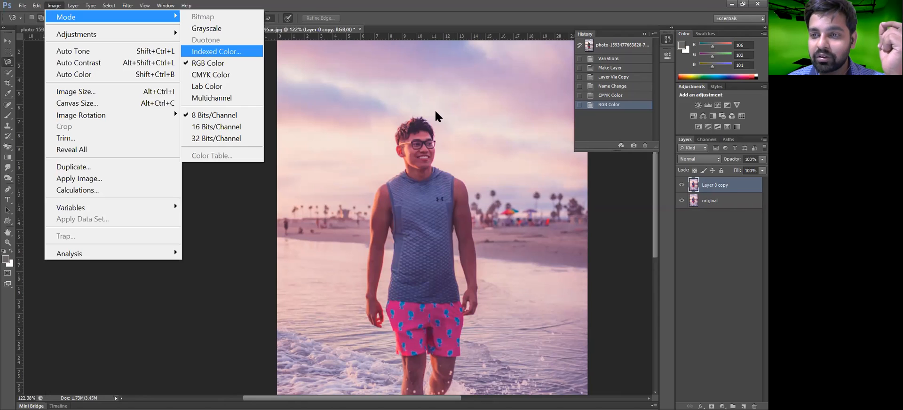
key(Return)
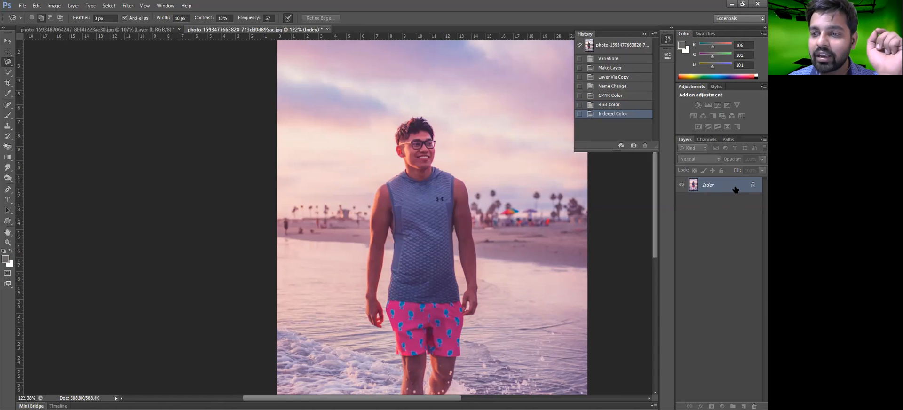
Step: Convert the beach portrait from Indexed Color back to RGB Color mode
click(54, 6)
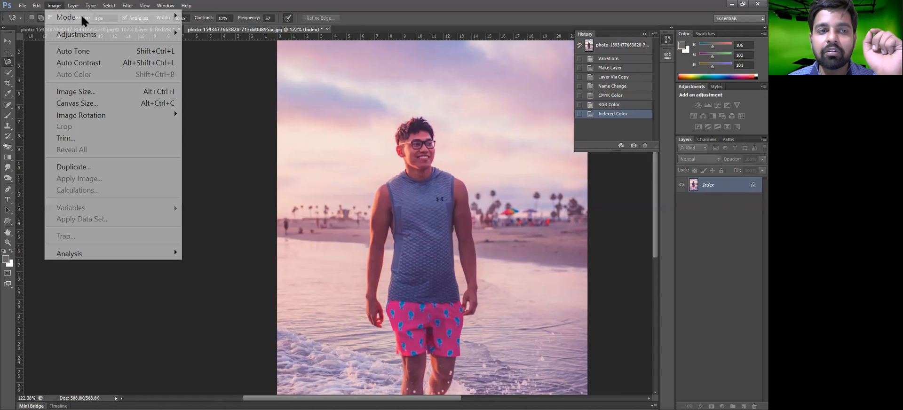
mouse_move(174, 17)
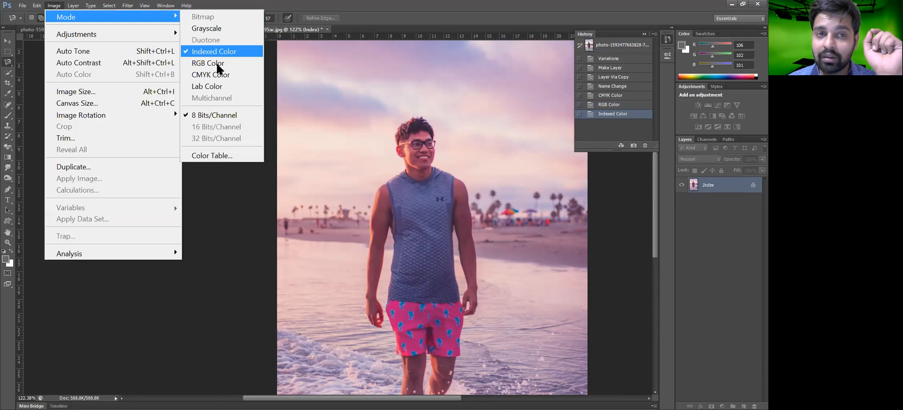
click(219, 64)
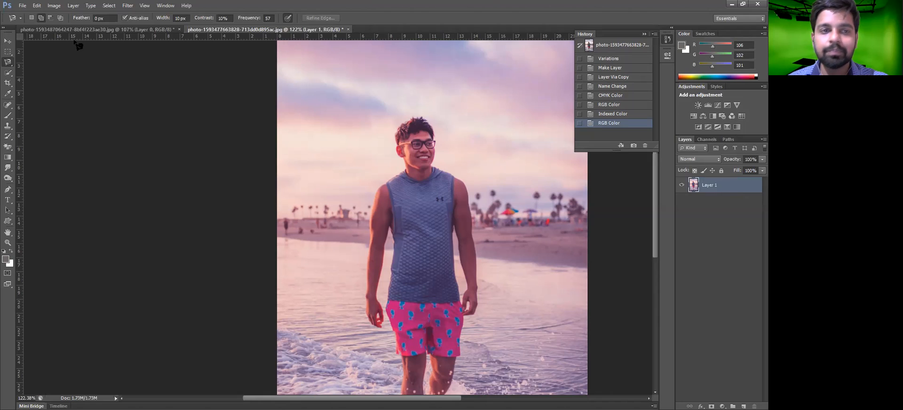
Step: Open the photo of the bride with henna-covered hands from the Photoshop folder
click(50, 5)
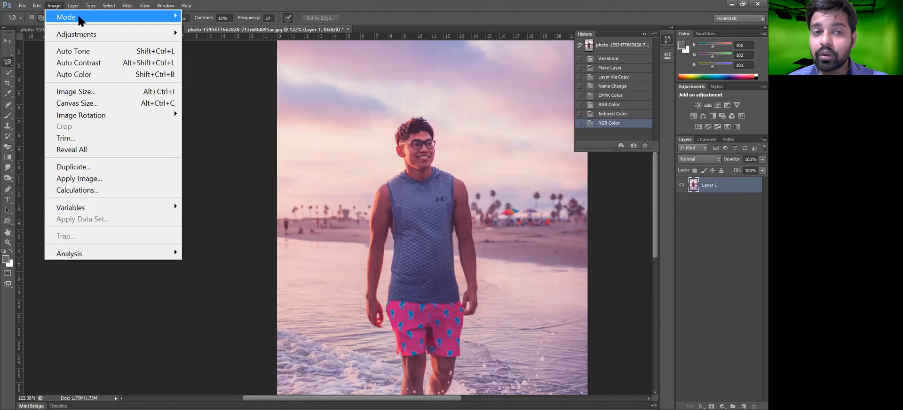
mouse_move(77, 16)
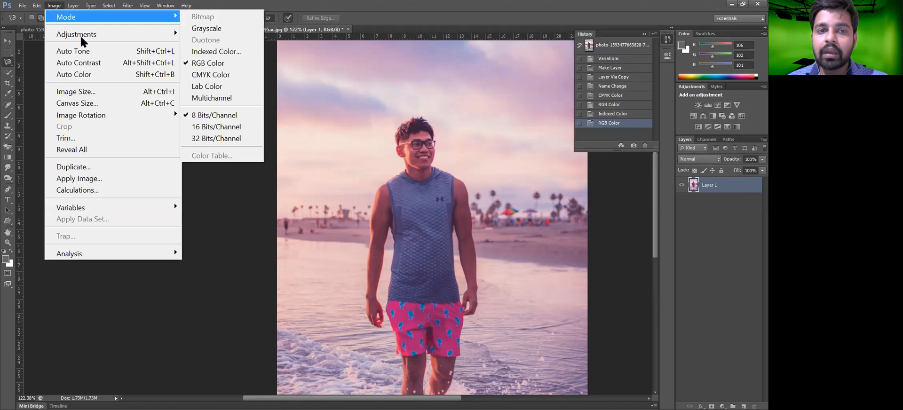
mouse_move(83, 31)
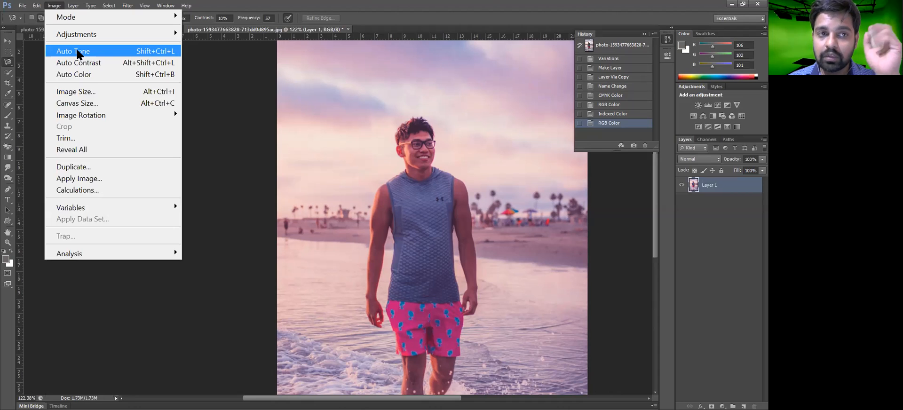
mouse_move(23, 6)
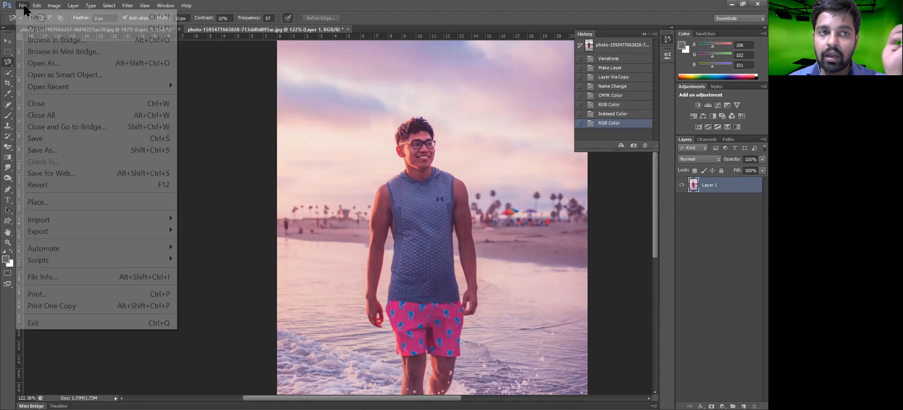
click(40, 29)
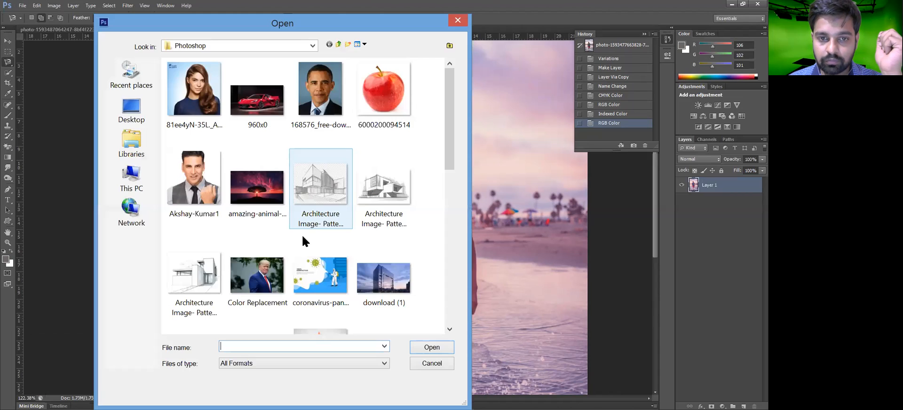
scroll(301, 231, down, 5)
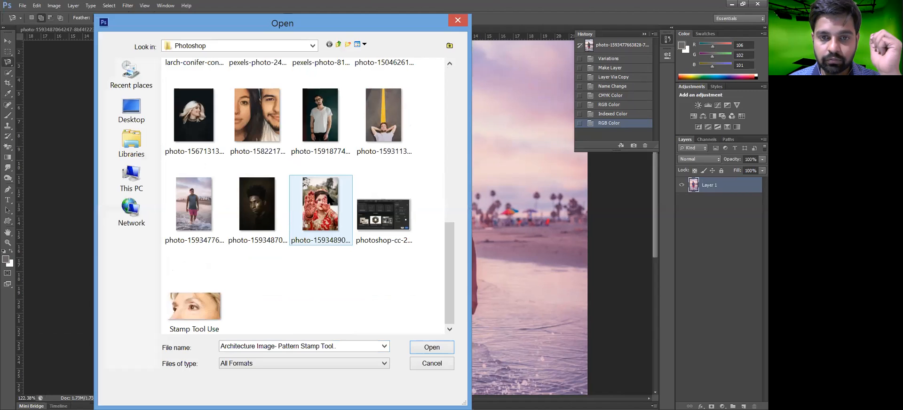
double_click(326, 216)
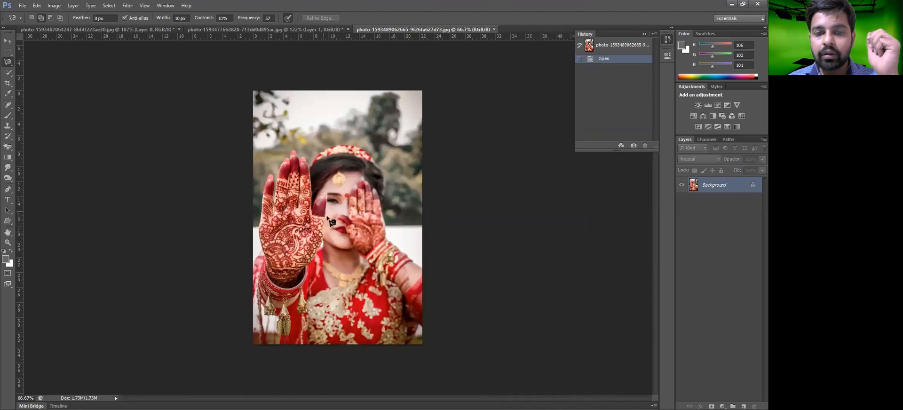
Step: Clear the accidental Magnetic Lasso selection on the bride photo and switch to the Move tool
double_click(380, 204)
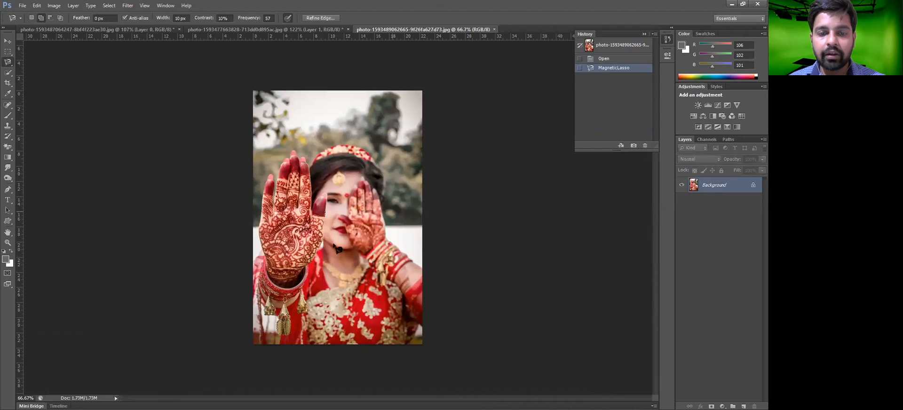
key(ctrl+d)
key(v)
scroll(335, 249, up, 2)
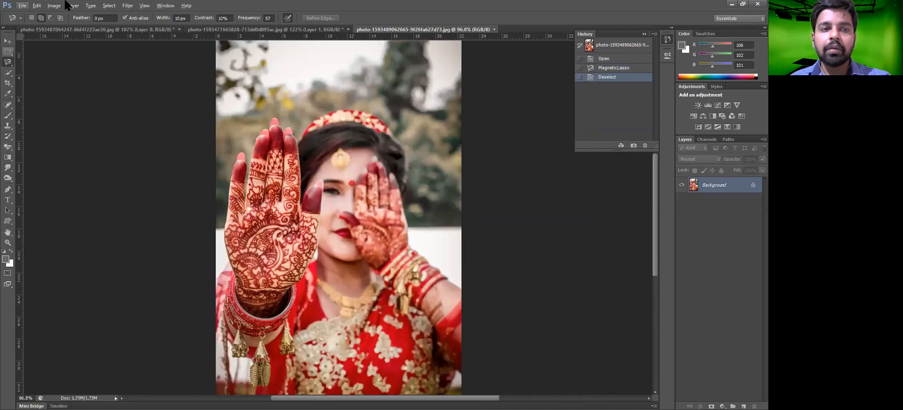
Step: Apply the Auto Tone, Auto Contrast and Auto Color corrections to the bride photo
click(54, 5)
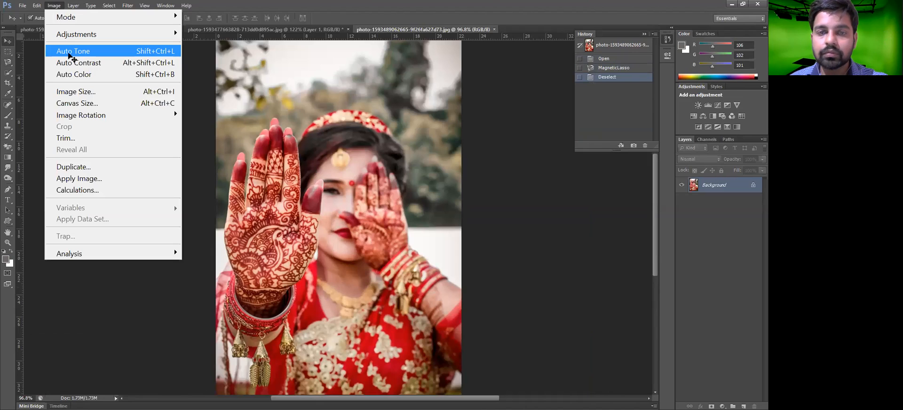
click(71, 52)
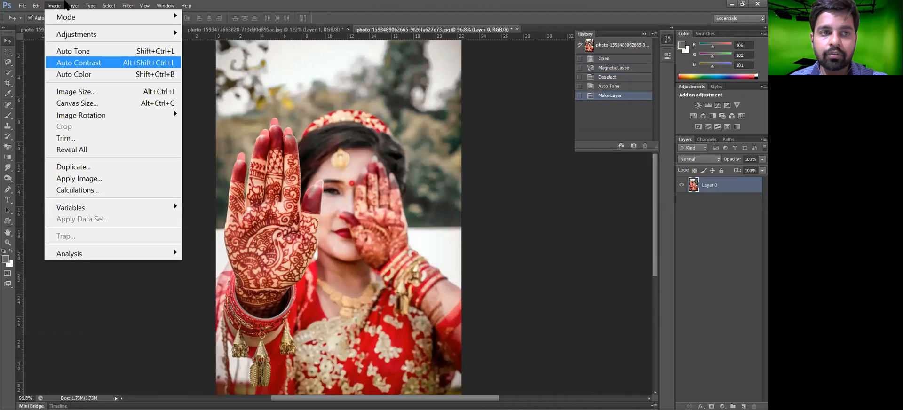
click(89, 61)
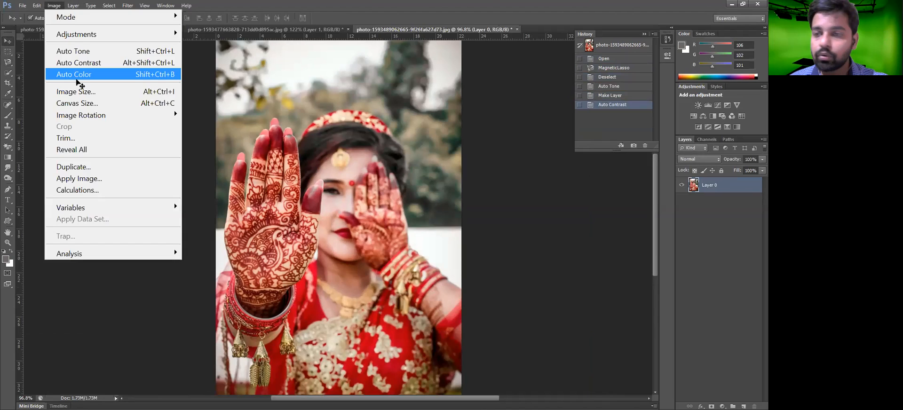
click(78, 76)
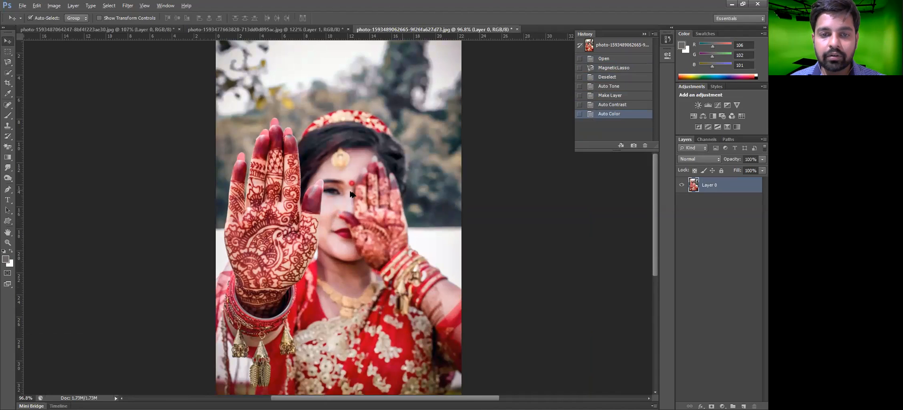
Step: Undo the three automatic corrections, the layer conversion and the deselection on the bride photo
scroll(343, 212, up, 4)
key(ctrl+alt+z)
key(ctrl+alt+z)
key(ctrl+alt+z)
key(ctrl+alt+z)
key(ctrl+alt+z)
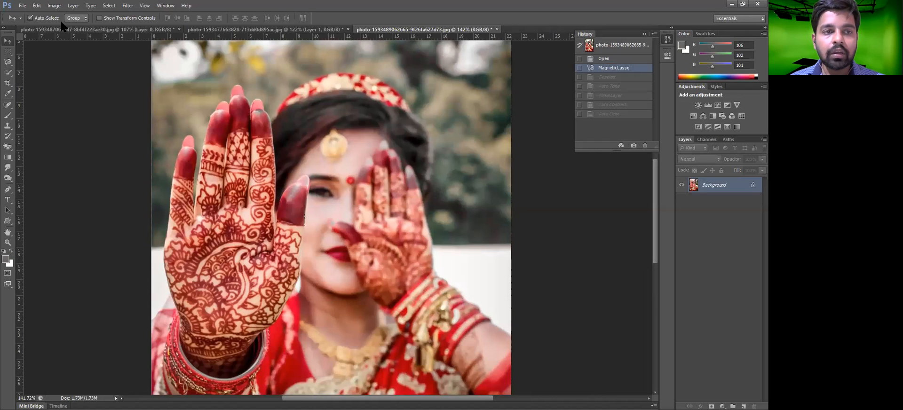
Step: Convert the background to a regular layer, apply Auto Tone and clear the lasso selection
click(54, 5)
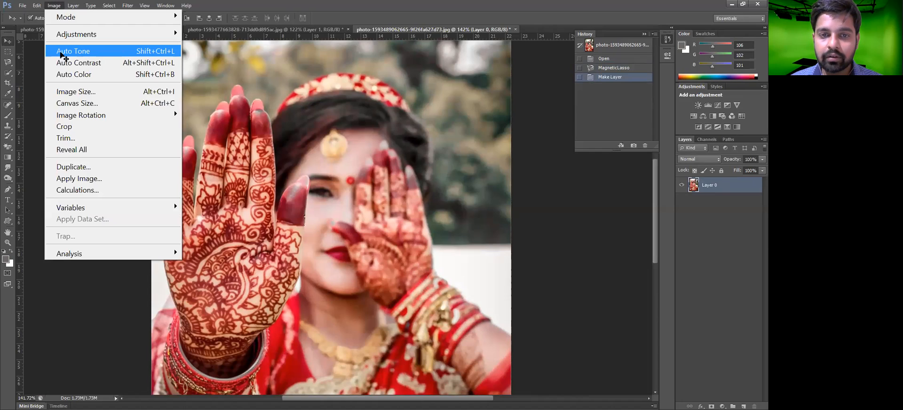
click(63, 52)
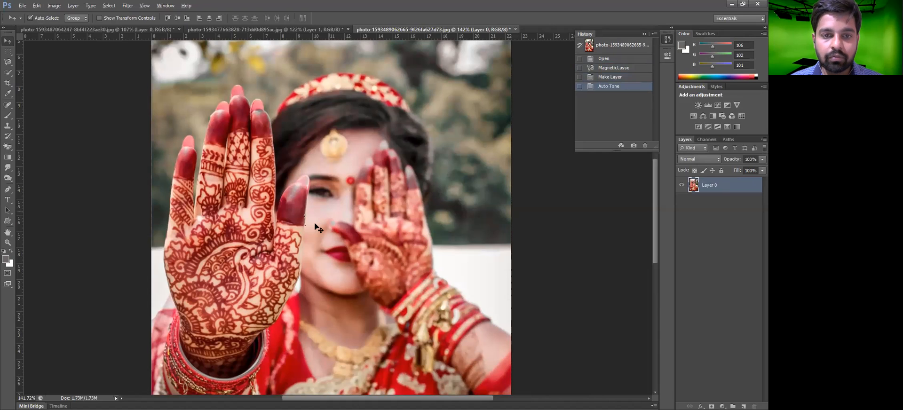
key(ctrl+d)
scroll(314, 227, up, 3)
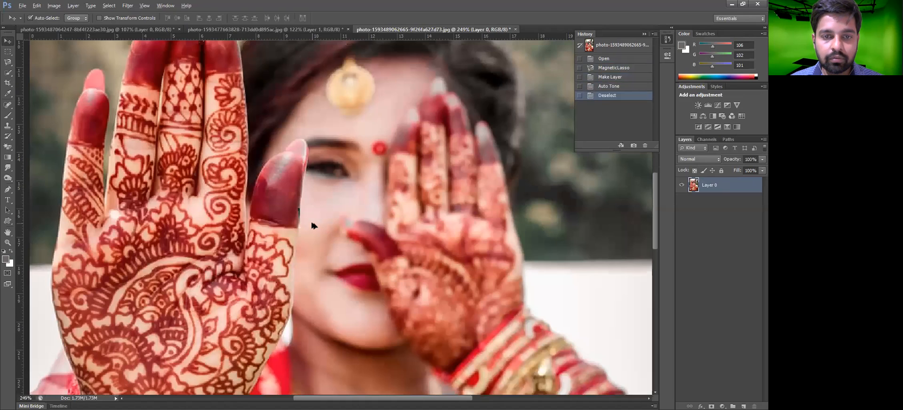
Step: Undo the deselection, Auto Tone and the background layer conversion
key(ctrl+alt+z)
key(ctrl+alt+z)
key(ctrl+alt+z)
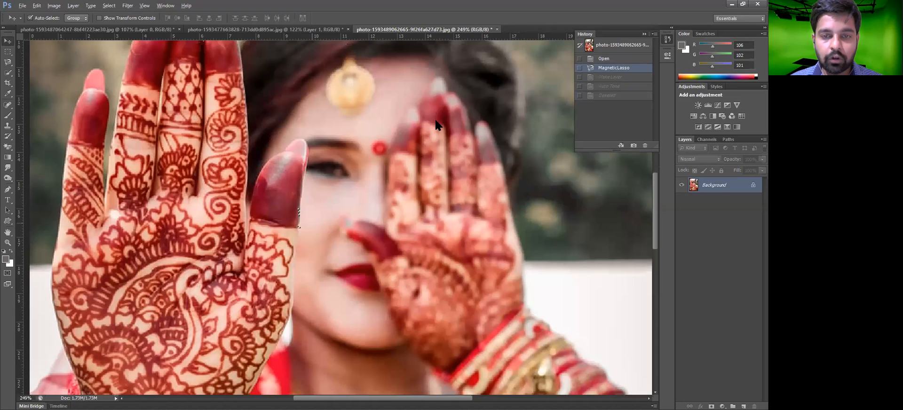
Step: Cancel the JPEG save options and deselect the leftover lasso selection near the thumb
key(ctrl+s)
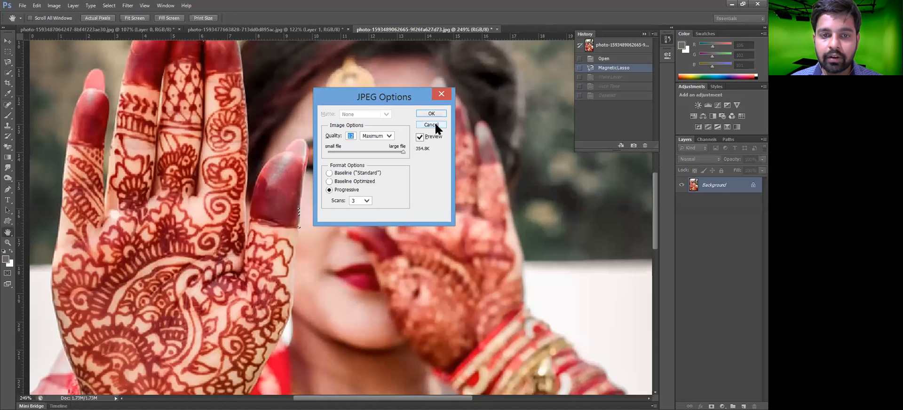
click(430, 124)
key(ctrl+d)
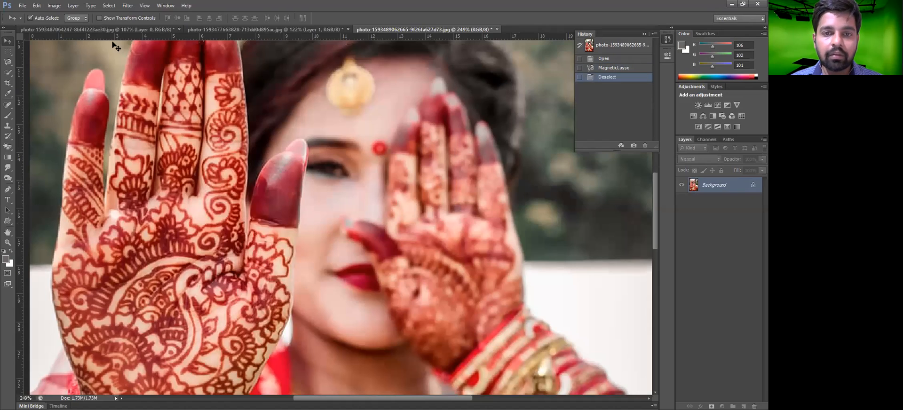
Step: Convert the background to a regular layer and apply Auto Tone, toggling the correction off and on to compare
click(54, 6)
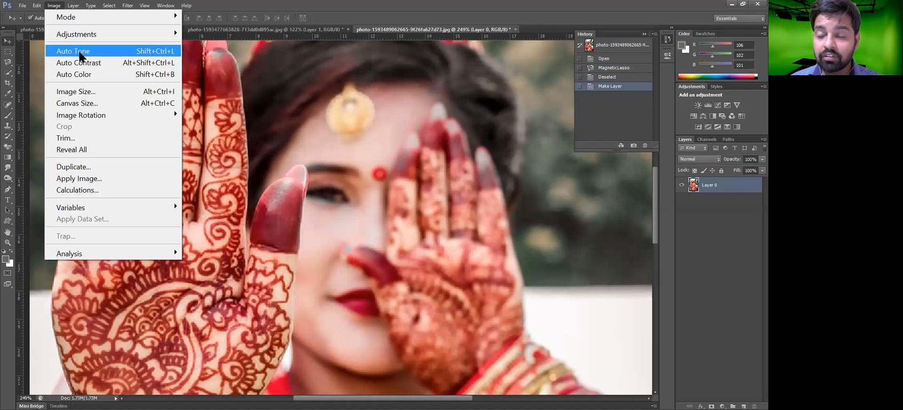
click(79, 52)
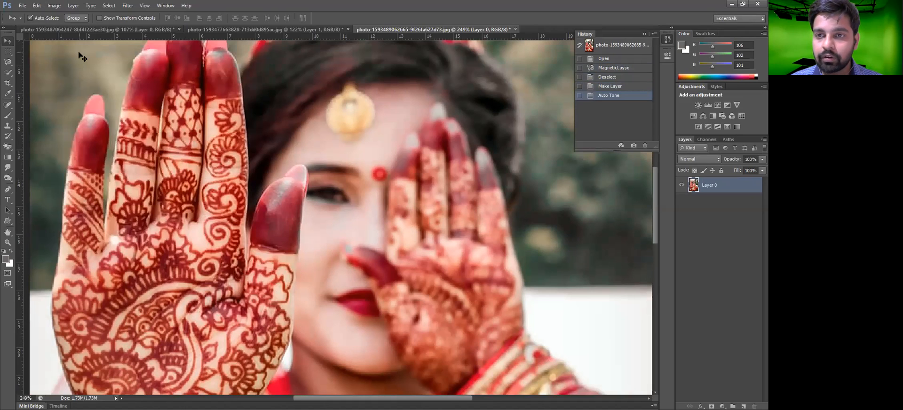
key(ctrl+z)
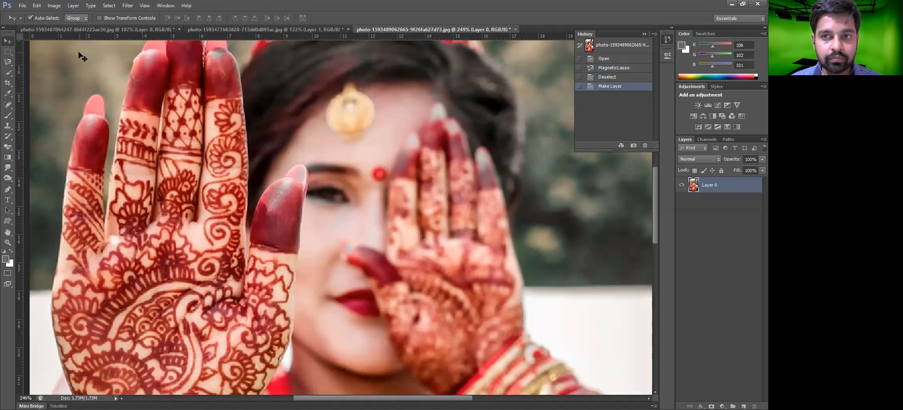
key(ctrl+z)
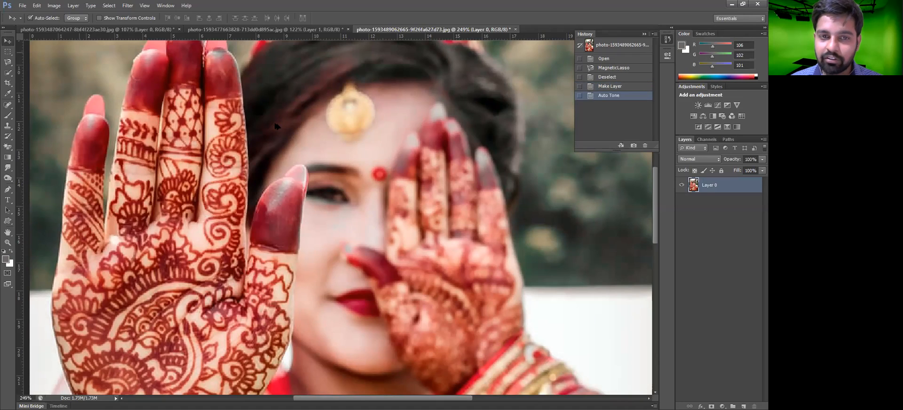
Step: Compare the bride's face and forehead ornament up close with and without Auto Tone, ending with the correction applied
scroll(335, 148, up, 3)
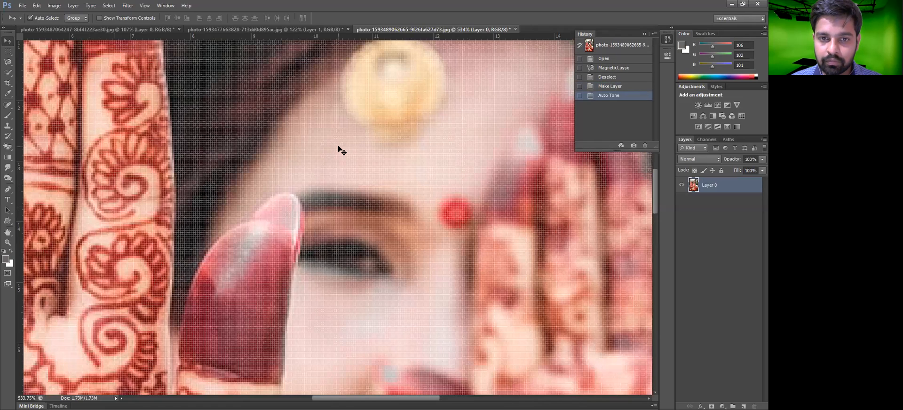
scroll(339, 150, down, 3)
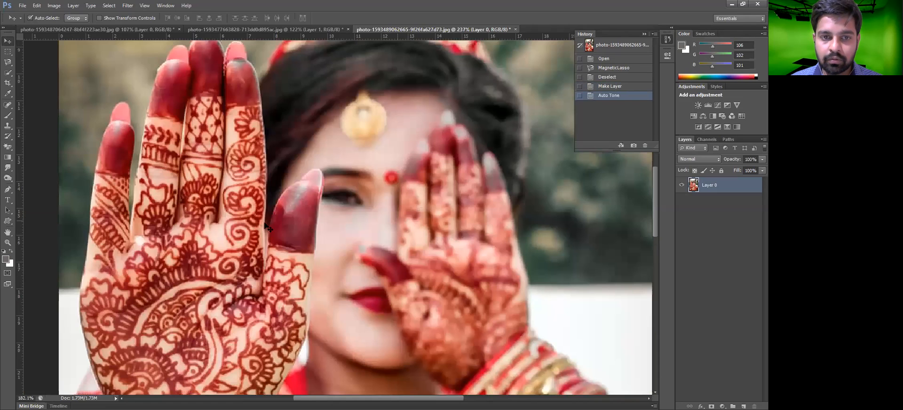
key(ctrl+z)
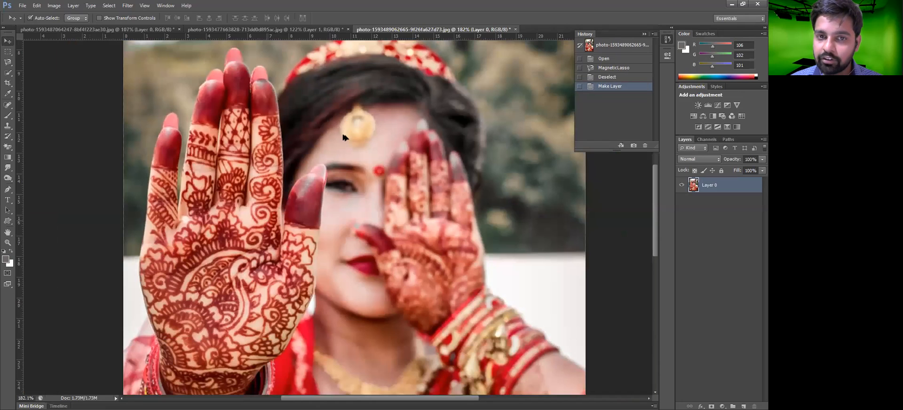
scroll(342, 136, up, 6)
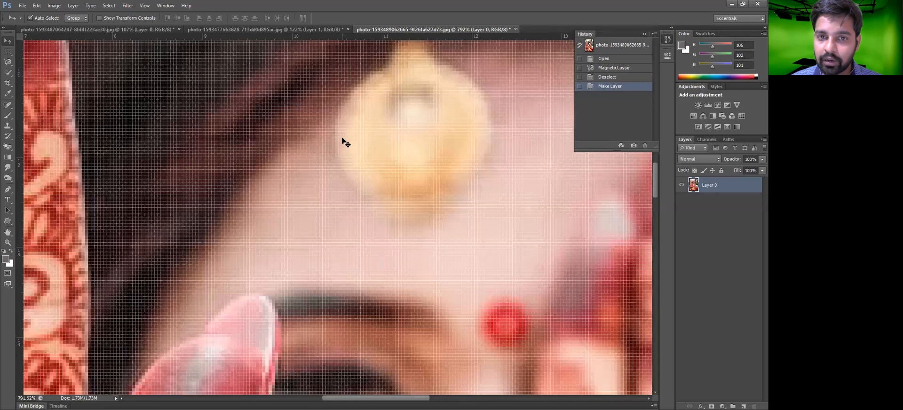
scroll(345, 141, up, 2)
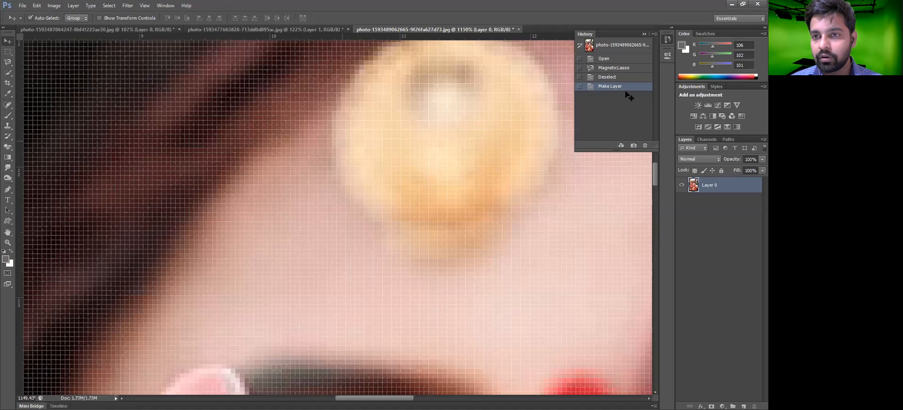
key(ctrl+shift+l)
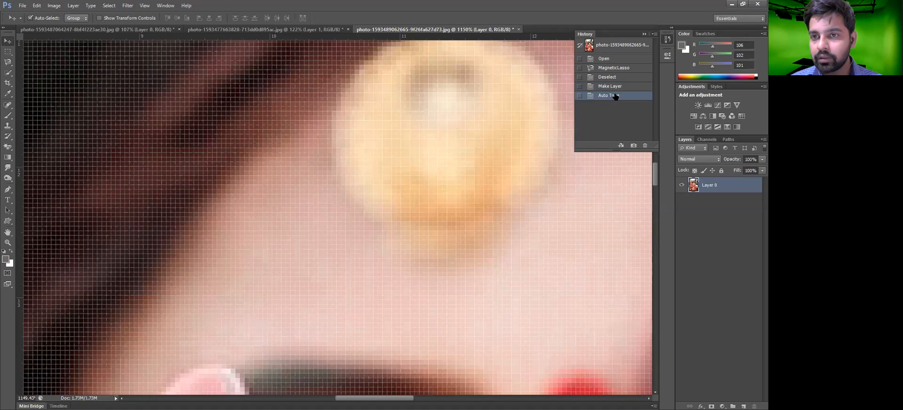
key(ctrl+z)
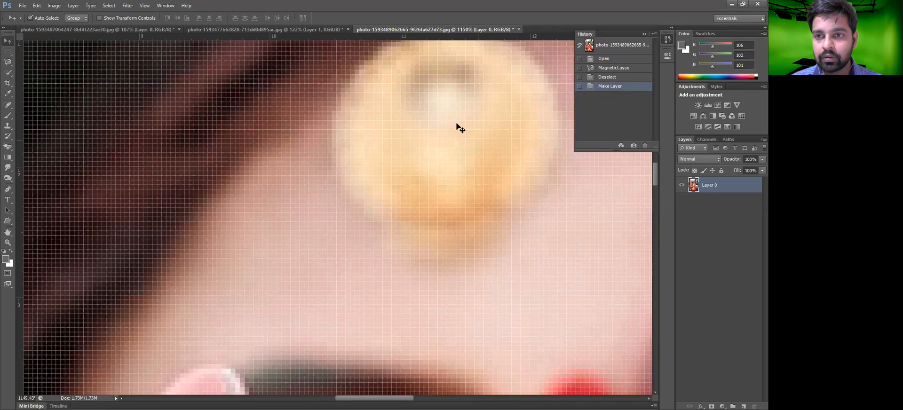
key(ctrl+shift+l)
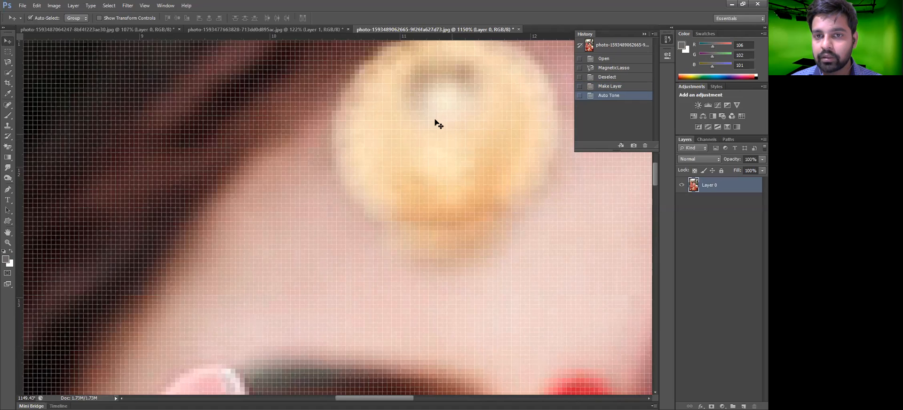
Step: Undo the Auto Tone correction on the bride's photo
key(ctrl+z)
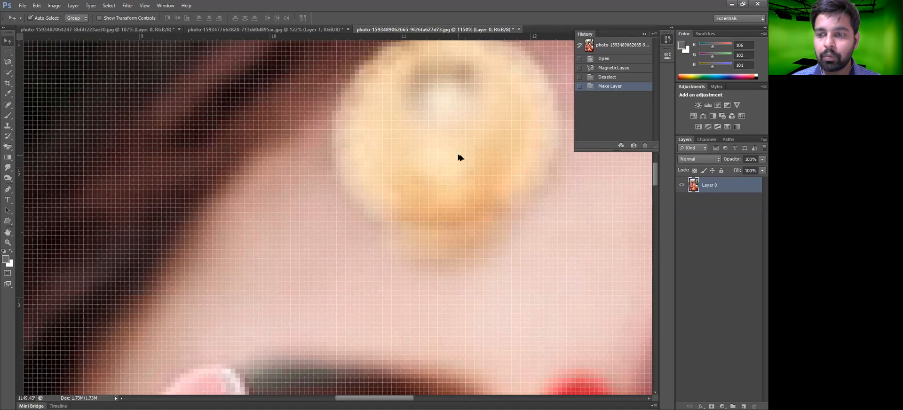
scroll(459, 159, down, 10)
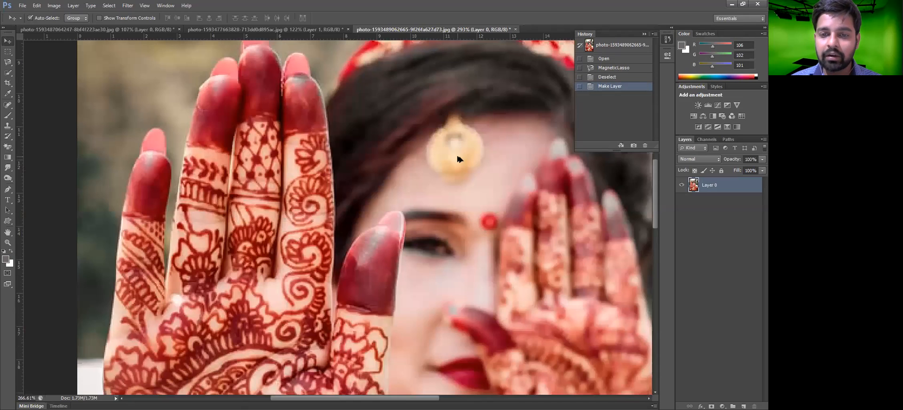
scroll(329, 43, up, 3)
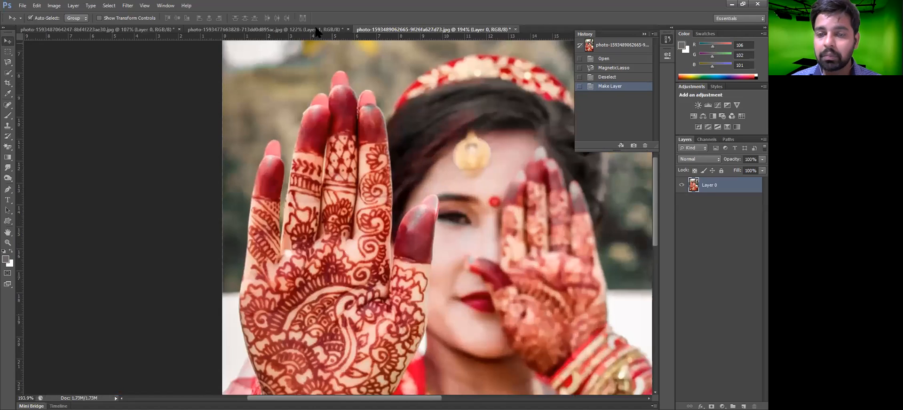
Step: Open the Barack Obama portrait wallpaper file and apply Auto Tone to it
click(22, 5)
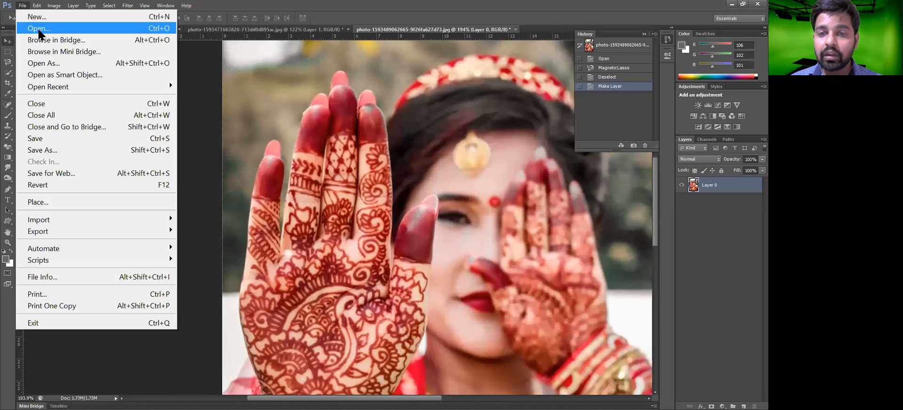
click(40, 31)
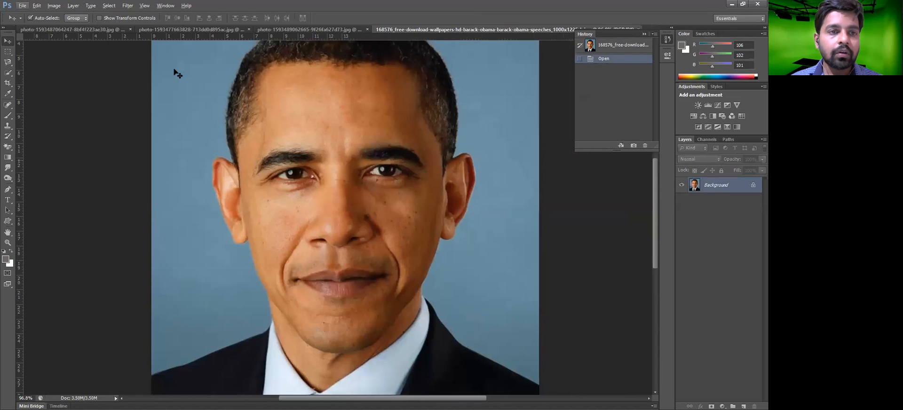
click(55, 4)
click(77, 51)
drag(377, 243, 409, 156)
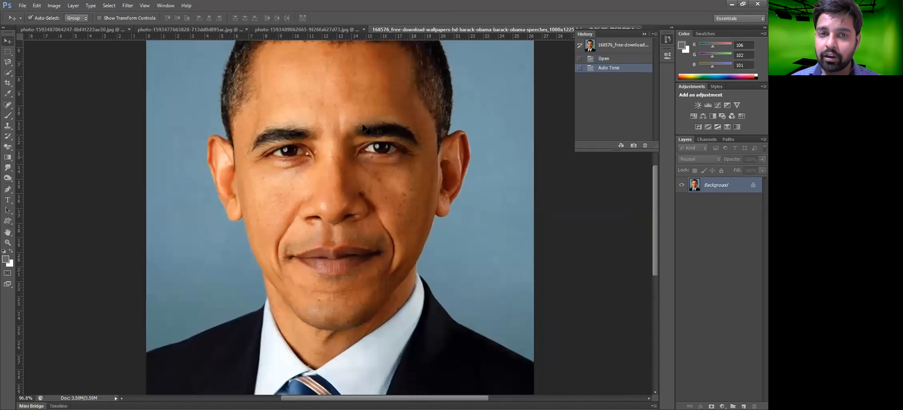
scroll(339, 146, up, 2)
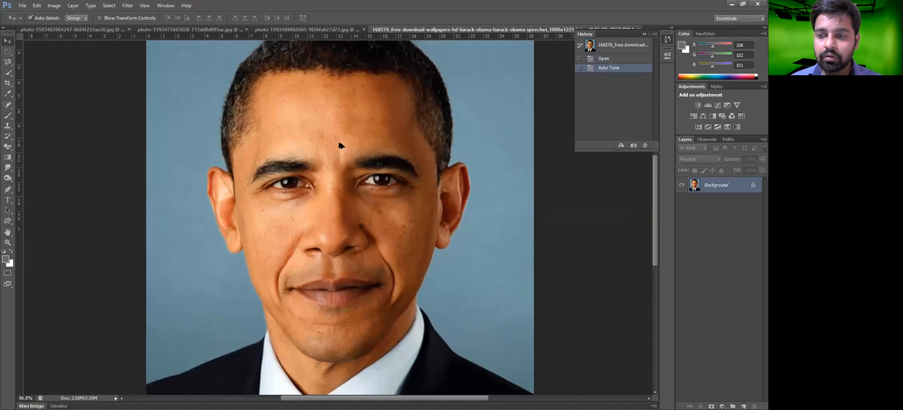
scroll(305, 128, up, 1)
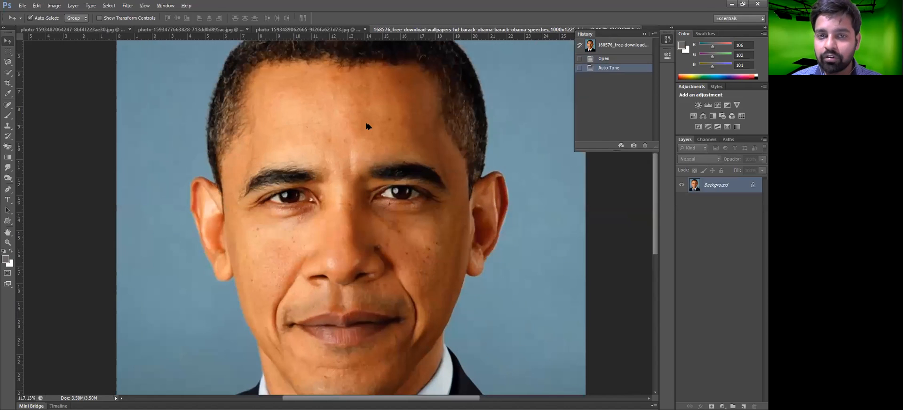
Step: Undo and reapply Auto Tone on the portrait, comparing the original and corrected states and ending with the correction applied
key(ctrl+z)
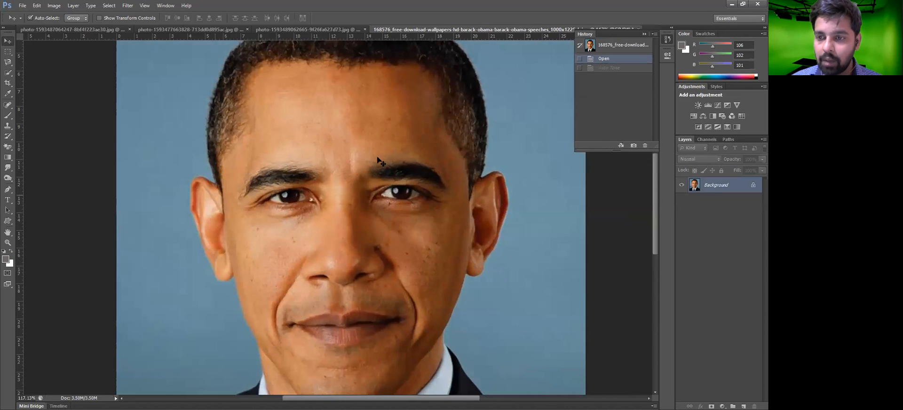
click(54, 5)
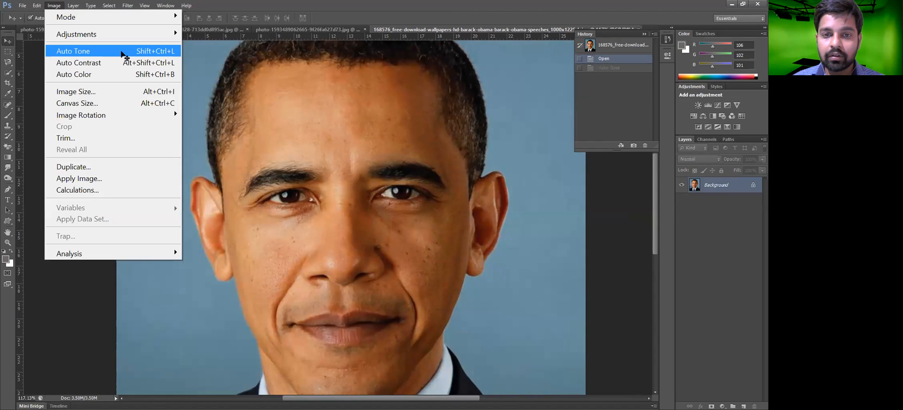
click(121, 53)
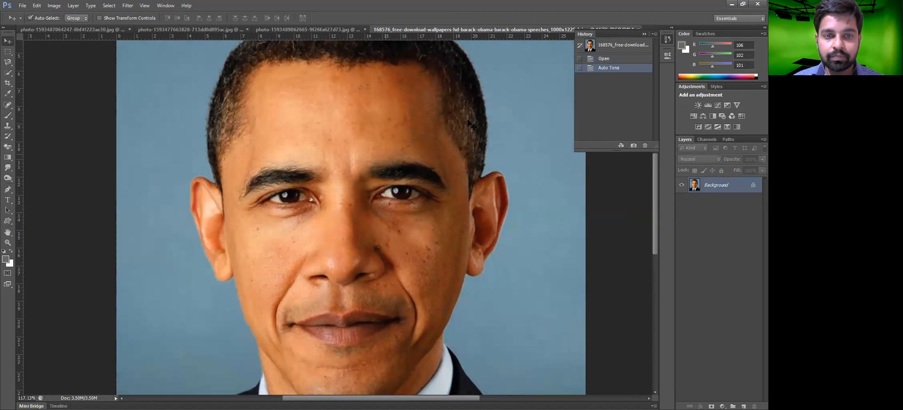
key(ctrl+z)
key(ctrl+z)
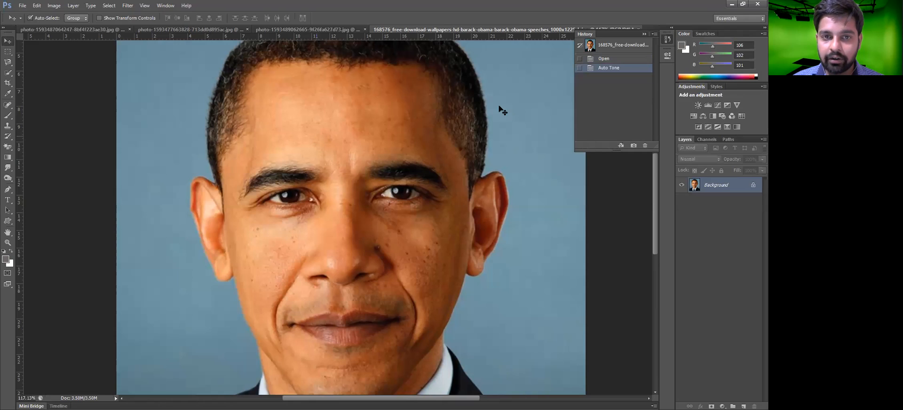
key(ctrl+z)
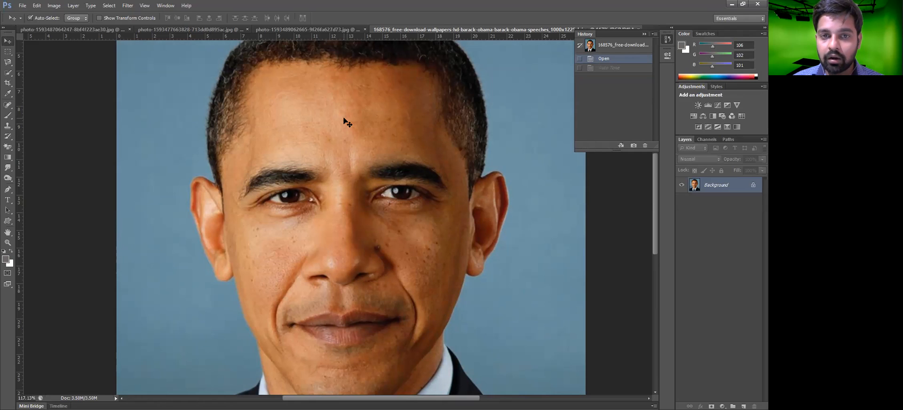
key(ctrl+z)
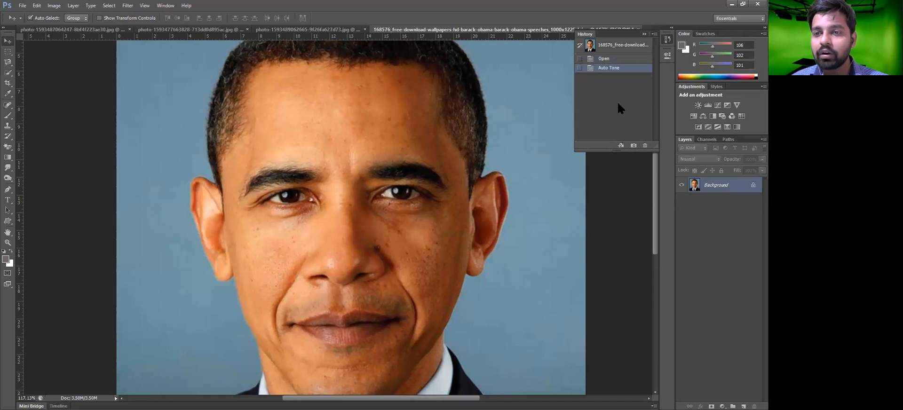
click(612, 59)
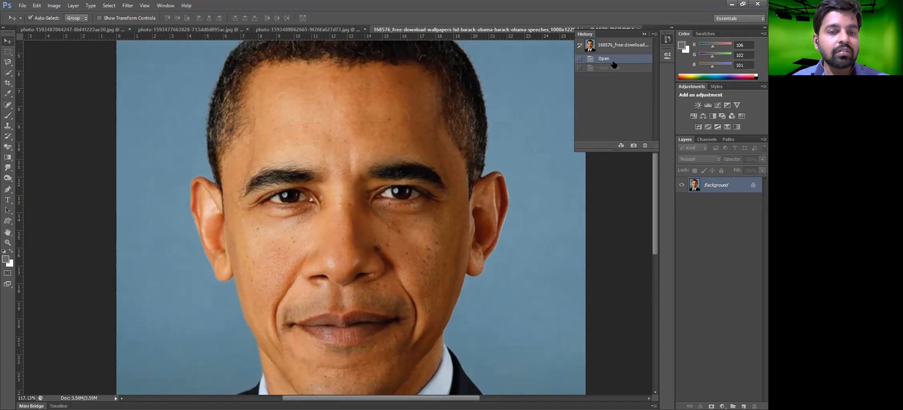
click(611, 68)
key(ctrl+z)
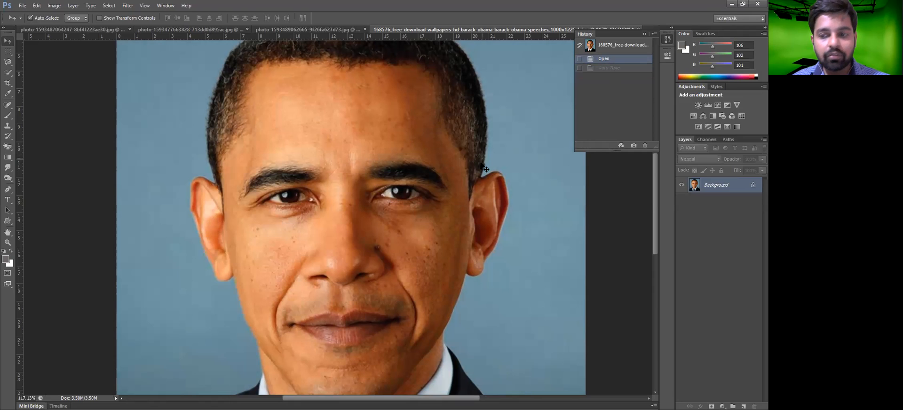
key(ctrl+z)
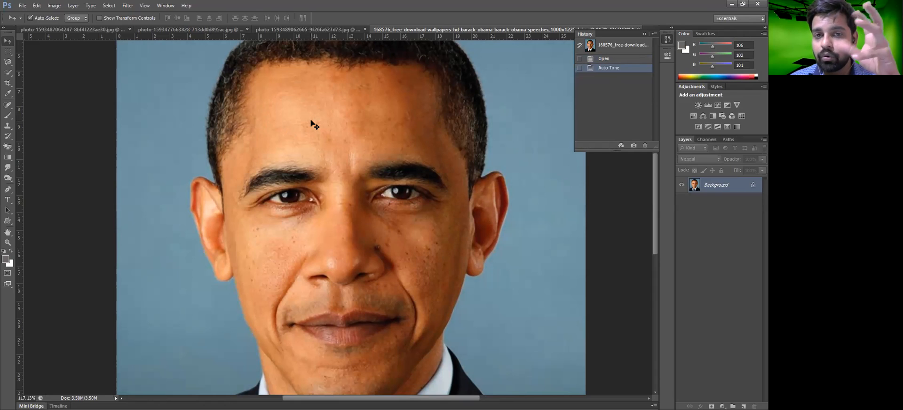
Step: Revisit the bride's photo, return to the Obama portrait and apply Auto Tone a second time
click(317, 31)
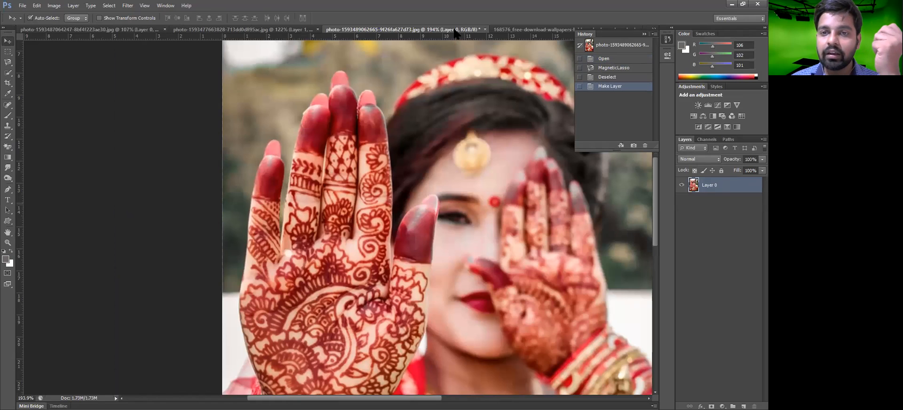
click(512, 30)
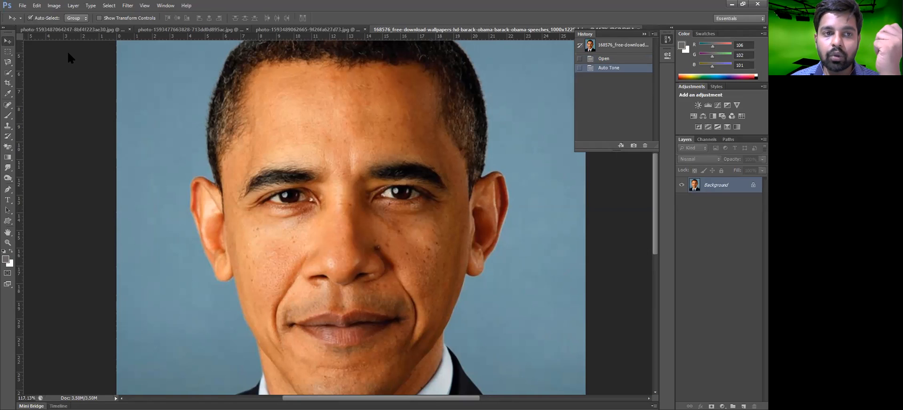
click(54, 6)
click(75, 51)
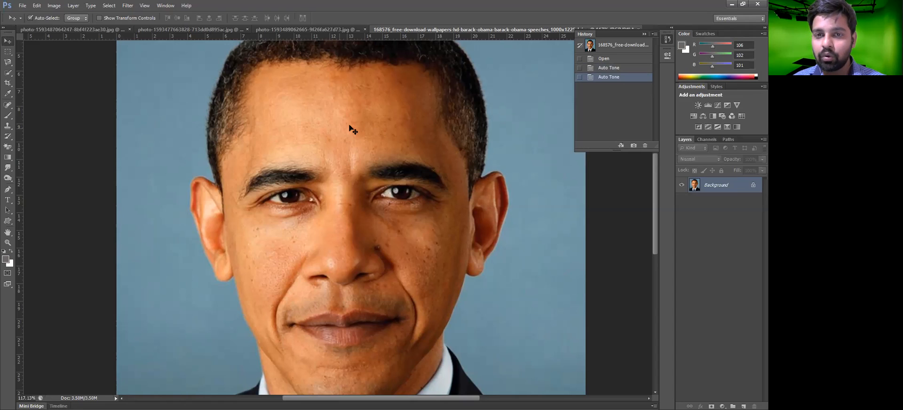
Step: Compare the first and second Auto Tone states on the face and up close on the forehead, ending with the second applied
click(612, 69)
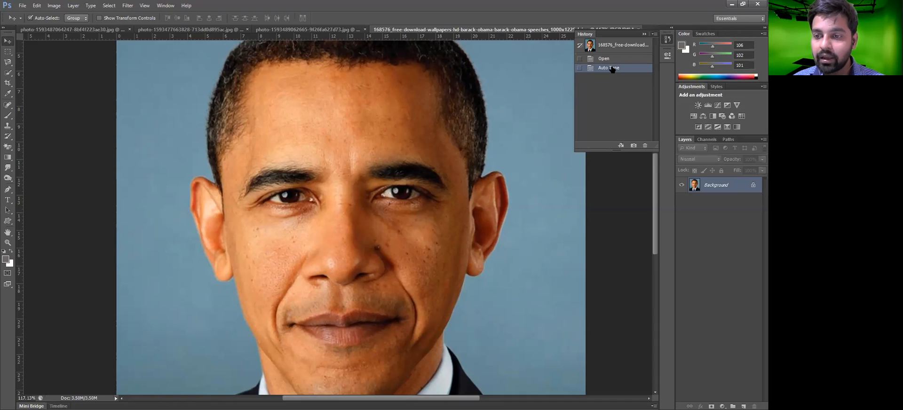
key(ctrl+z)
key(ctrl+z)
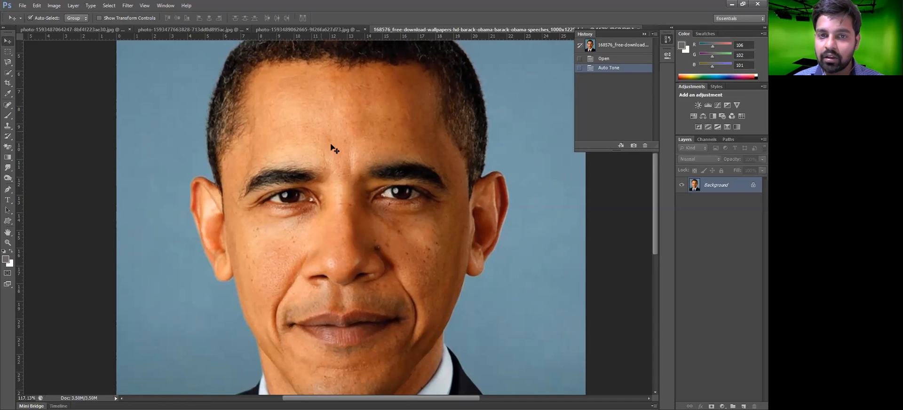
key(ctrl+z)
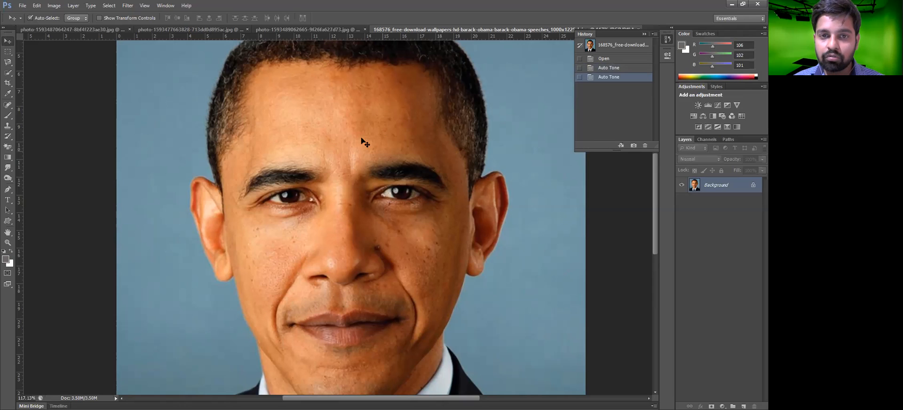
key(ctrl+z)
scroll(342, 120, left, 1)
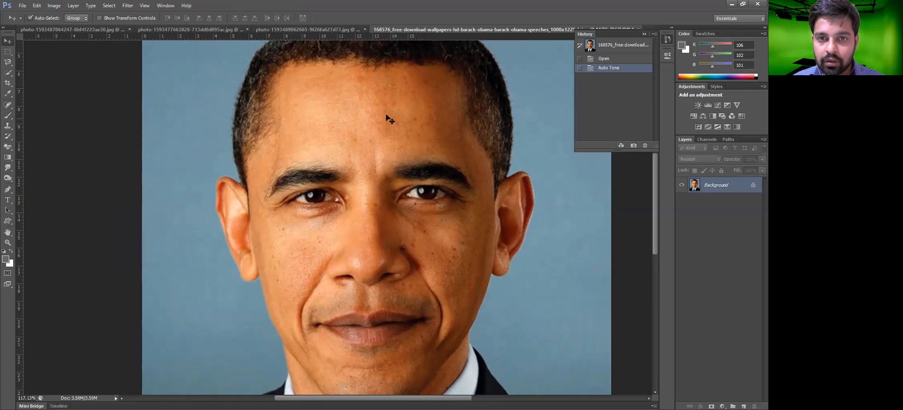
scroll(386, 115, up, 3)
key(ctrl+z)
scroll(386, 140, up, 2)
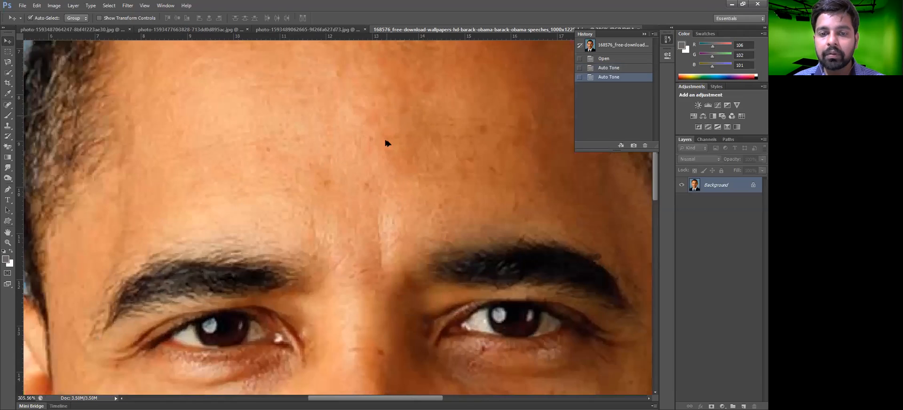
scroll(386, 142, down, 5)
scroll(392, 212, down, 1)
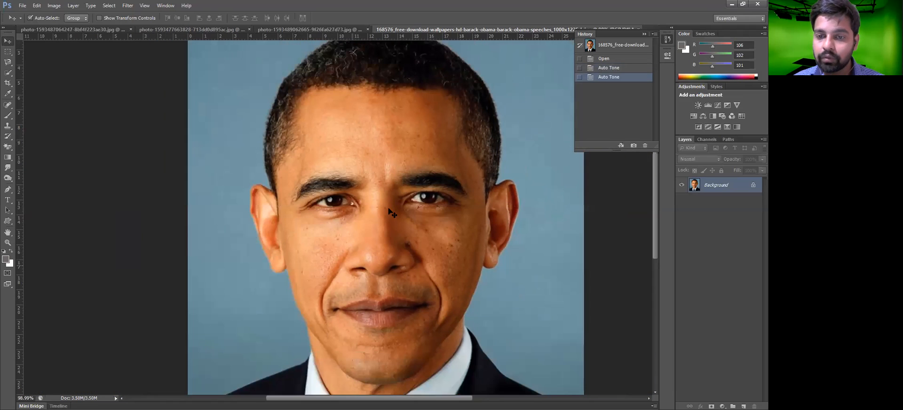
Step: Apply Auto Contrast to the portrait, undoing a repeated application so it is applied only once
click(54, 7)
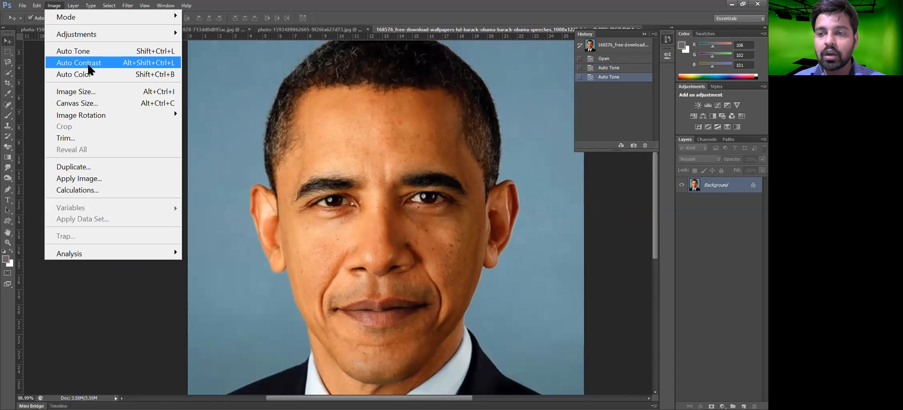
click(89, 69)
click(55, 8)
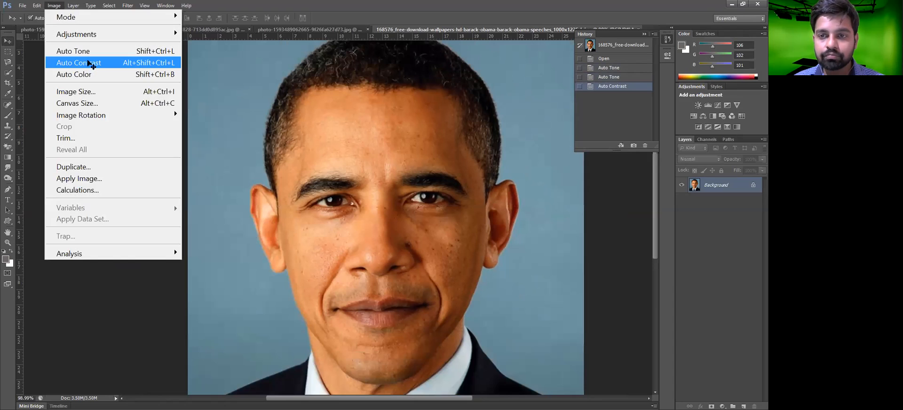
click(88, 62)
key(ctrl+z)
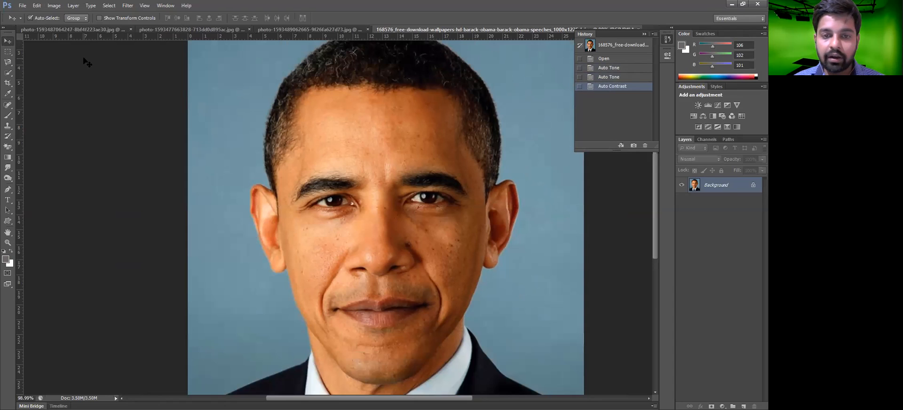
Step: Apply Auto Color to the portrait and toggle it off and on to compare, ending with the correction applied
click(49, 6)
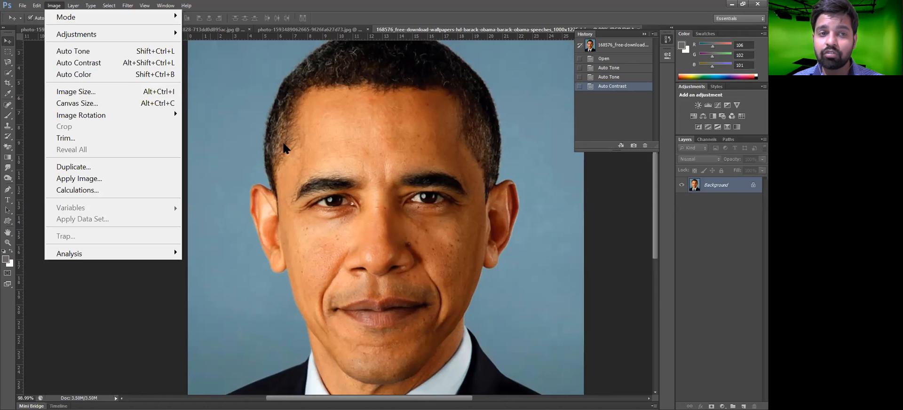
click(75, 75)
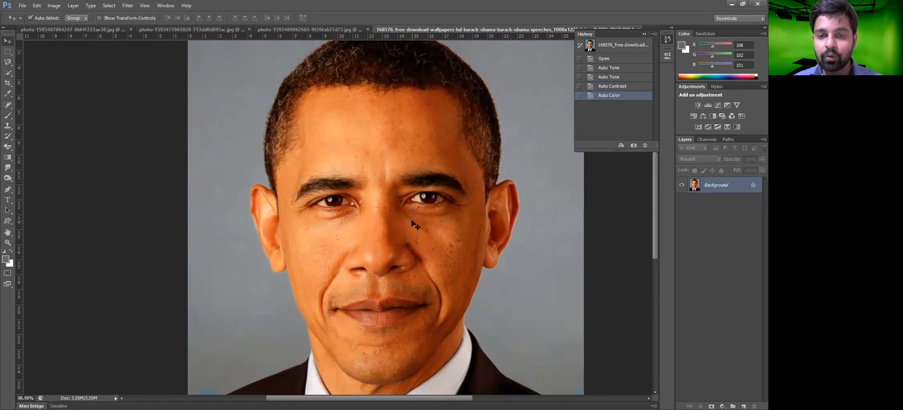
scroll(413, 219, up, 1)
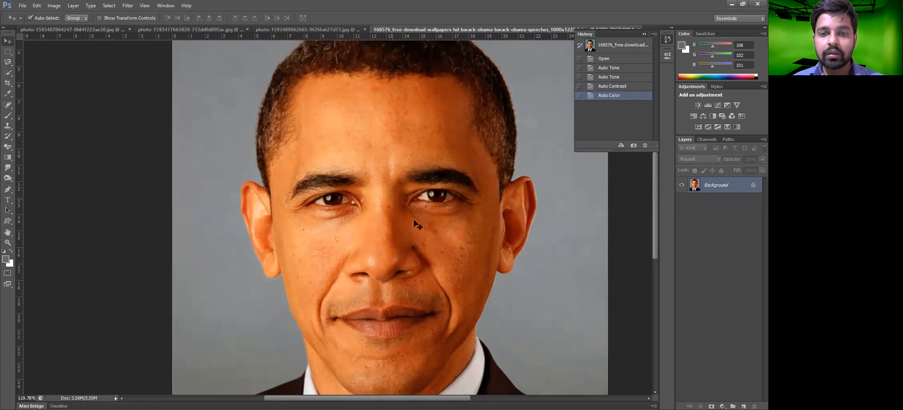
scroll(417, 222, up, 1)
key(ctrl+z)
key(ctrl+z)
key(ctrl+z)
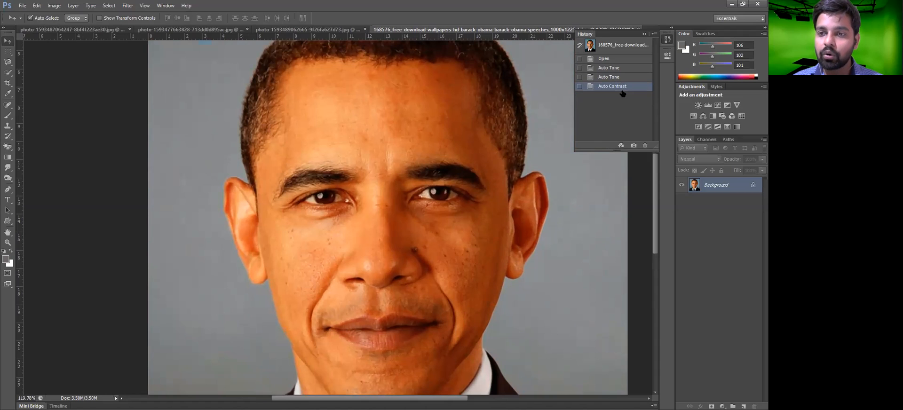
key(ctrl+z)
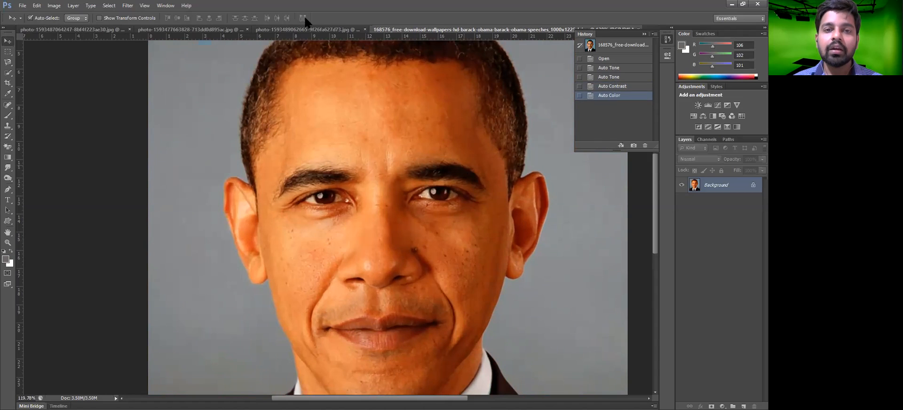
Step: Switch to the bride's photo and apply Auto Color to it
click(289, 29)
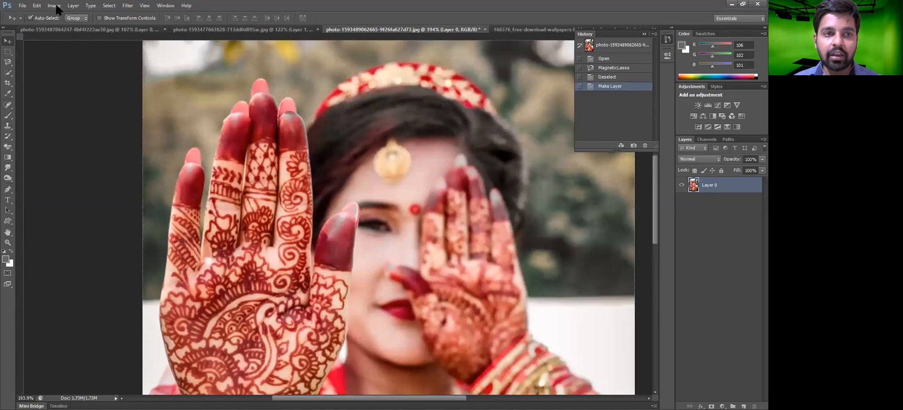
key(alt+i)
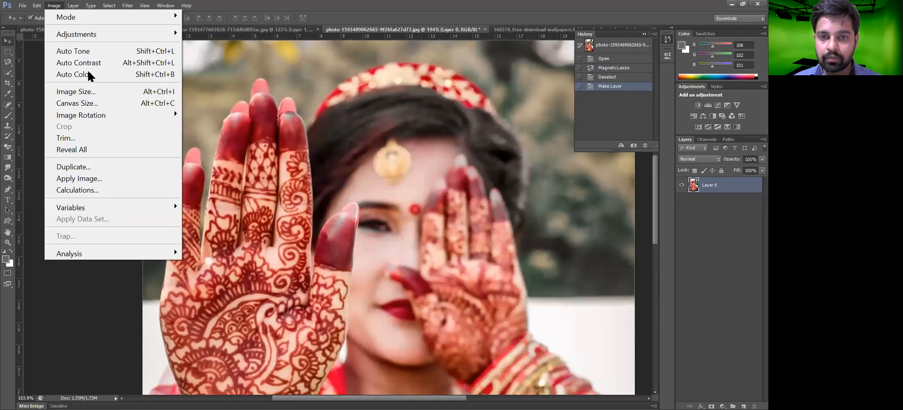
key(Return)
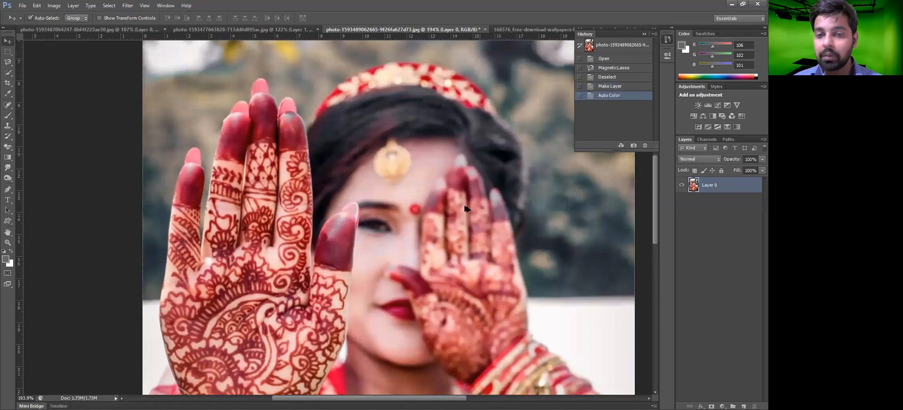
Step: Toggle Auto Color off and on to compare the bride's photo overall and up close, ending with the correction applied
scroll(588, 222, down, 2)
key(ctrl+z)
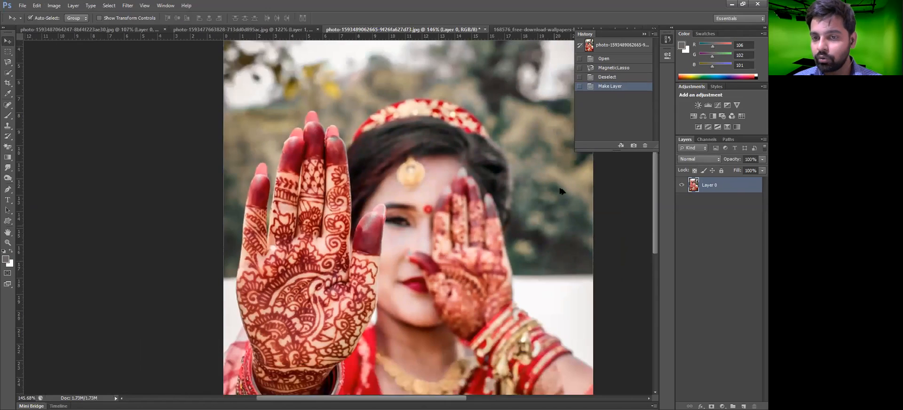
scroll(564, 192, up, 2)
scroll(565, 192, up, 1)
key(ctrl+z)
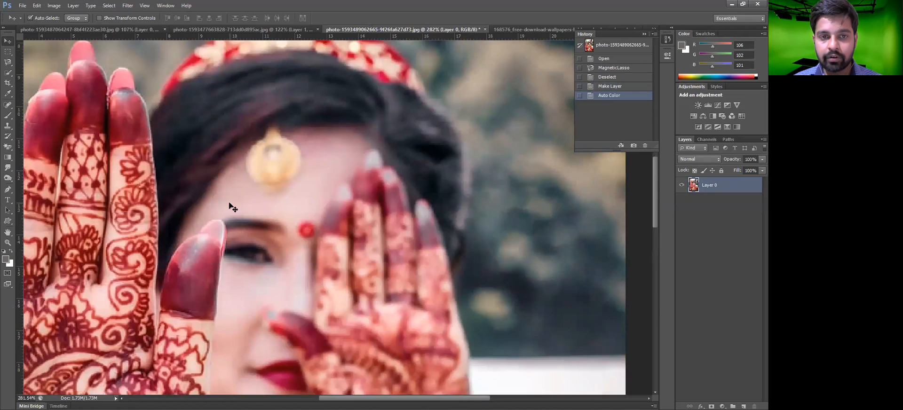
key(ctrl+z)
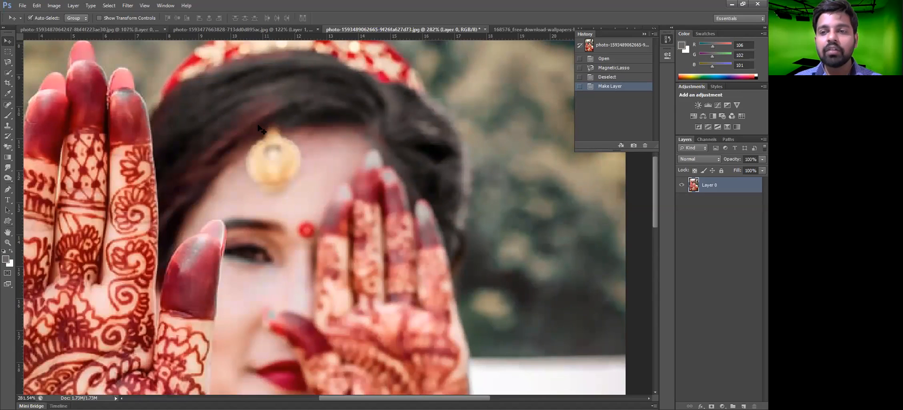
key(ctrl+z)
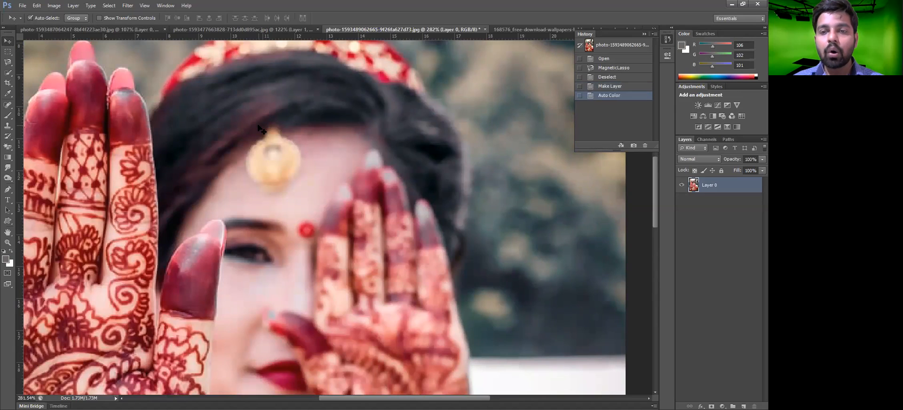
Step: Apply Auto Contrast to the bride's photo, undo it once and reapply it
click(54, 5)
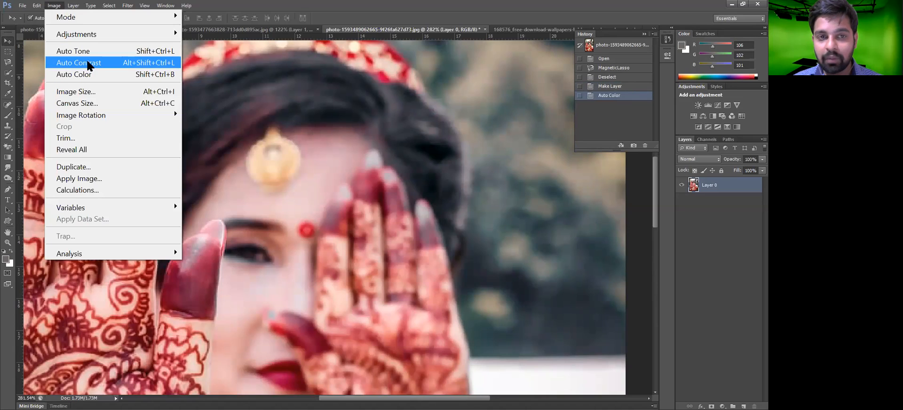
click(88, 63)
click(54, 6)
click(278, 177)
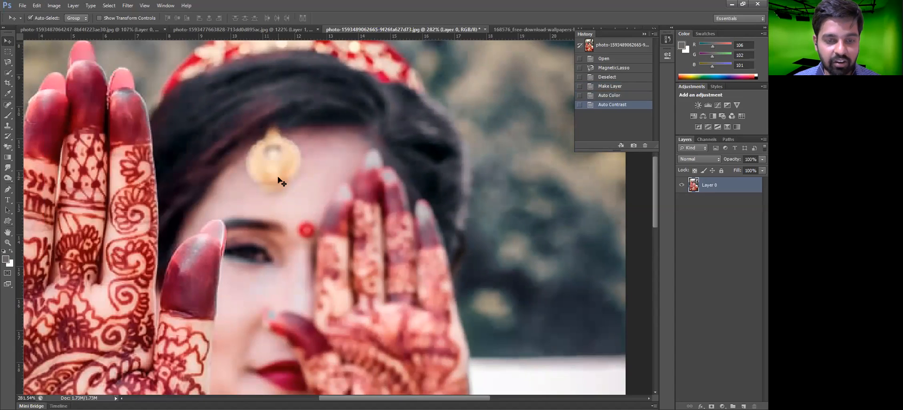
key(ctrl+z)
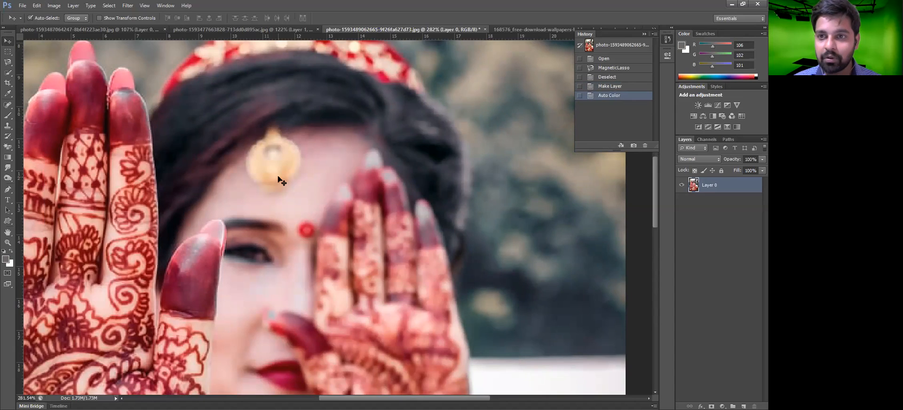
click(54, 6)
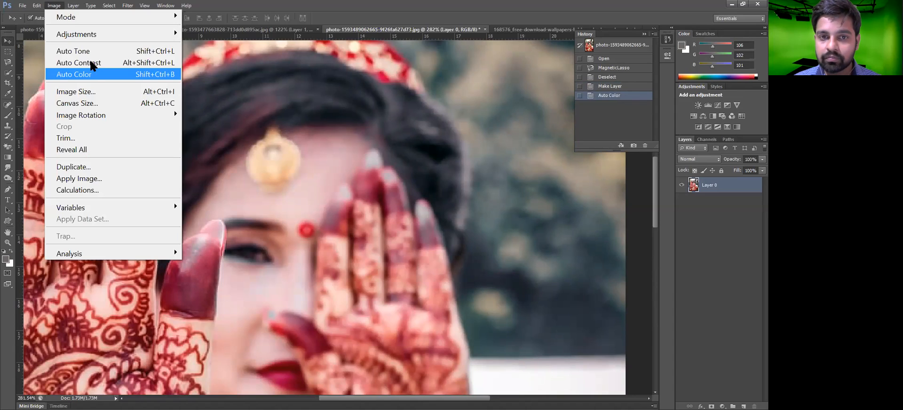
click(92, 64)
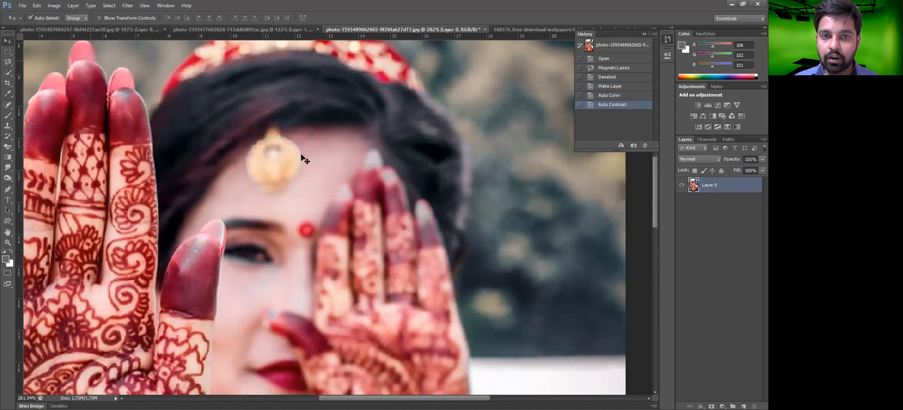
Step: Compare the bride's face up close with and without Auto Contrast, ending with the correction applied
scroll(302, 158, up, 3)
key(ctrl+z)
key(ctrl+z)
key(ctrl+z)
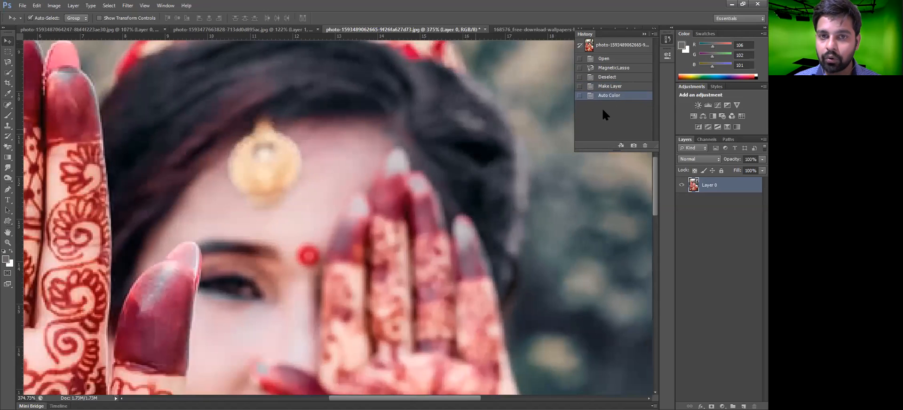
key(shift+ctrl+l)
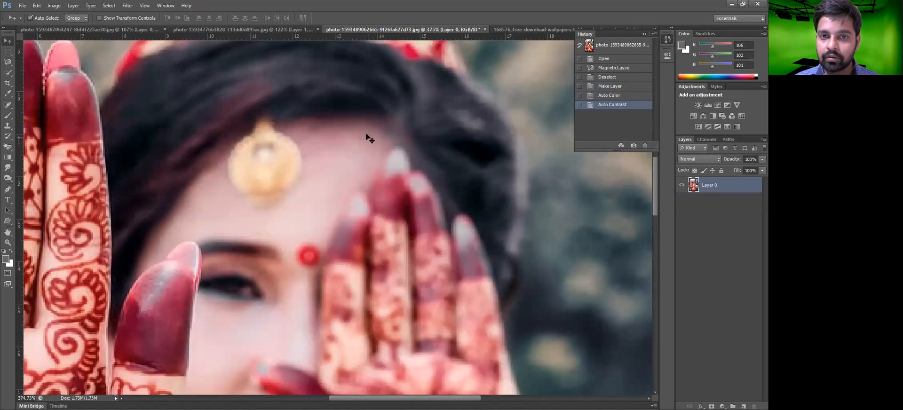
key(ctrl+z)
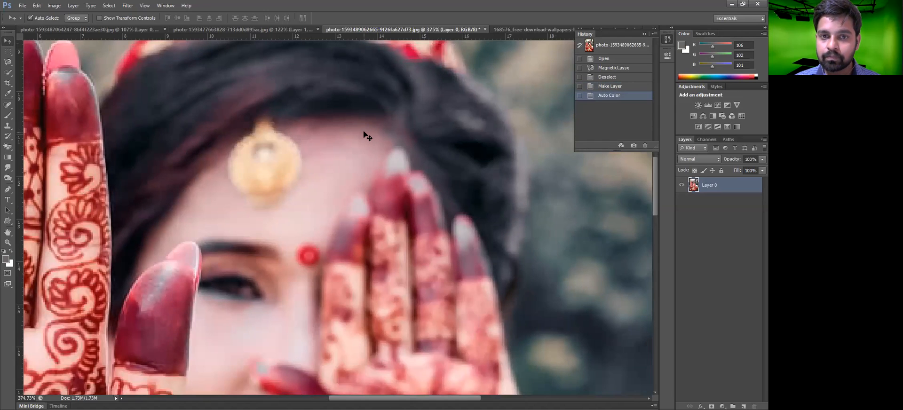
key(ctrl+z)
key(ctrl+z)
key(ctrl+z)
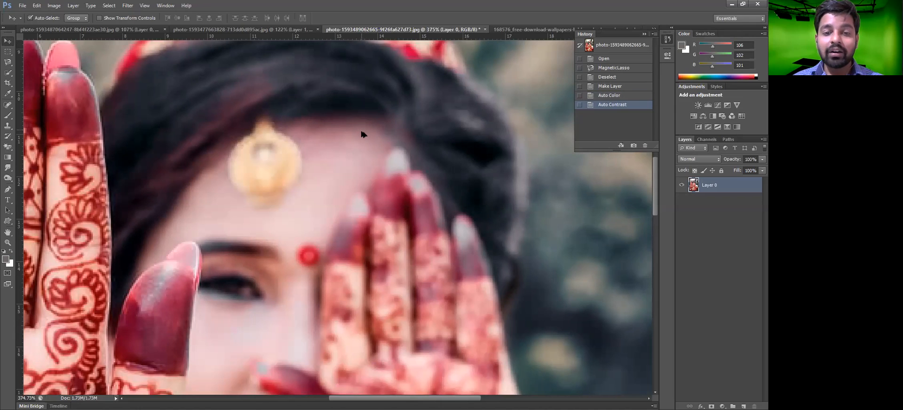
Step: Apply Auto Color to the bride's photo a second time, on top of Auto Contrast
key(ctrl+0)
click(53, 6)
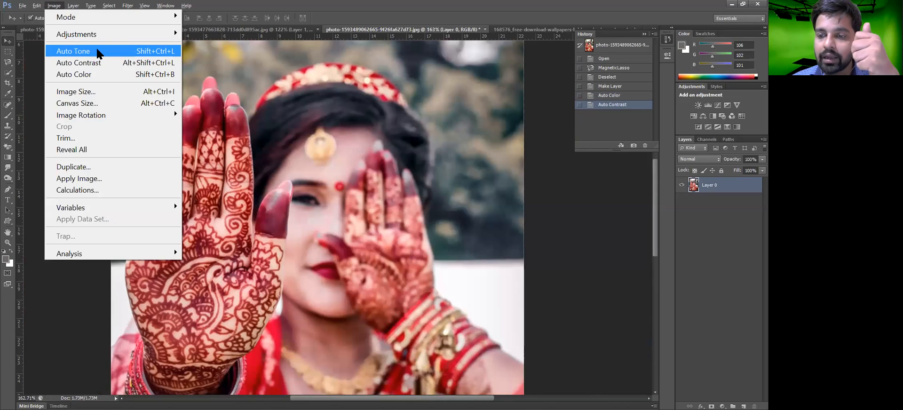
click(100, 75)
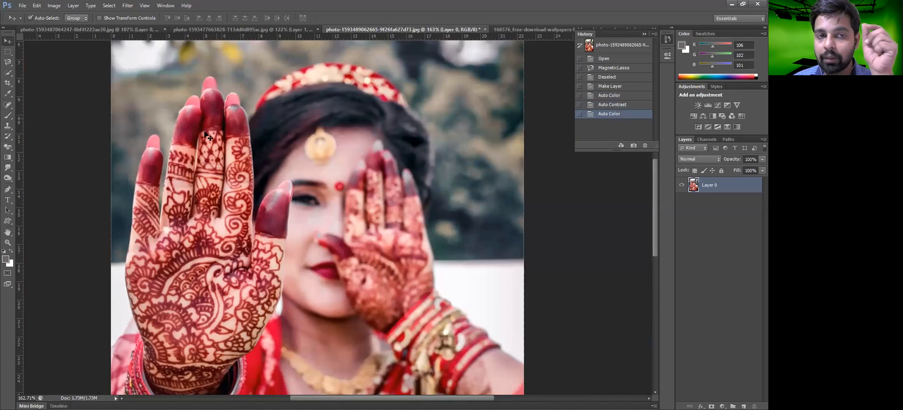
Step: Try resizing the bride's photo to 1000 pixels wide with constrained proportions, and undo the resize
click(56, 6)
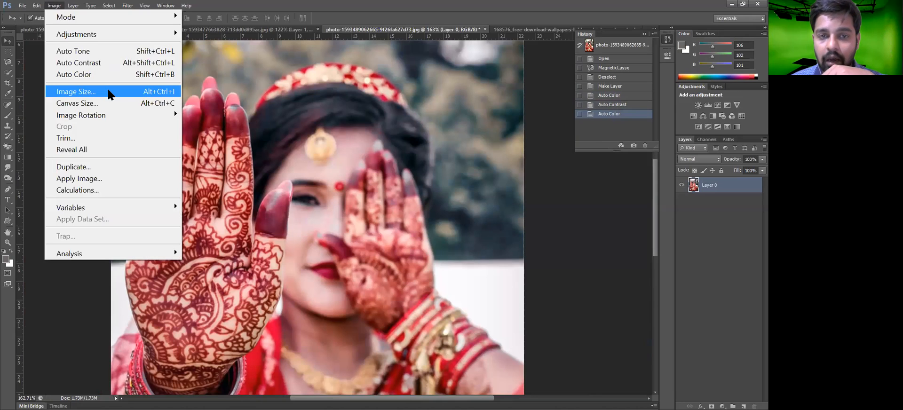
click(109, 93)
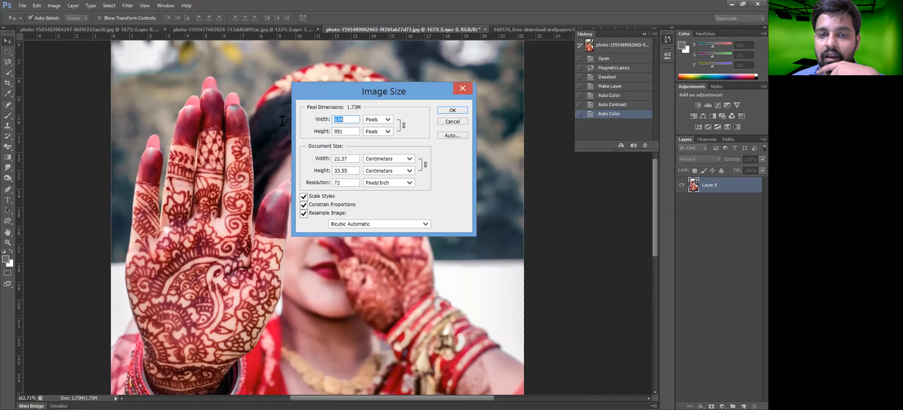
key(Tab)
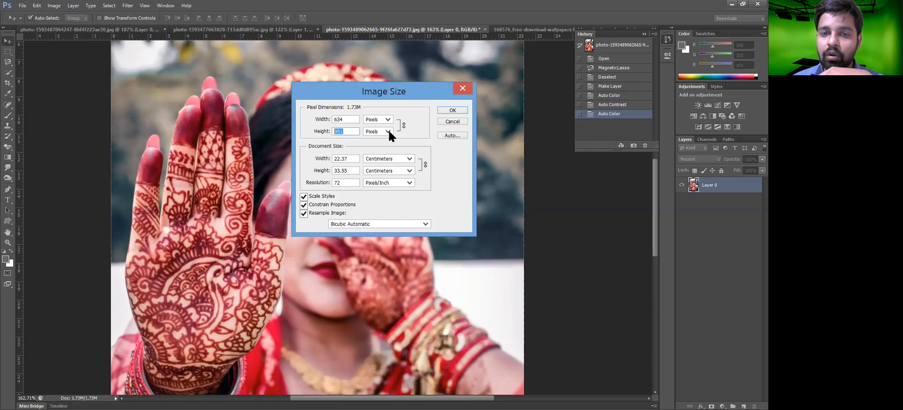
key(shift+Tab)
text(1000)
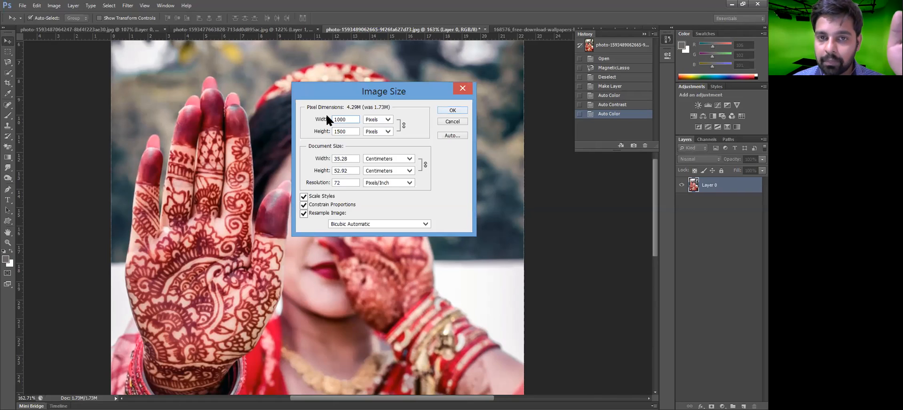
click(317, 131)
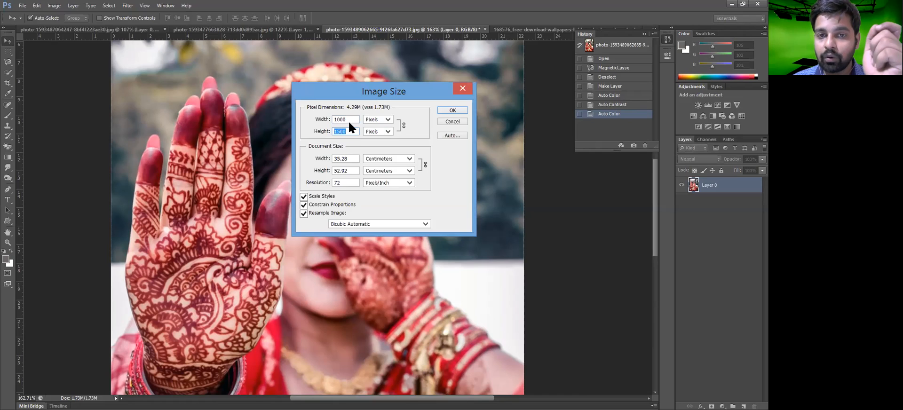
click(452, 112)
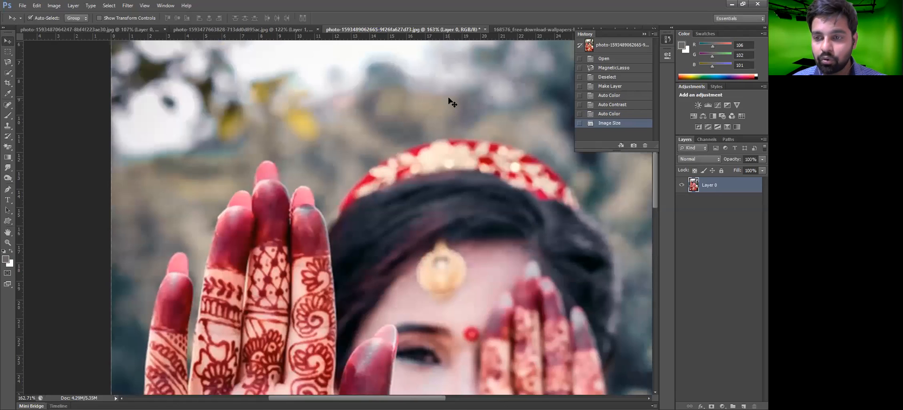
key(ctrl+z)
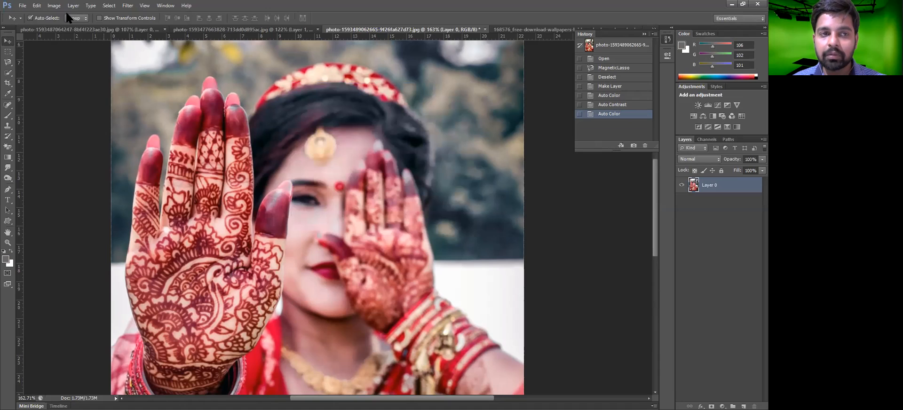
Step: Review the photo's Image Size settings for pixel dimensions, document size and resolution, and close them without changes
click(54, 5)
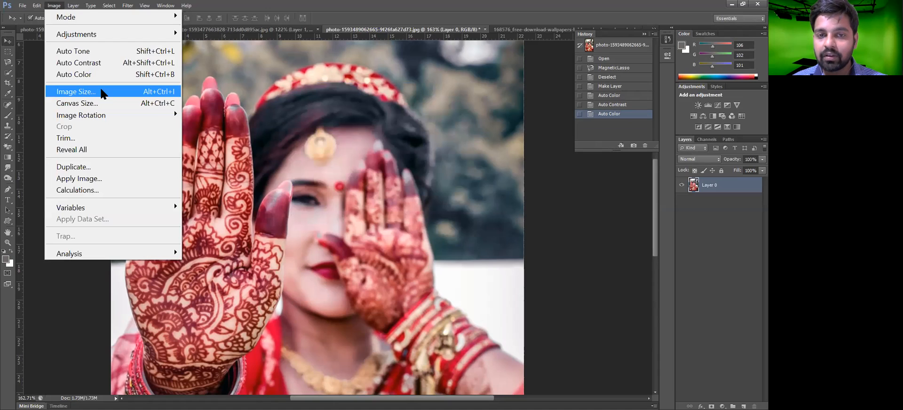
click(103, 92)
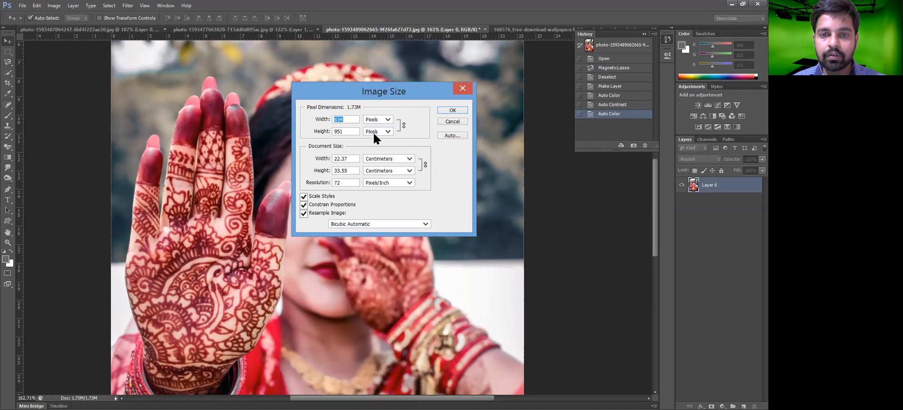
click(452, 121)
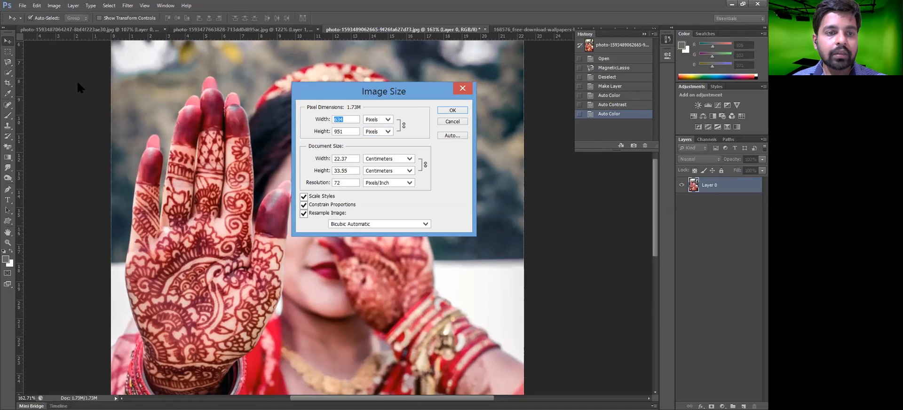
click(54, 6)
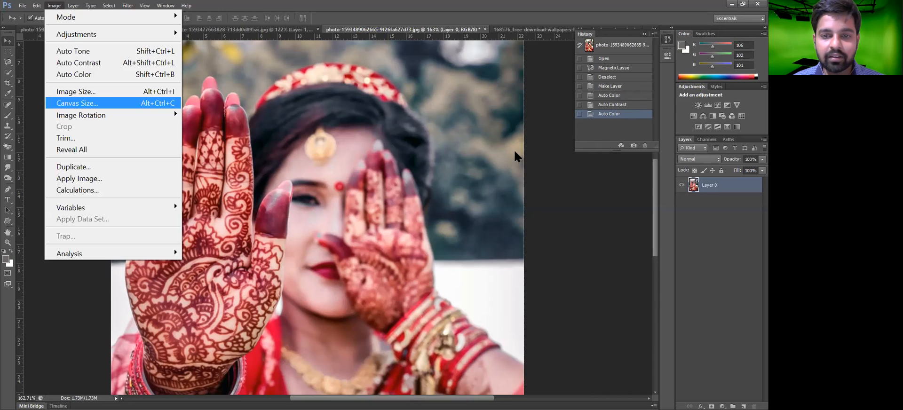
key(Return)
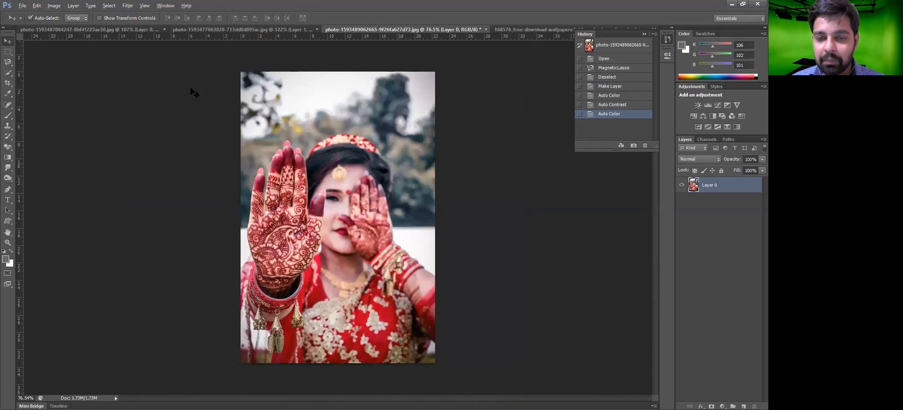
Step: Try moving the photo layer down until most of it lies outside the canvas, and undo the move
key(alt)
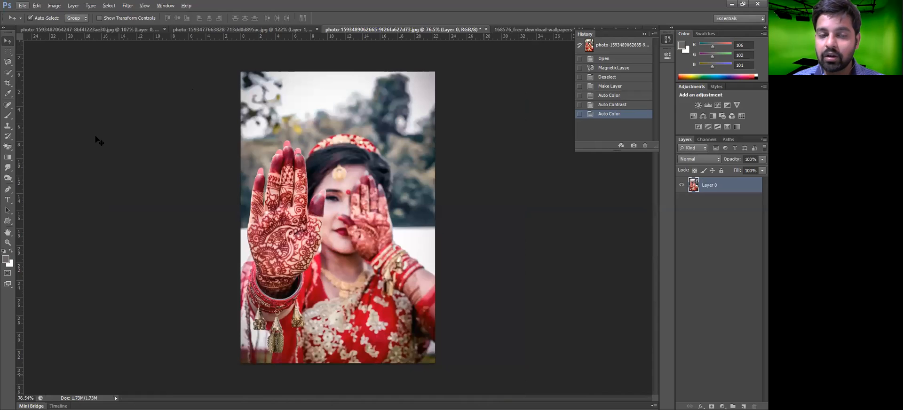
scroll(324, 177, up, 1)
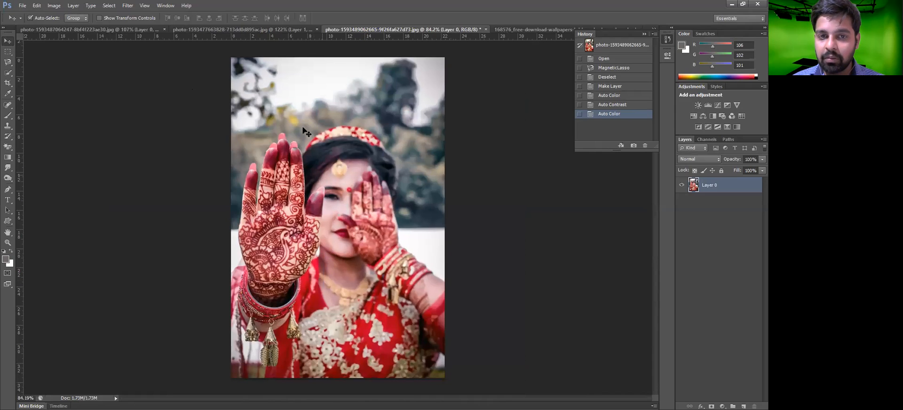
drag(303, 128, 299, 210)
drag(374, 167, 352, 368)
click(431, 217)
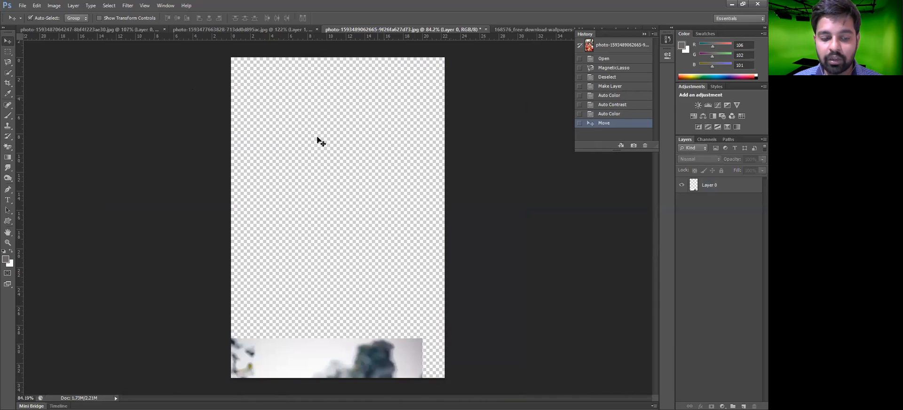
key(ctrl+z)
Step: Scale the bride's photo layer down proportionally with Free Transform so a transparent margin surrounds it inside the canvas
drag(294, 191, 301, 188)
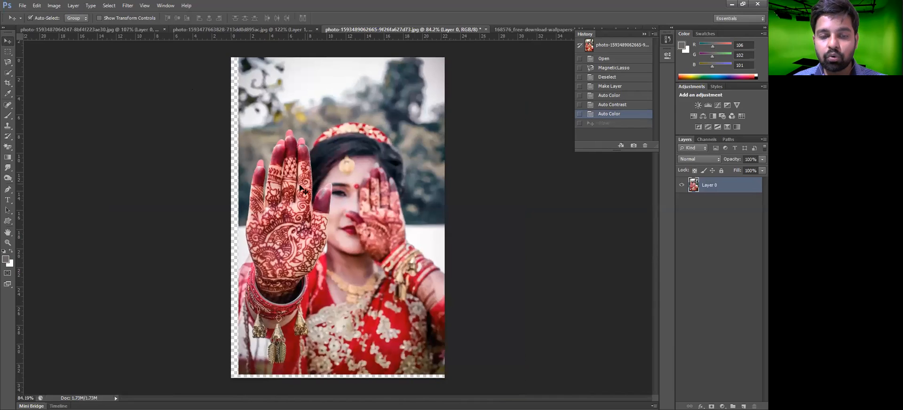
key(ctrl+t)
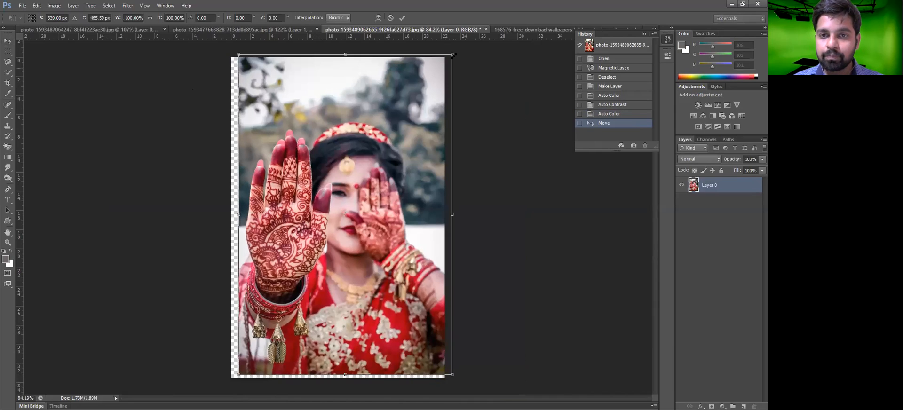
drag(452, 54, 385, 109)
key(Return)
drag(374, 135, 388, 130)
key(ctrl+t)
drag(416, 104, 433, 80)
click(403, 18)
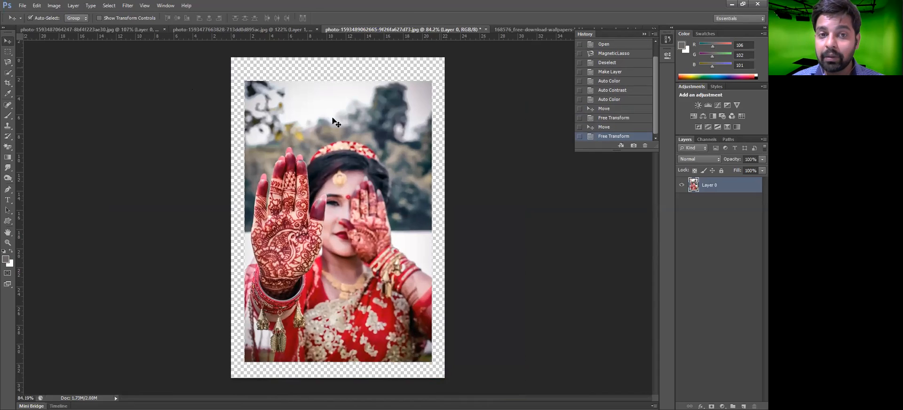
Step: Shift the reduced photo layer around within the canvas, leaving it roughly centred
drag(334, 118, 335, 115)
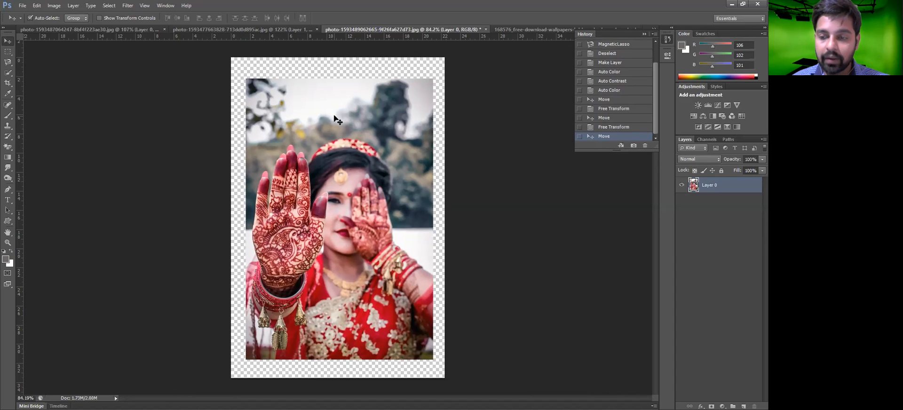
drag(313, 143, 319, 164)
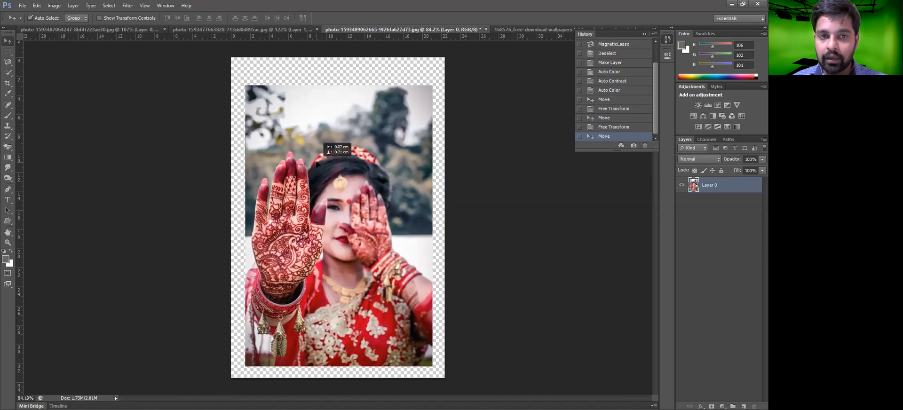
click(332, 75)
drag(331, 137, 337, 133)
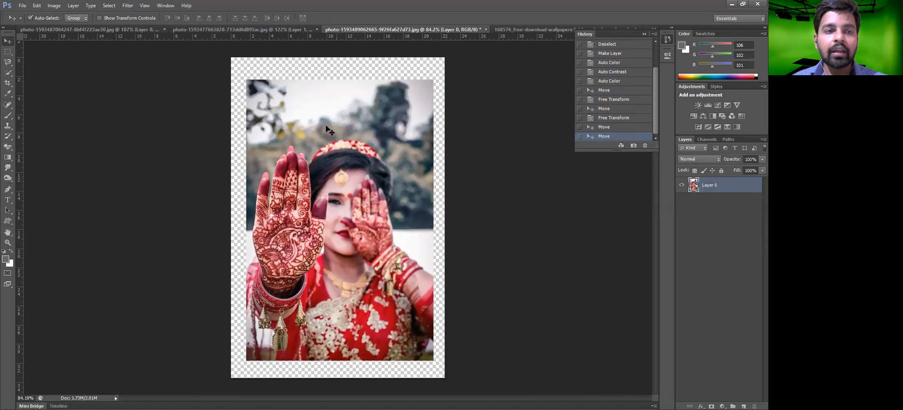
Step: Set the canvas size units to percent, extend the canvas height to 150 percent, and fit the whole canvas in view
click(54, 6)
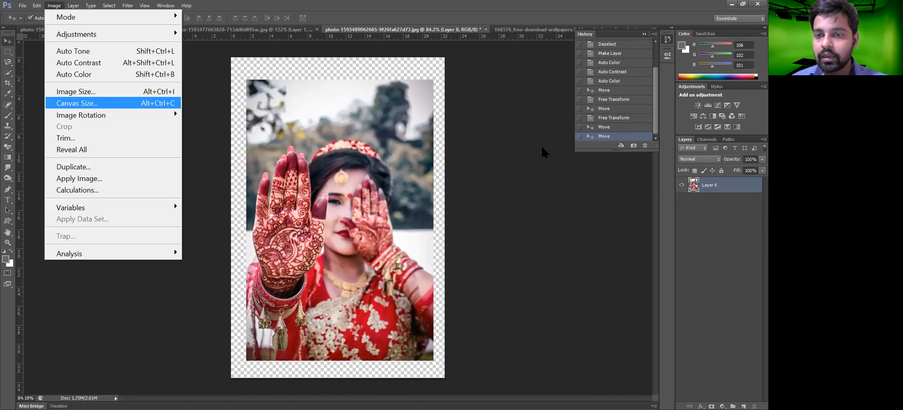
key(Return)
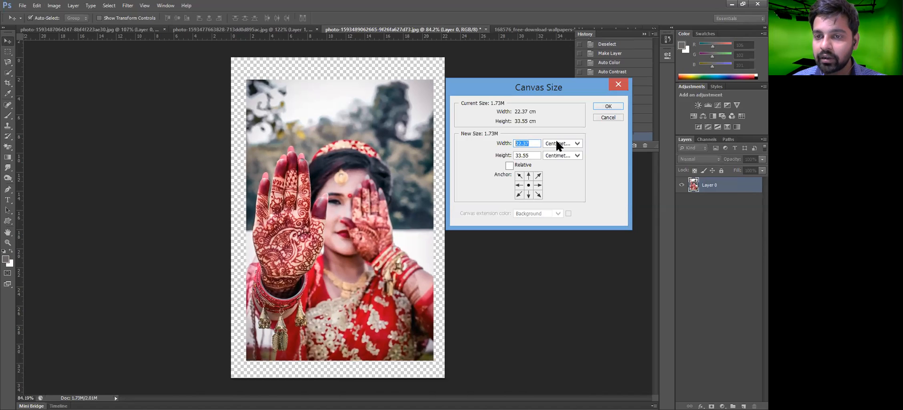
click(556, 142)
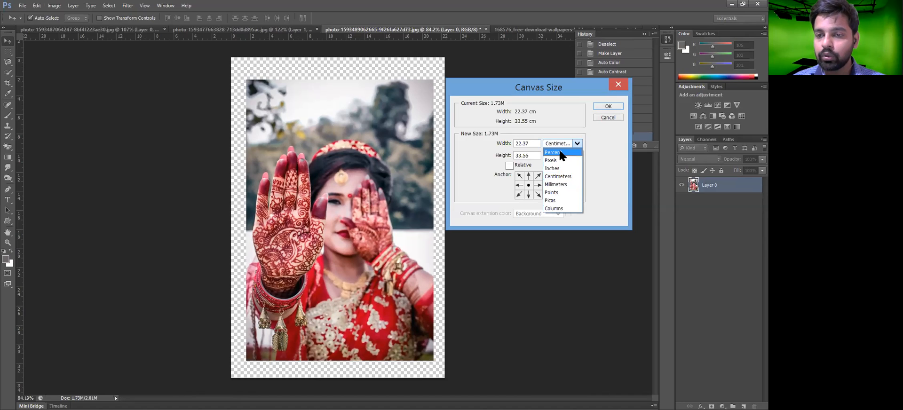
click(553, 152)
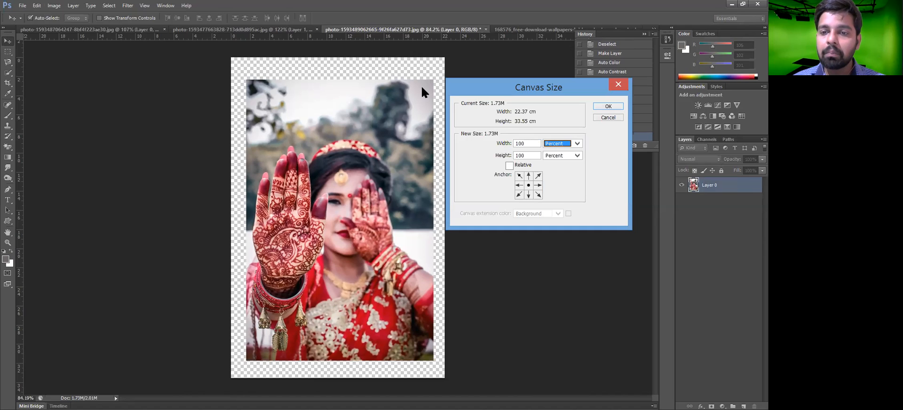
key(shift+Tab)
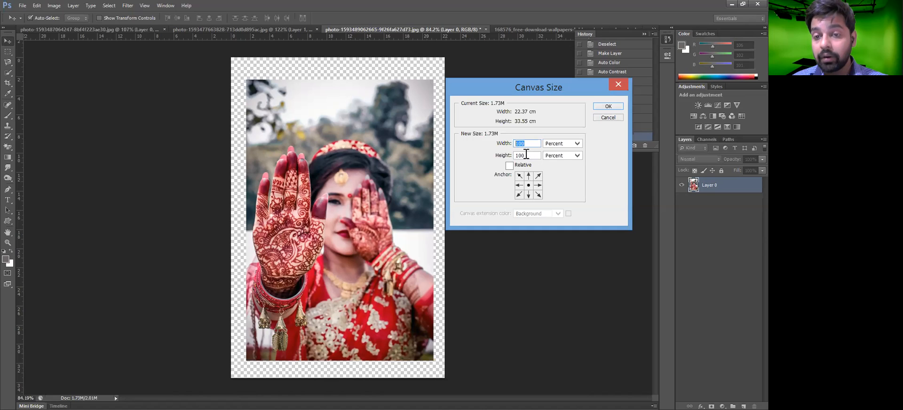
key(Tab)
key(Tab)
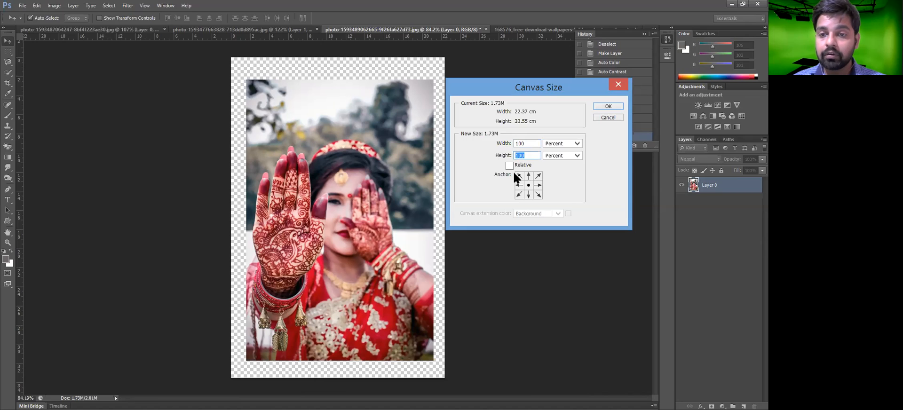
text(150)
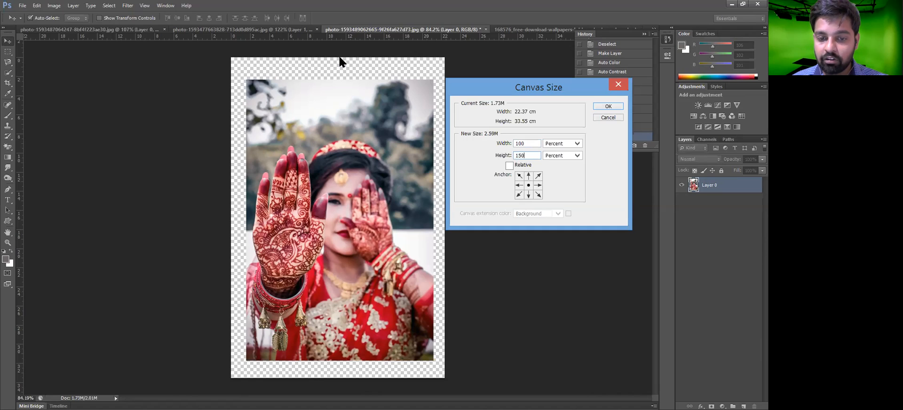
drag(527, 155, 476, 148)
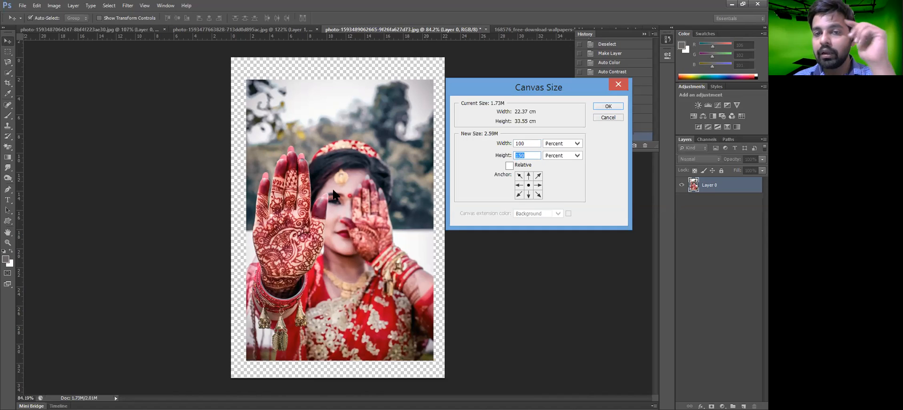
click(604, 107)
key(ctrl+0)
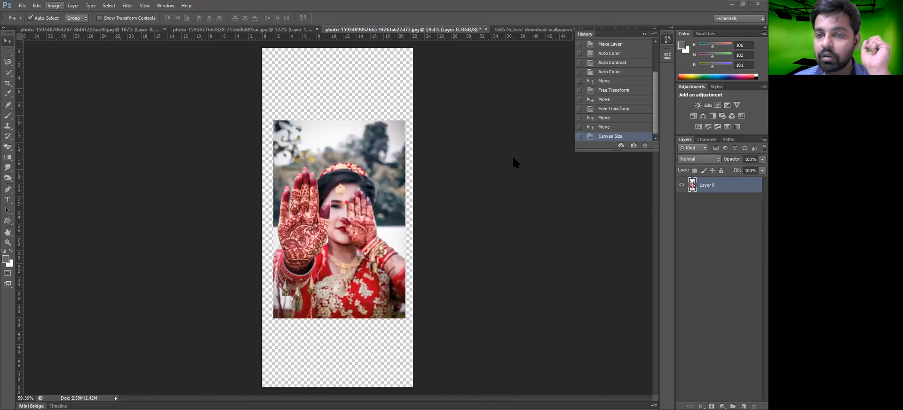
Step: Extend the canvas width to 150 percent, keeping the height at 100 percent and the anchor centred
key(ctrl+alt+c)
click(568, 141)
click(566, 150)
drag(527, 145, 518, 147)
text(50)
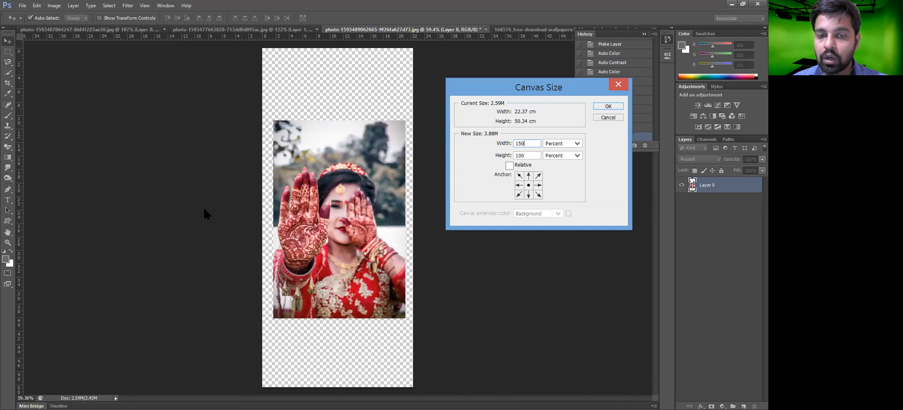
click(607, 107)
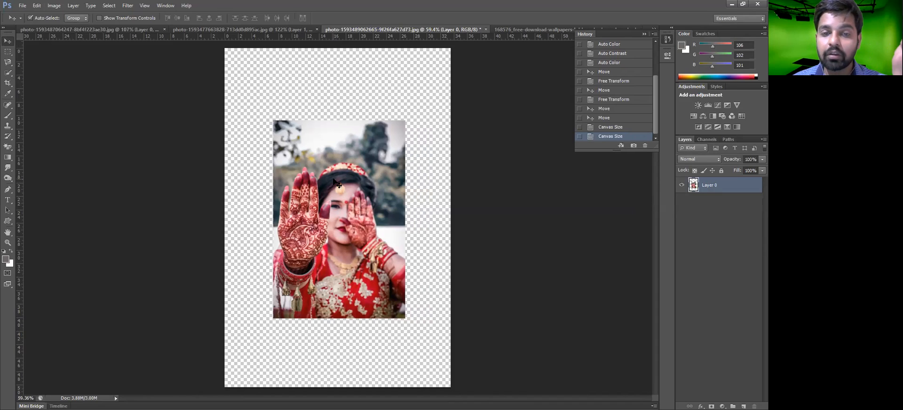
Step: Trim the transparent pixels from all four sides of the canvas around the bride's photo
click(55, 7)
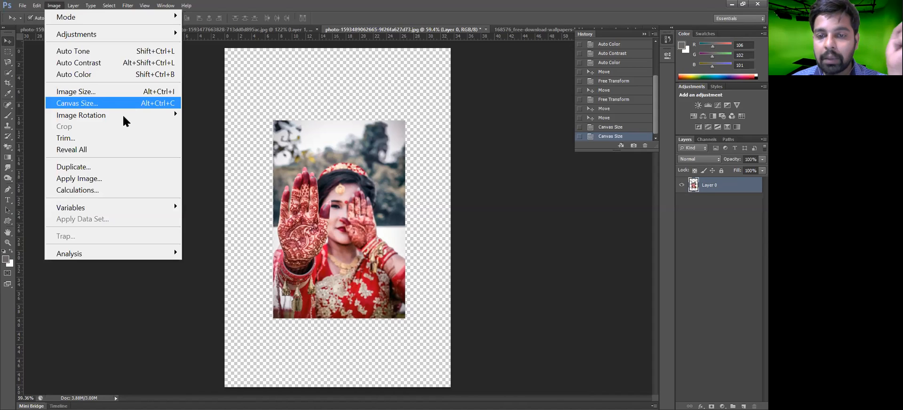
mouse_move(124, 117)
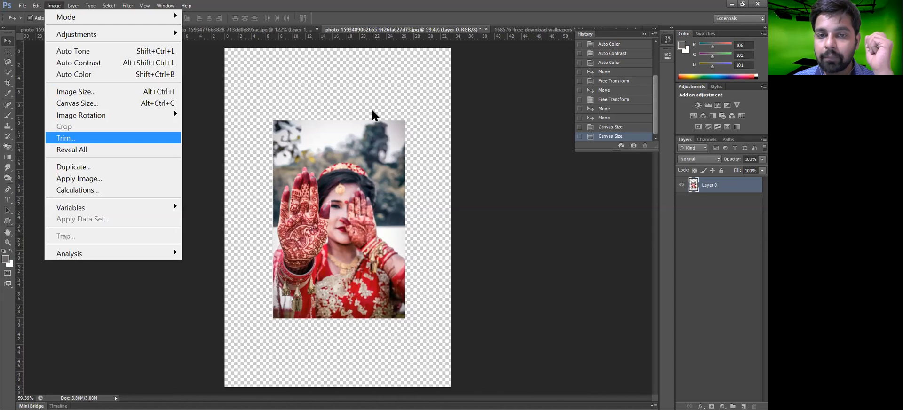
key(Return)
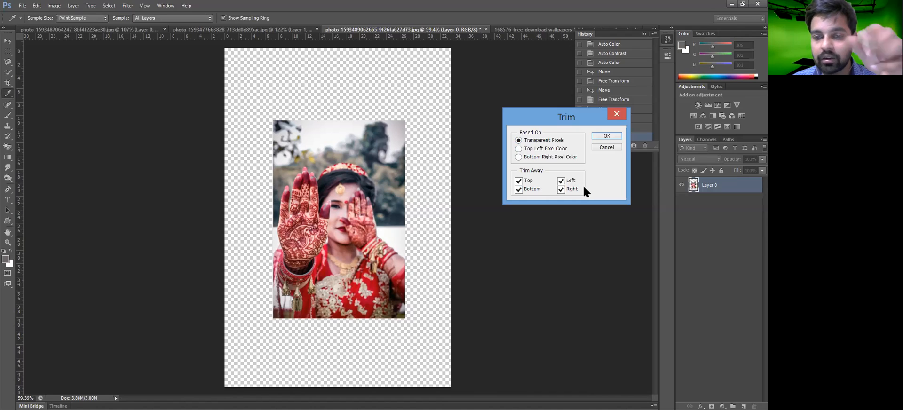
click(605, 137)
key(v)
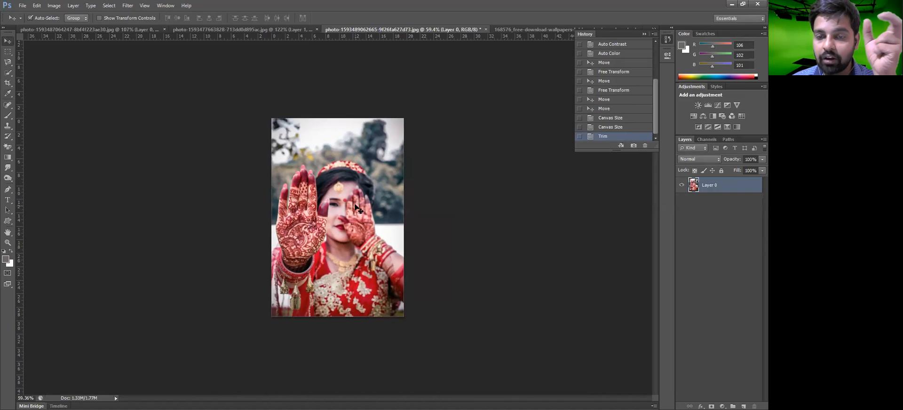
Step: Try moving the photo partly past the canvas's left edge and trimming the transparent strip, and undo both the trim and the move
drag(345, 206, 307, 206)
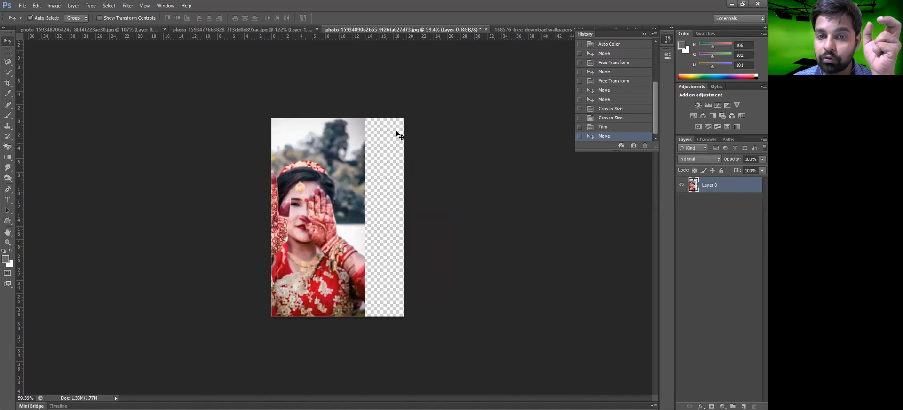
click(54, 5)
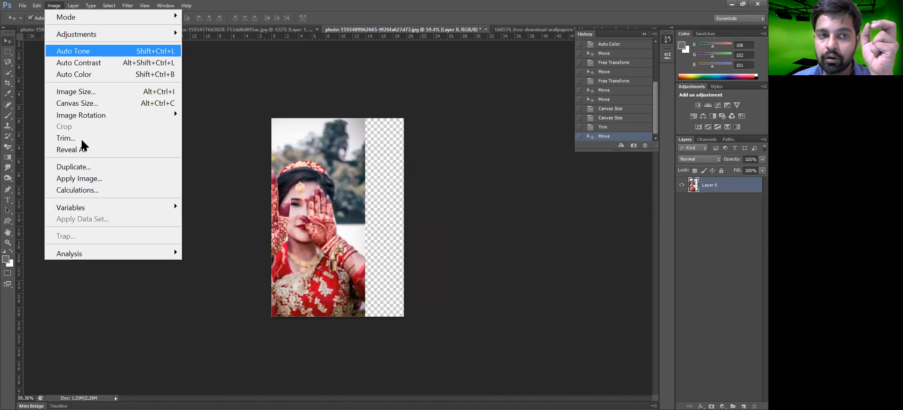
click(82, 139)
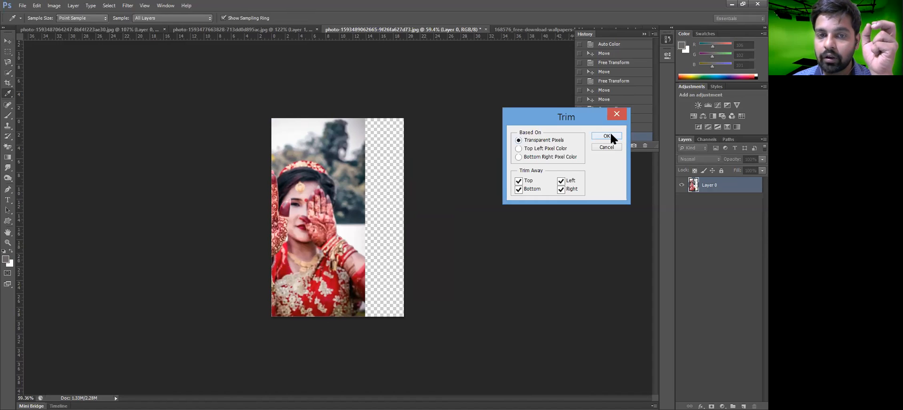
click(610, 135)
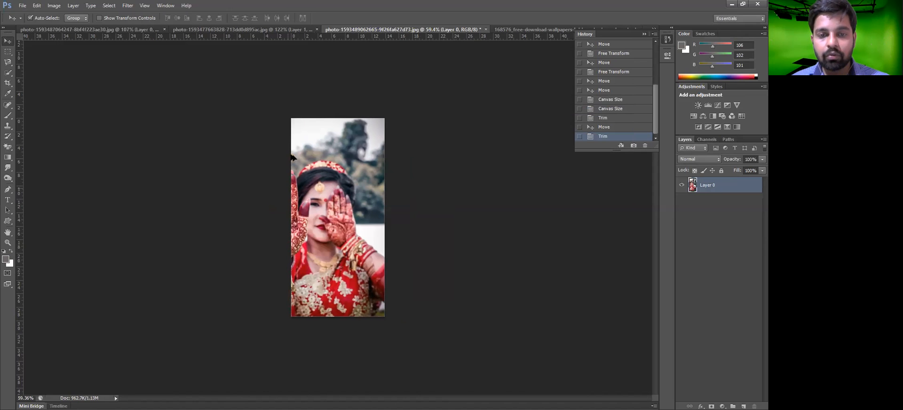
key(ctrl+z)
key(ctrl+alt+z)
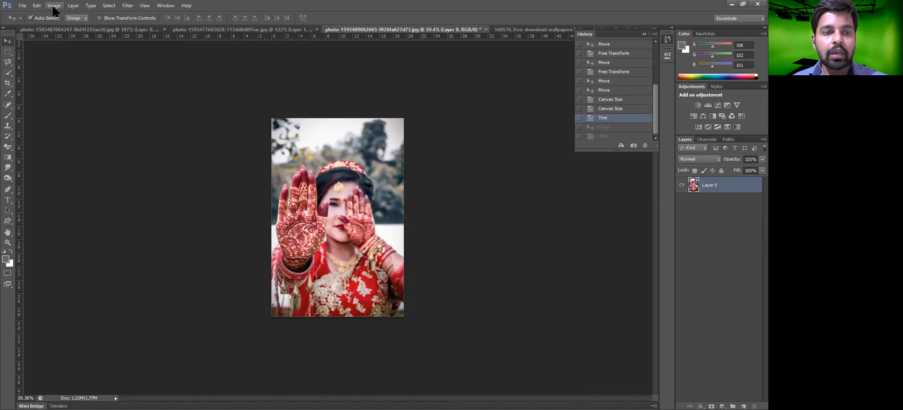
Step: Try rotating the whole image 180°, and undo the rotation
click(53, 7)
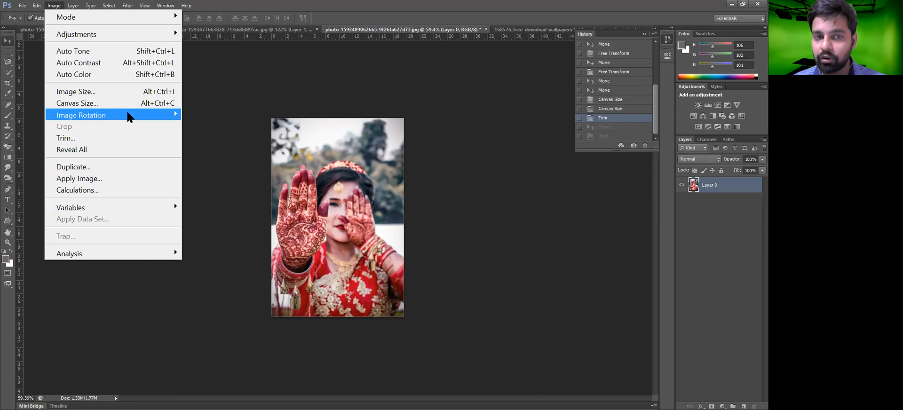
mouse_move(130, 117)
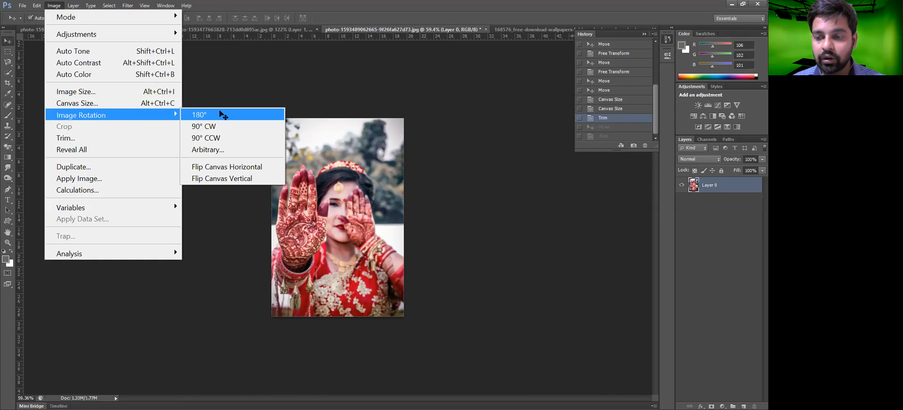
click(221, 114)
key(ctrl+z)
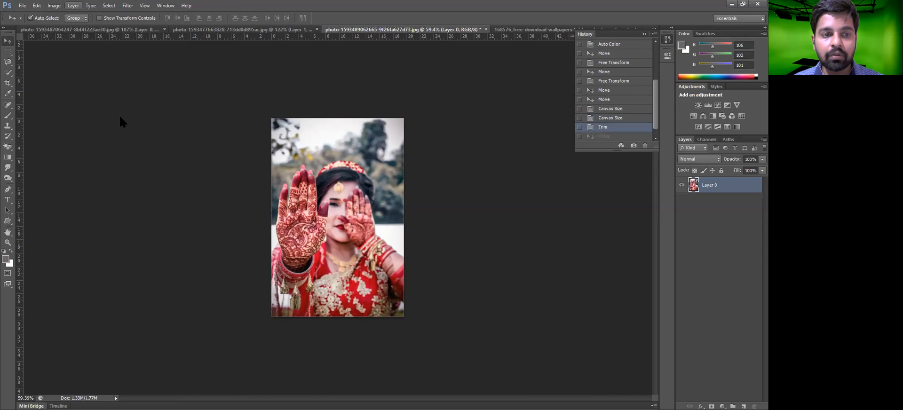
Step: Try rotating the whole image 90° counter-clockwise, and undo the rotation
key(alt+i)
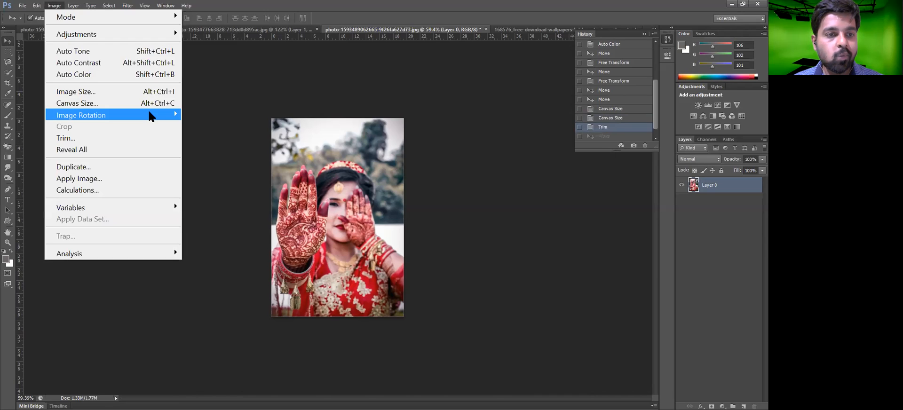
mouse_move(150, 116)
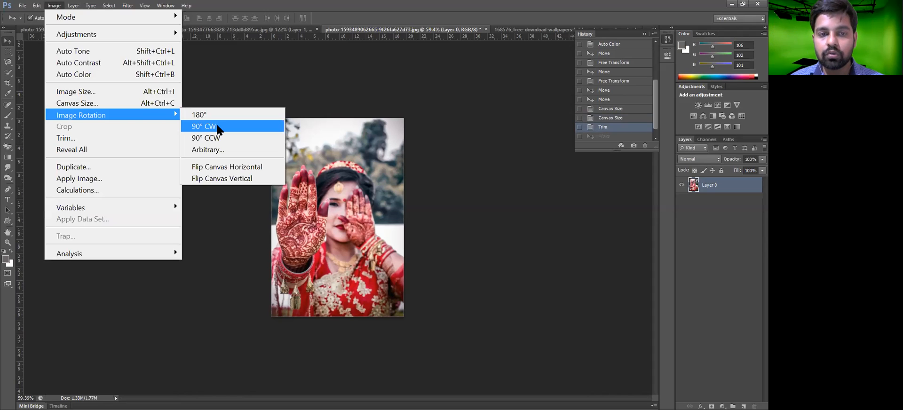
click(217, 139)
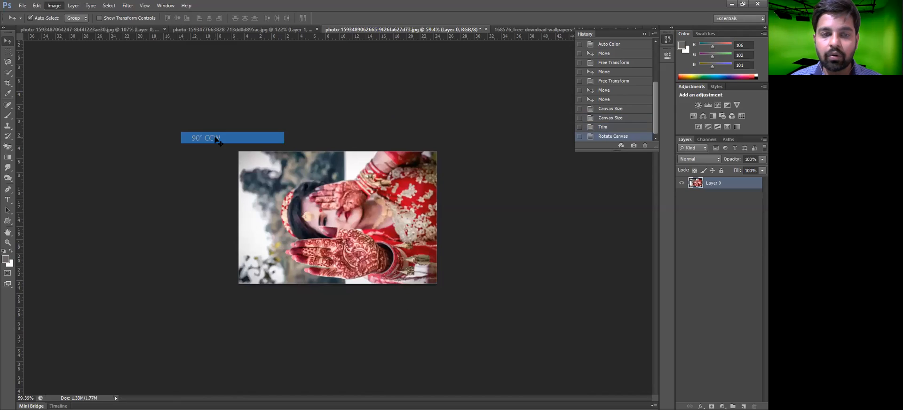
key(ctrl+z)
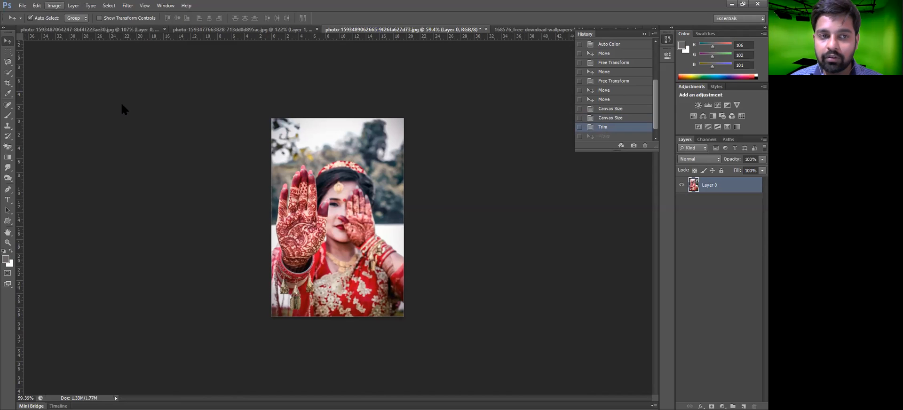
Step: Try rotating the whole image 90° clockwise and by an arbitrary 45° clockwise, undoing each rotation
key(alt+i)
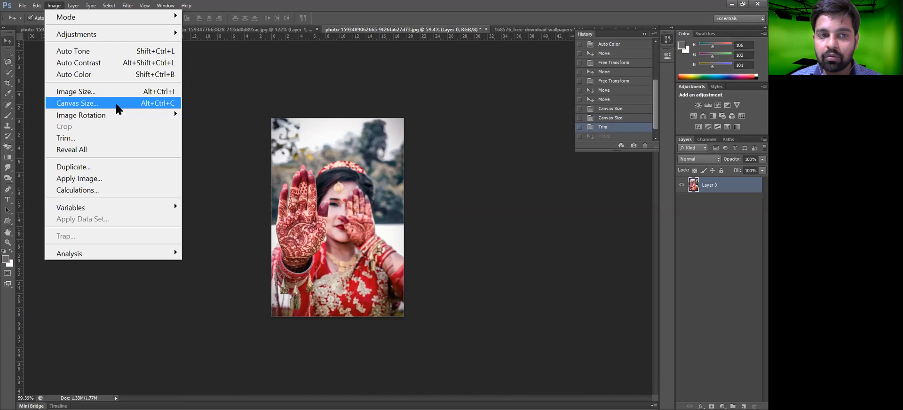
click(247, 126)
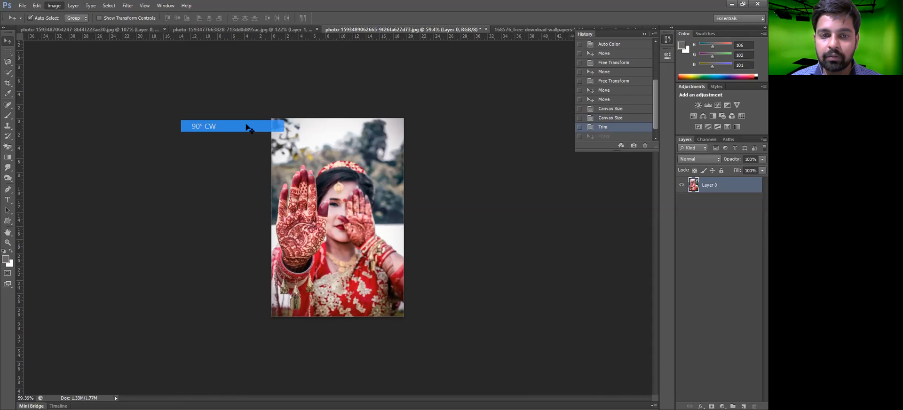
click(54, 6)
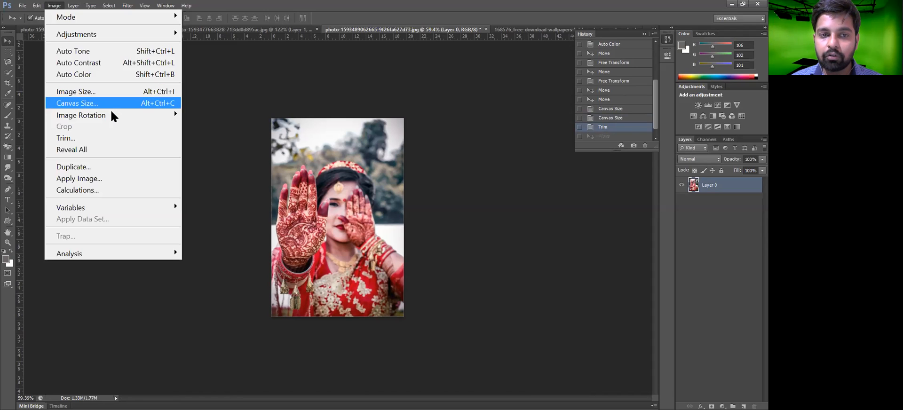
mouse_move(113, 115)
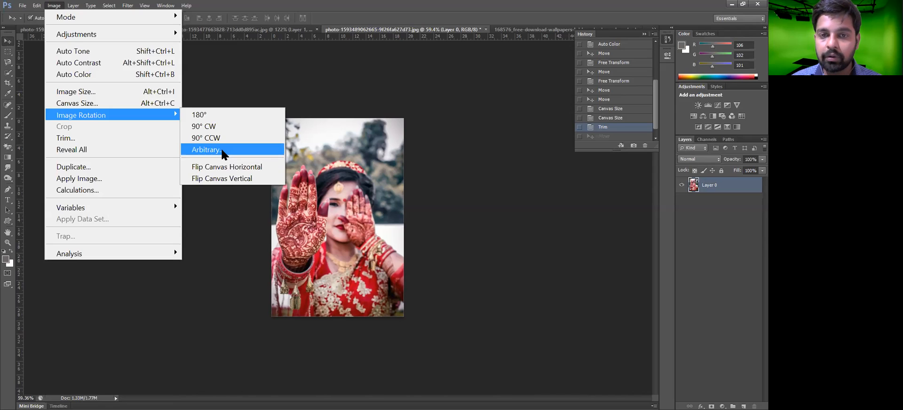
key(Return)
text(45)
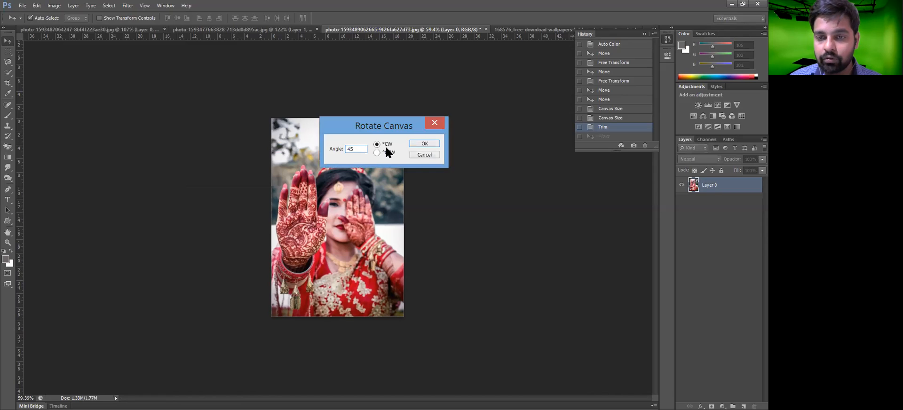
click(425, 143)
key(ctrl+z)
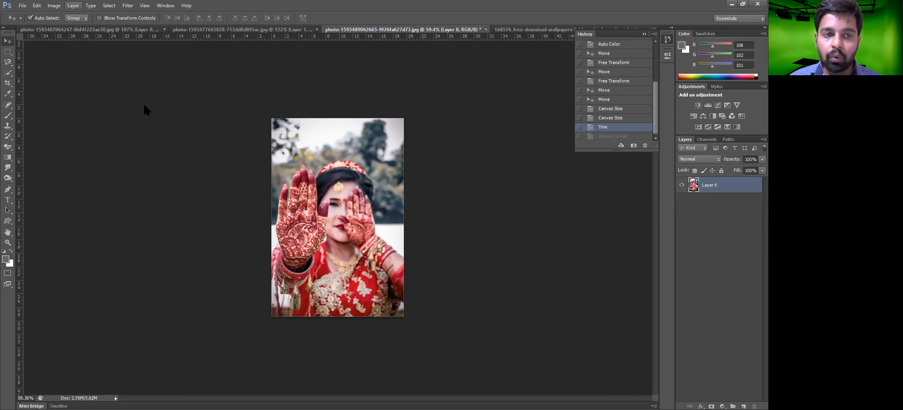
Step: Try flipping the canvas horizontally and vertically, undoing each flip
key(alt+i)
mouse_move(146, 116)
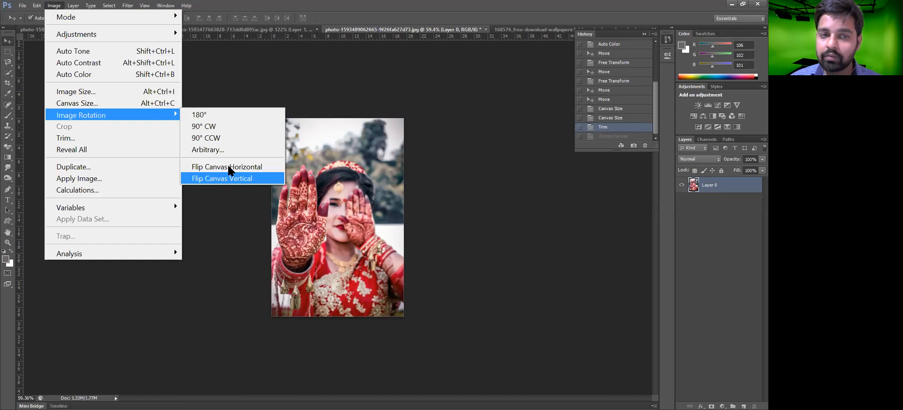
click(227, 166)
key(ctrl+z)
click(55, 4)
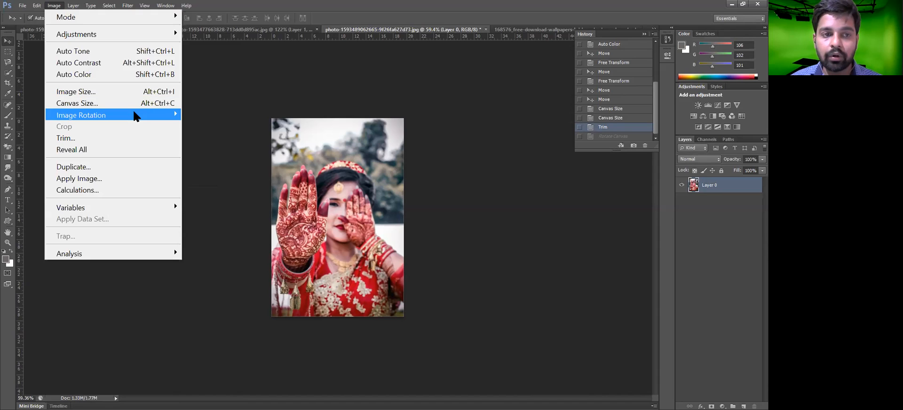
mouse_move(136, 117)
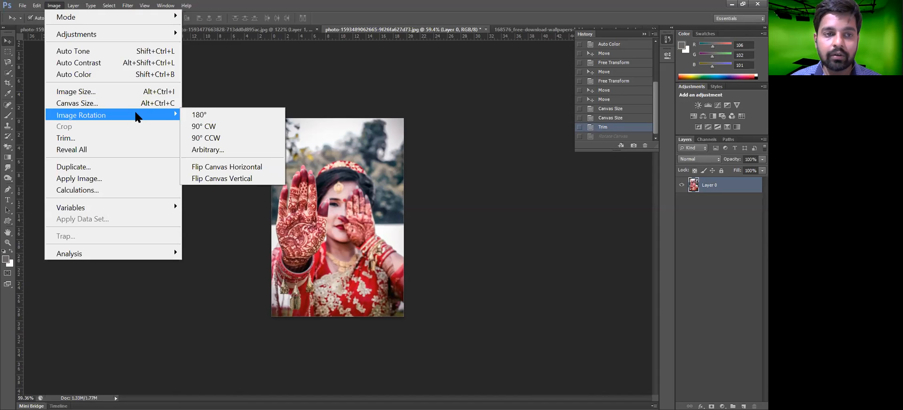
click(215, 177)
key(ctrl+z)
click(59, 8)
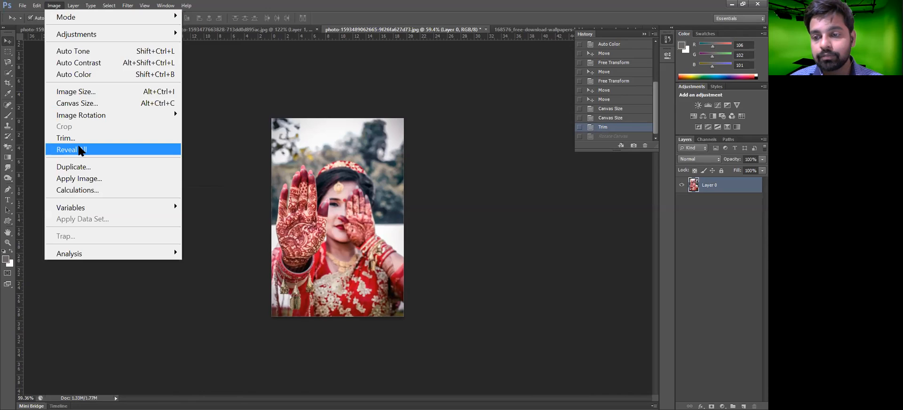
click(360, 199)
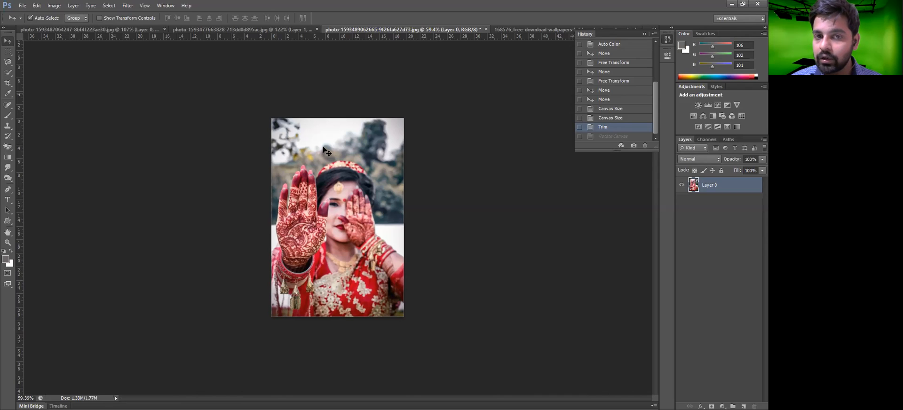
key(ctrl+z)
key(ctrl+z)
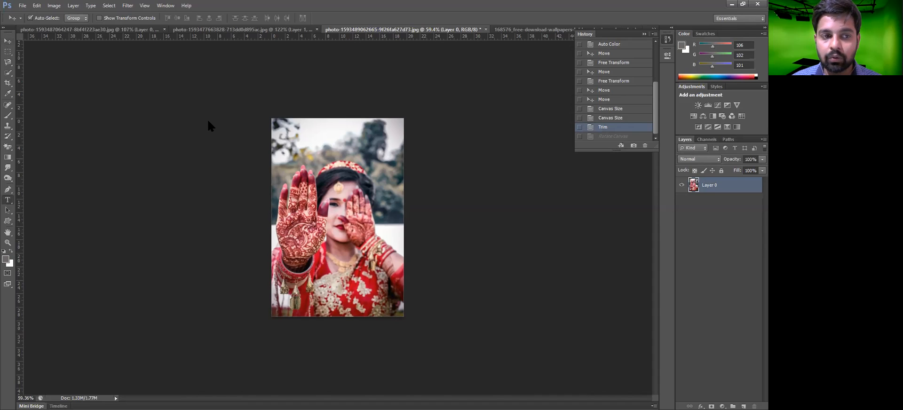
Step: Add the text "Pizel" in 96 pt Kruti Dev 010 outside the canvas, just above the photo's upper edge
click(8, 199)
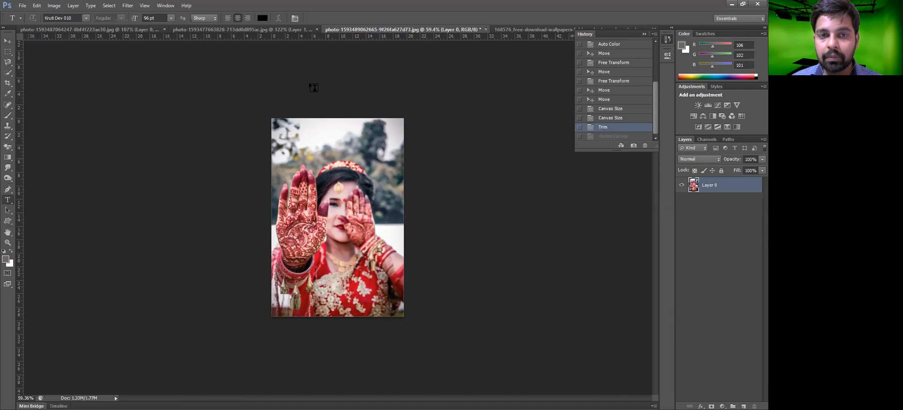
click(297, 92)
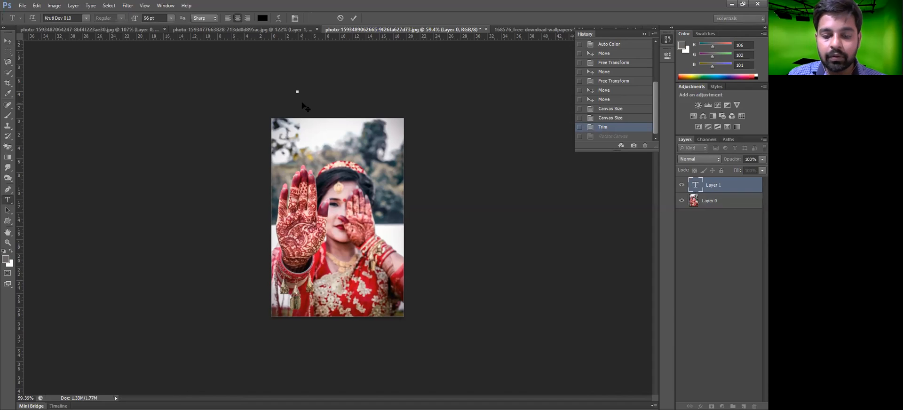
text(asdf)
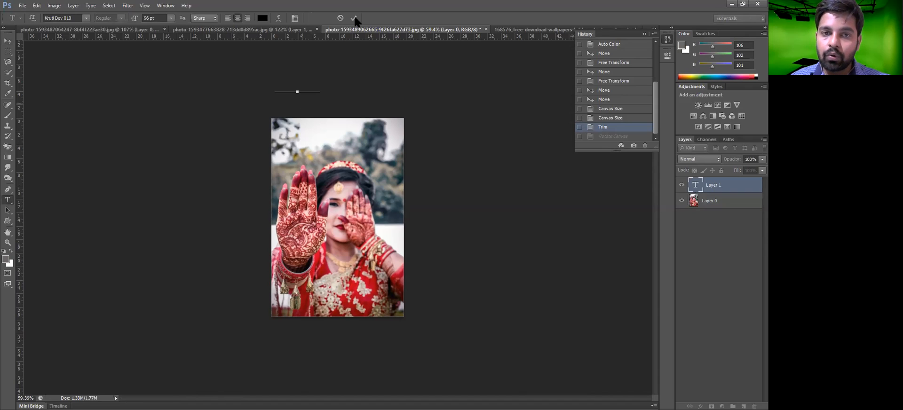
click(353, 18)
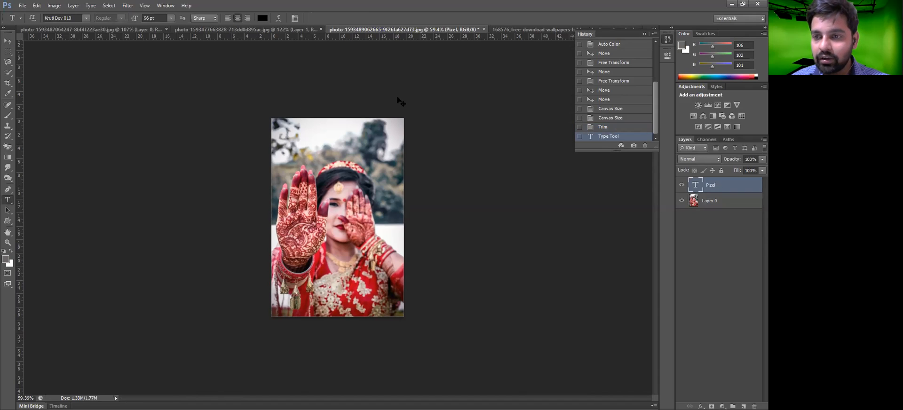
key(v)
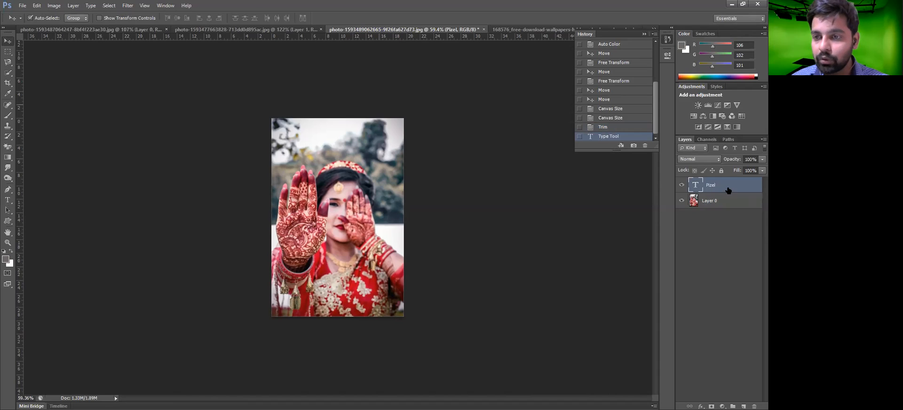
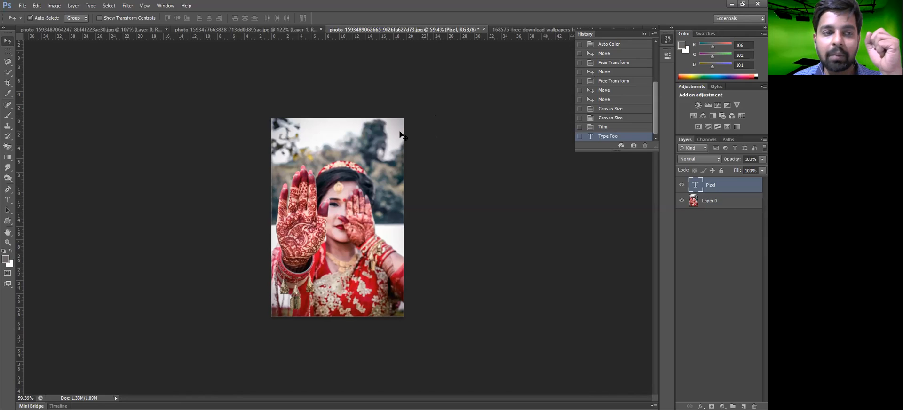
Step: Reveal all hidden content and move the text fully into the transparent strip above the photo
click(57, 9)
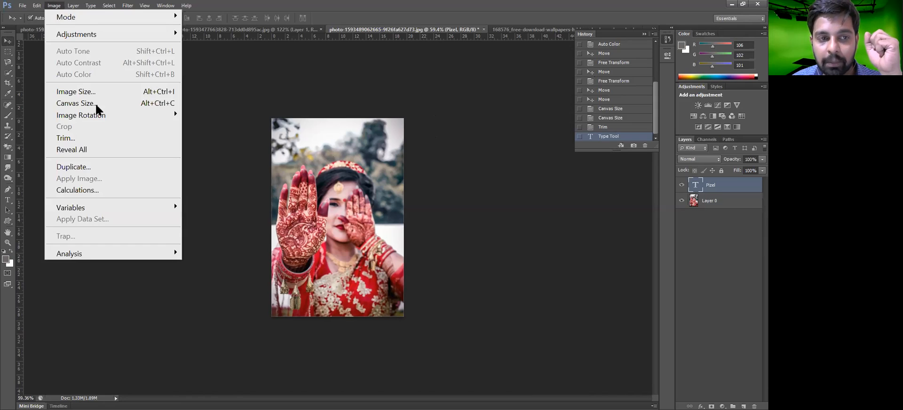
click(114, 153)
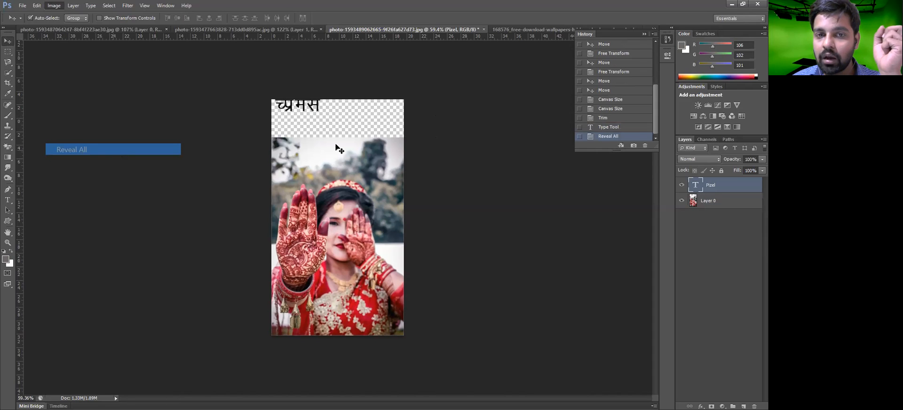
drag(300, 111, 323, 130)
Step: Change the font of the text above the photo to Agané S
key(t)
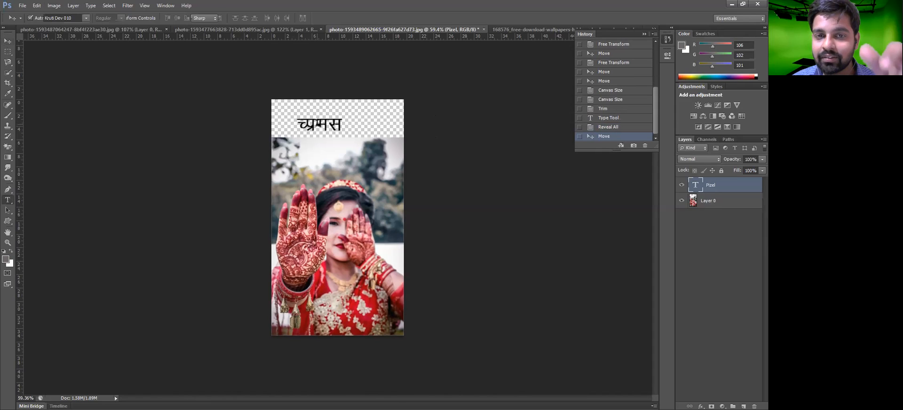
double_click(318, 125)
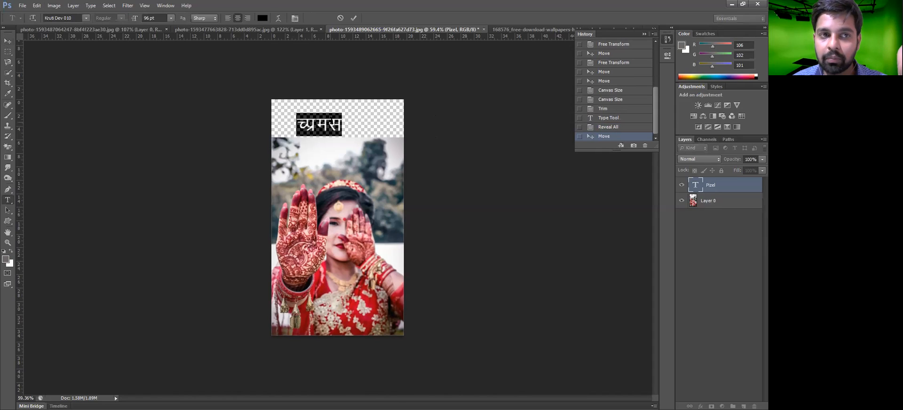
click(86, 19)
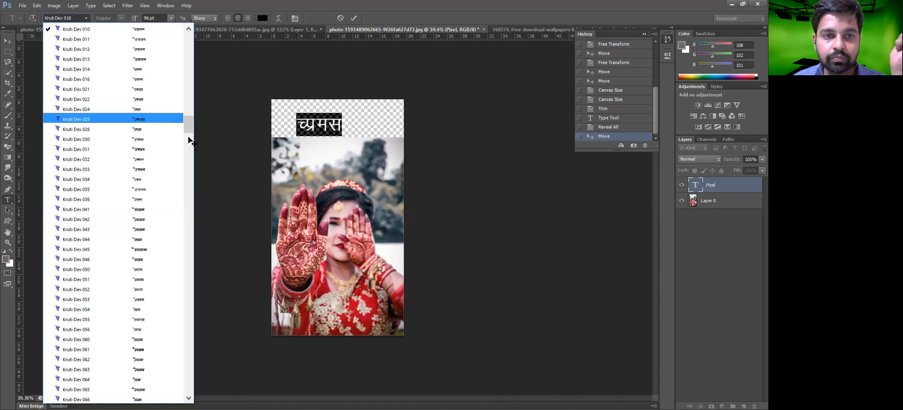
click(86, 30)
click(86, 19)
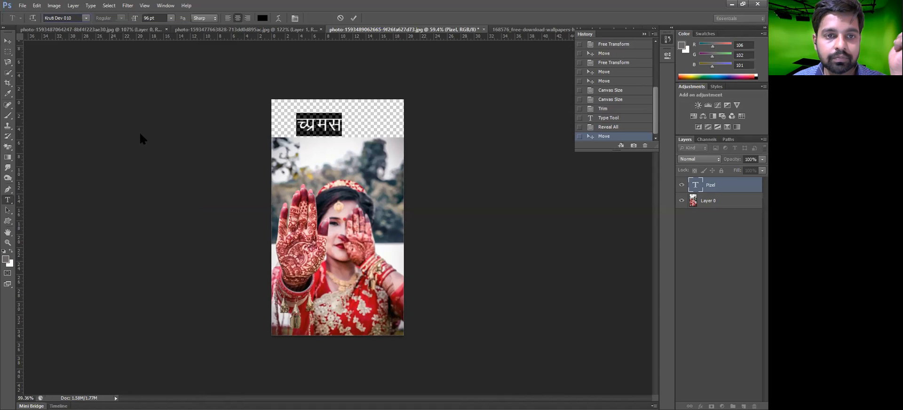
scroll(157, 41, up, 10)
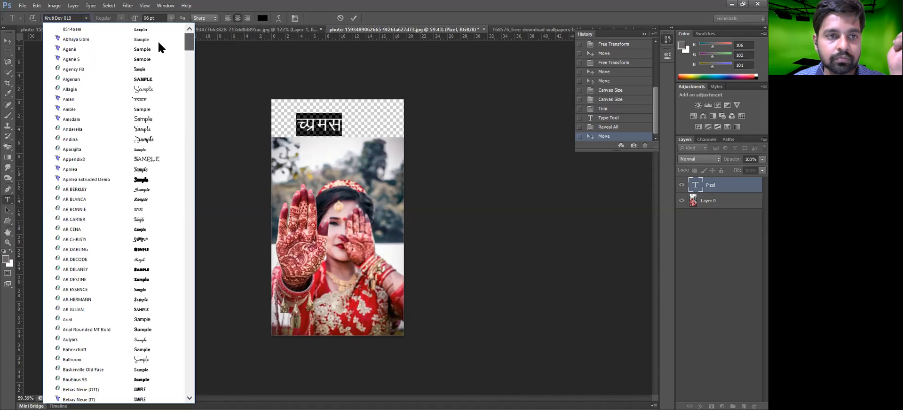
click(112, 49)
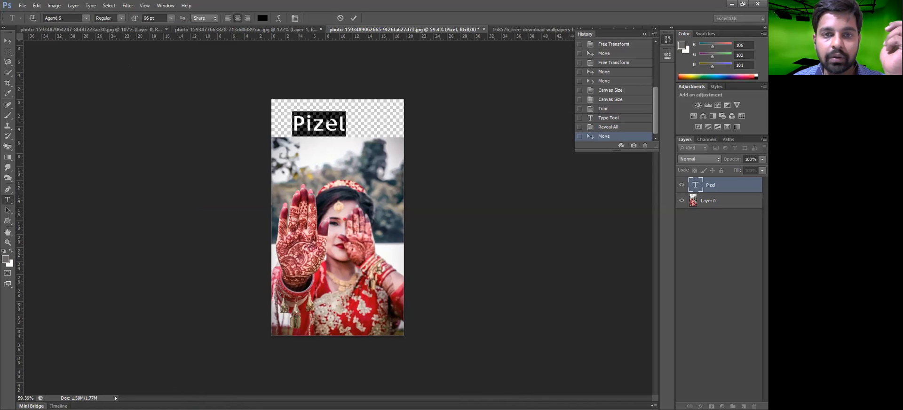
Step: Correct the spelling of the text above the photo to "Pixel"
click(315, 124)
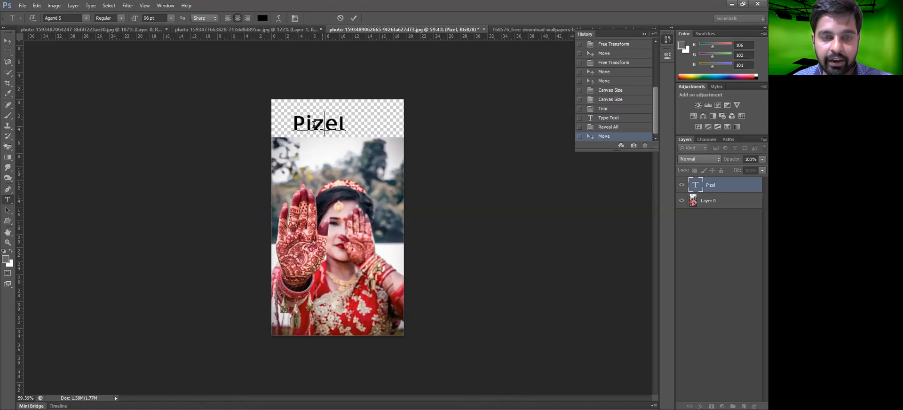
key(BackSpace)
text(x)
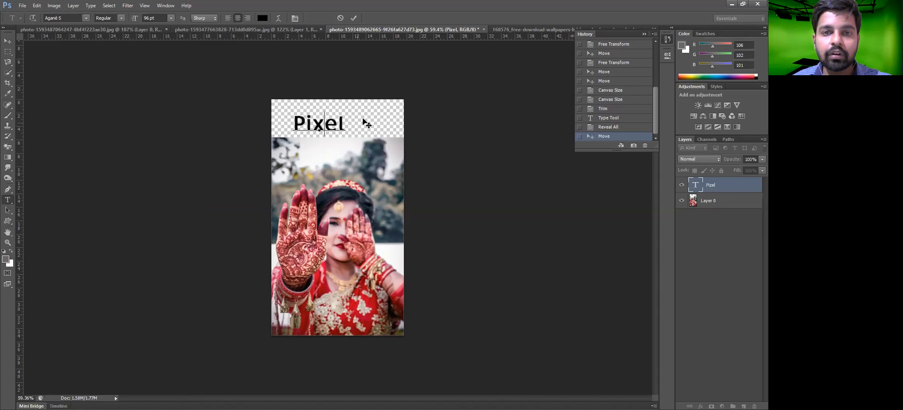
click(354, 18)
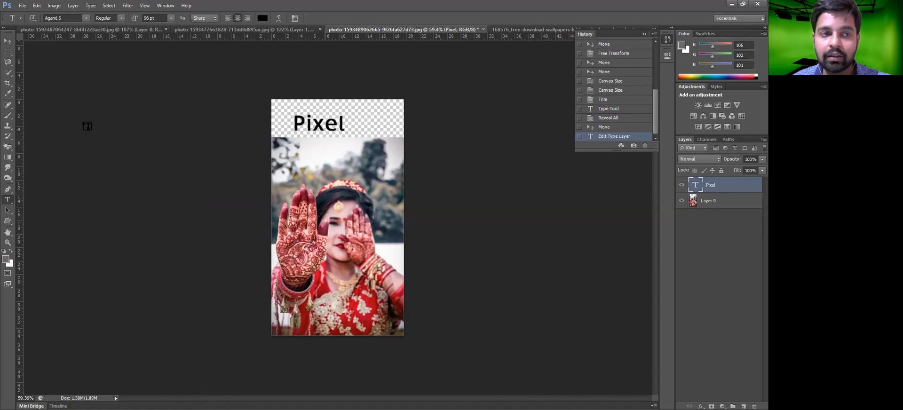
Step: Move the "Pixel" text completely off the canvas, past its upper right edge
key(v)
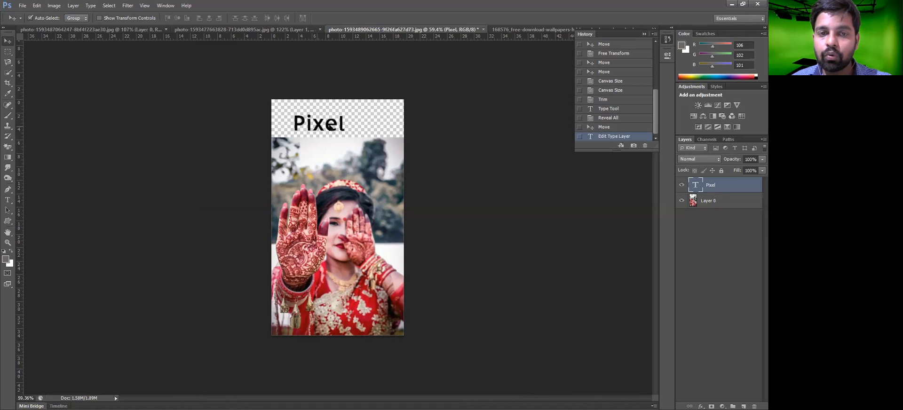
drag(321, 132, 334, 132)
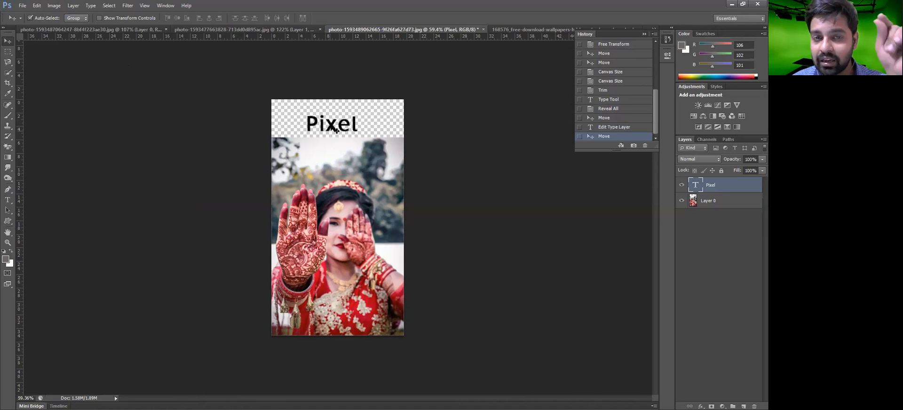
drag(335, 130, 461, 92)
drag(462, 141, 466, 124)
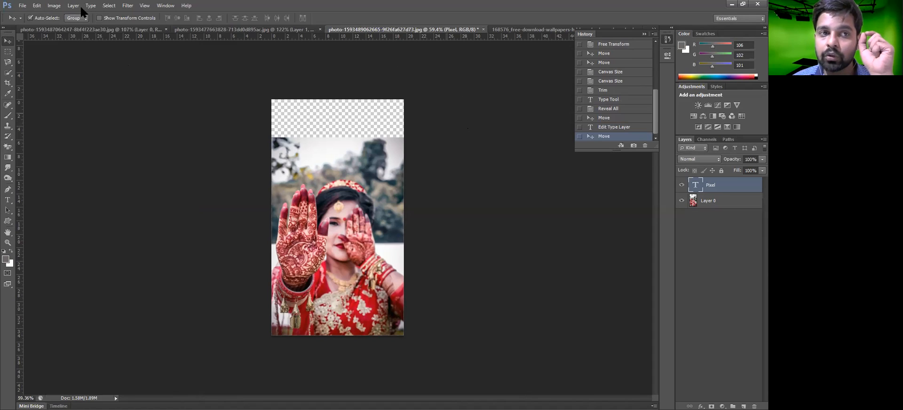
Step: Reveal all content outside the canvas and move the "Pixel" text onto the photo above the bride's head
click(54, 6)
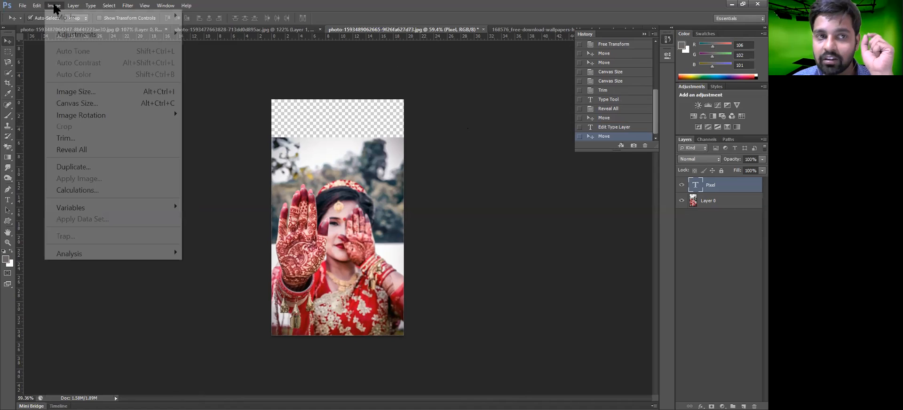
click(71, 150)
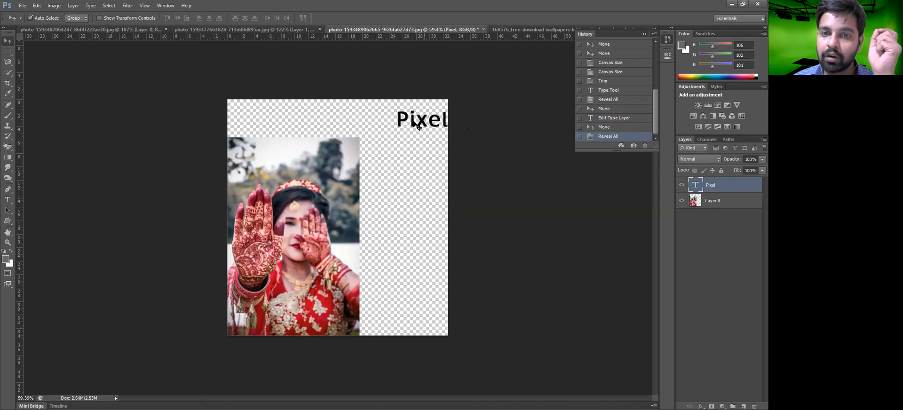
drag(425, 117, 297, 161)
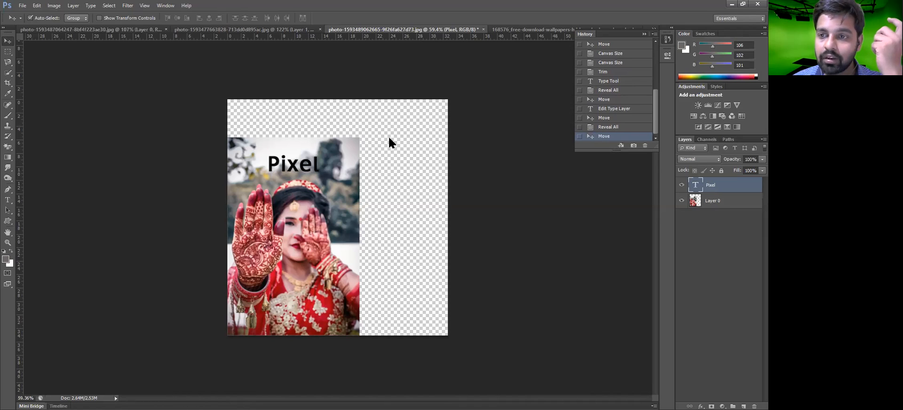
Step: Try trimming the transparent area around the bride photo, and undo the trim
click(53, 6)
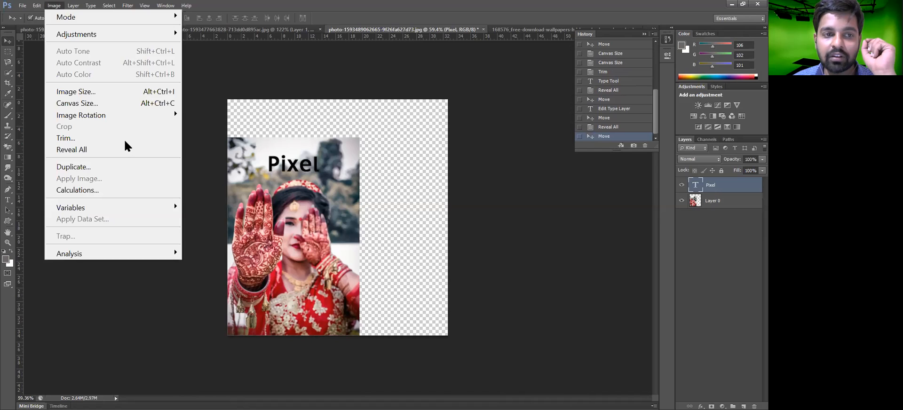
key(Return)
click(595, 129)
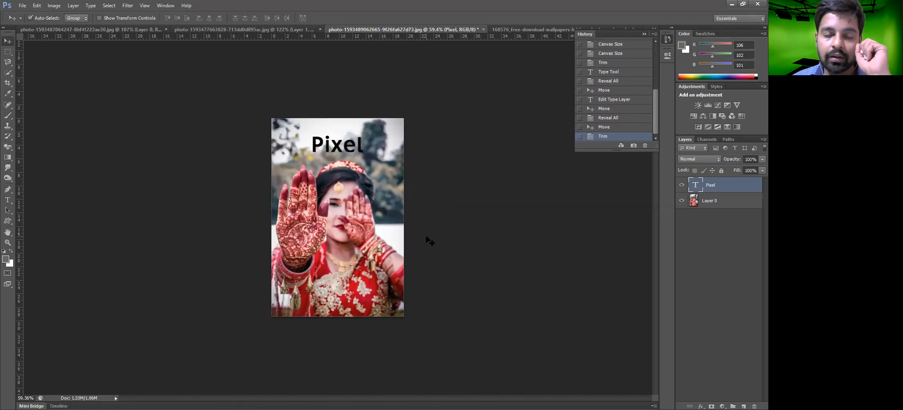
key(ctrl+z)
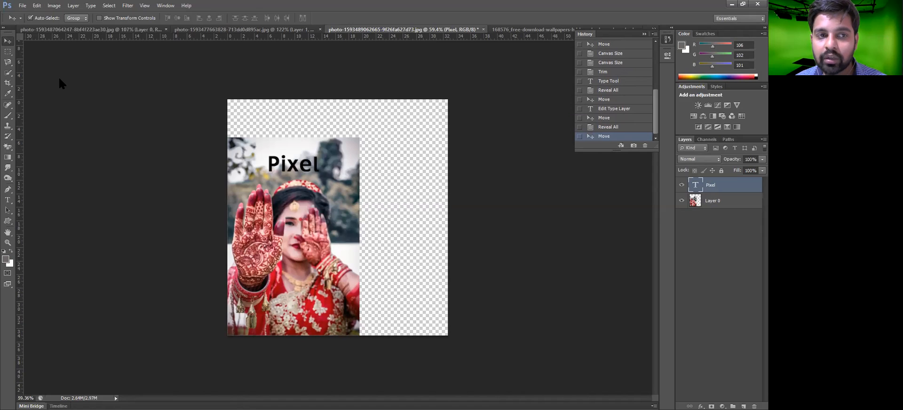
Step: Crop the canvas to the edges of the bride photo, removing the transparent area above and beside it
key(c)
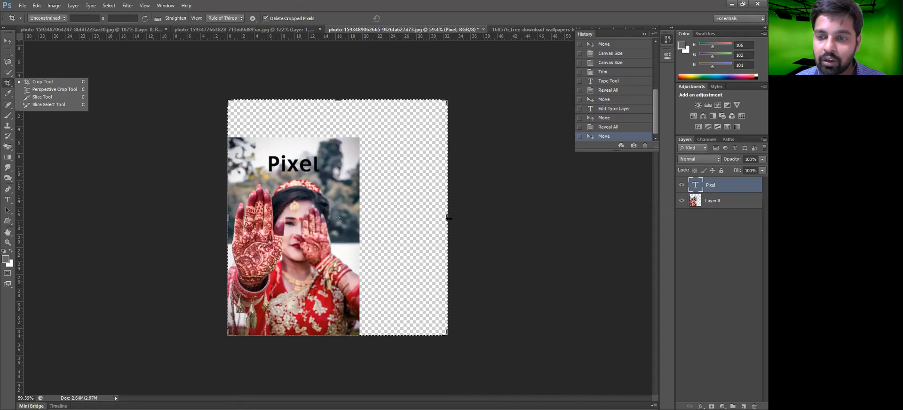
drag(403, 227, 406, 227)
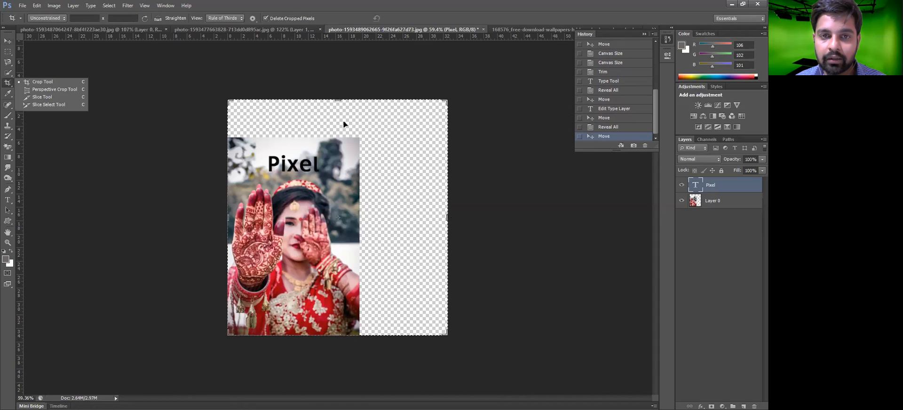
drag(342, 108, 342, 136)
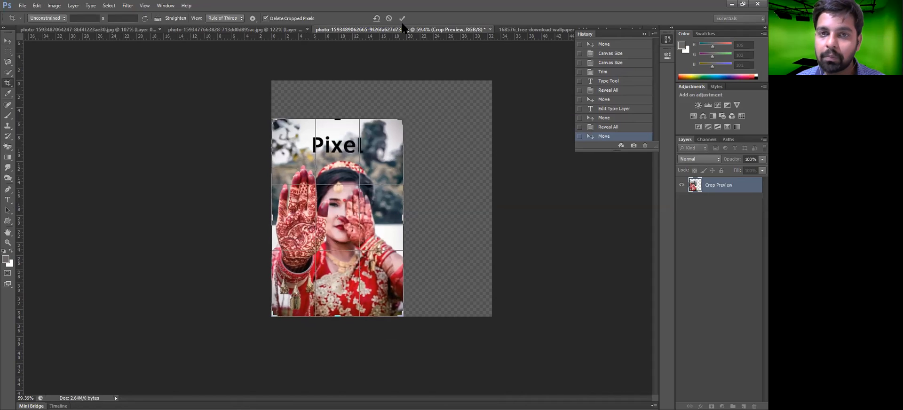
key(Return)
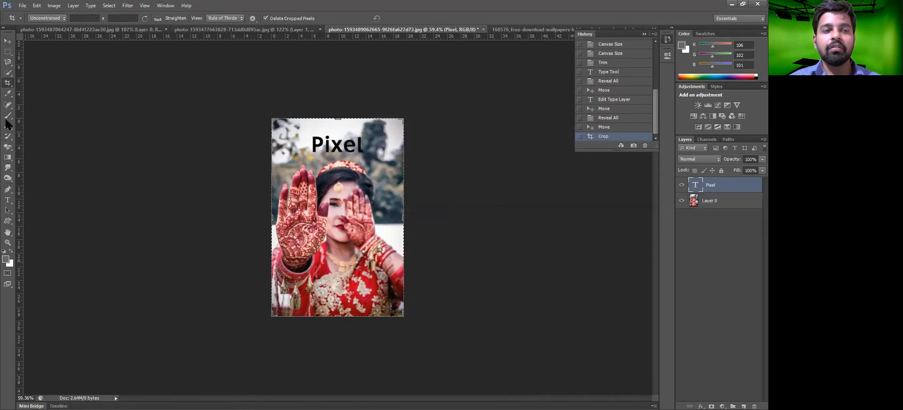
click(6, 44)
Step: Duplicate the bride image as a separate document, keeping the suggested copy name and its layers unmerged
click(51, 7)
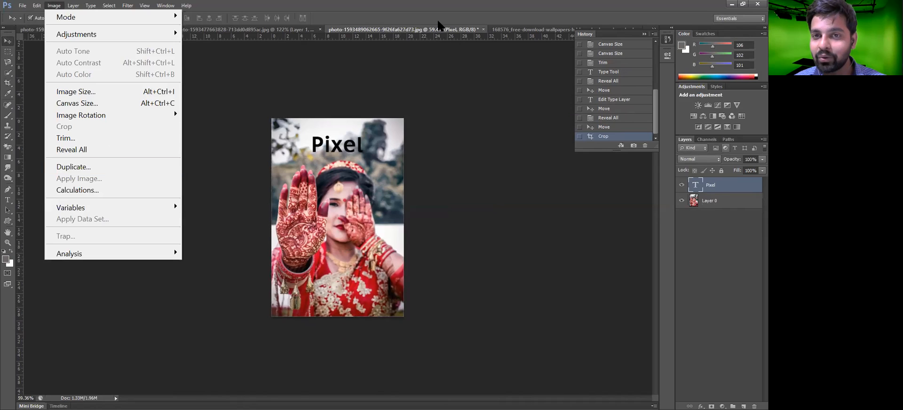
click(72, 168)
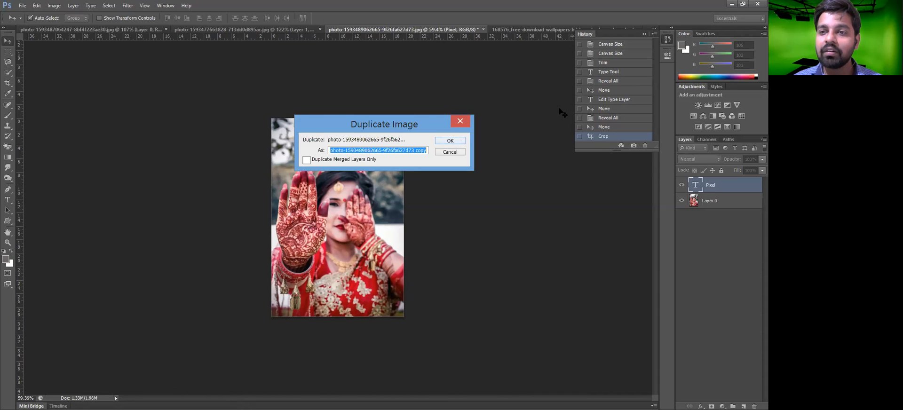
key(Return)
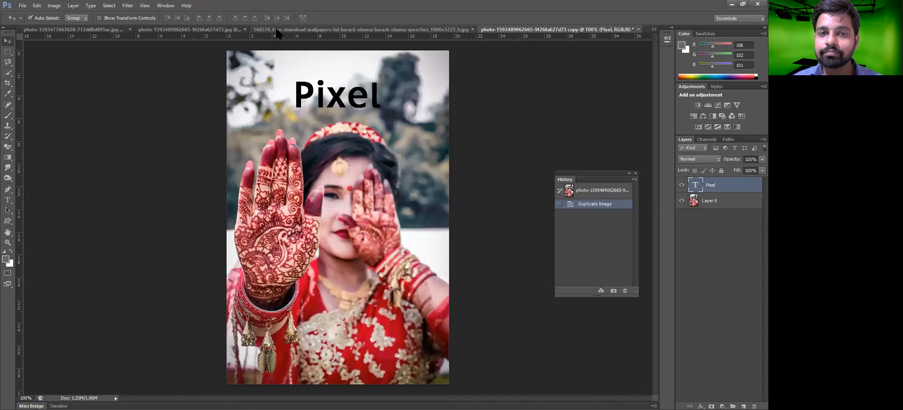
Step: Compare the original bride photo with its duplicate by switching between the open documents, ending on the duplicate
click(275, 30)
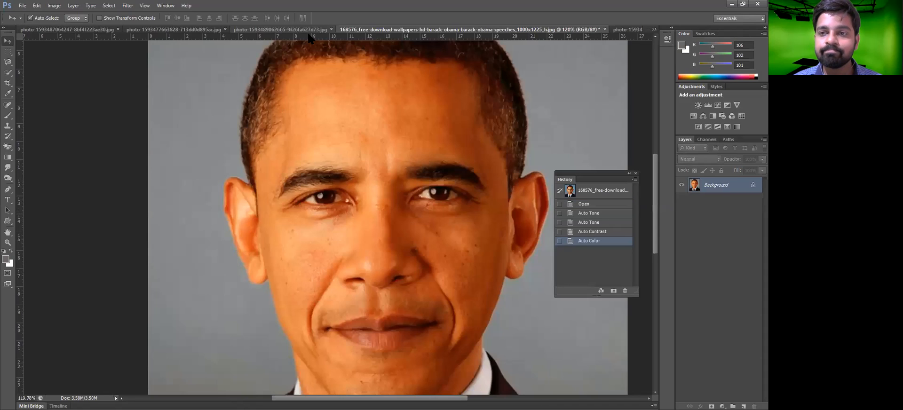
click(654, 30)
click(563, 60)
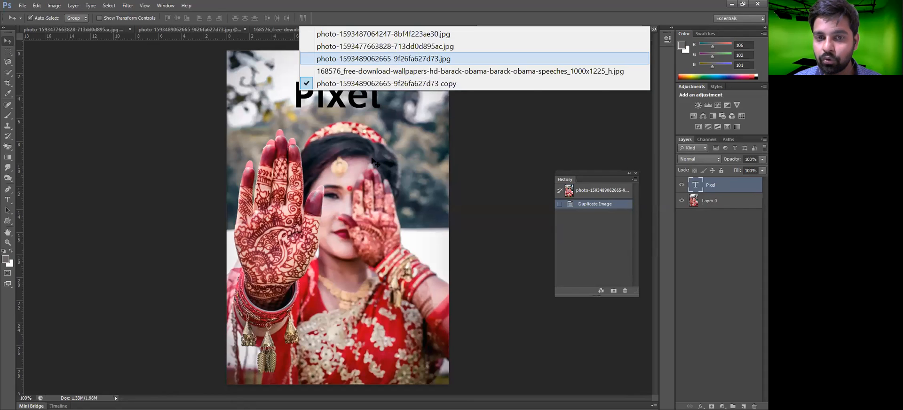
click(437, 58)
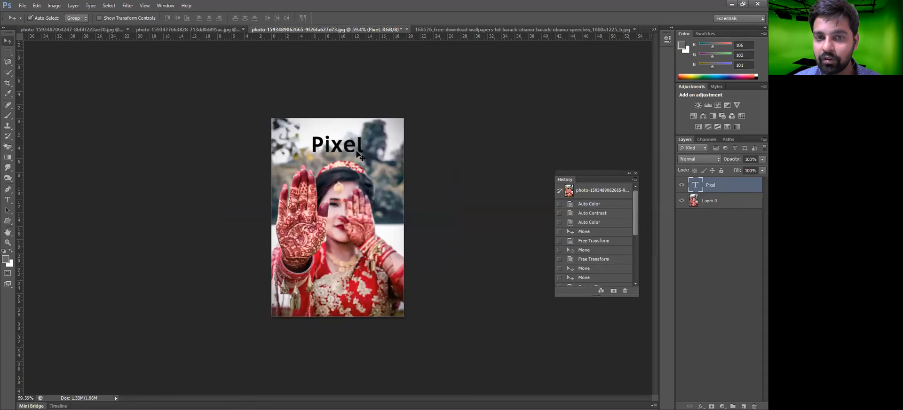
click(654, 29)
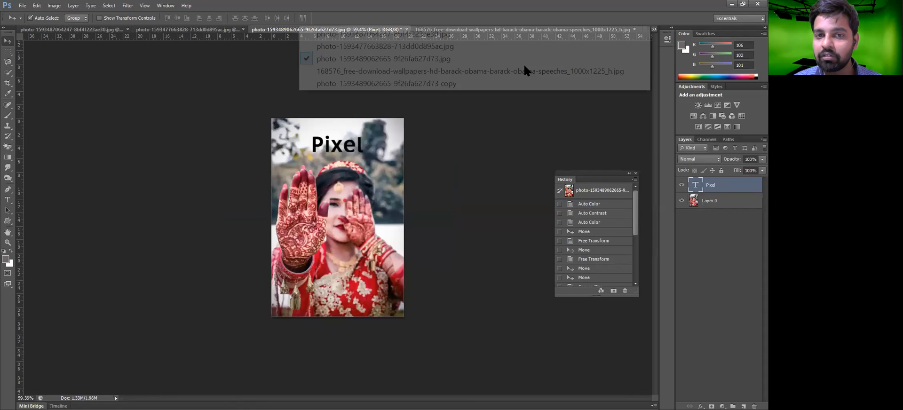
click(449, 85)
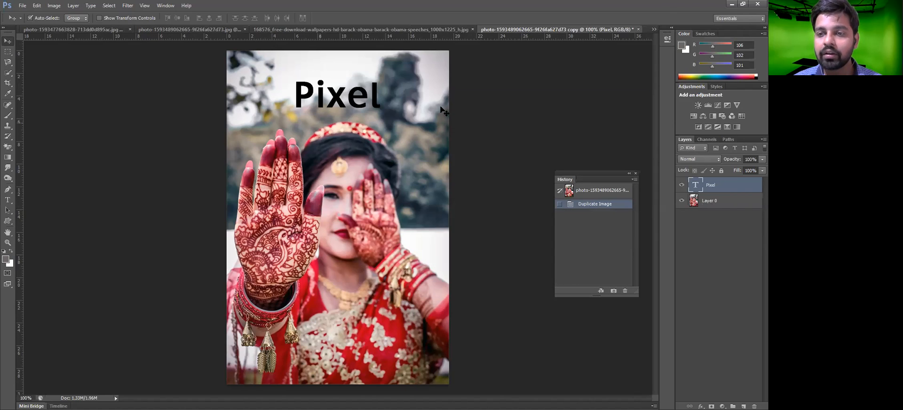
click(653, 29)
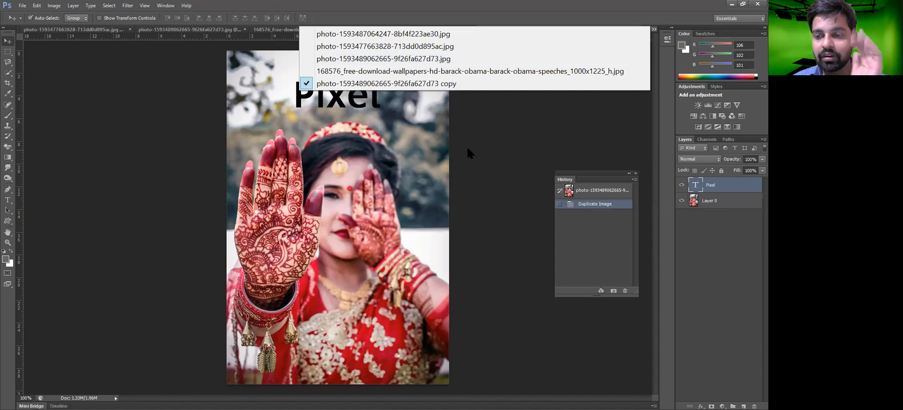
click(483, 156)
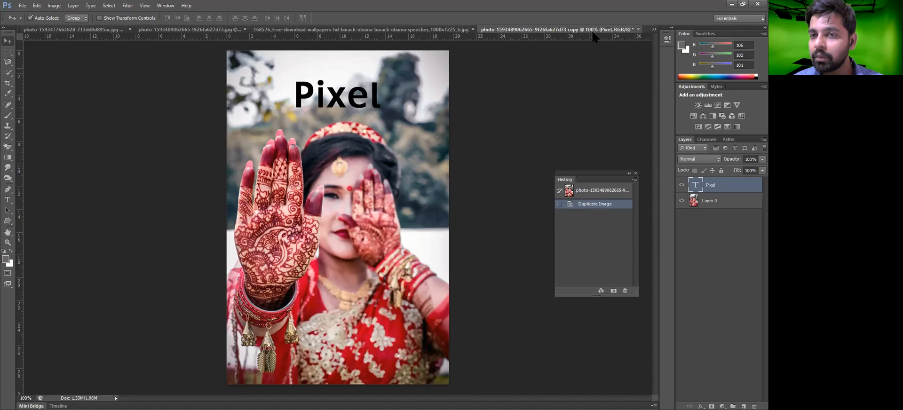
click(654, 29)
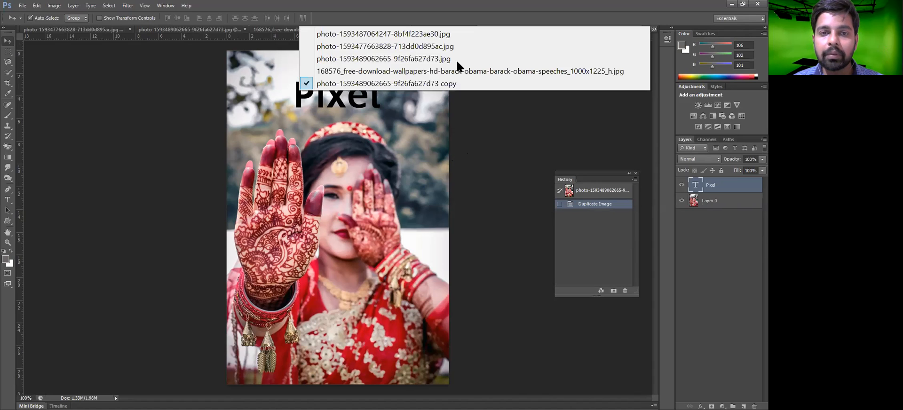
click(328, 60)
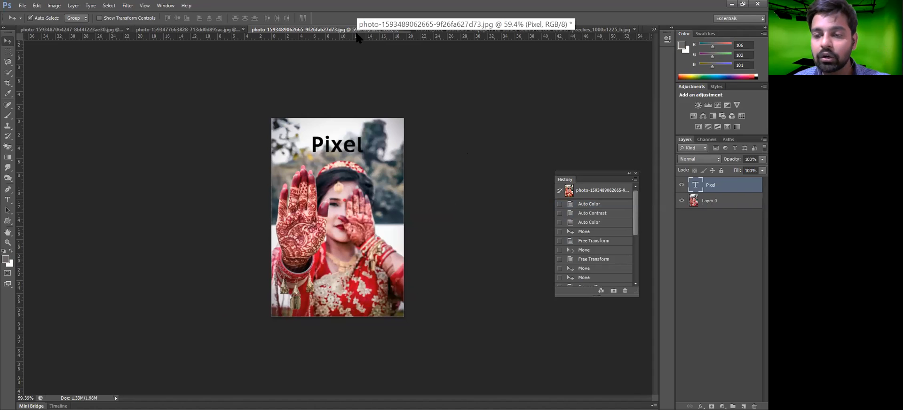
key(ctrl+0)
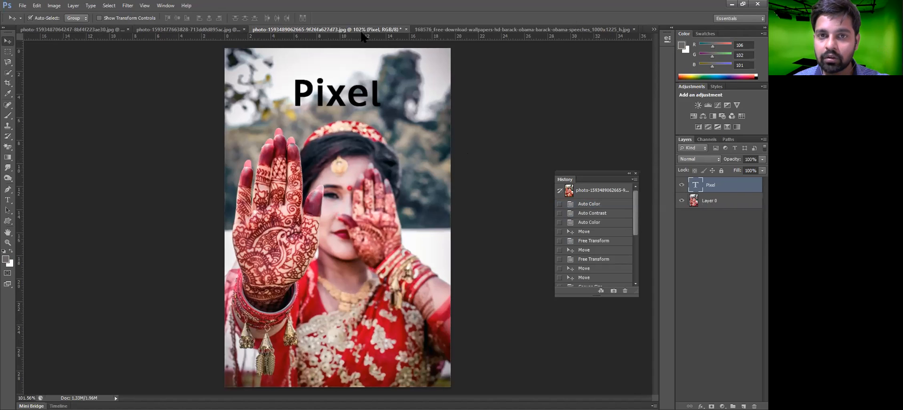
click(652, 31)
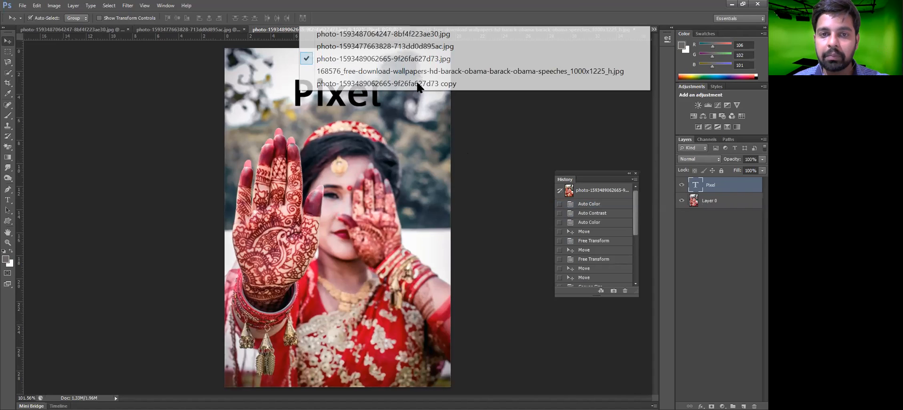
click(454, 84)
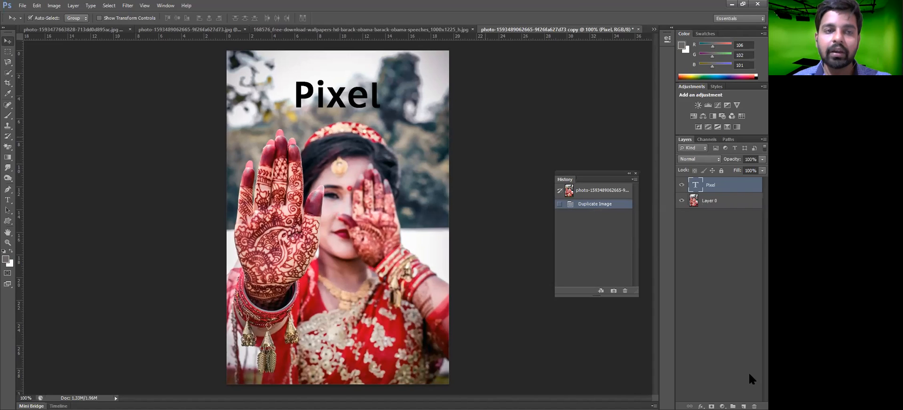
Step: Review the Variables and Analysis options for the duplicate image and activate the Ruler tool
click(56, 5)
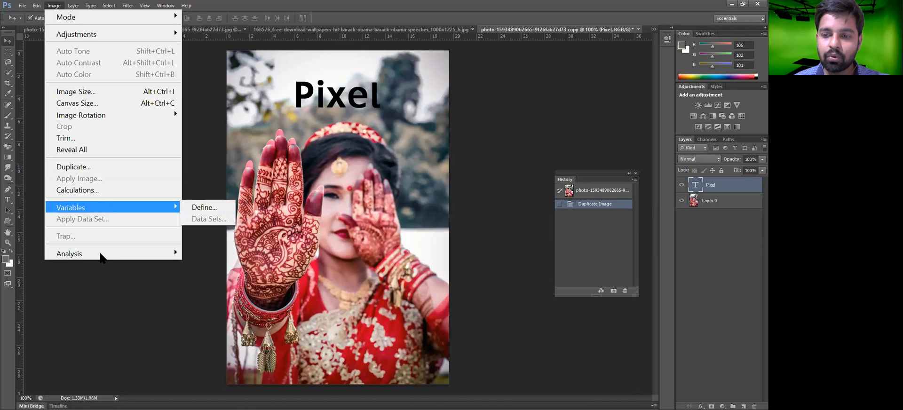
mouse_move(99, 255)
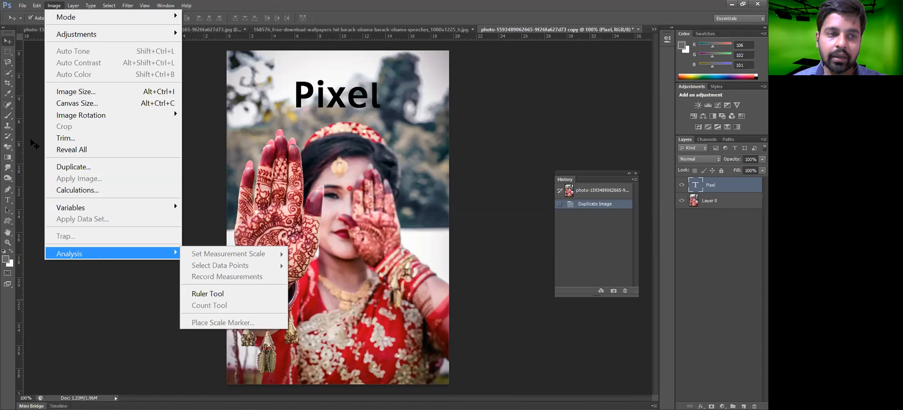
click(32, 143)
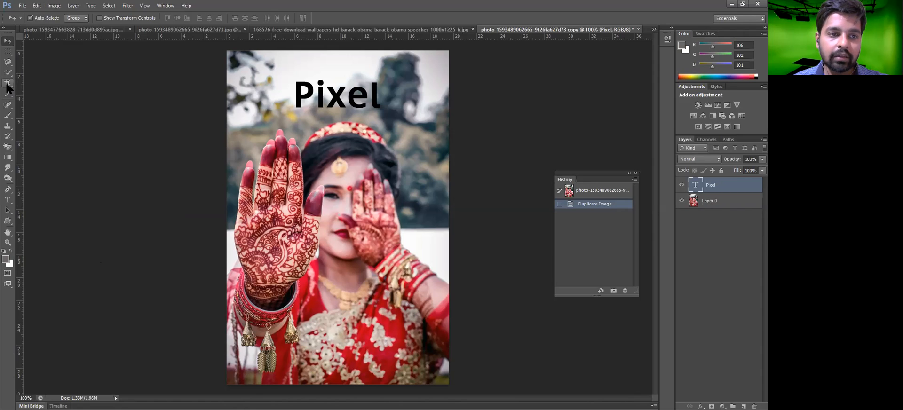
click(7, 86)
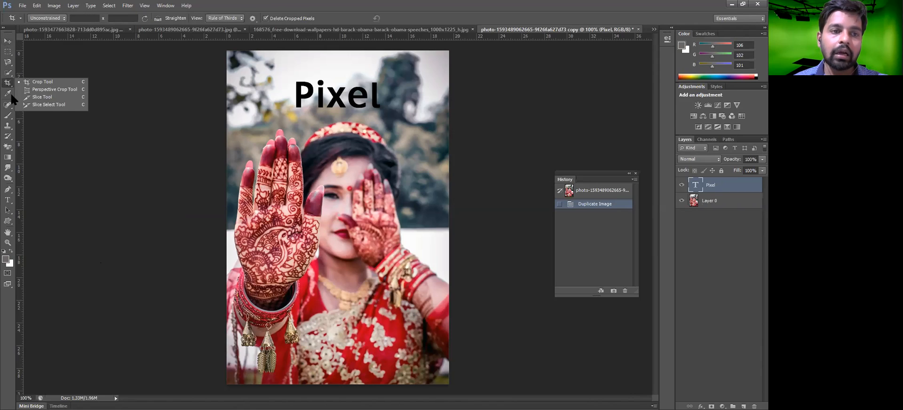
click(8, 93)
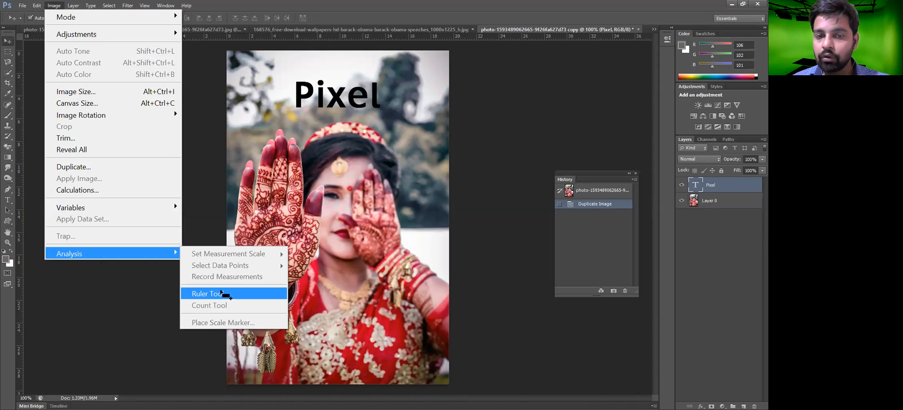
click(224, 293)
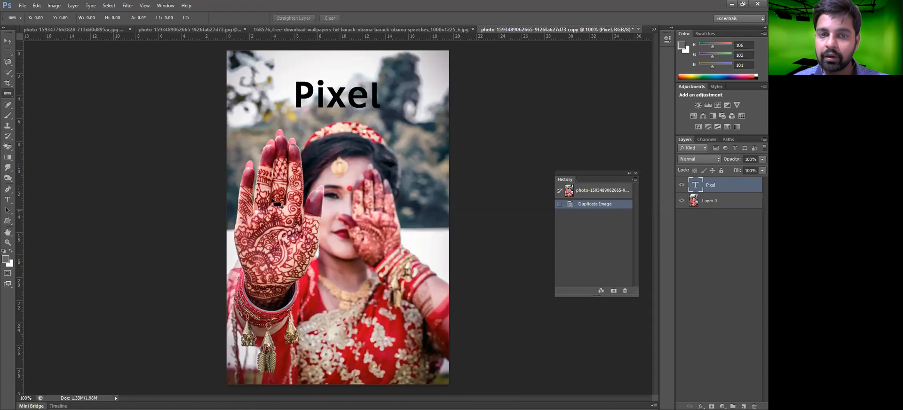
Step: Rotate the duplicate's photo layer clockwise with Free Transform and shift it slightly downward
click(8, 42)
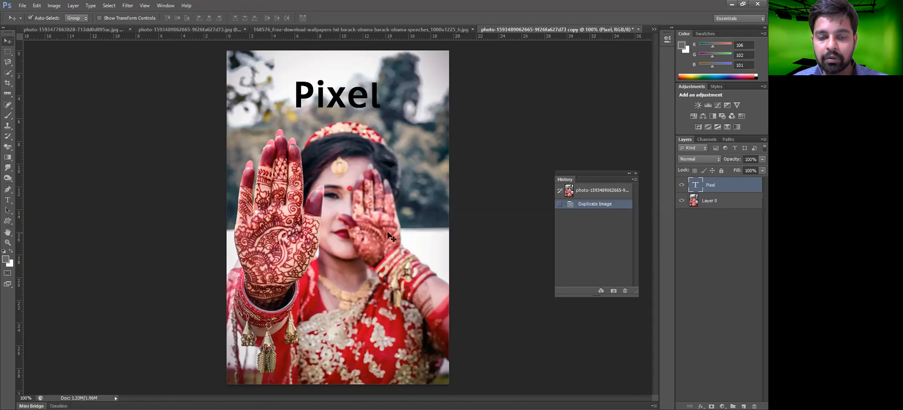
click(392, 237)
key(ctrl+t)
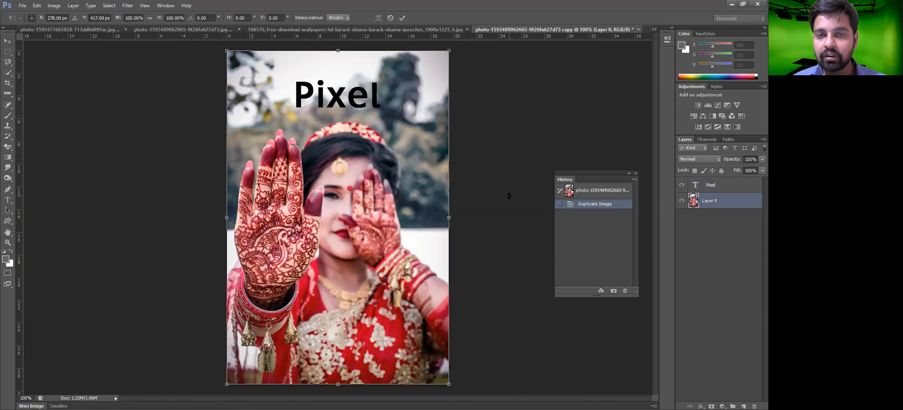
drag(497, 256, 496, 261)
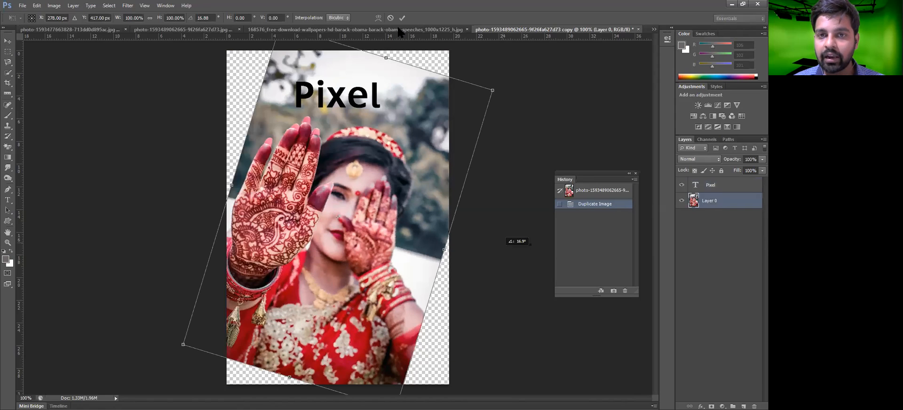
key(Return)
drag(304, 197, 307, 215)
Step: Delete the "Pixel" text layer from the duplicate and nudge the tilted photo slightly up and to the left
click(337, 96)
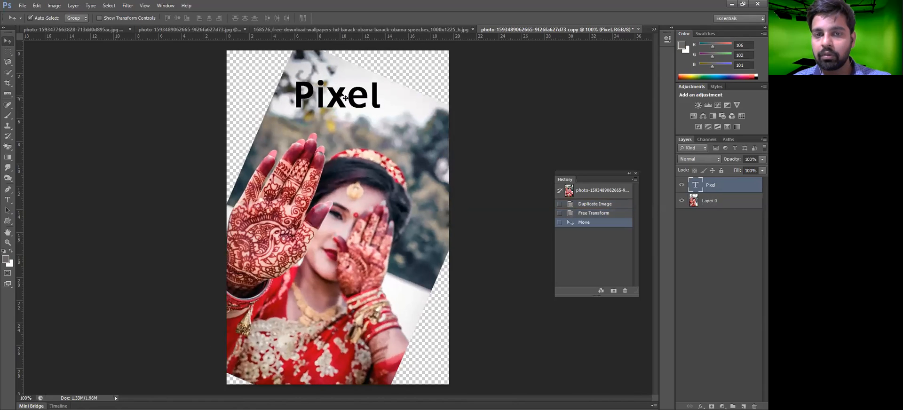
key(Delete)
drag(371, 186, 369, 176)
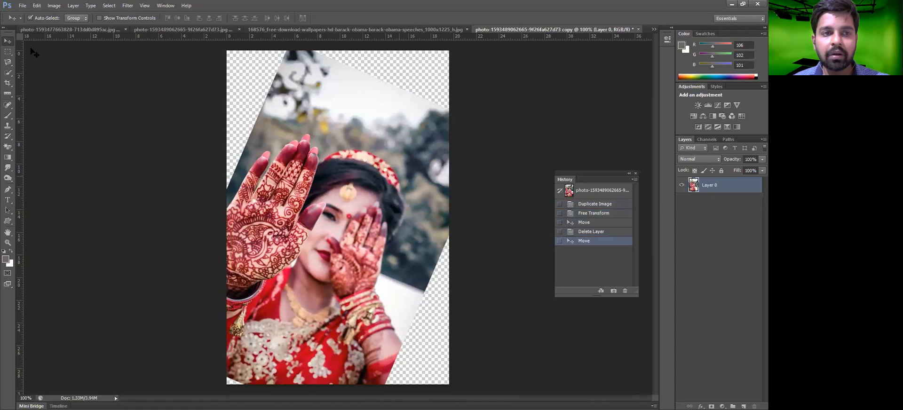
Step: Straighten the tilted bride photo layer with a Ruler line along its left edge, and move it to fill the canvas
click(54, 5)
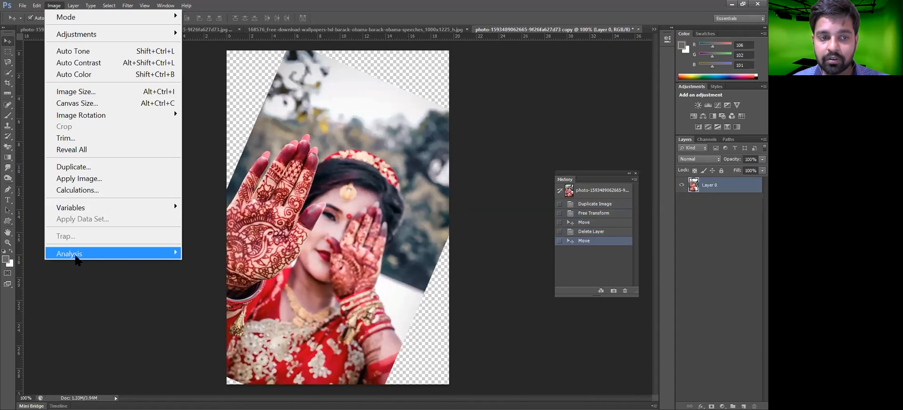
mouse_move(77, 258)
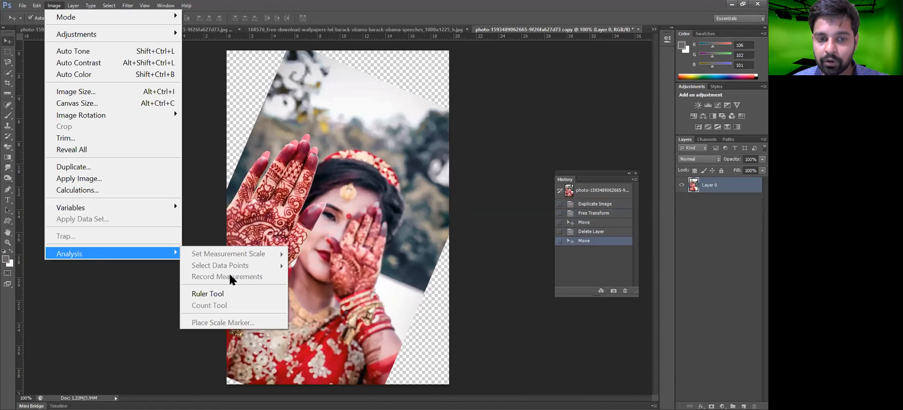
click(220, 295)
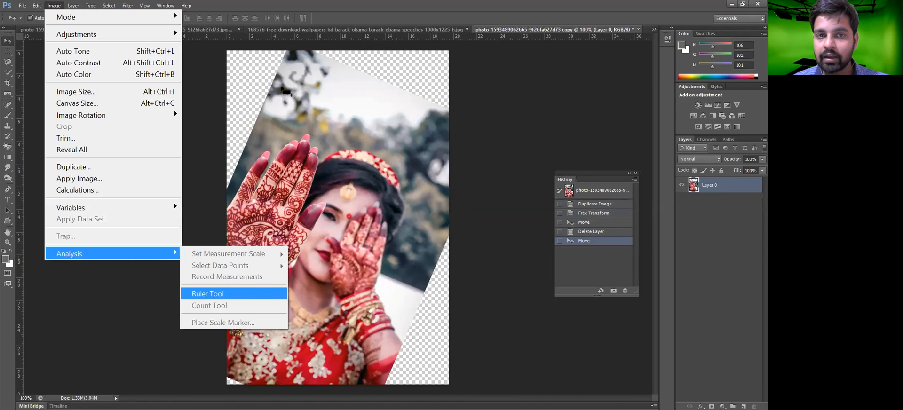
drag(287, 50, 227, 191)
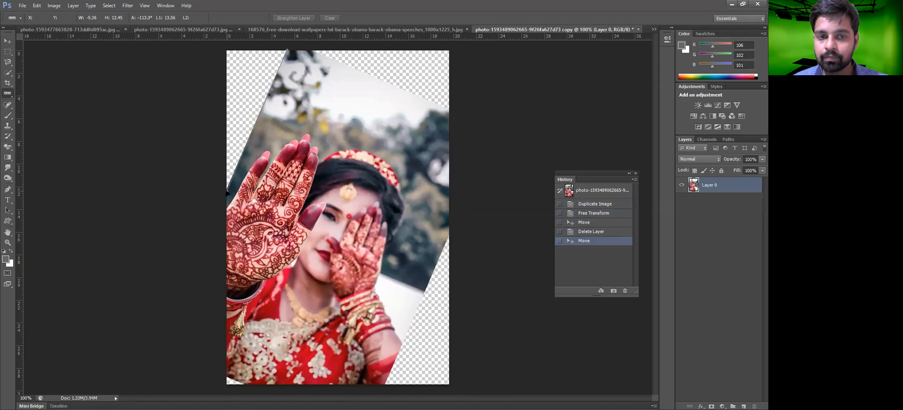
click(296, 19)
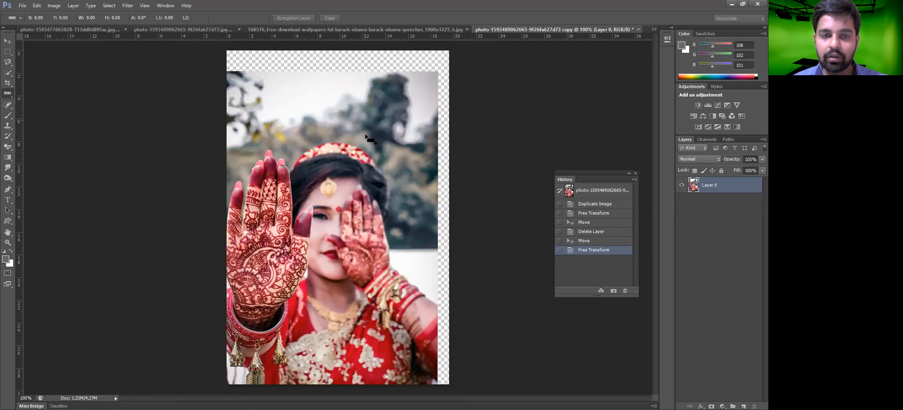
click(8, 44)
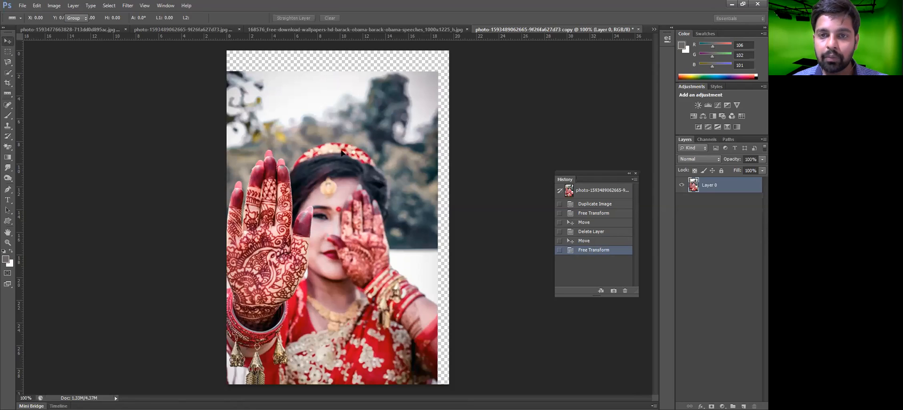
mouse_move(344, 136)
mouse_down()
mouse_move(356, 116)
mouse_move(348, 136)
mouse_up()
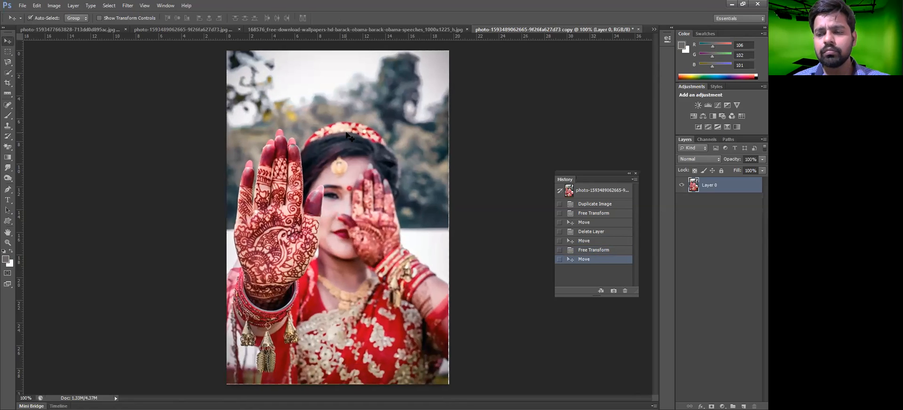
Step: Move the floating History panel away from the photo, over the empty area of the Layers panel
click(54, 7)
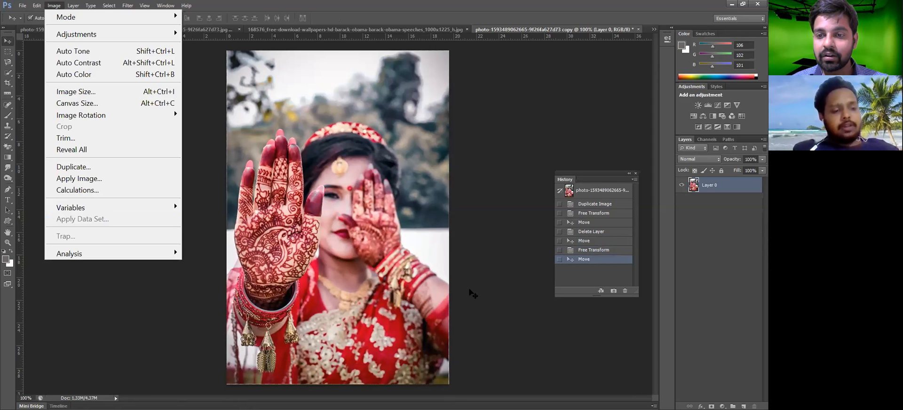
click(581, 279)
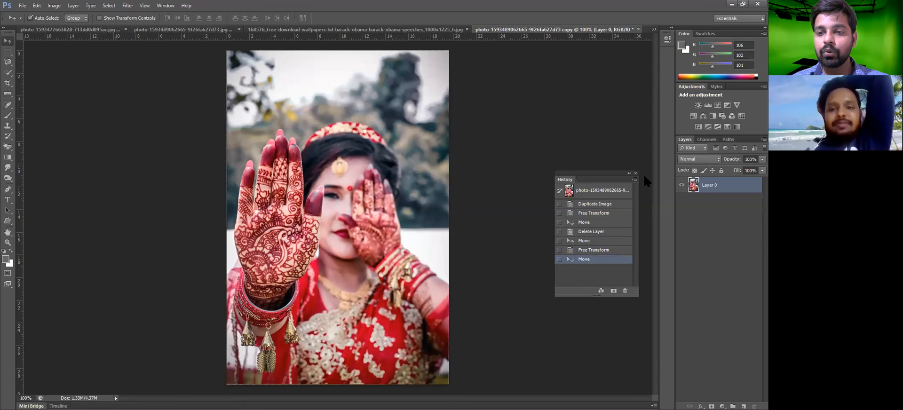
drag(565, 179, 697, 165)
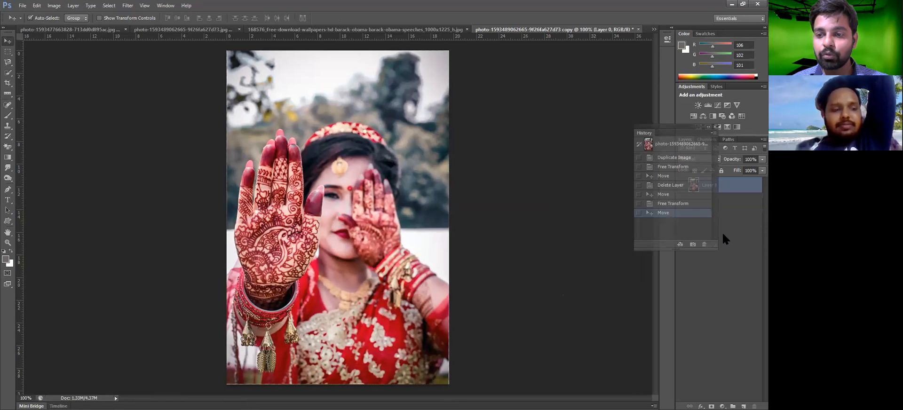
drag(722, 234, 723, 234)
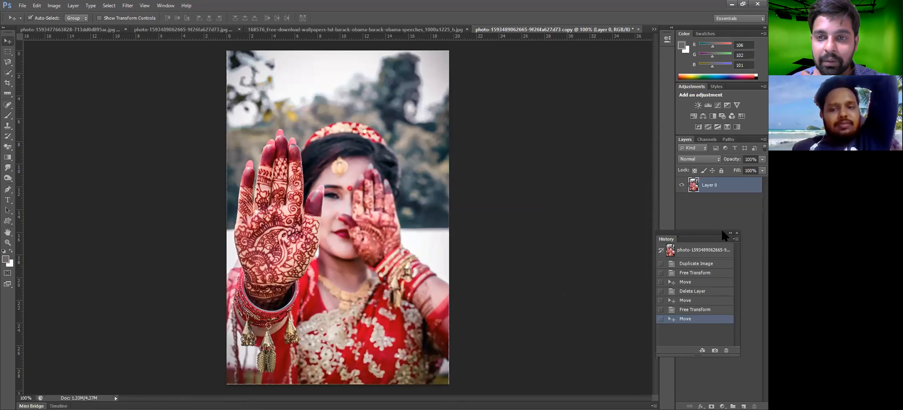